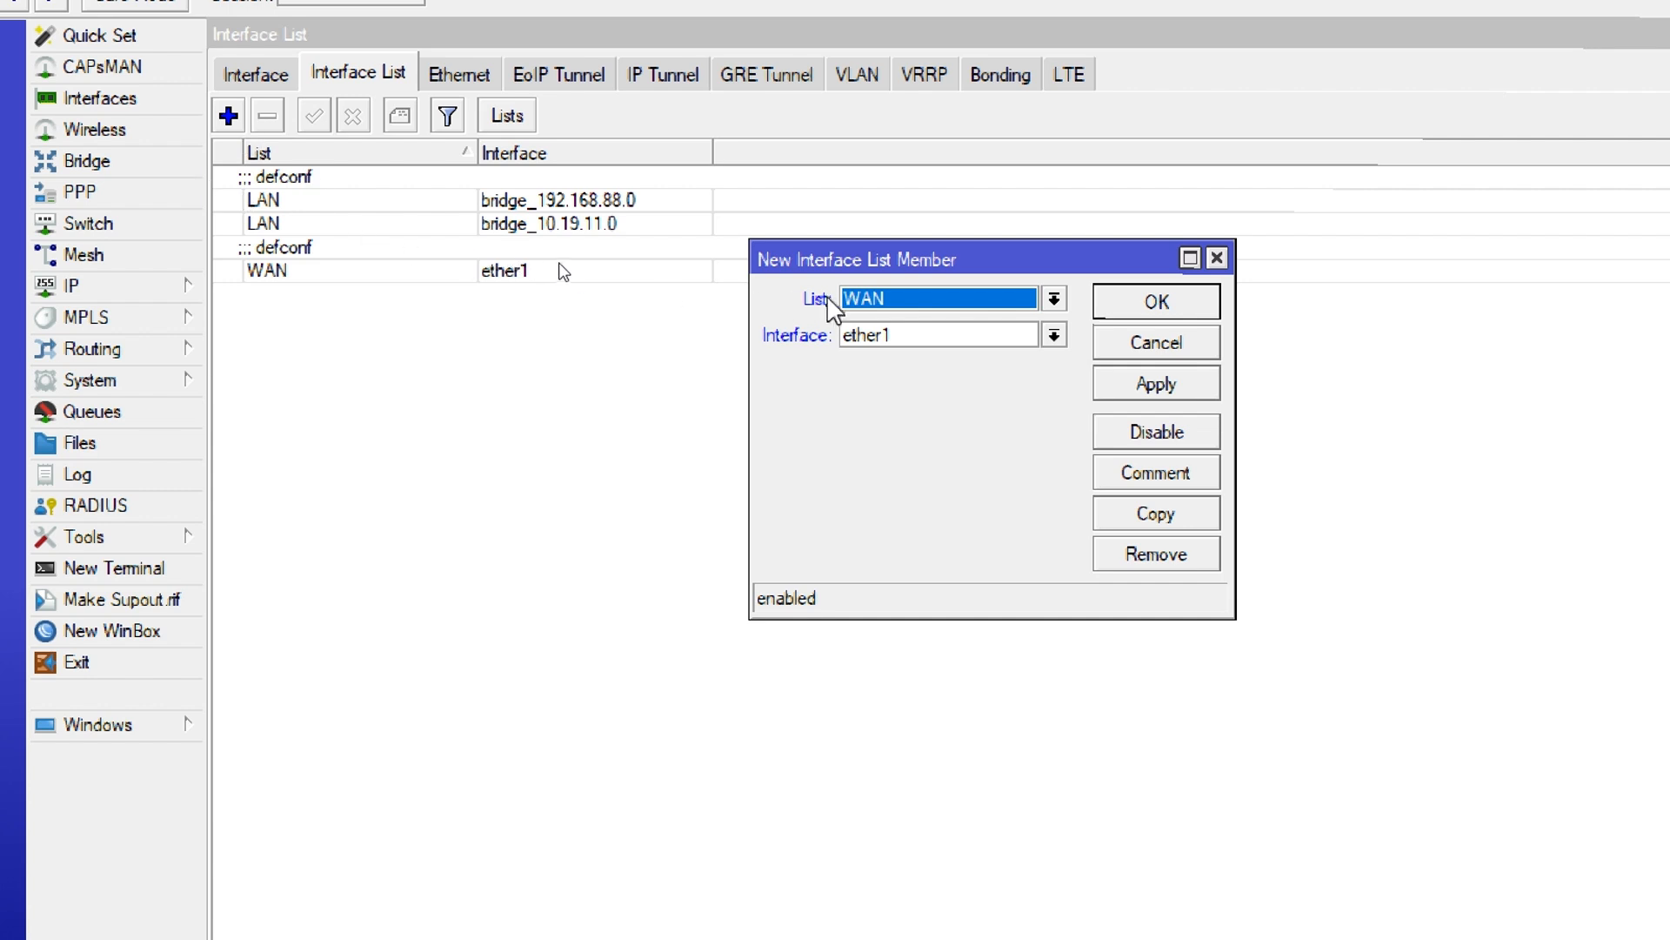
Add bridge_172.16.60.0 as a member of the LAN interface list
{"action": "left_click", "coordinate": [857, 302]}
{"action": "left_click", "coordinate": [861, 320]}
{"action": "left_click", "coordinate": [864, 337]}
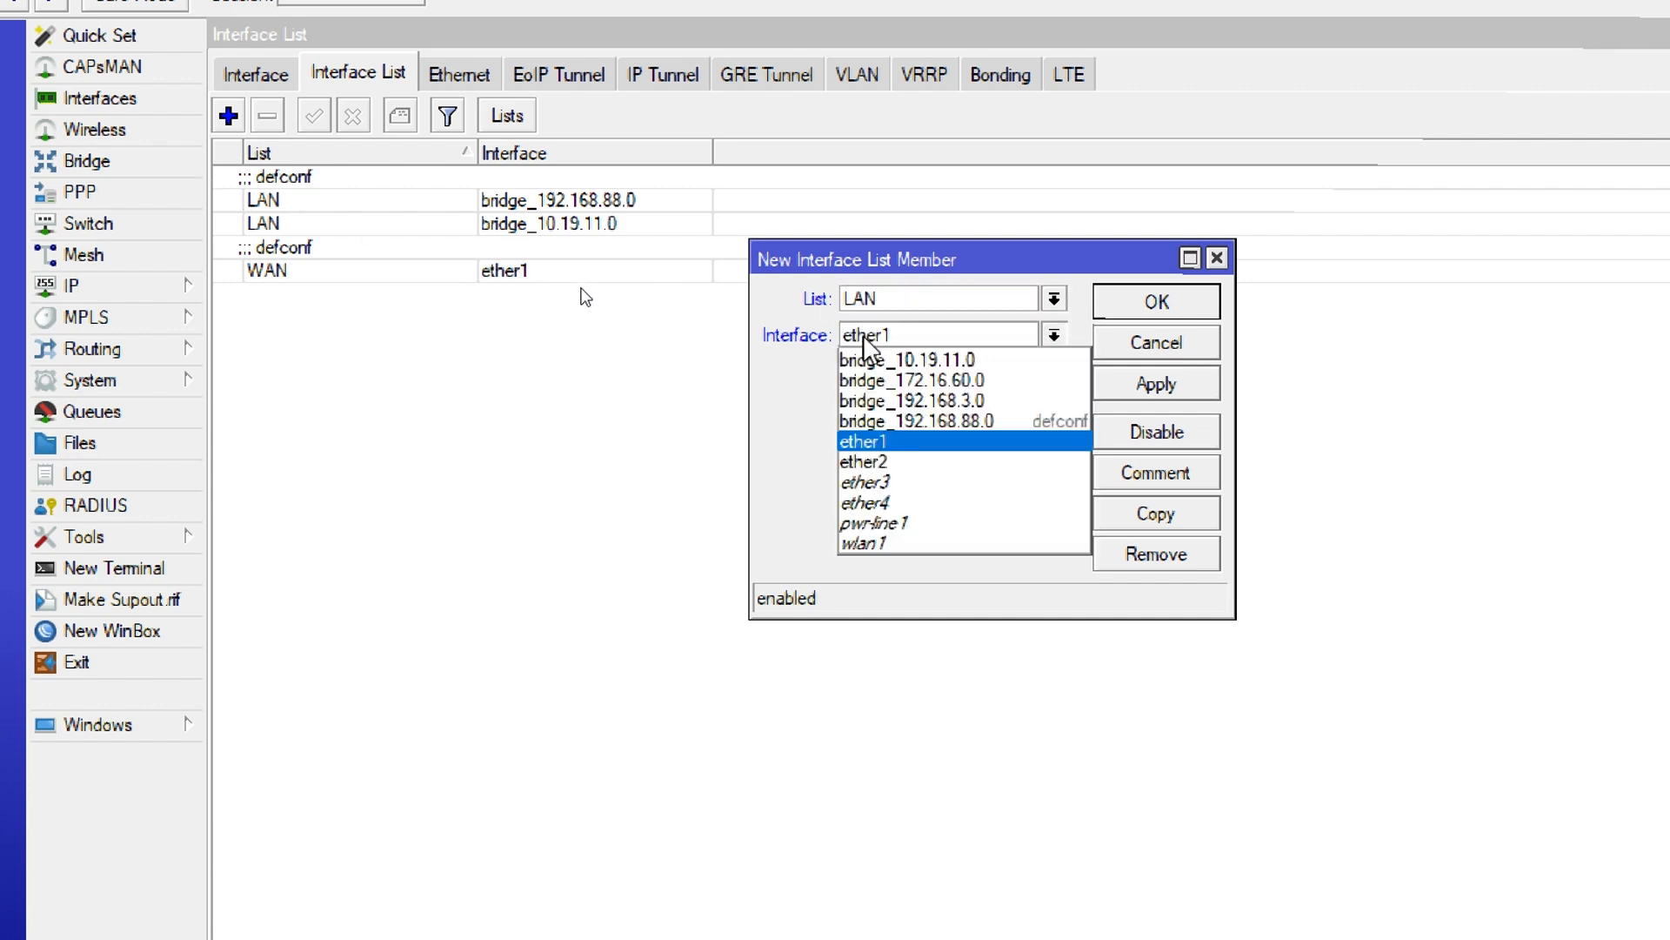
{"action": "left_click", "coordinate": [909, 380]}
{"action": "left_click", "coordinate": [1158, 303]}
Add bridge_192.168.3.0 as a member of the LAN interface list
{"action": "left_click", "coordinate": [228, 116]}
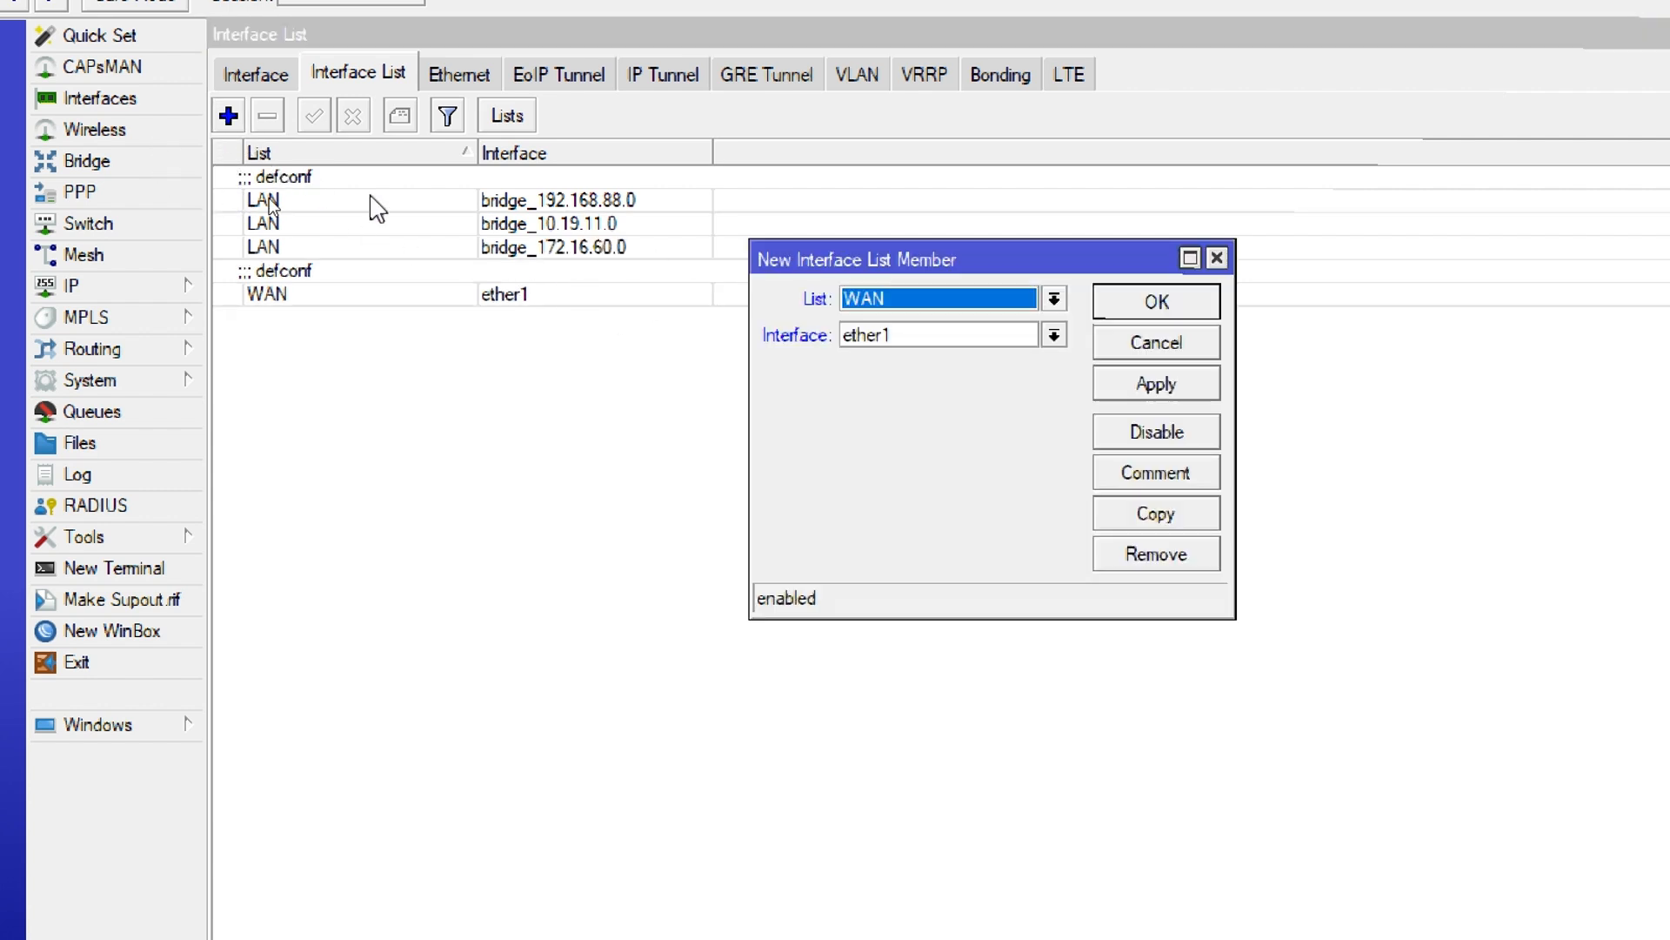
{"action": "left_click", "coordinate": [913, 301]}
{"action": "left_click", "coordinate": [905, 322]}
{"action": "left_click", "coordinate": [900, 337]}
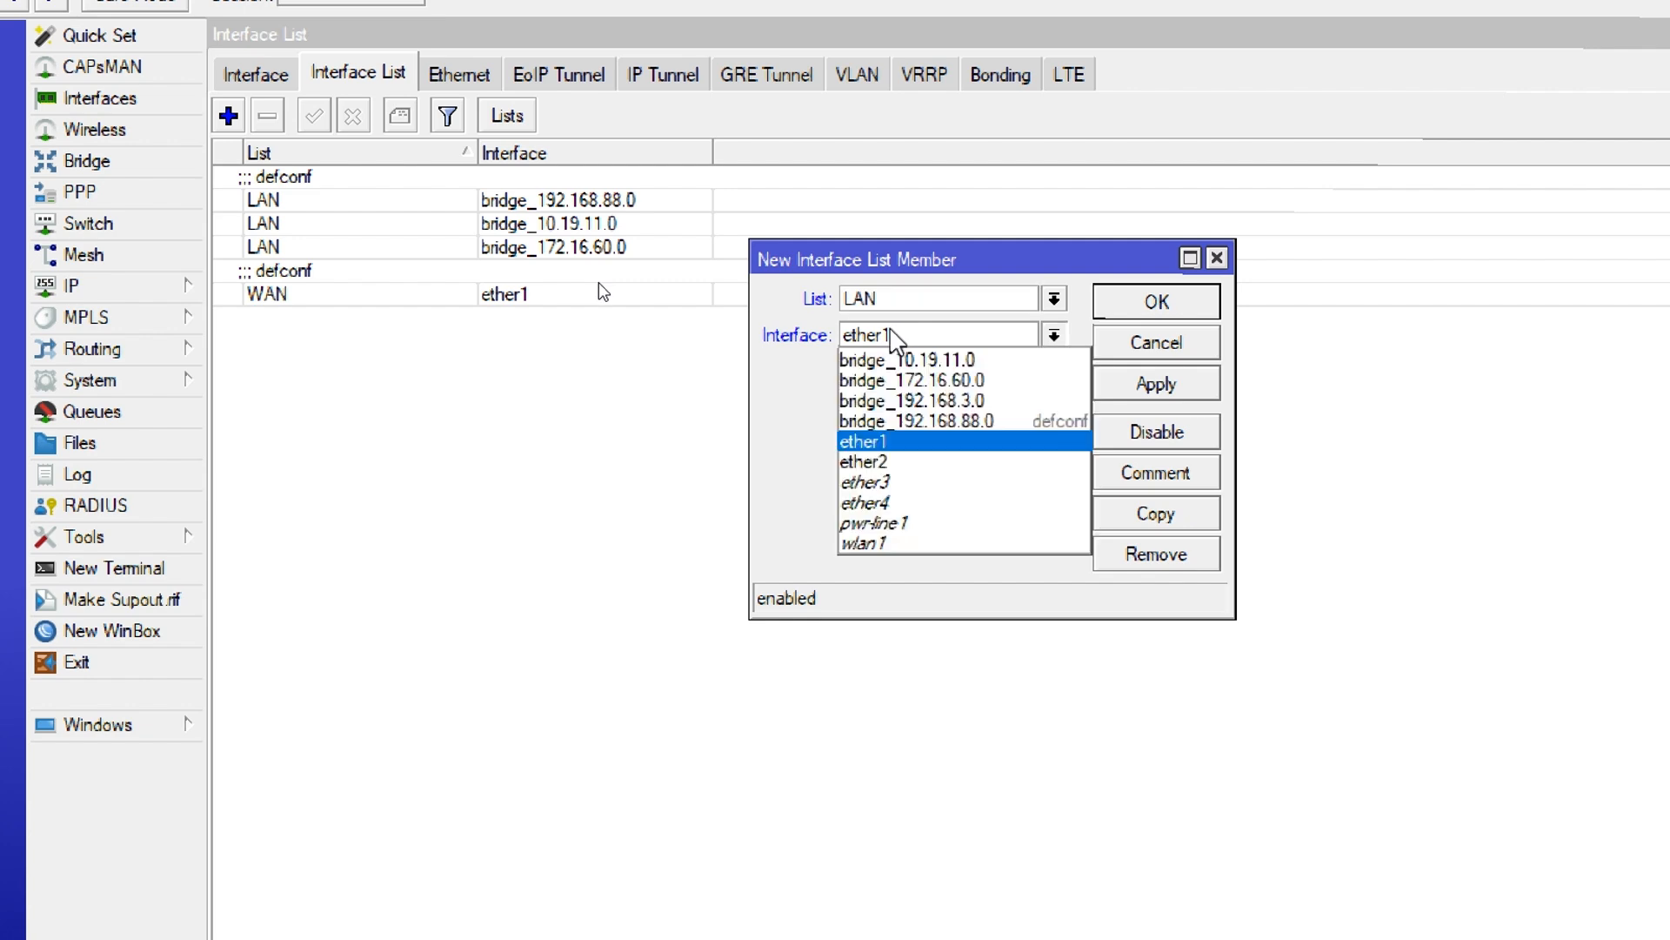
{"action": "left_click", "coordinate": [940, 400]}
{"action": "left_click", "coordinate": [1156, 302]}
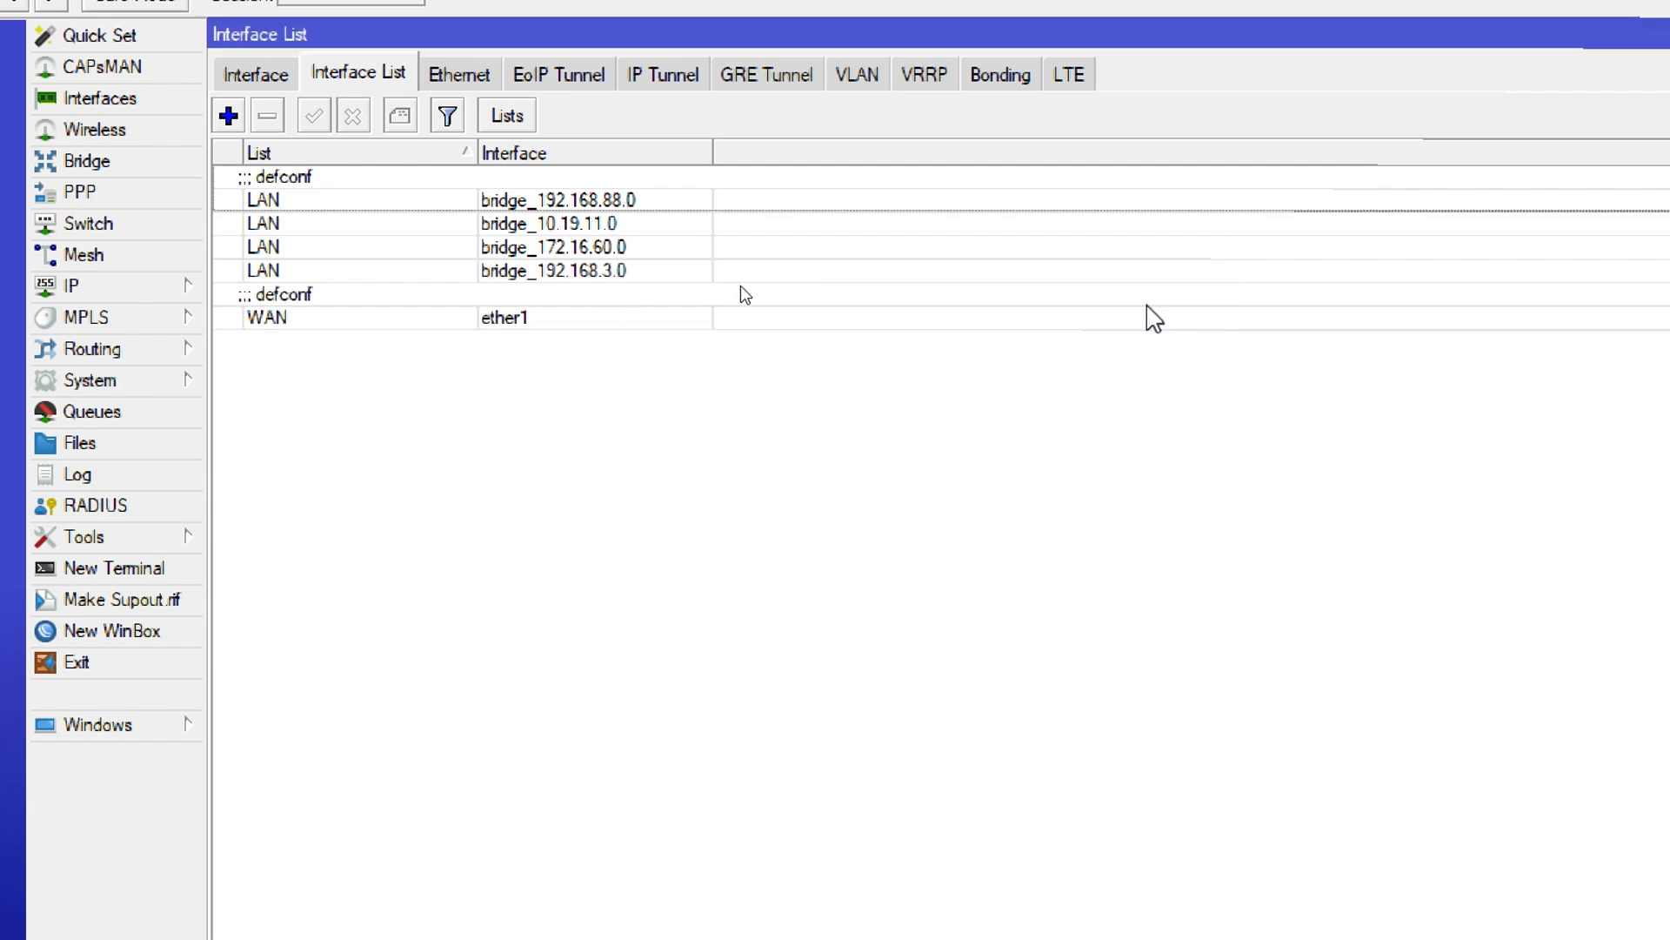
Reassign the ether2 bridge port to bridge_10.19.11.0
{"action": "left_click", "coordinate": [252, 73]}
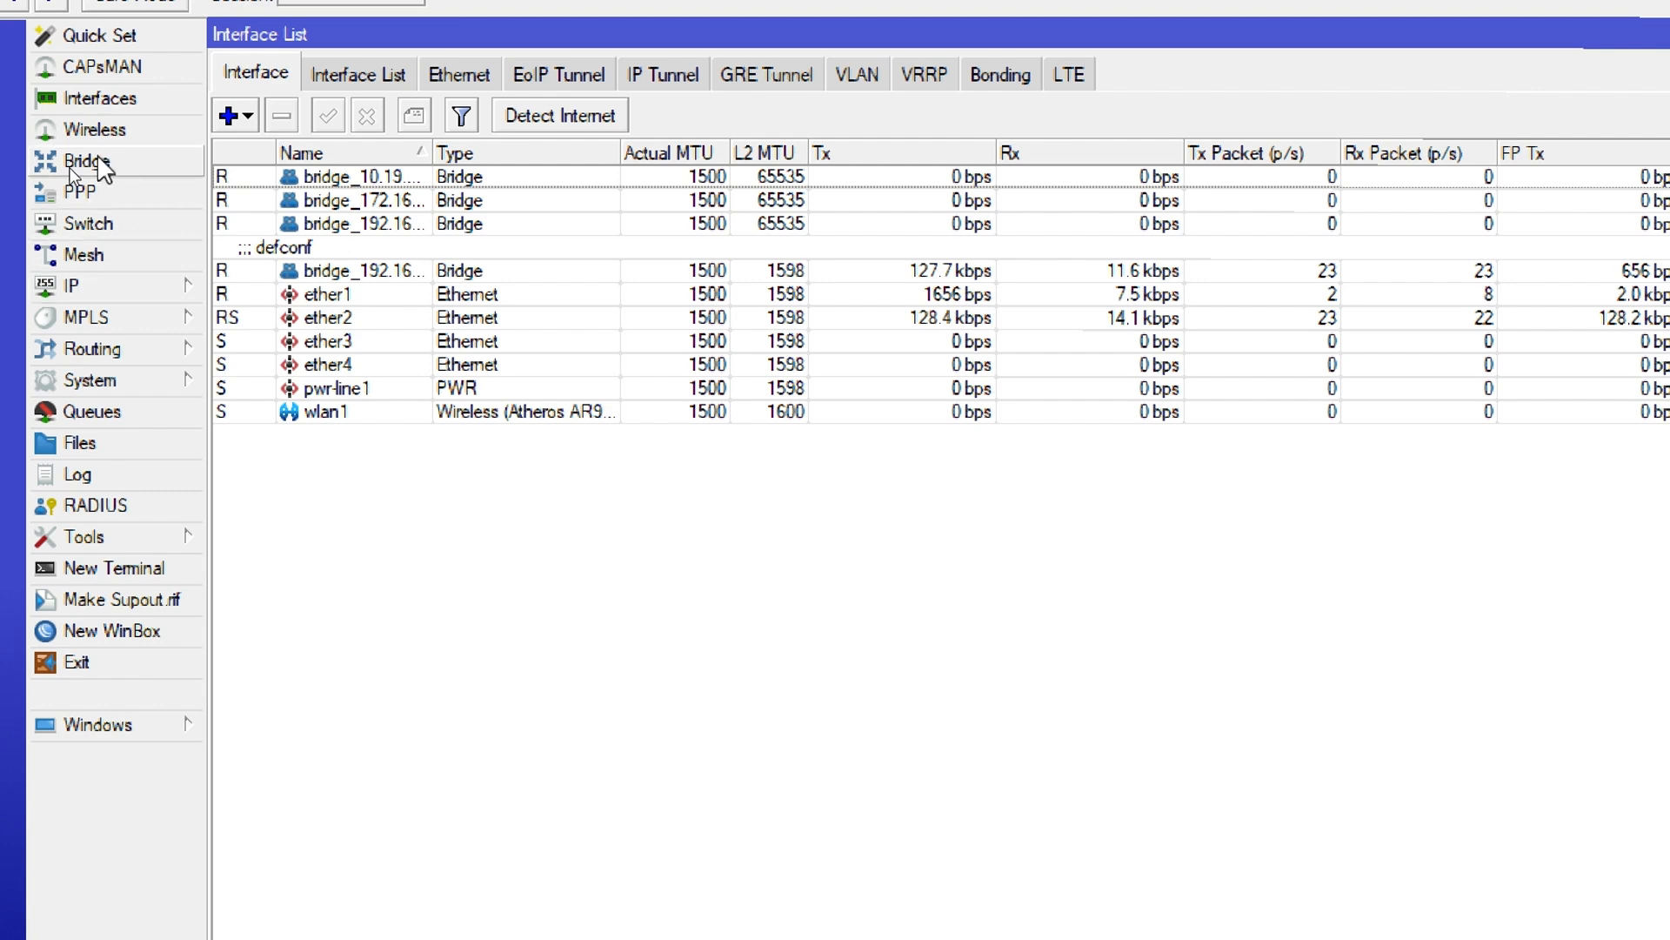
{"action": "left_click", "coordinate": [71, 164]}
{"action": "left_click", "coordinate": [315, 75]}
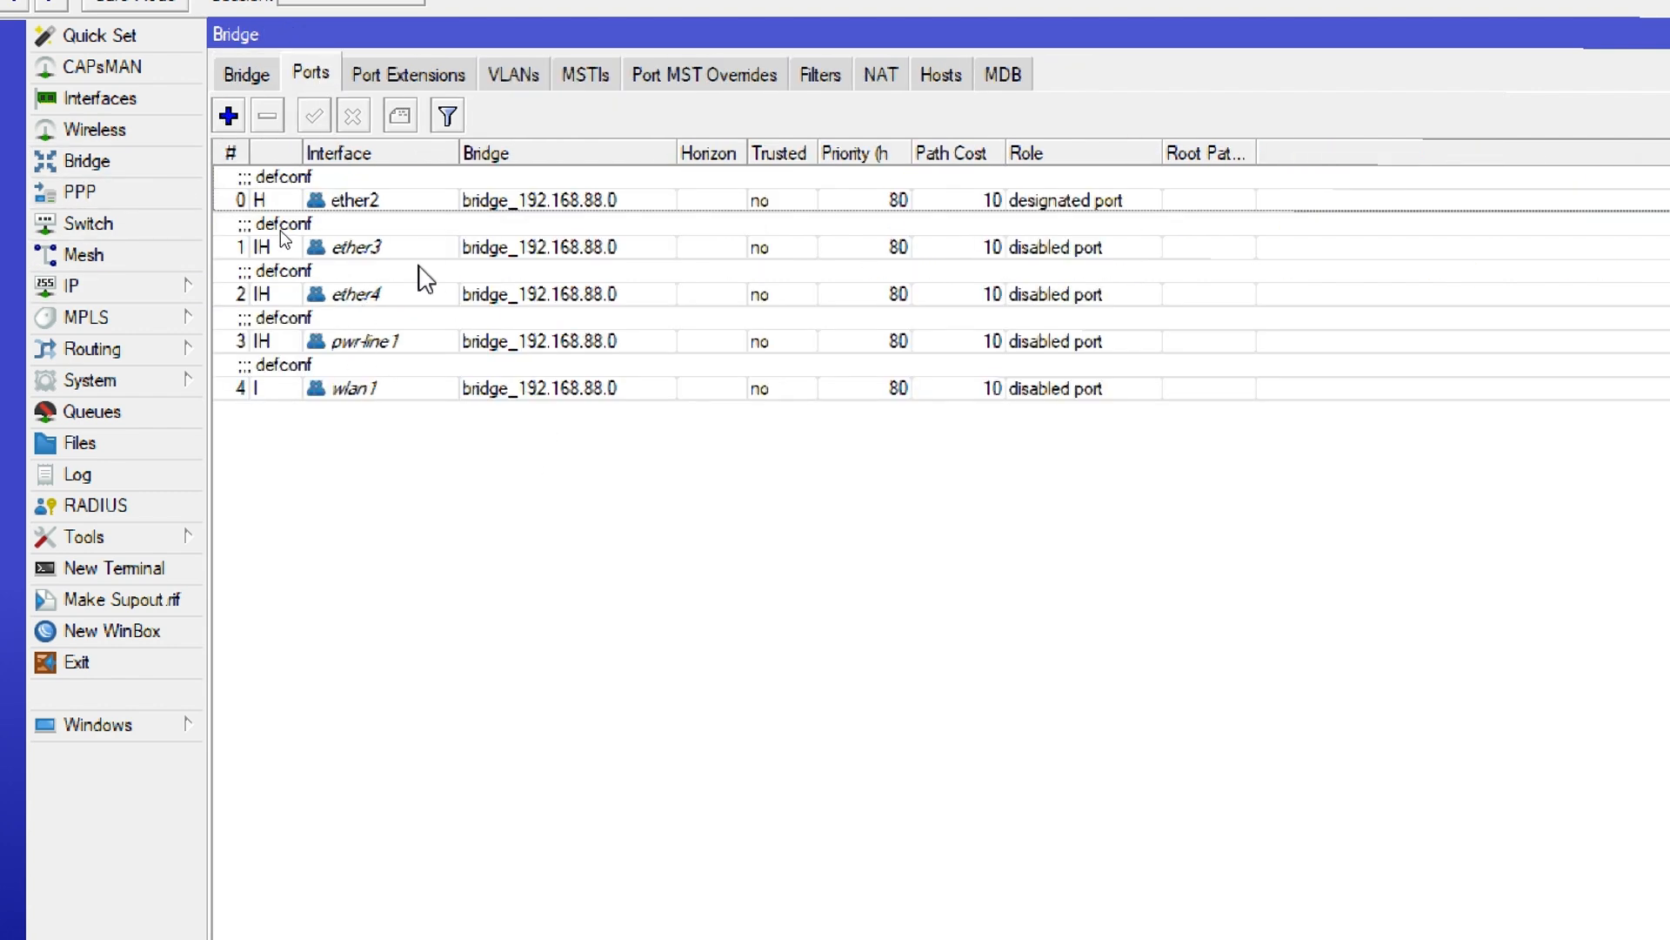
{"action": "double_click", "coordinate": [360, 211]}
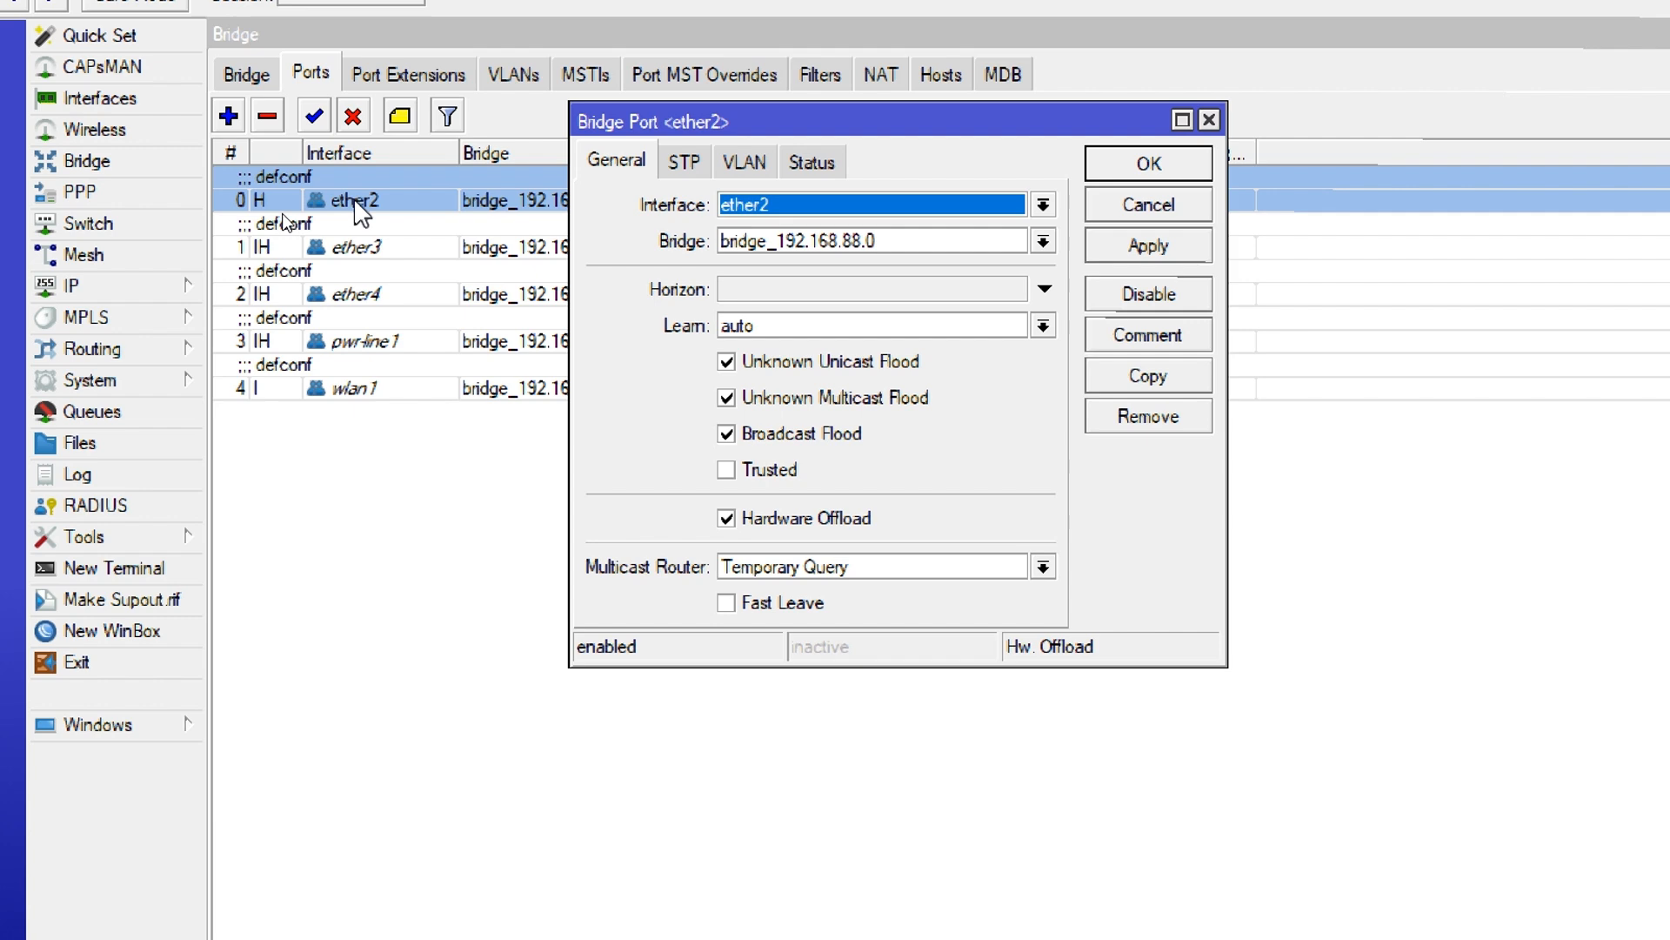
{"action": "left_click", "coordinate": [769, 247]}
{"action": "left_click", "coordinate": [800, 264]}
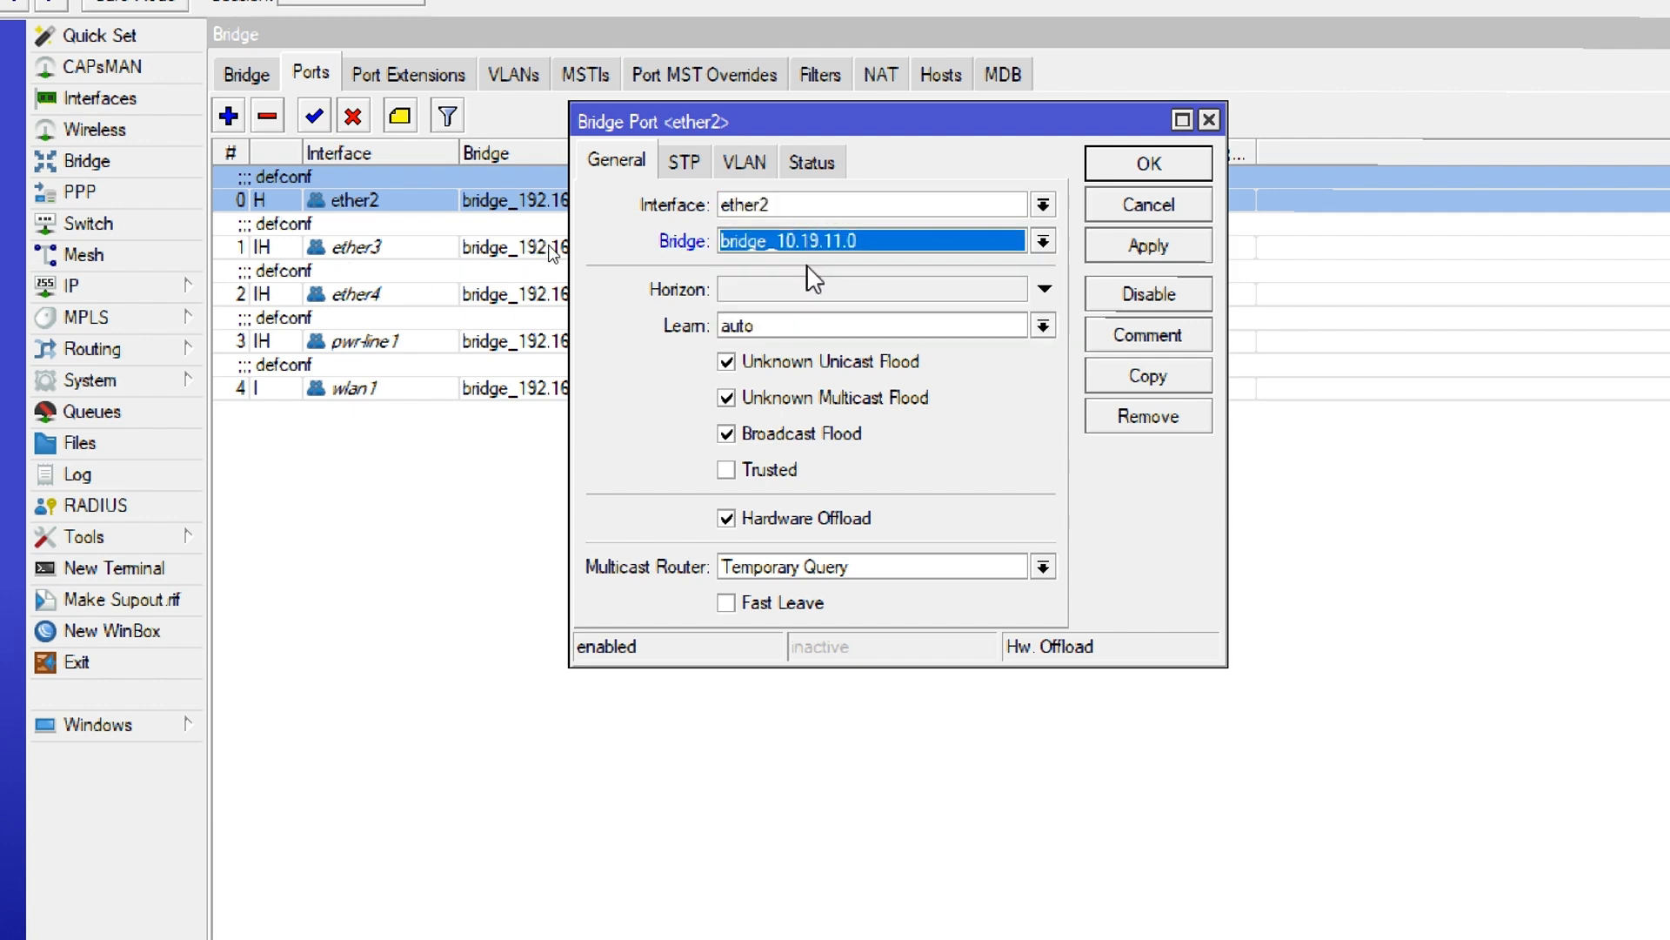
{"action": "left_click", "coordinate": [1114, 167]}
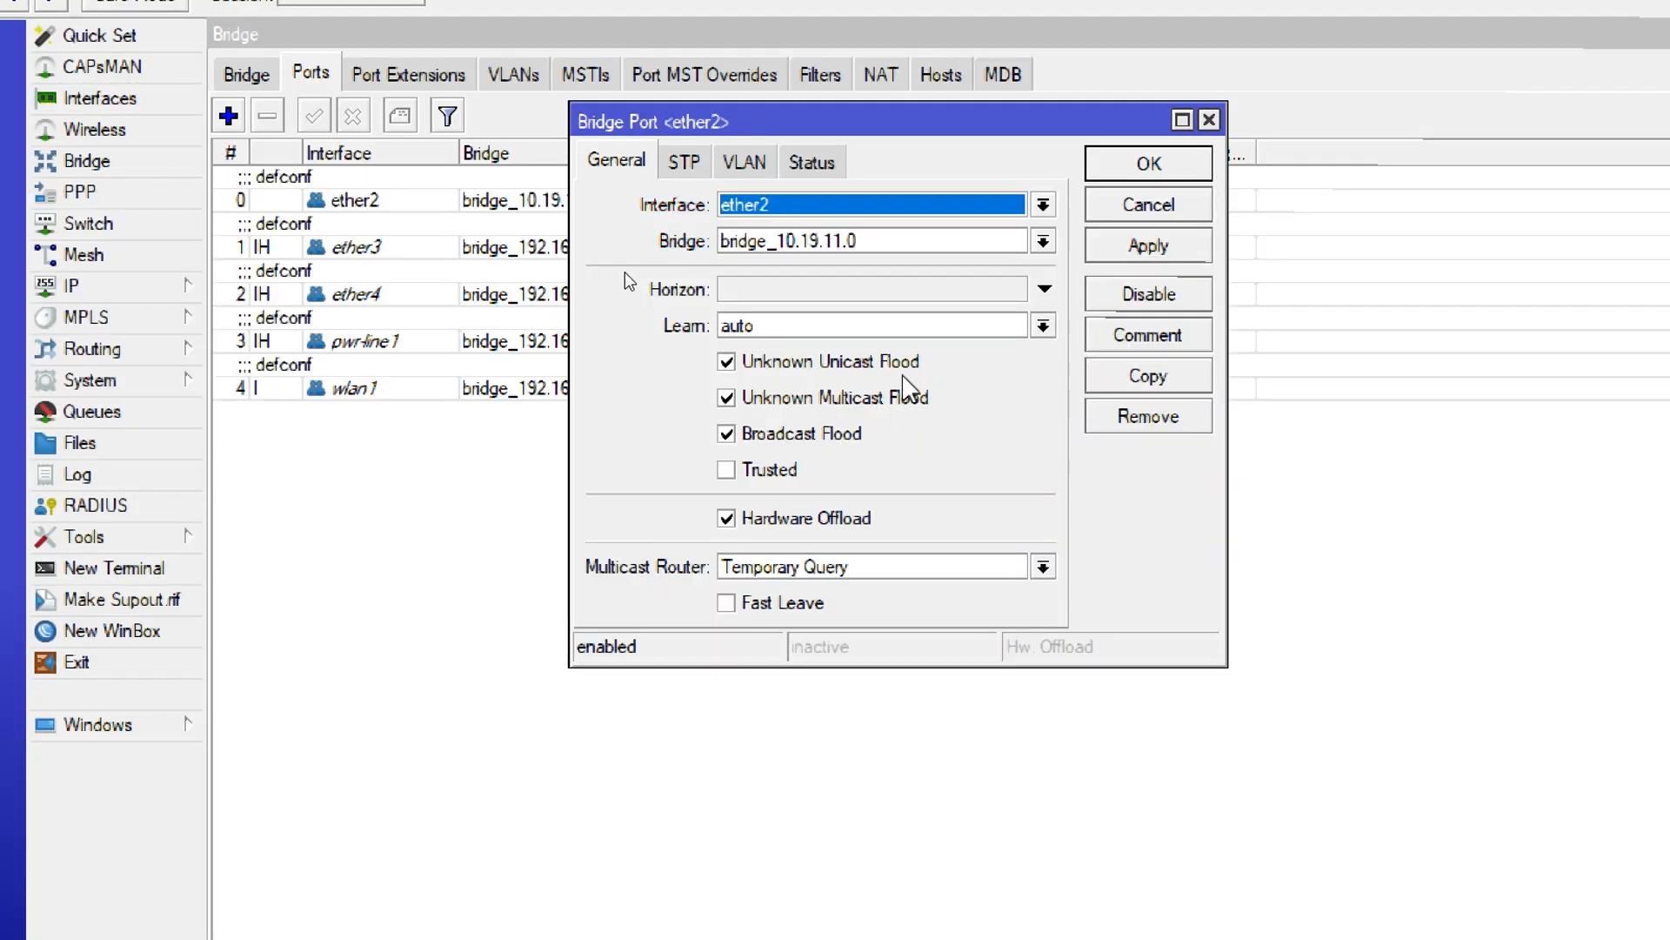
{"action": "left_click", "coordinate": [1164, 171]}
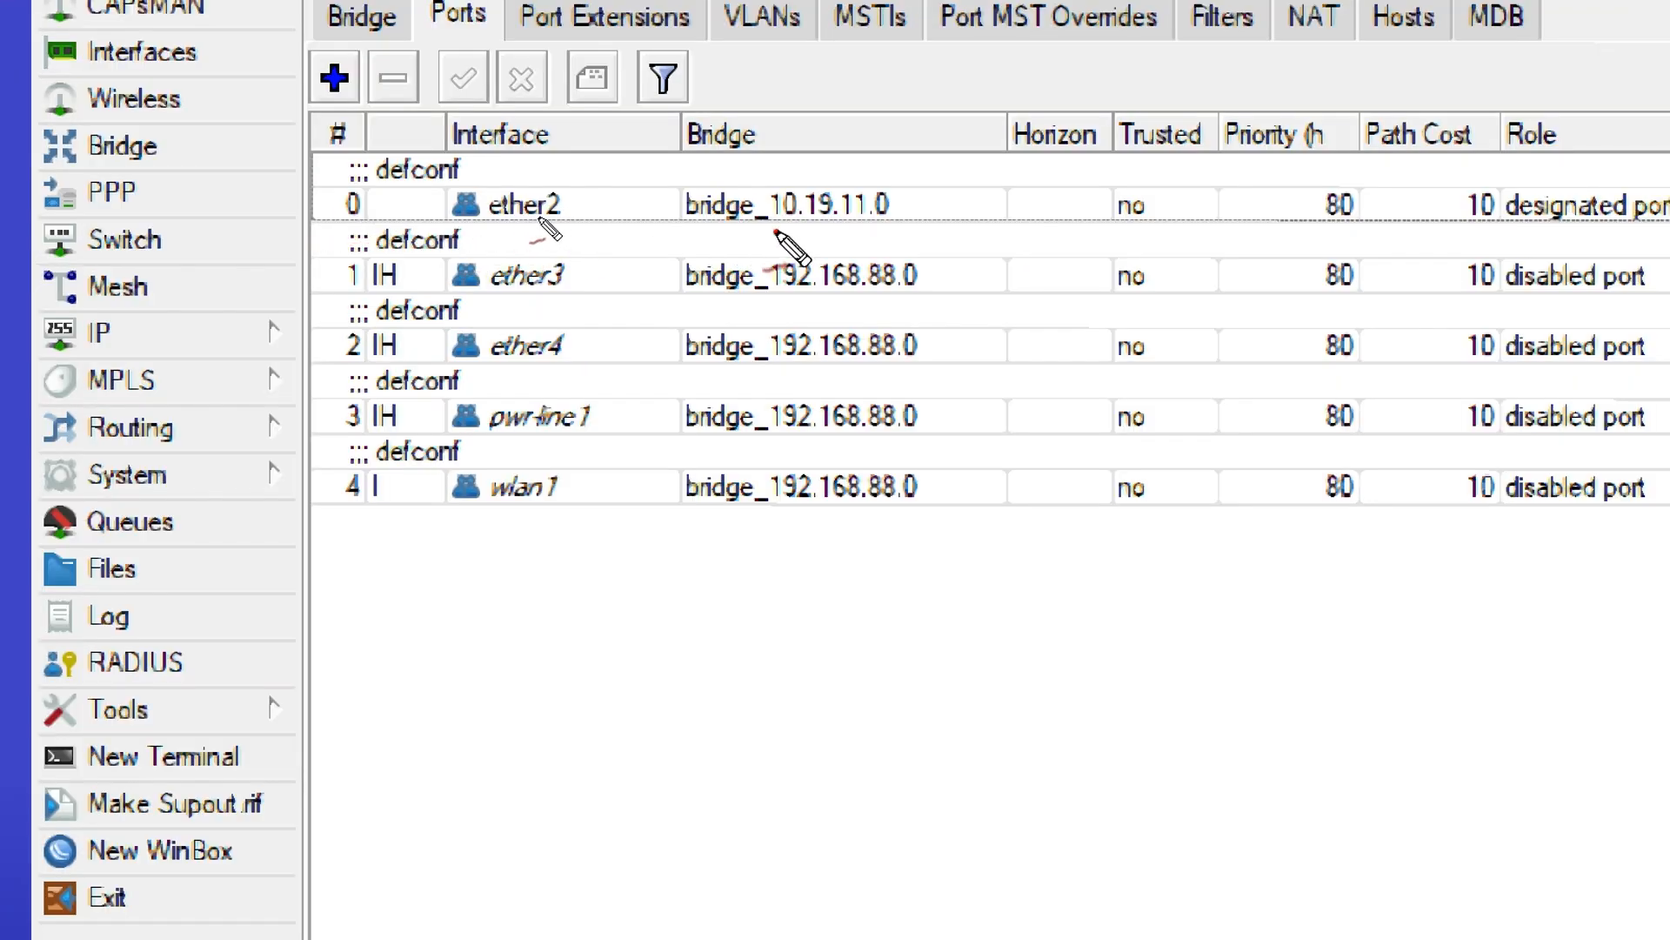
{"action": "left_click_drag", "start_coordinate": [775, 233], "coordinate": [866, 228]}
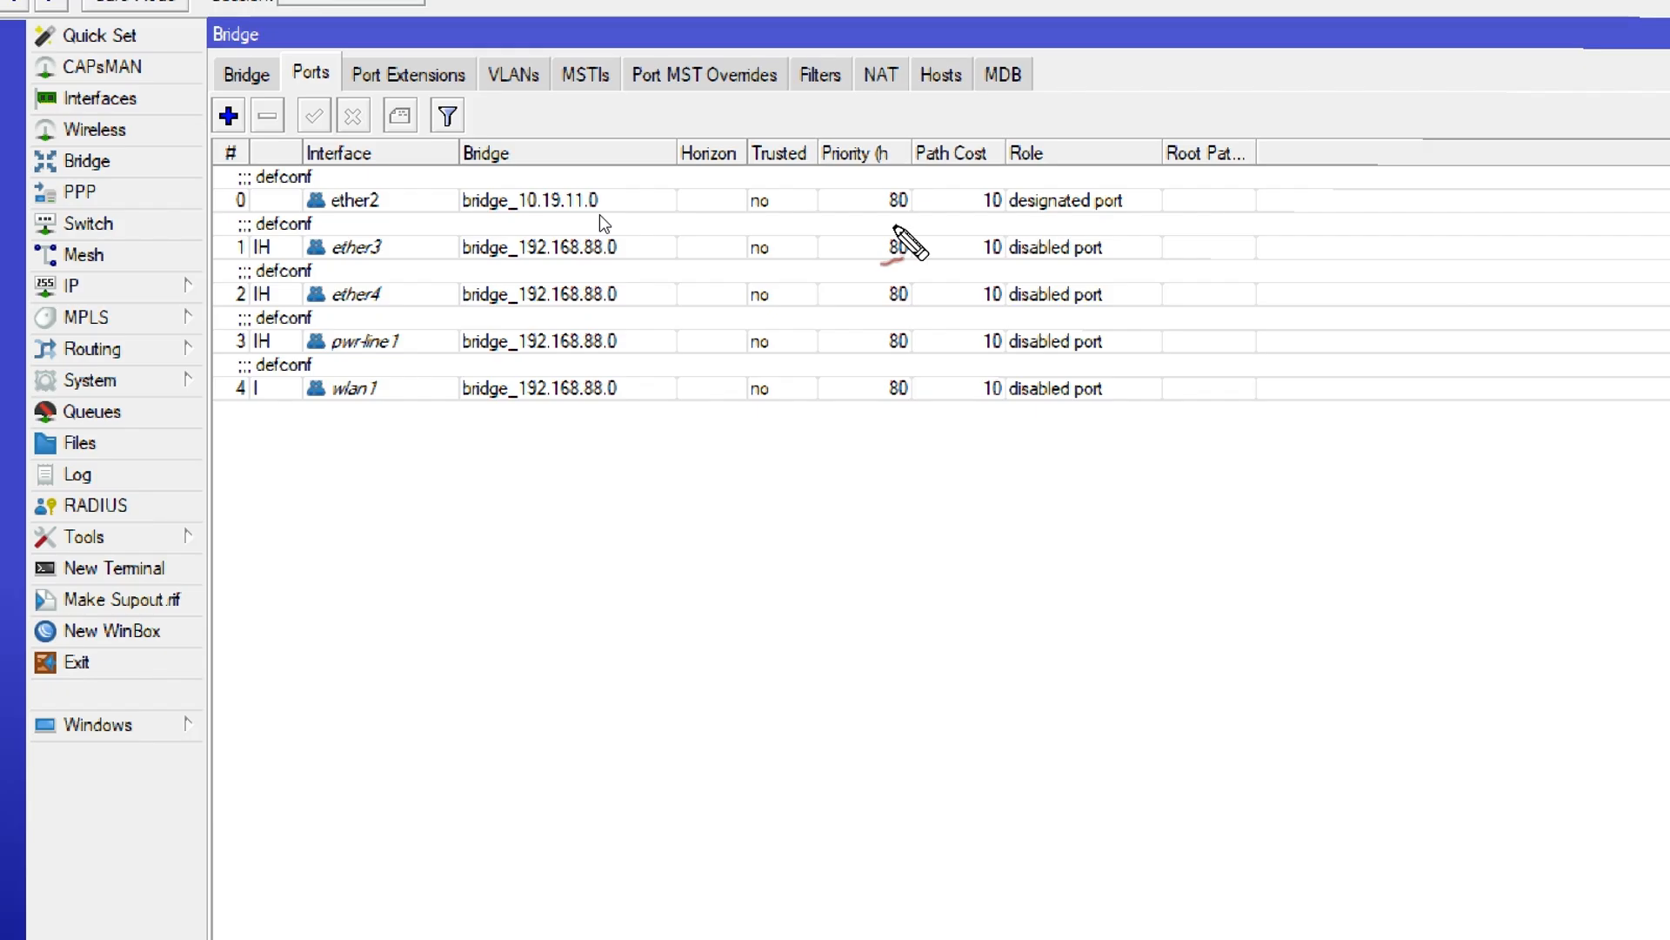
Reassign the ether3 bridge port to bridge_172.16.60.0
{"action": "double_click", "coordinate": [377, 254]}
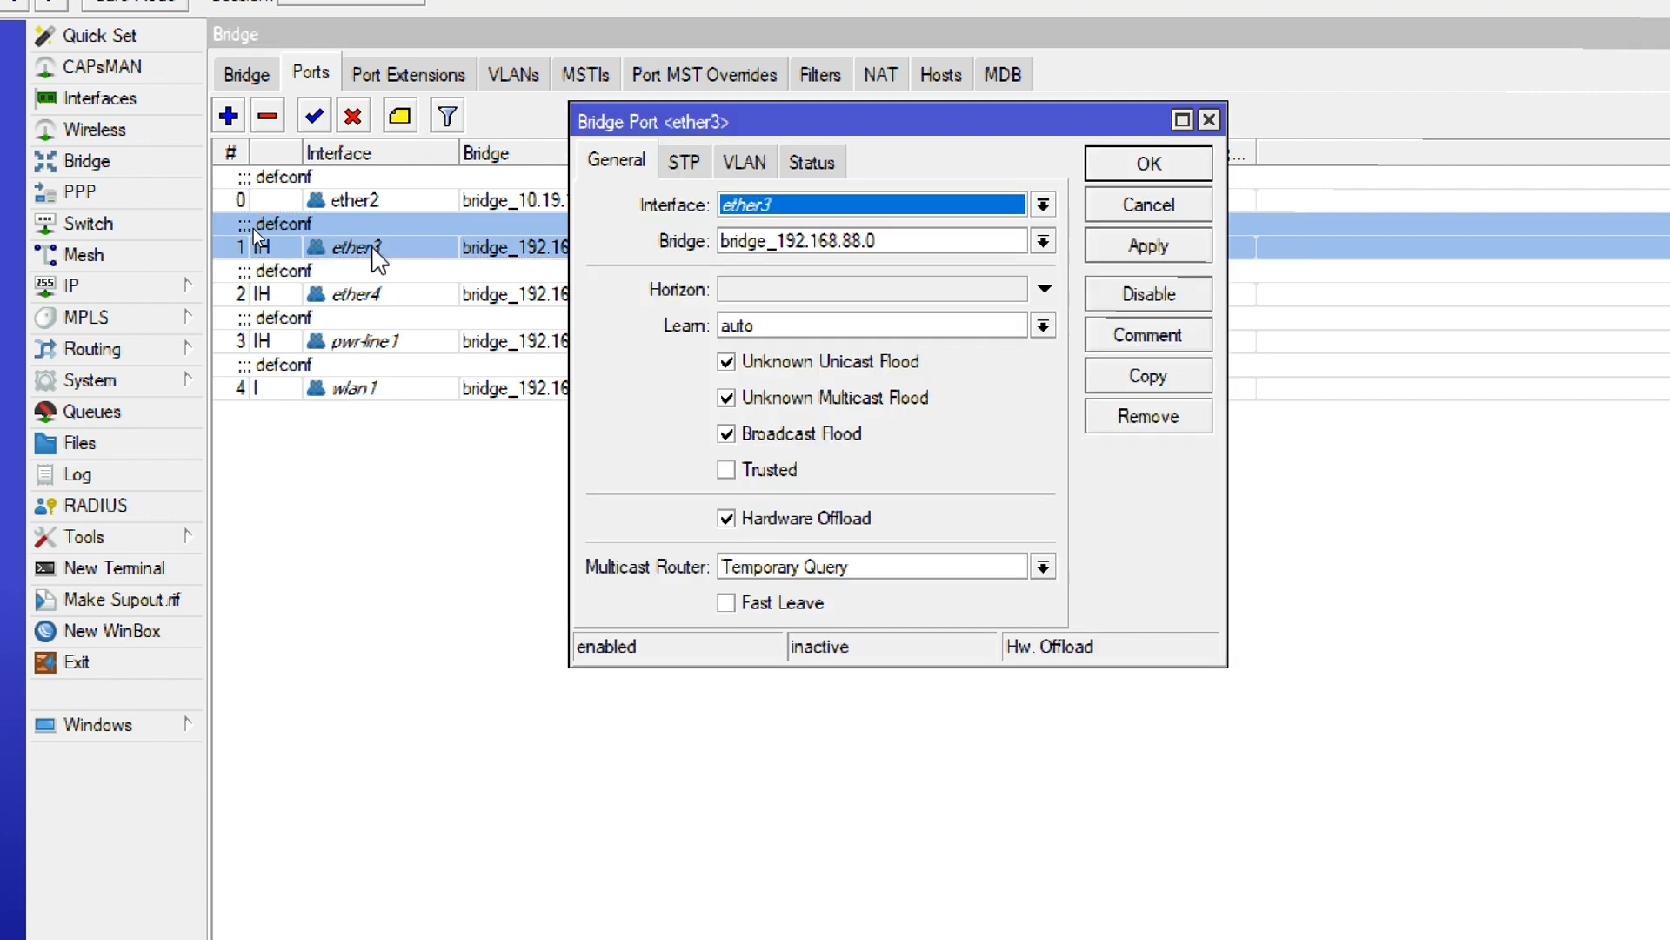
{"action": "left_click", "coordinate": [826, 245]}
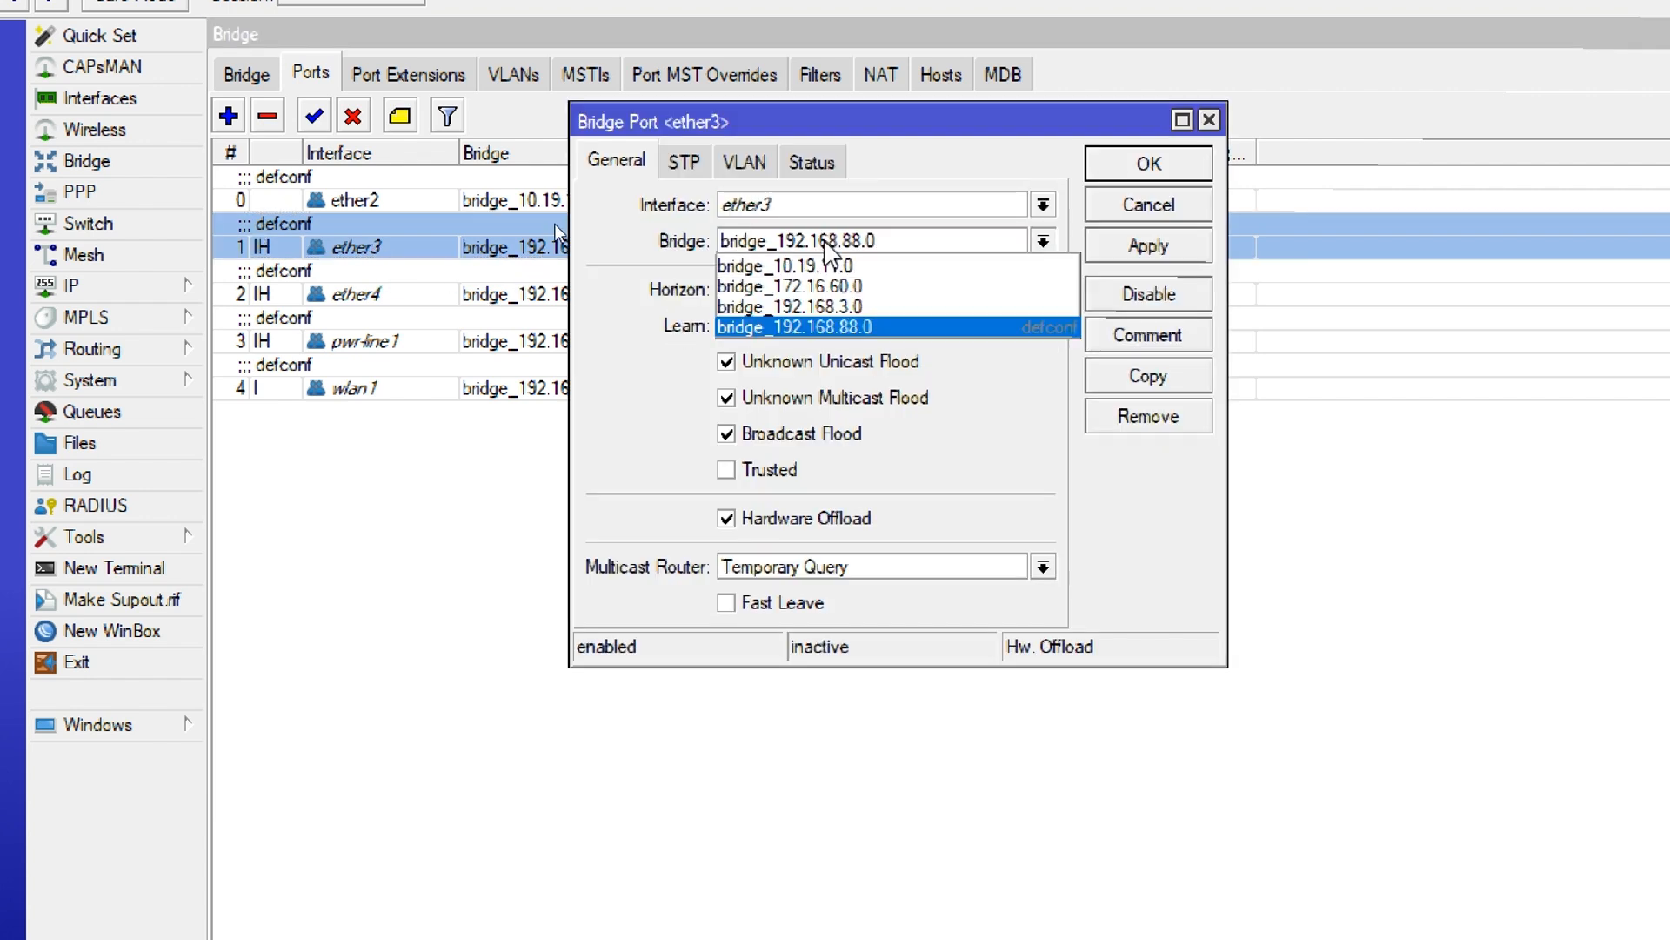
{"action": "left_click", "coordinate": [837, 287]}
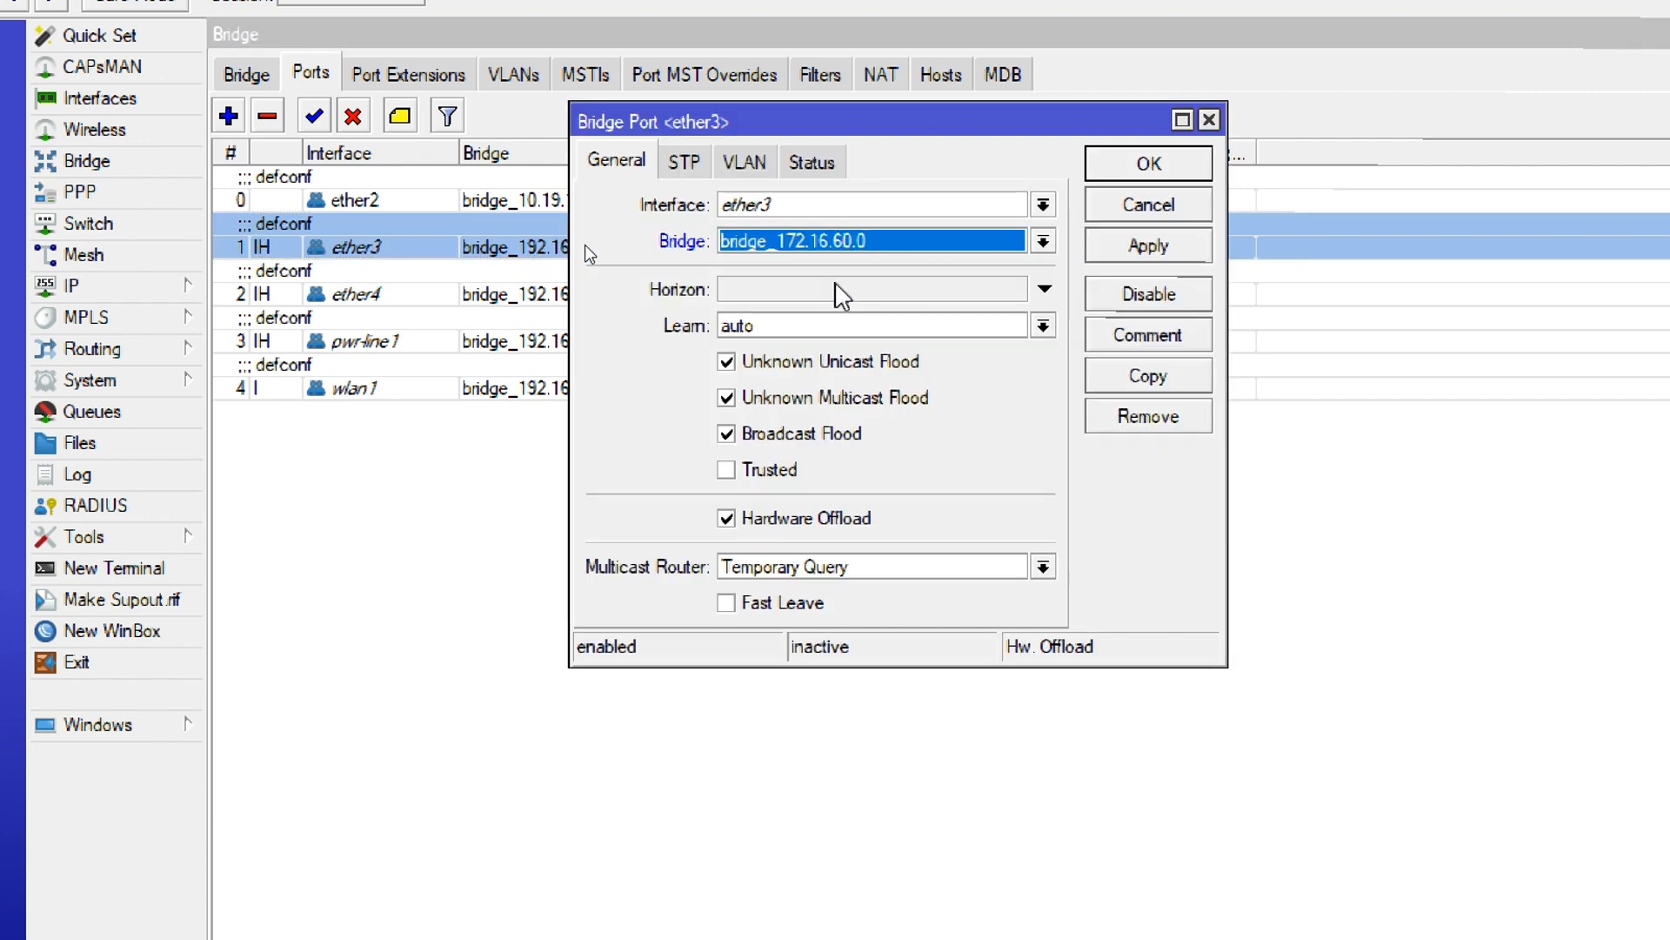
{"action": "left_click", "coordinate": [1114, 173]}
Reassign the ether4 bridge port to bridge_192.168.3.0
{"action": "double_click", "coordinate": [402, 293]}
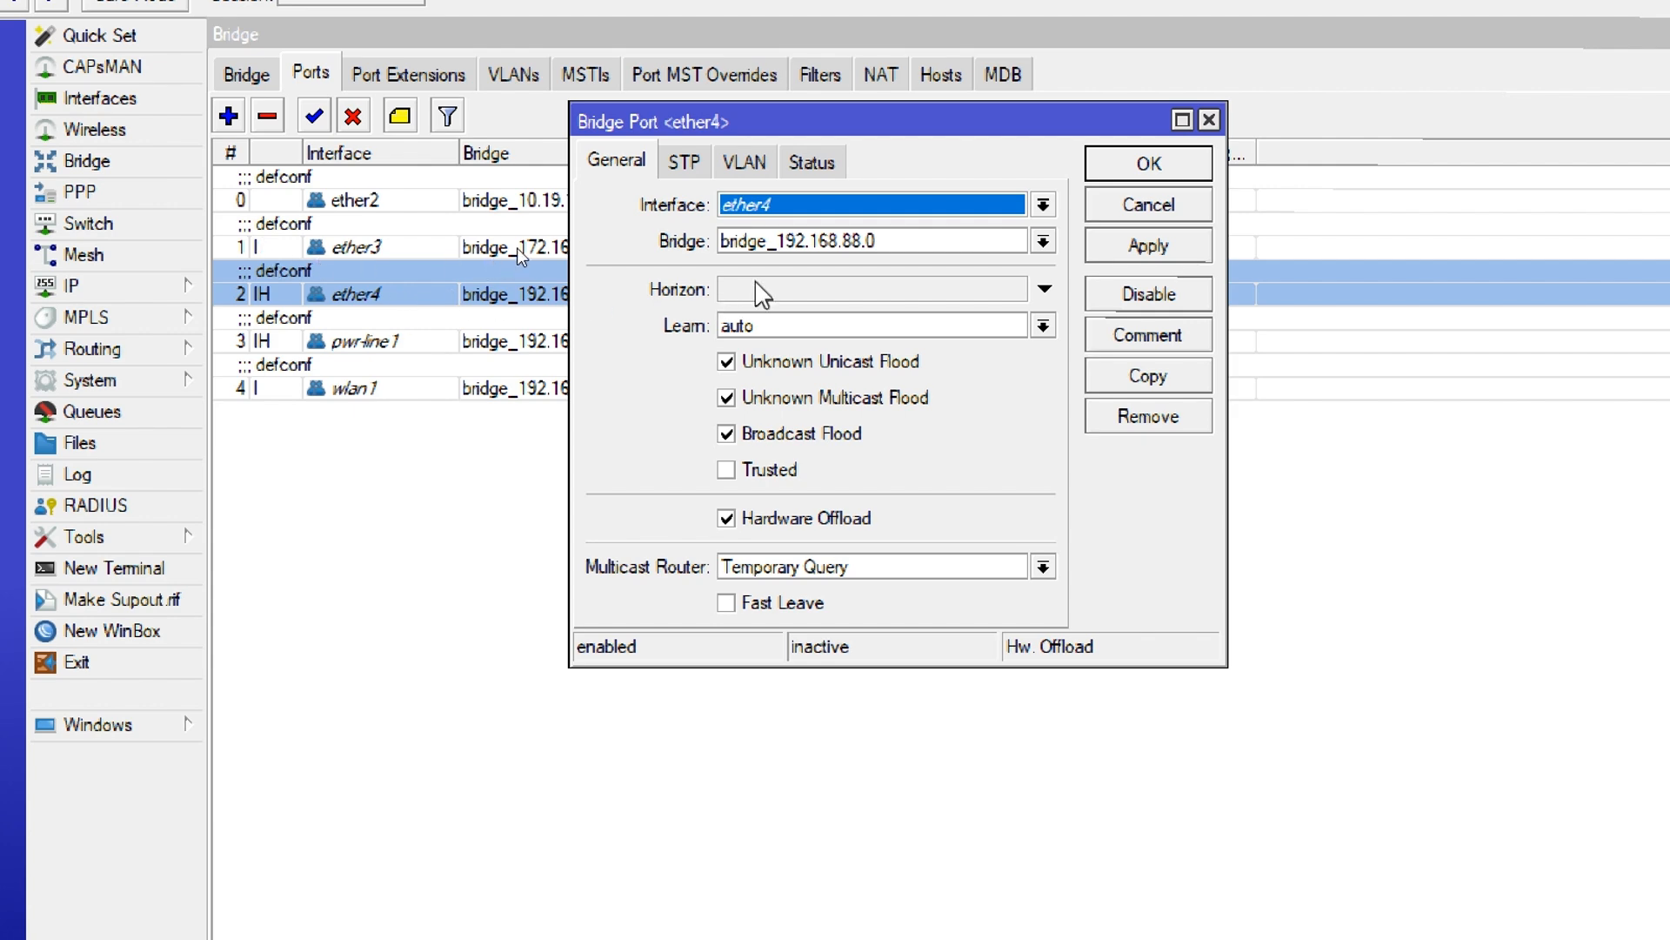
{"action": "left_click", "coordinate": [852, 250]}
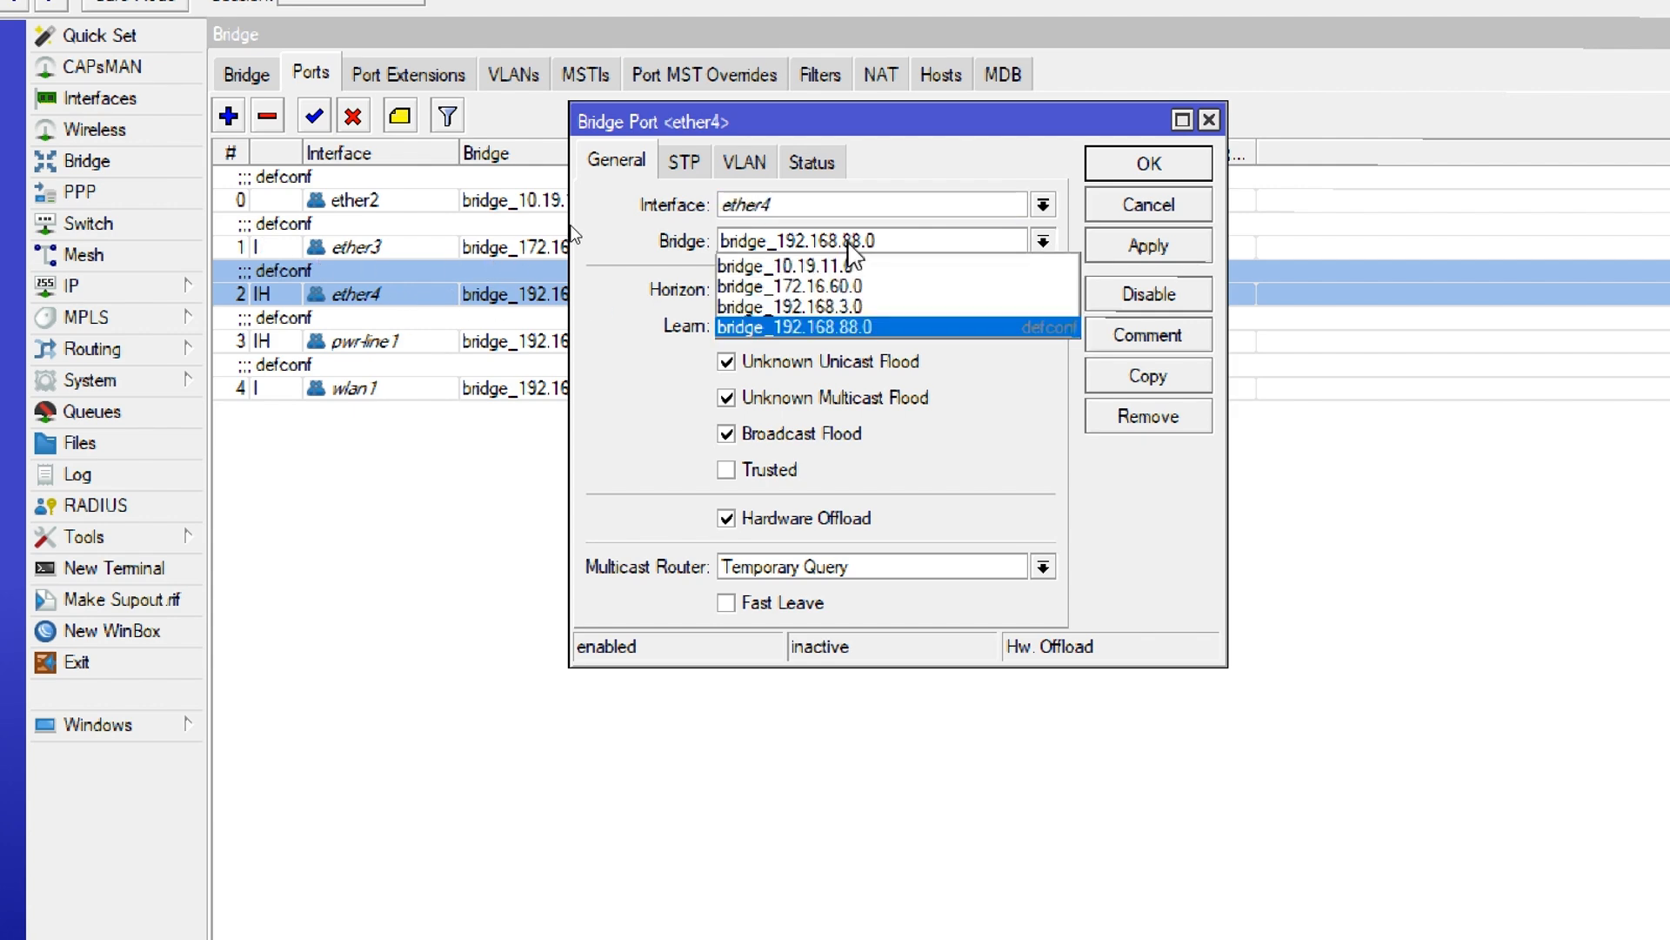
{"action": "left_click", "coordinate": [829, 303]}
{"action": "left_click", "coordinate": [1118, 165]}
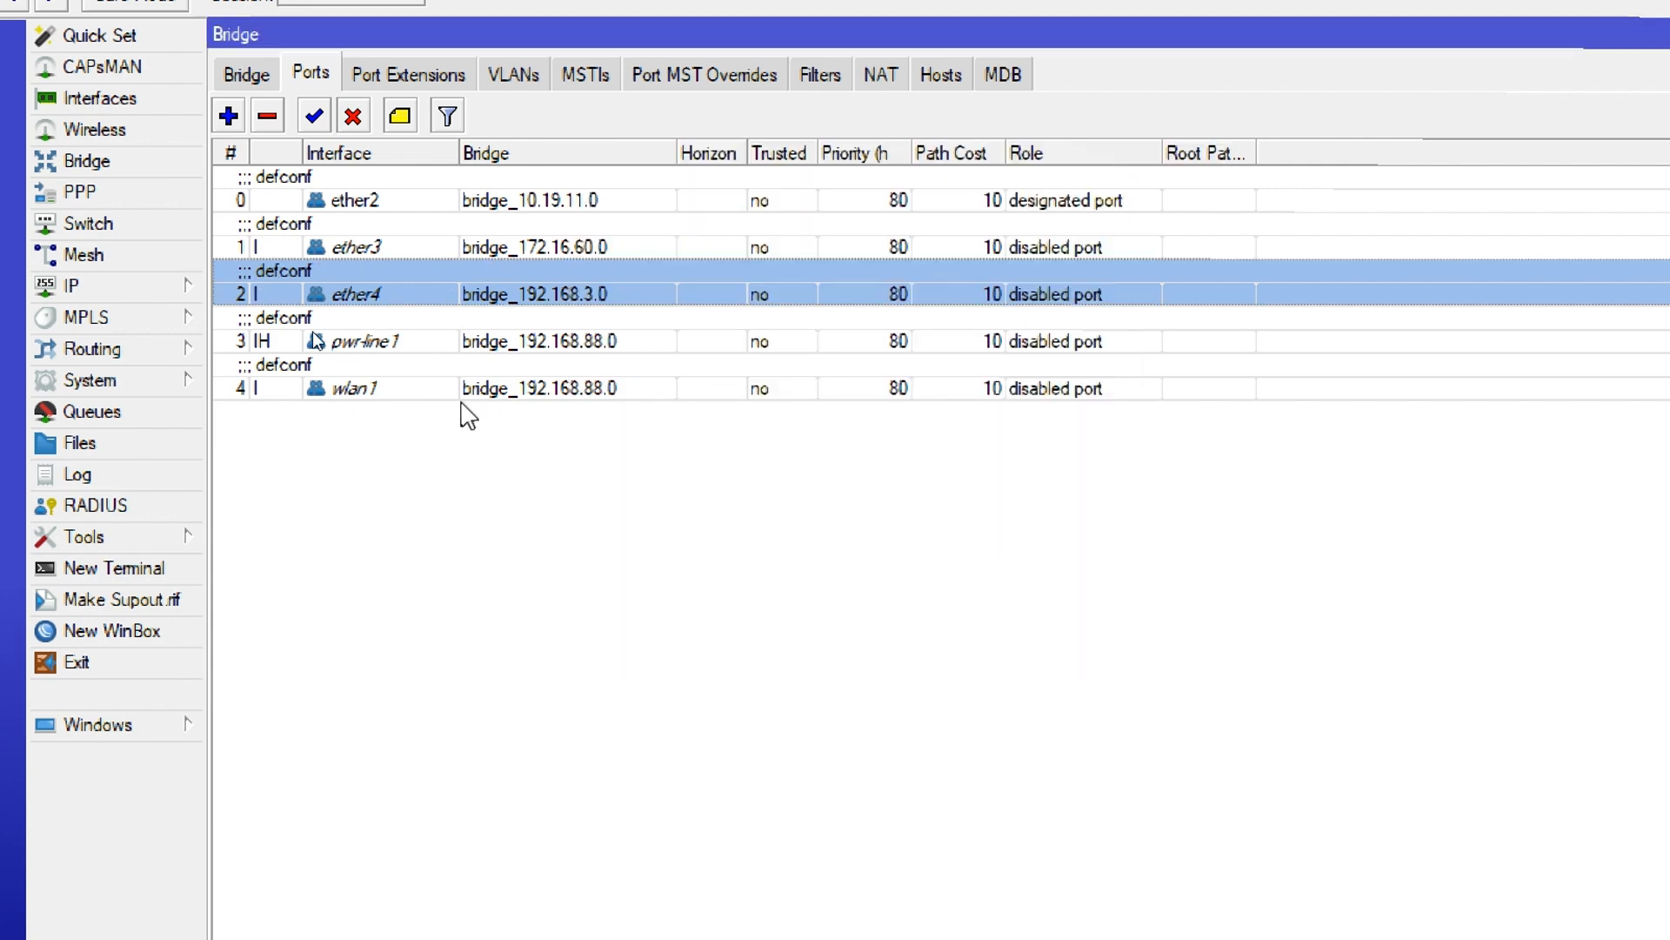
Check the bridge assignment of the wlan1 port
{"action": "double_click", "coordinate": [355, 391]}
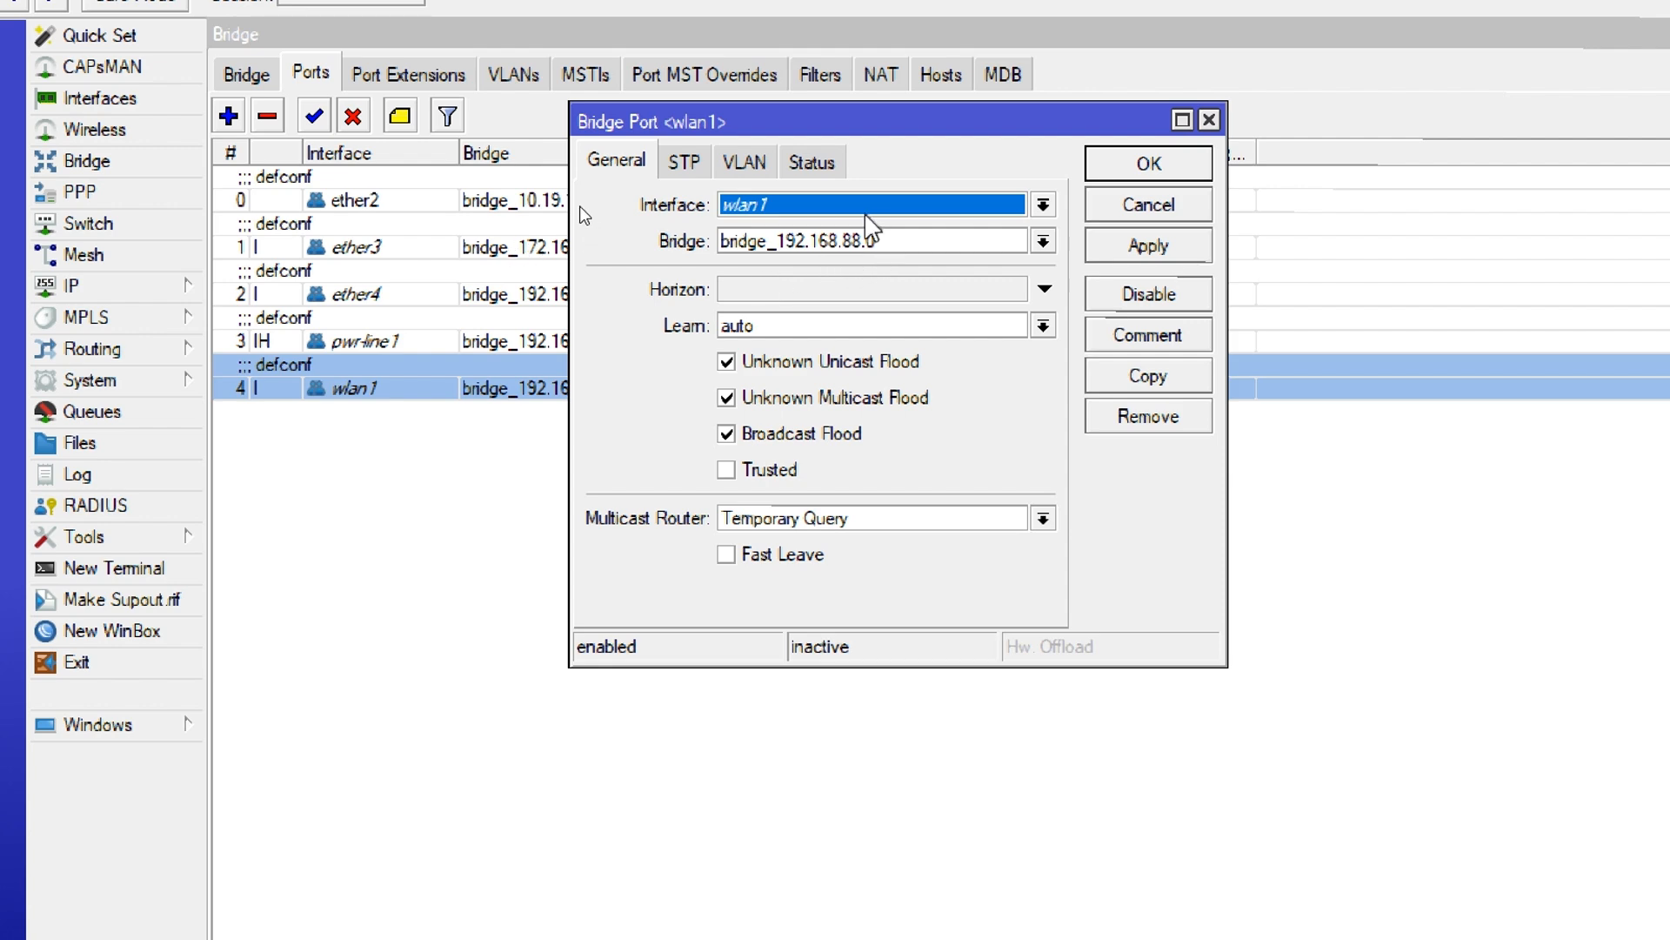
{"action": "left_click", "coordinate": [1148, 164]}
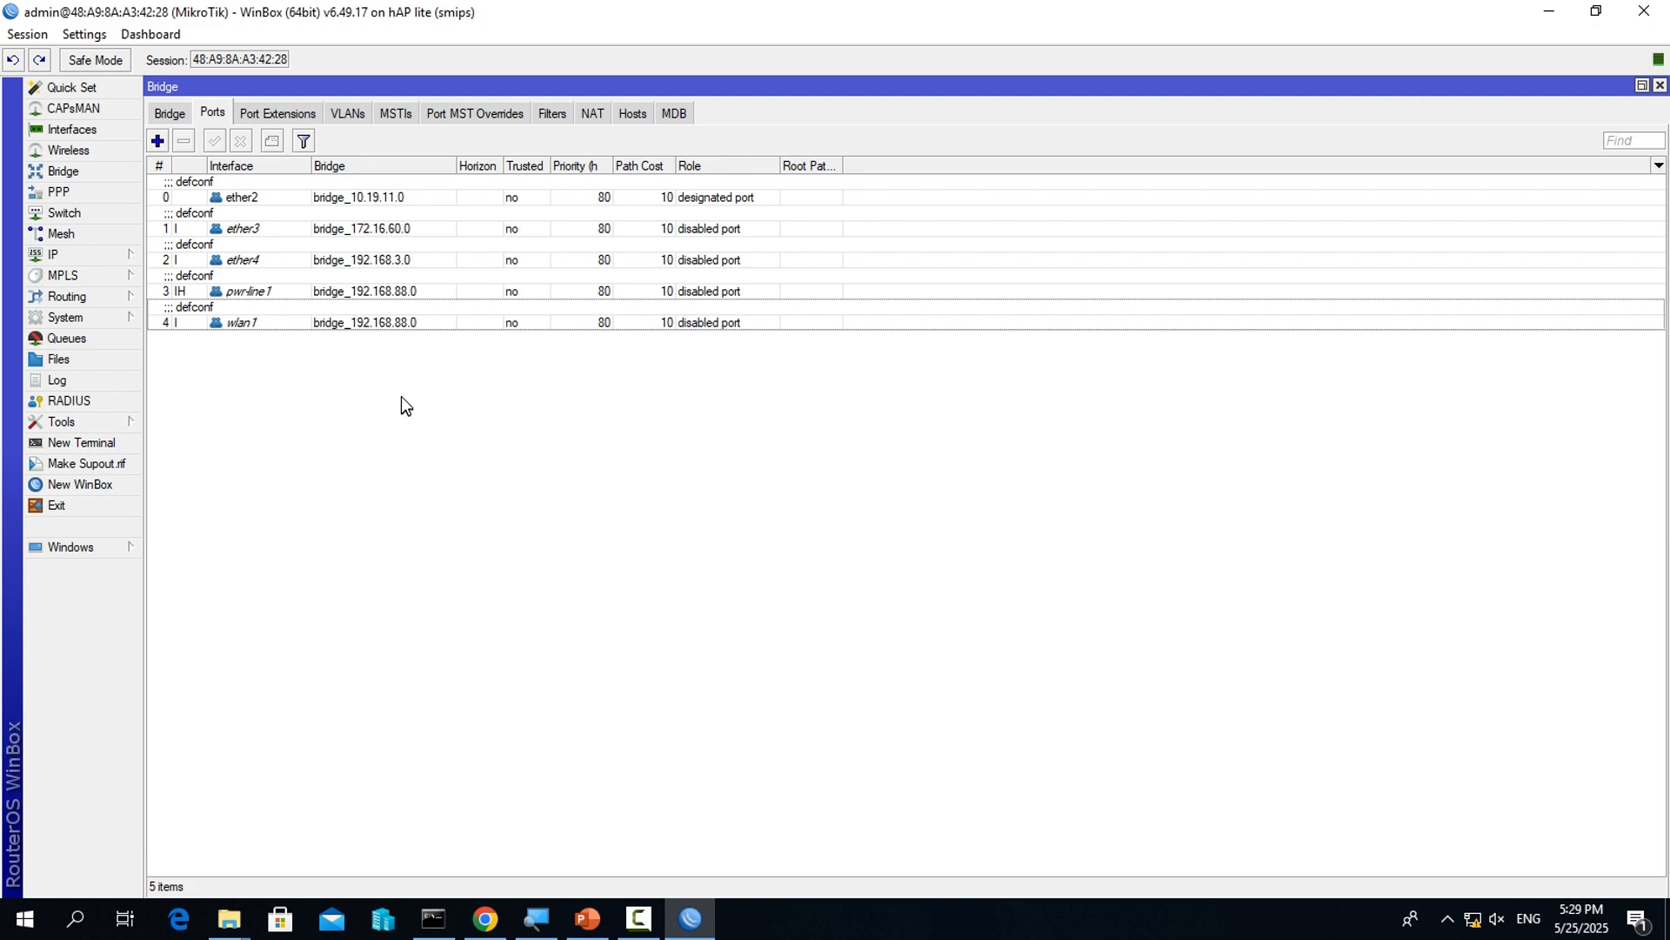
Open the router's IP address list and examine the address, network and interface of the existing 192.168.88.1/24 entry
{"action": "left_click", "coordinate": [108, 254]}
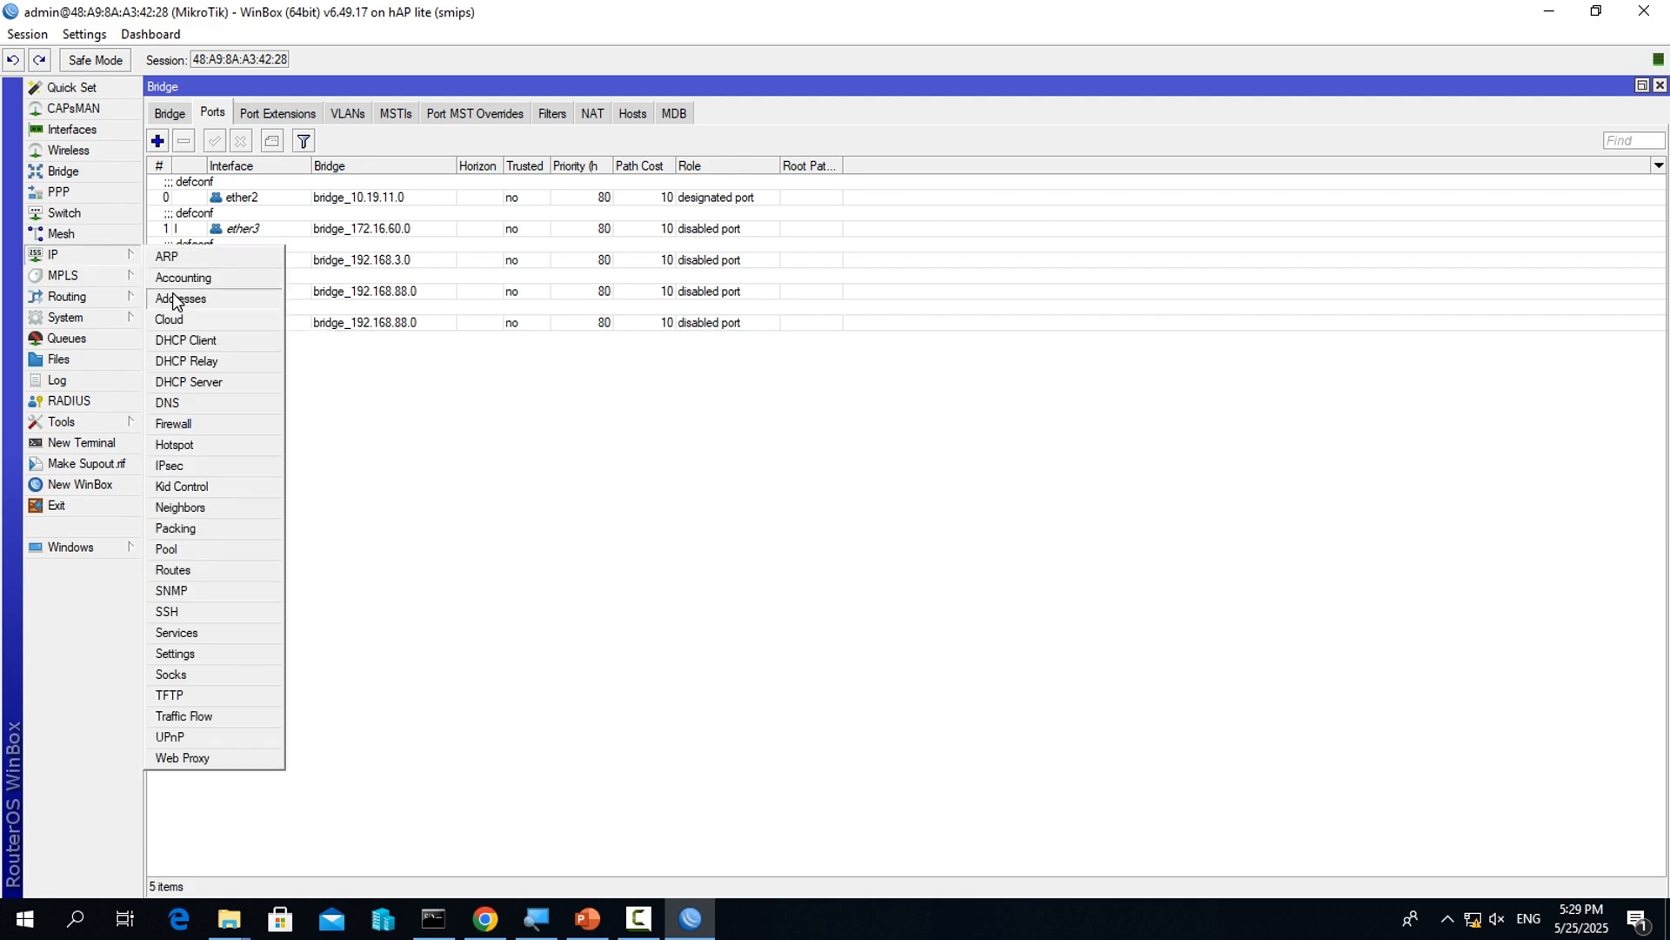
{"action": "left_click", "coordinate": [92, 296]}
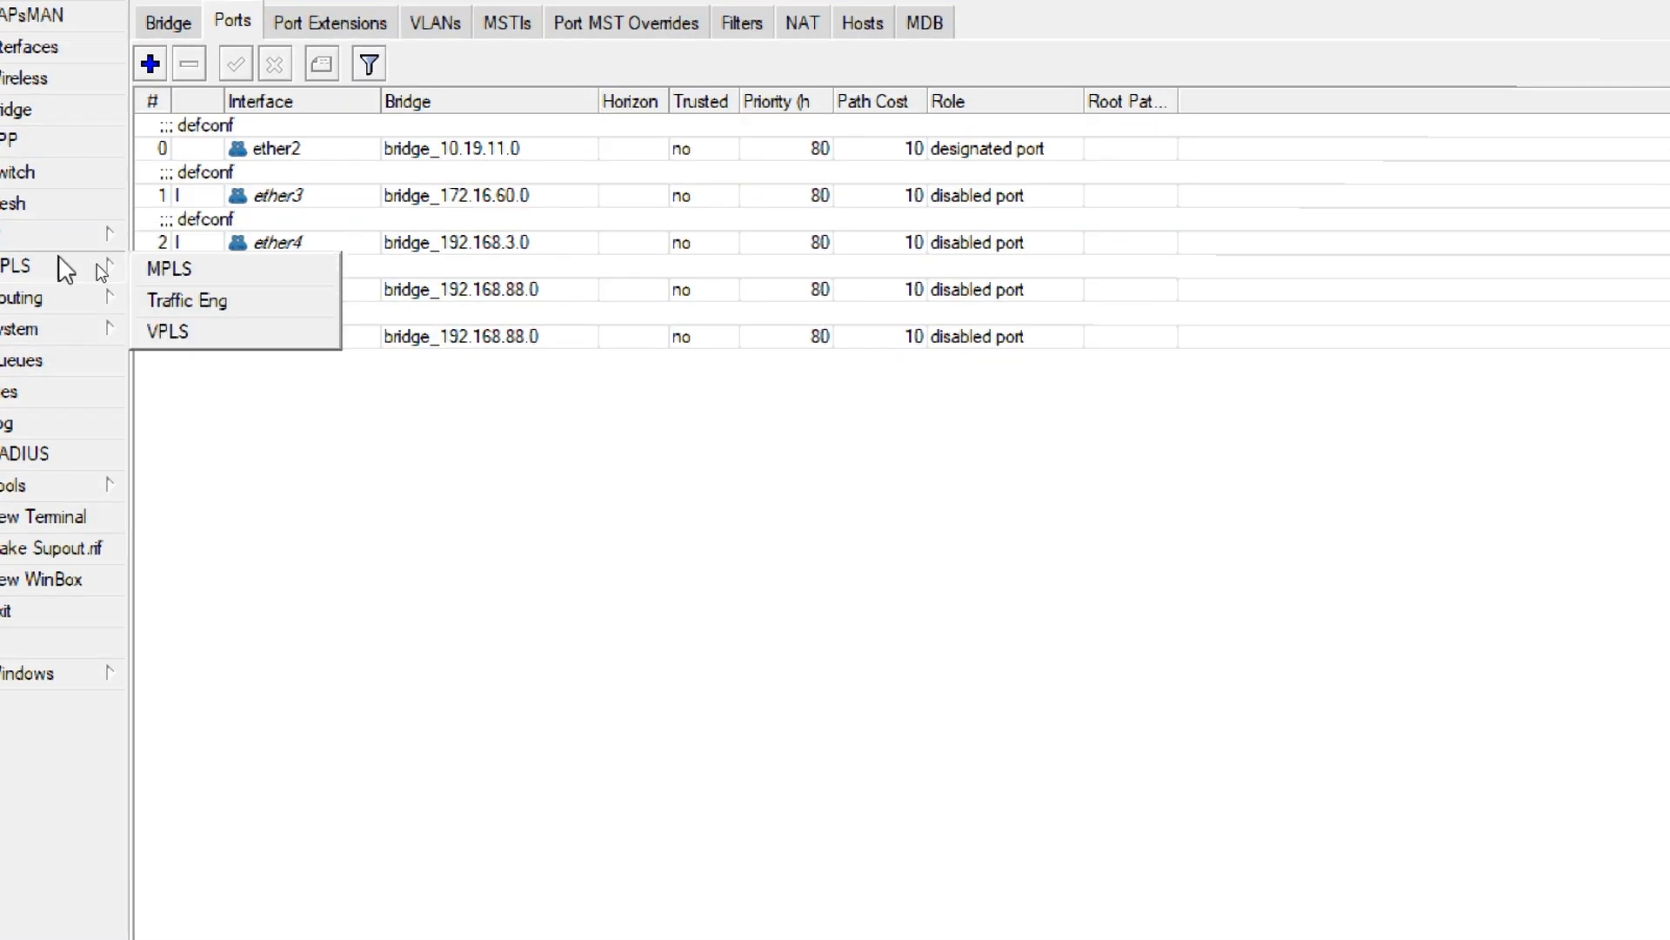
{"action": "mouse_move", "coordinate": [52, 236]}
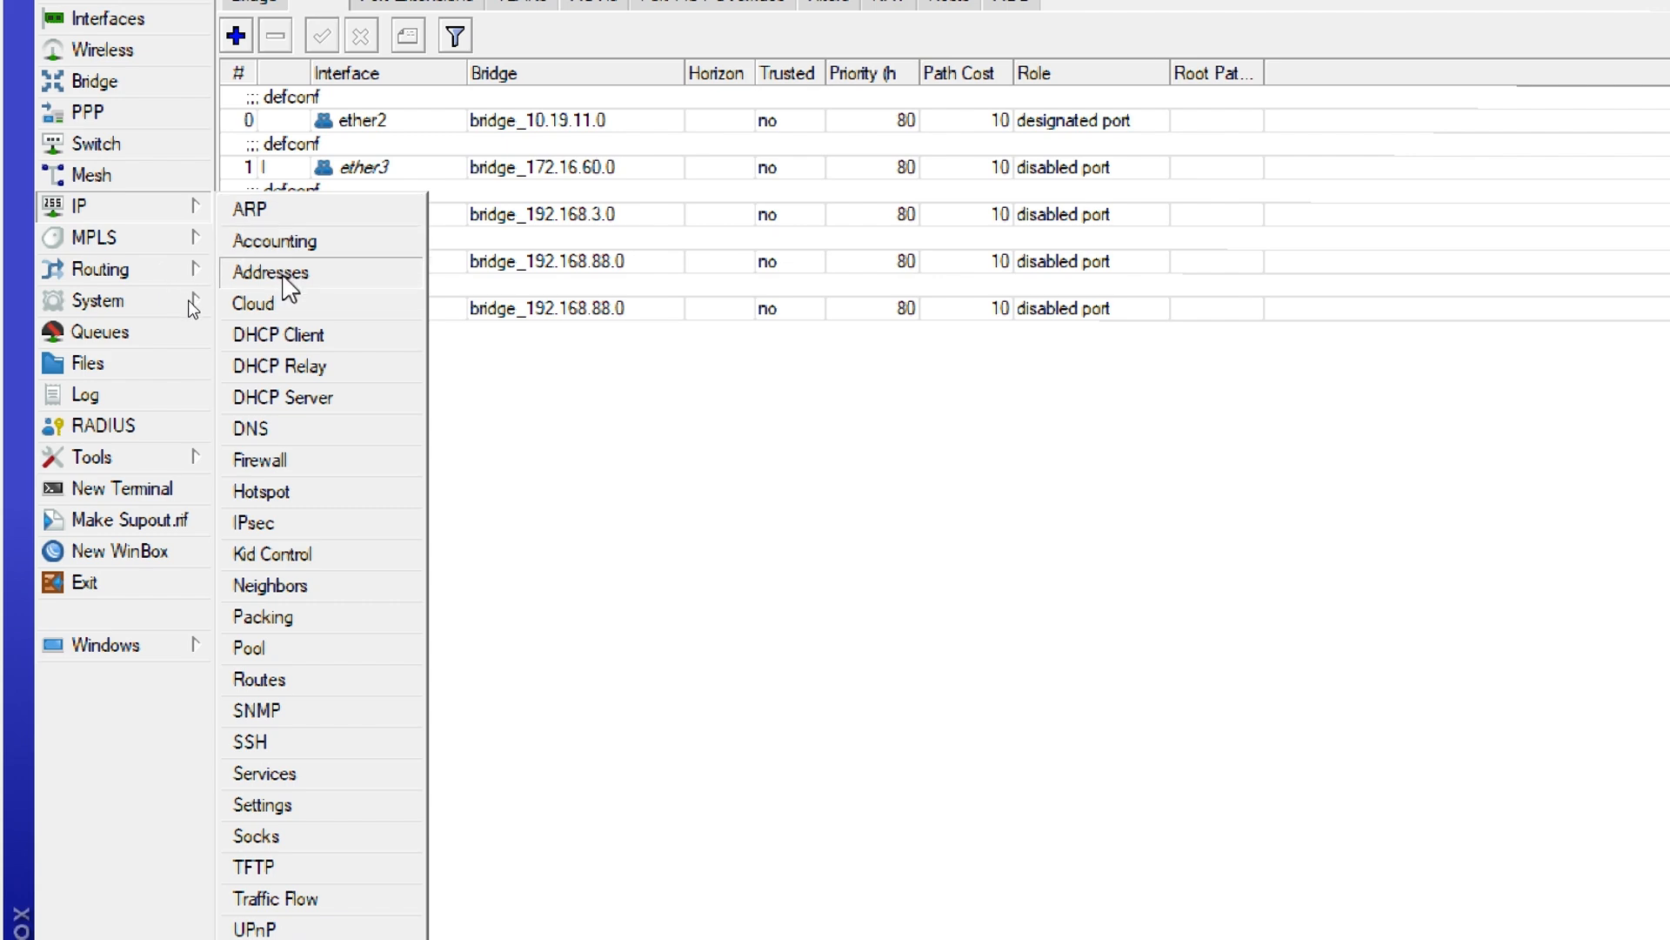
{"action": "left_click", "coordinate": [315, 275]}
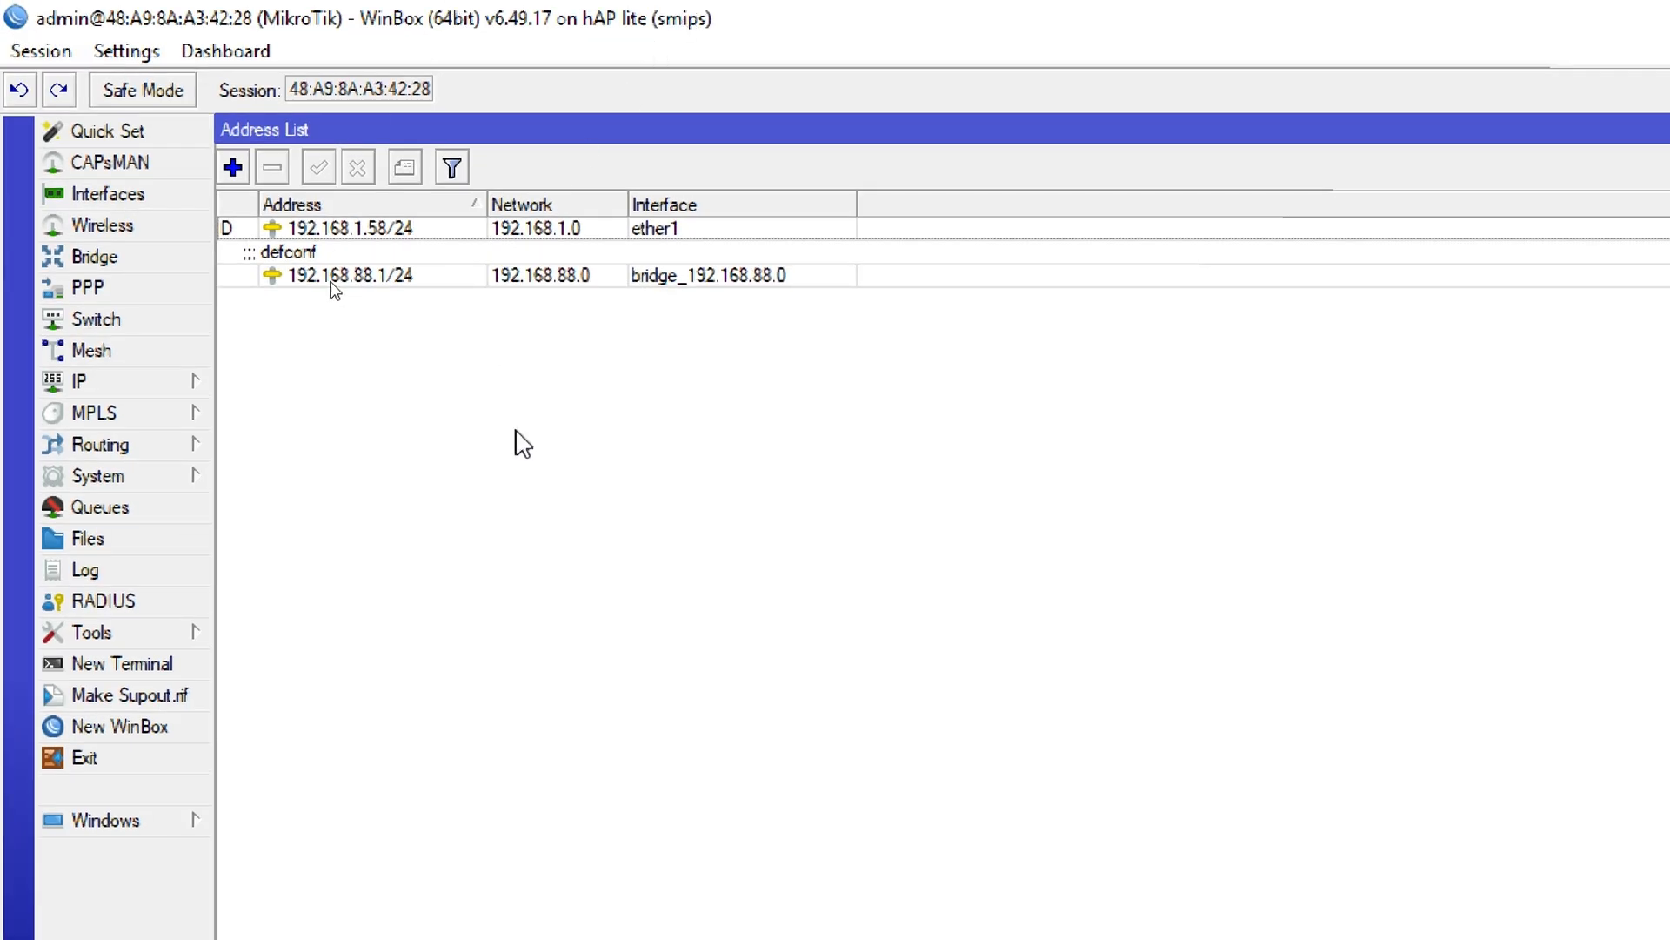
{"action": "left_click", "coordinate": [380, 276]}
{"action": "double_click", "coordinate": [380, 277]}
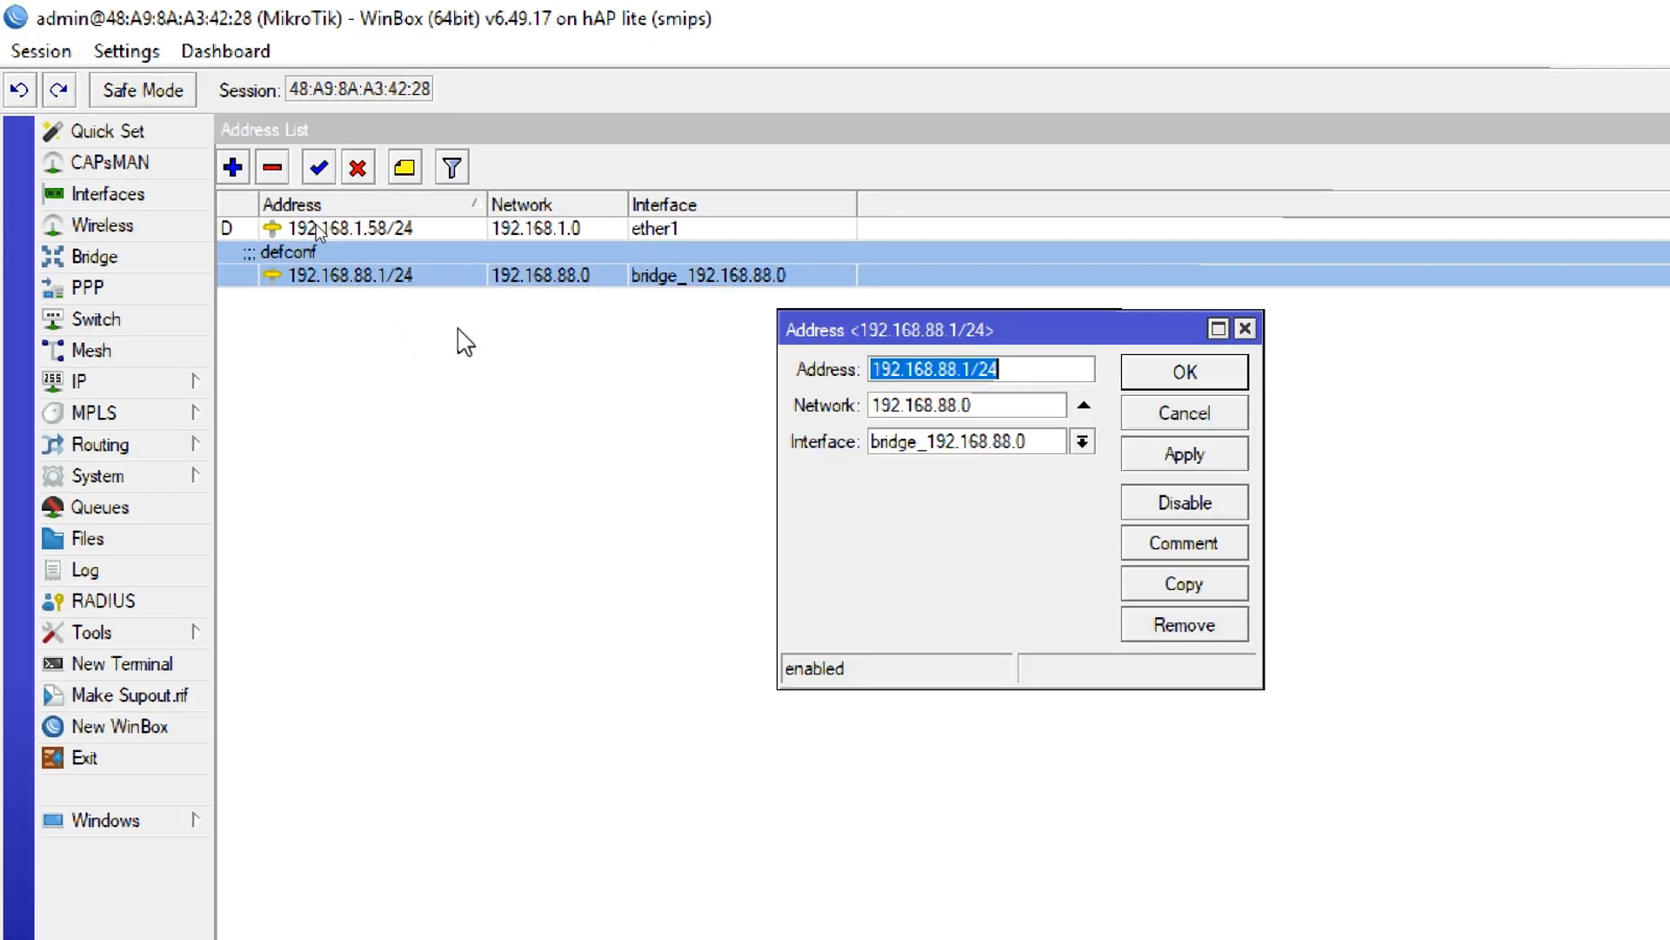
{"action": "left_click", "coordinate": [1051, 369]}
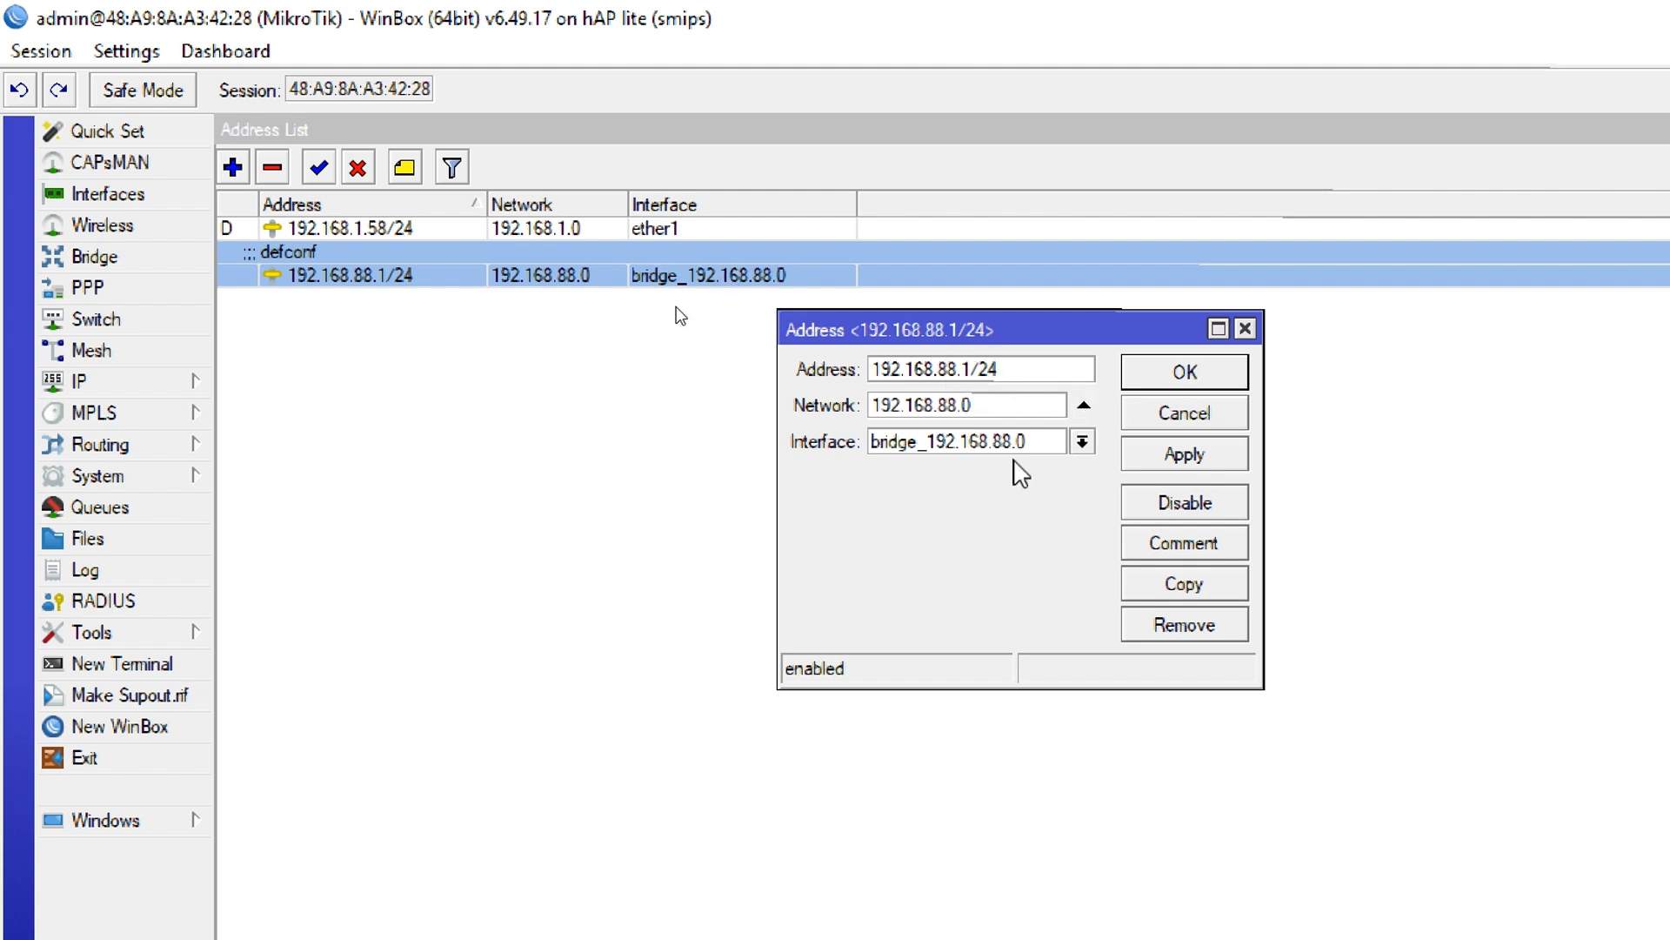
{"action": "left_click", "coordinate": [1247, 329]}
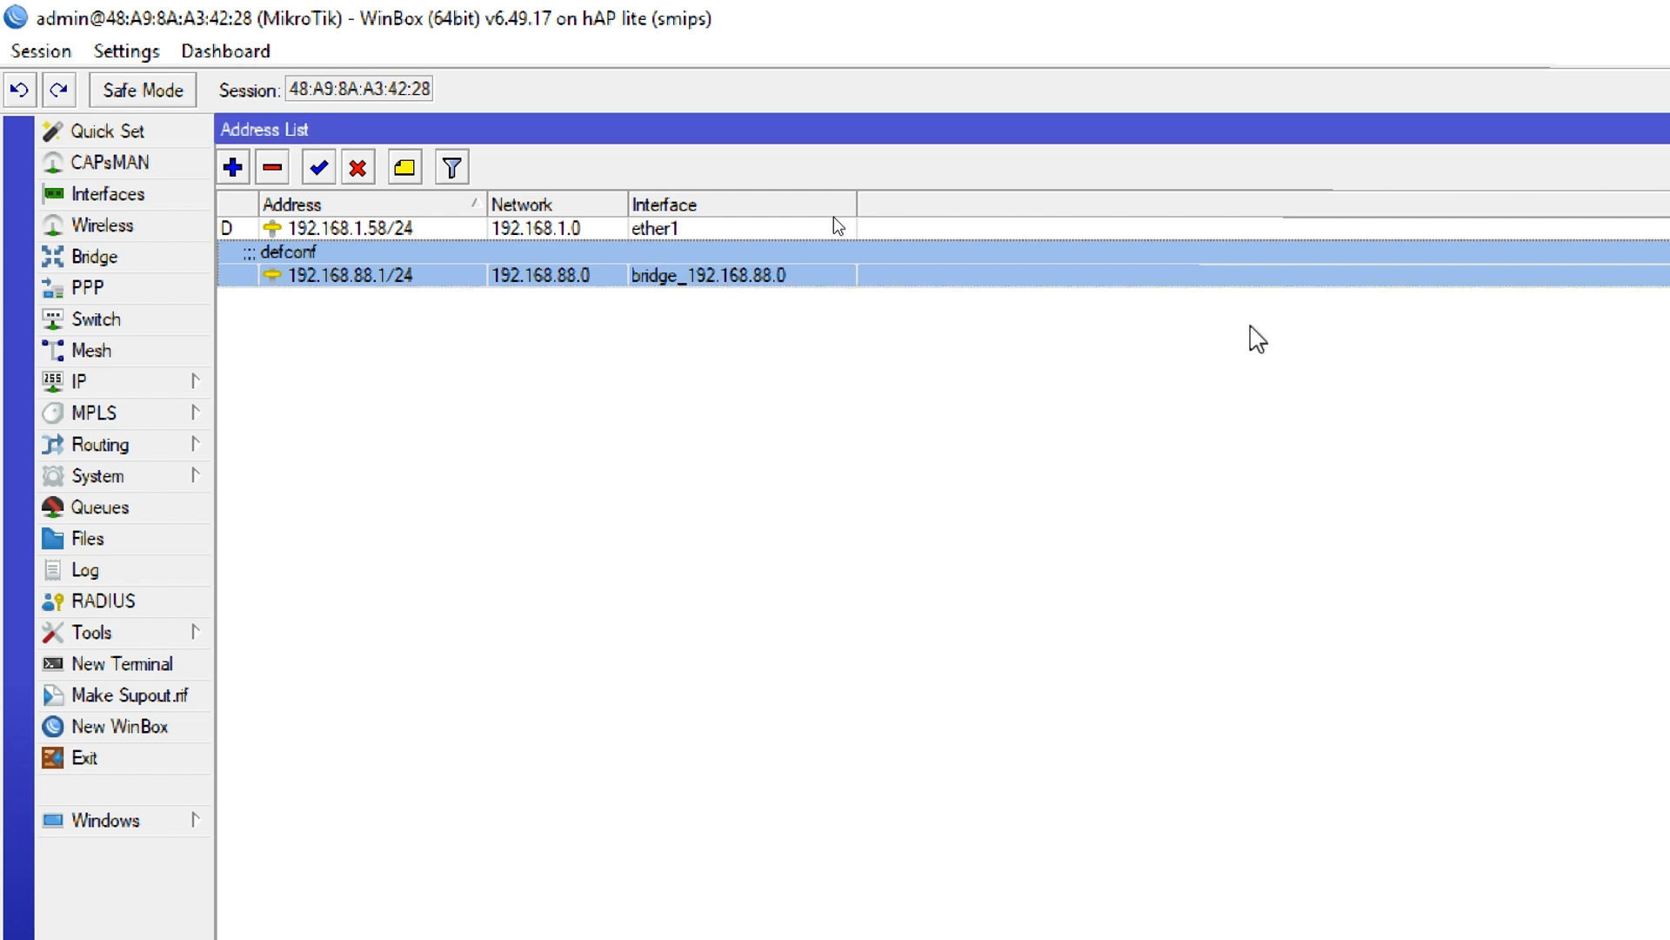
Add the IP address 10.19.11.1/24 with network 10.19.11.0 on the interface bridge_10.19.11.0
{"action": "left_click", "coordinate": [233, 167]}
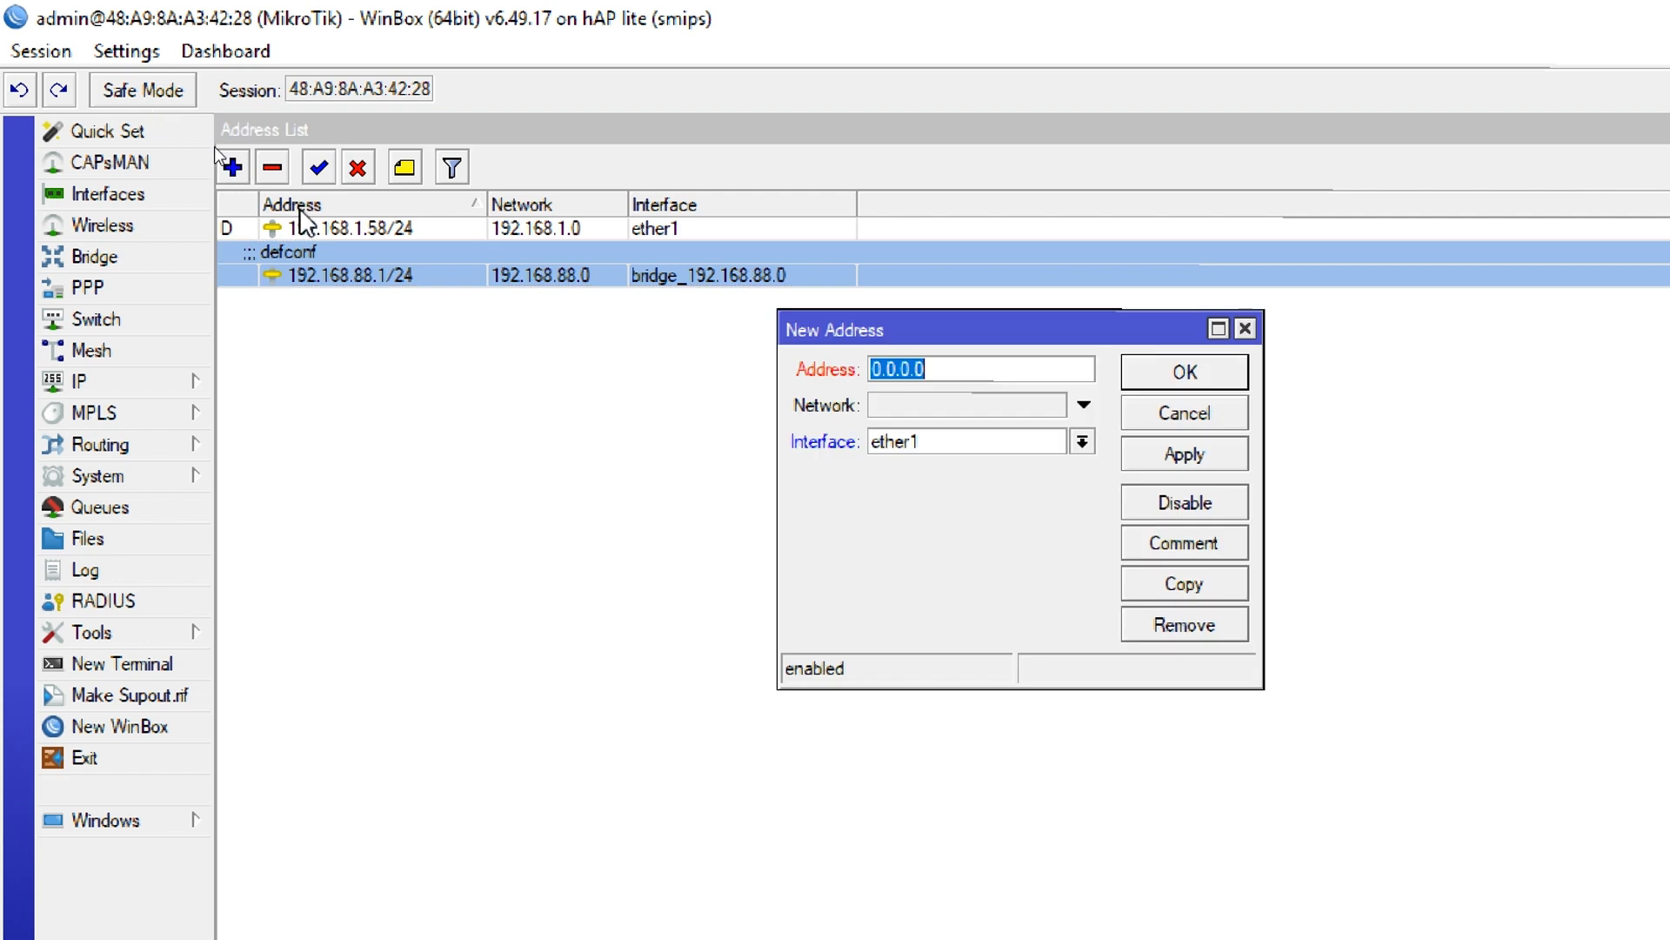
{"action": "type", "text": "10.19.11.1"}
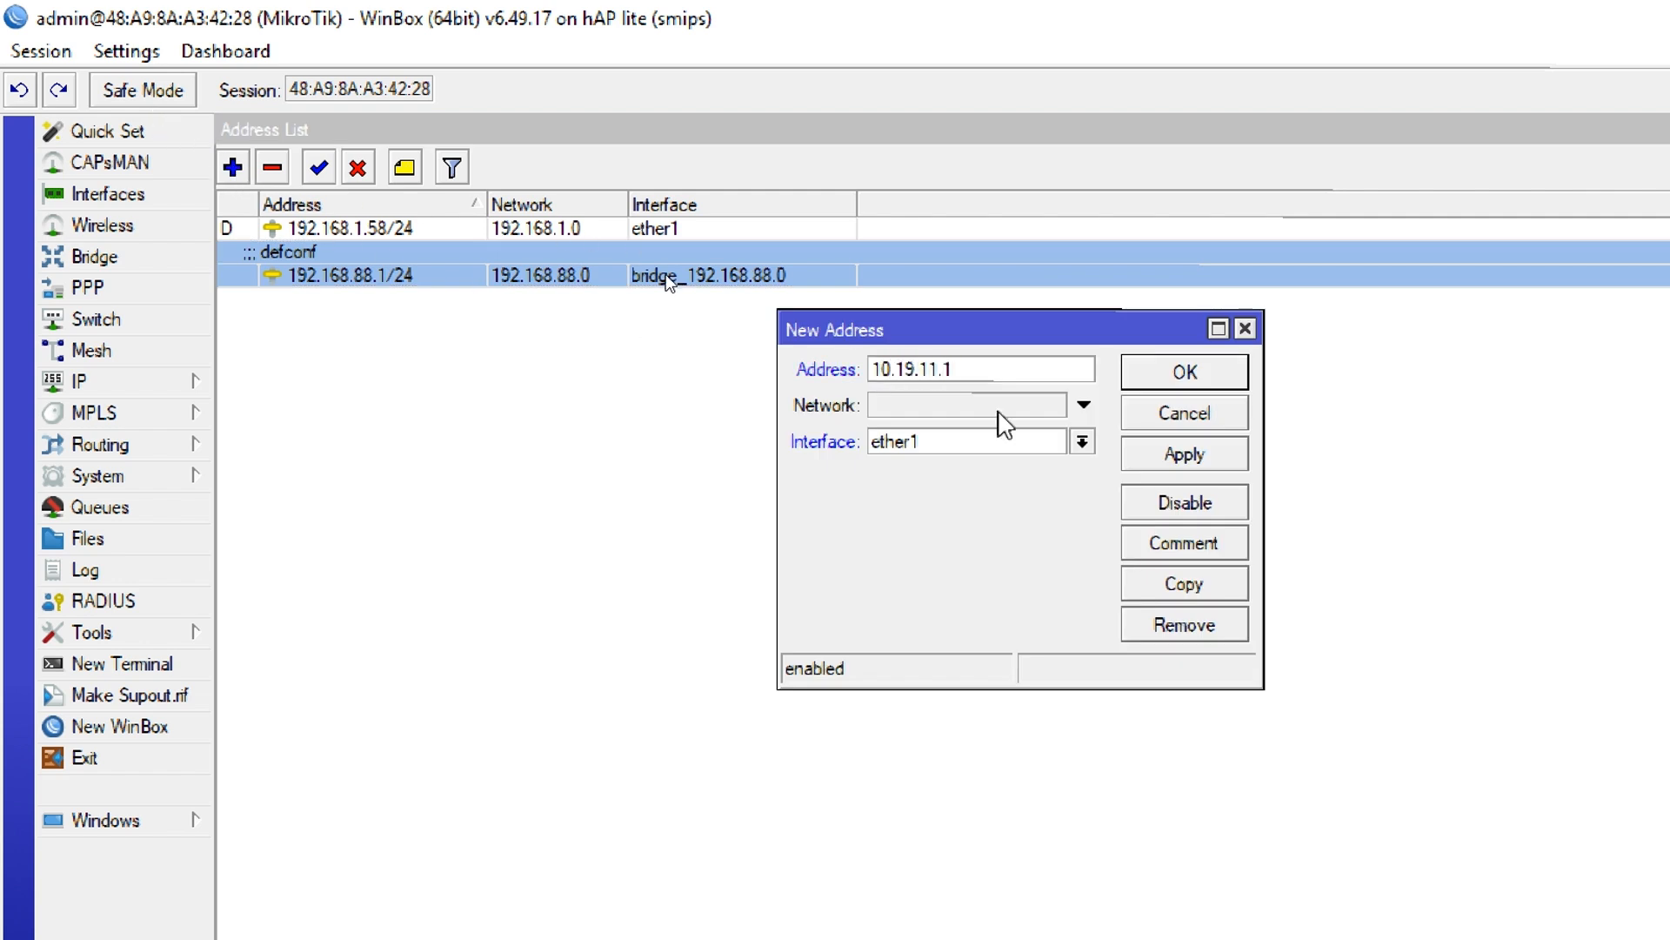
{"action": "type", "text": "/24"}
{"action": "left_click", "coordinate": [988, 409]}
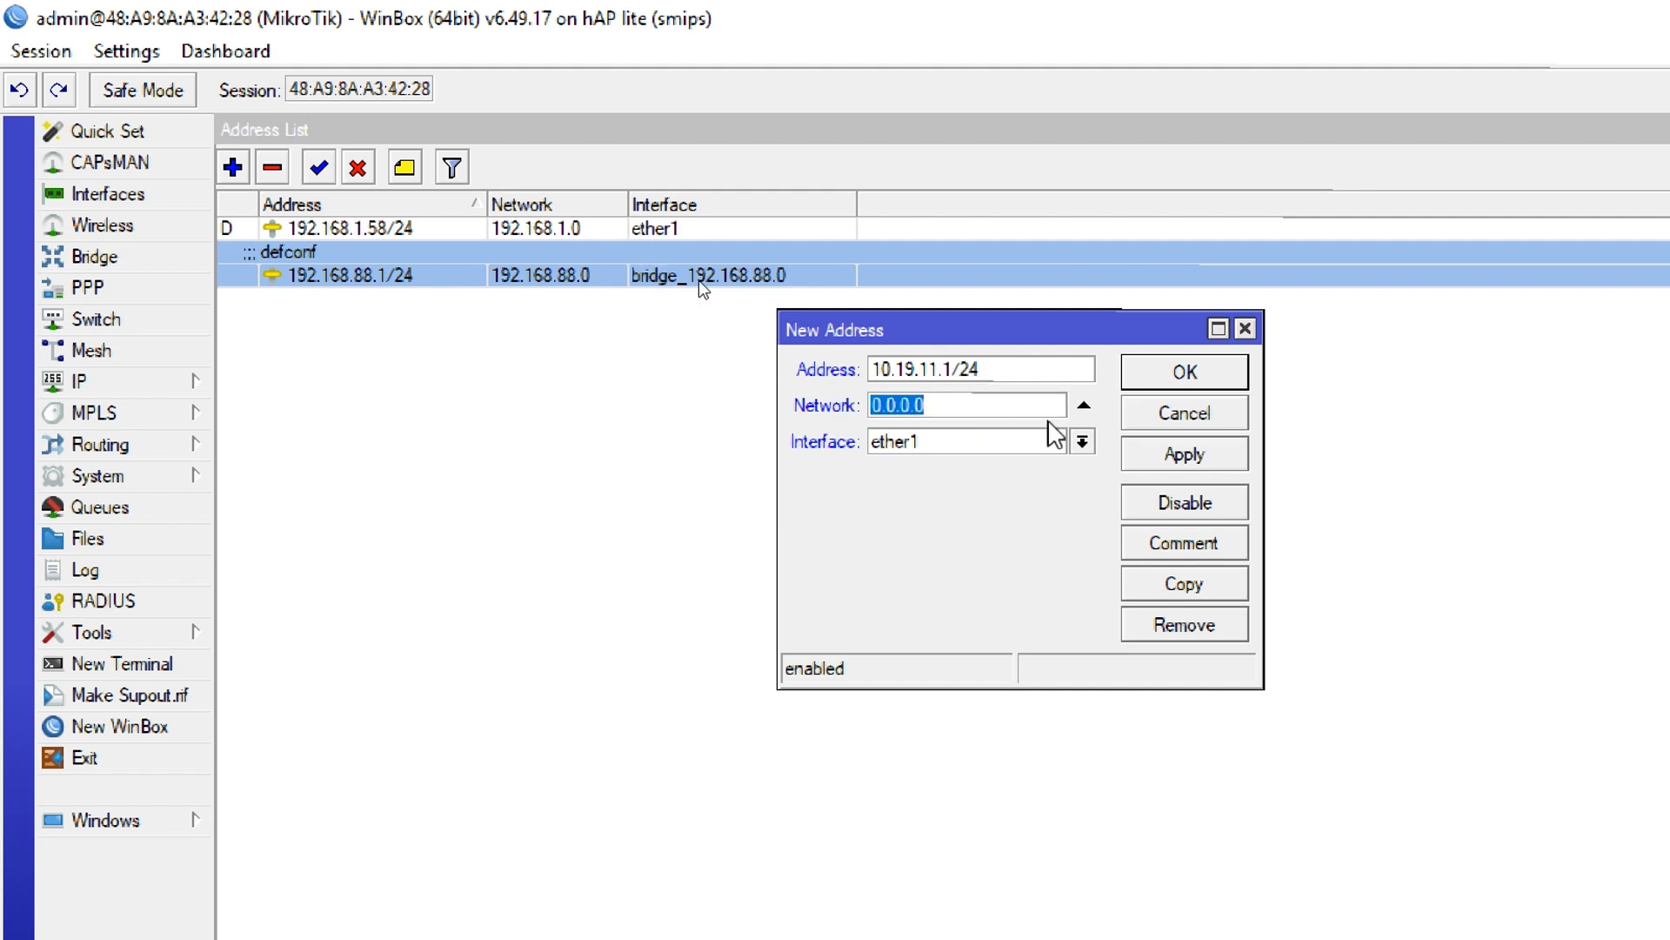
{"action": "type", "text": "10"}
{"action": "left_click", "coordinate": [977, 446]}
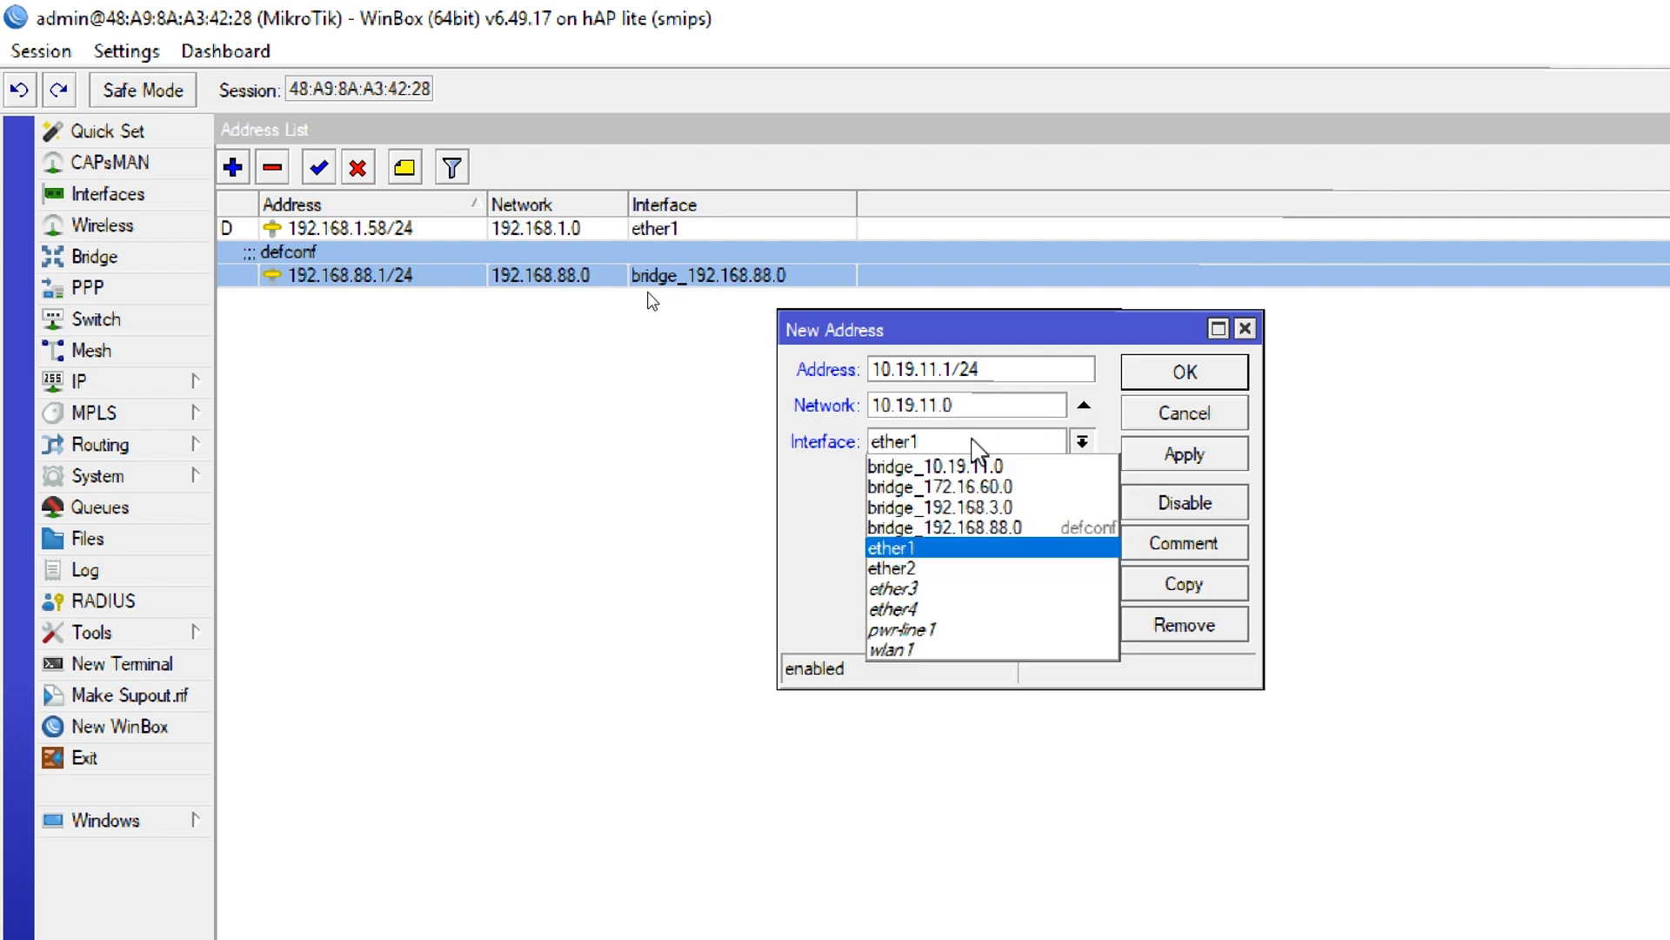
{"action": "left_click", "coordinate": [988, 466]}
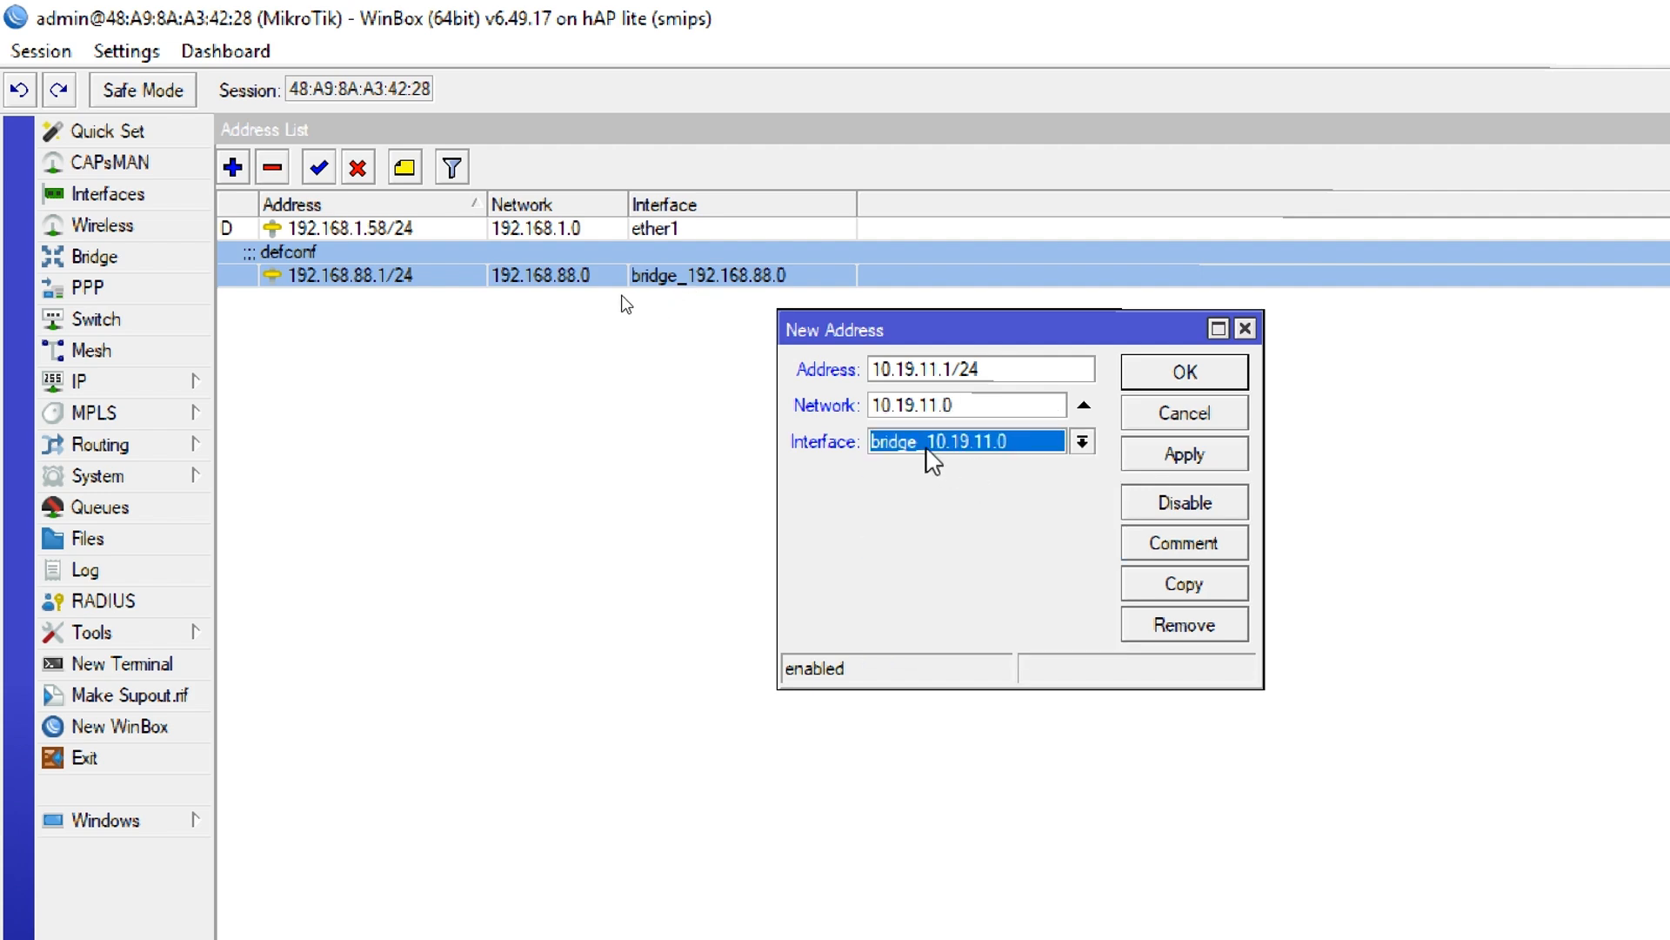
{"action": "left_click", "coordinate": [1185, 375]}
{"action": "left_click", "coordinate": [783, 511]}
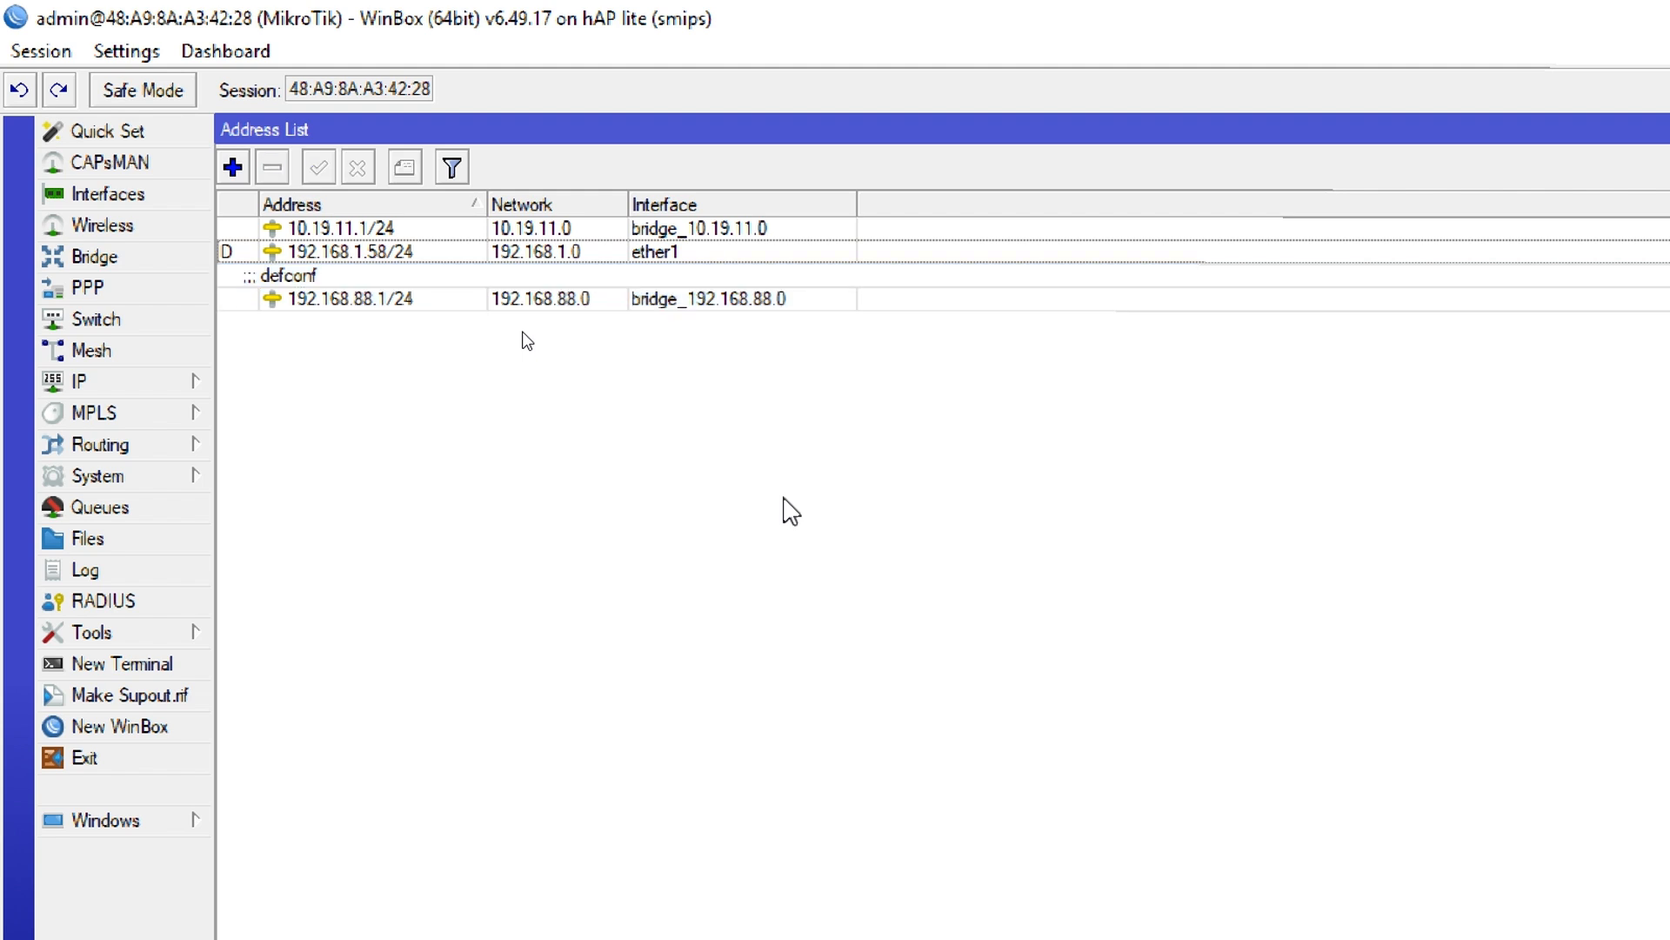
Add the IP address 172.16.60.1/24 with network 172.16.60.0 on the interface bridge_172.16.60.0
{"action": "left_click", "coordinate": [232, 167]}
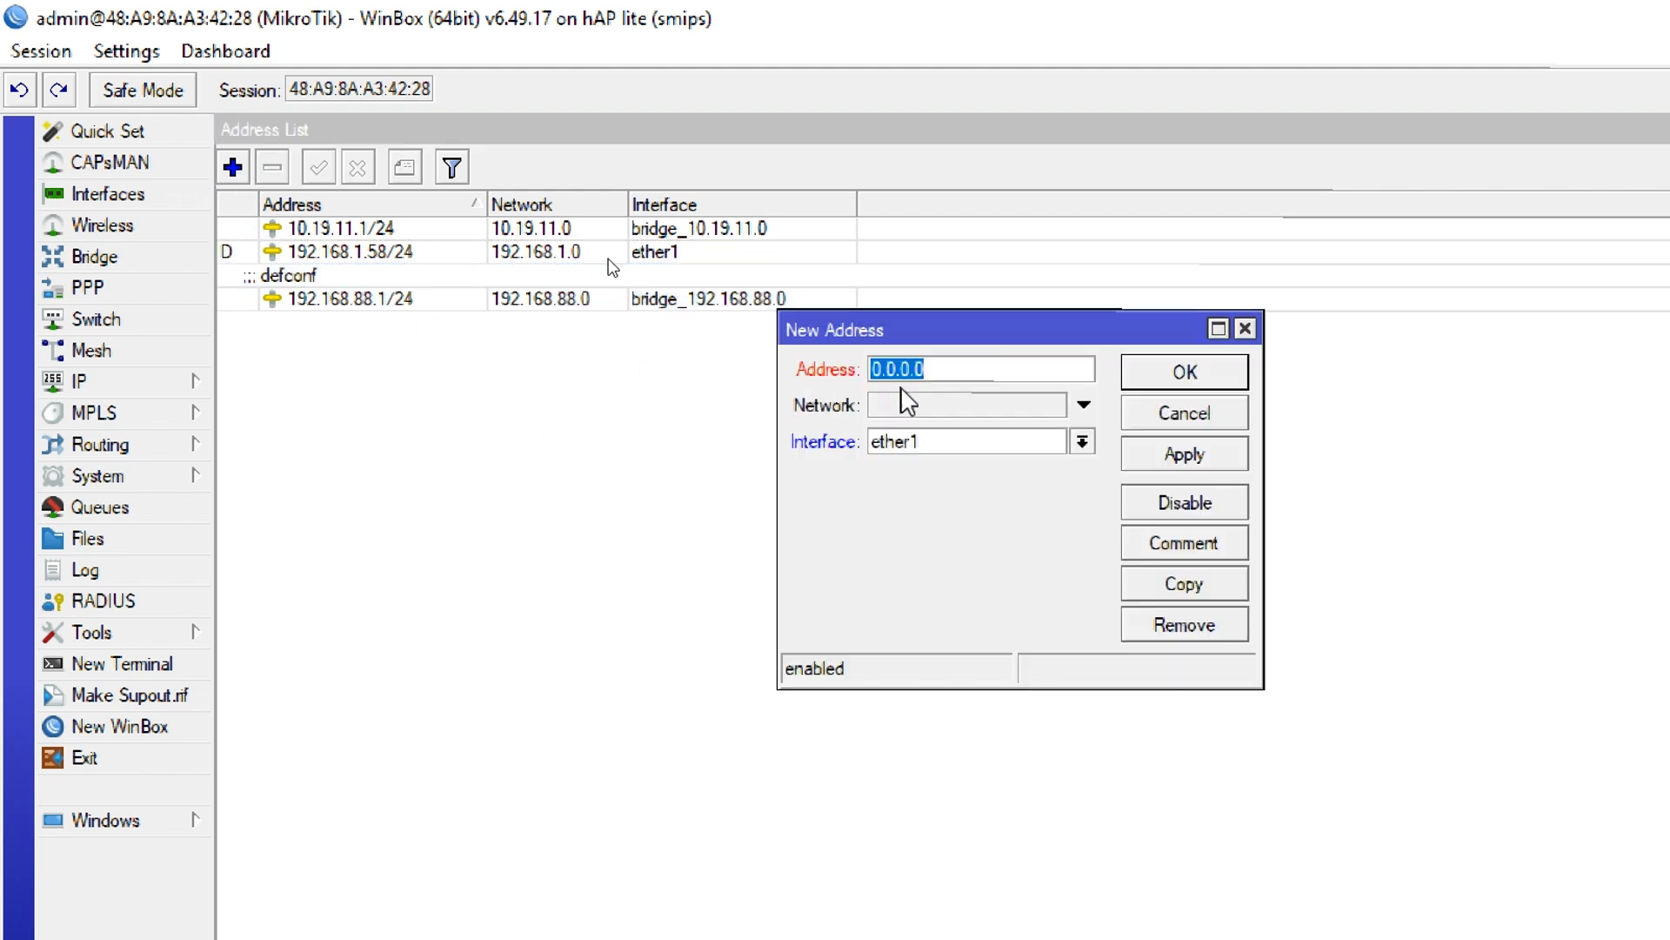
{"action": "type", "text": "17"}
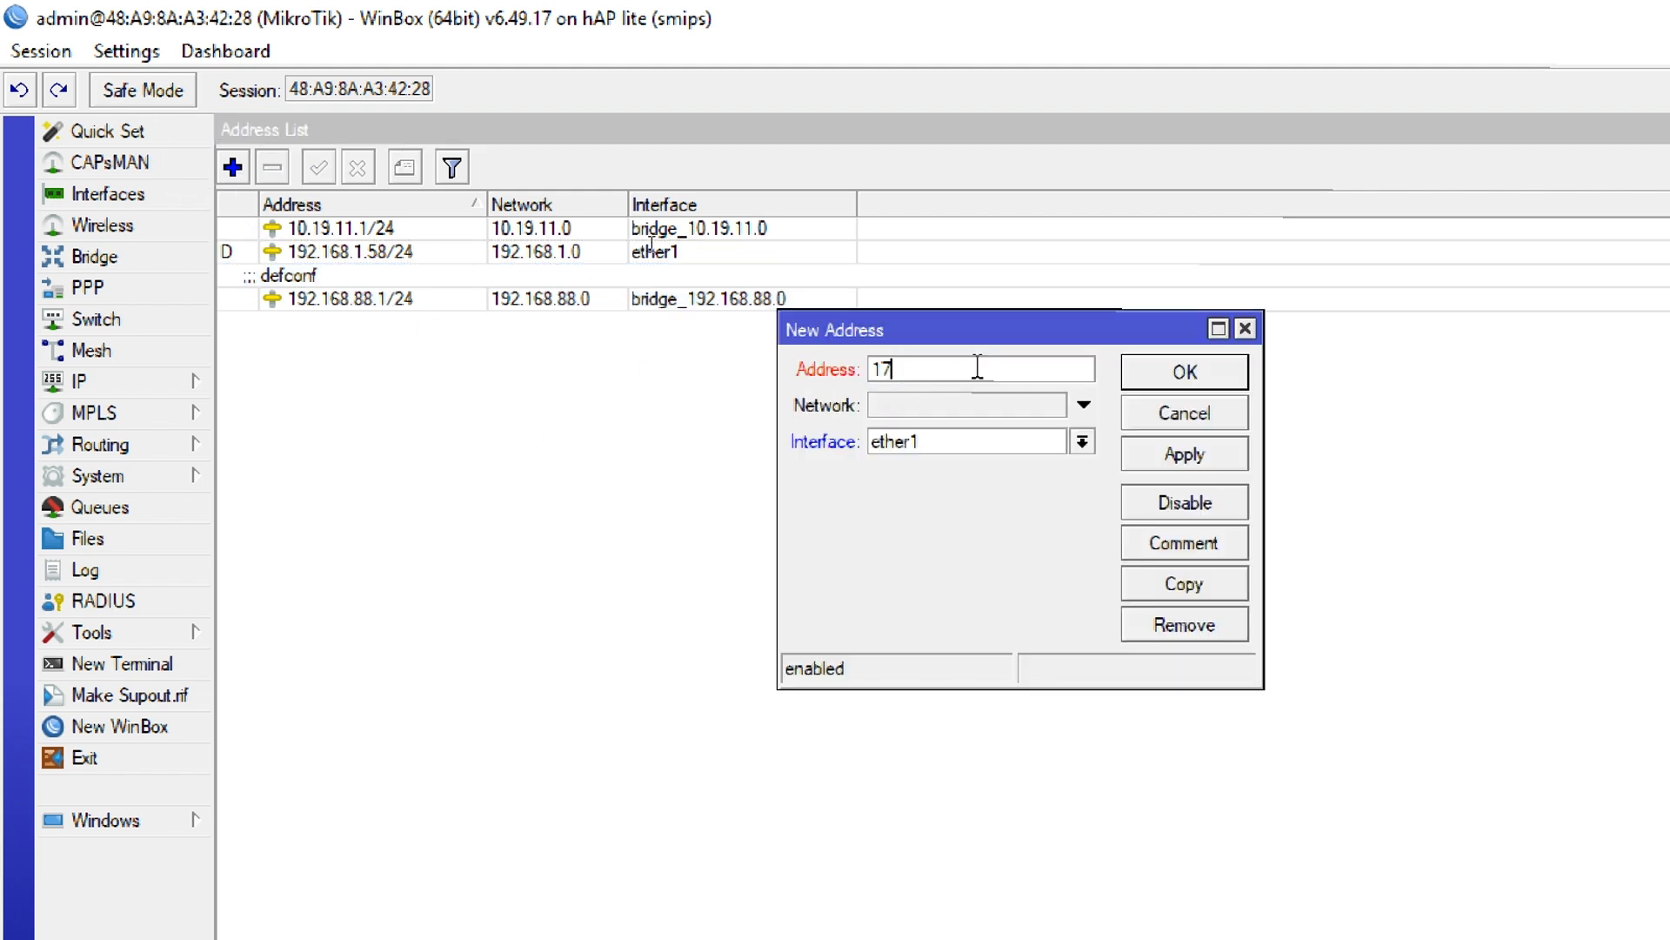
{"action": "type", "text": "2.16.60.1/24"}
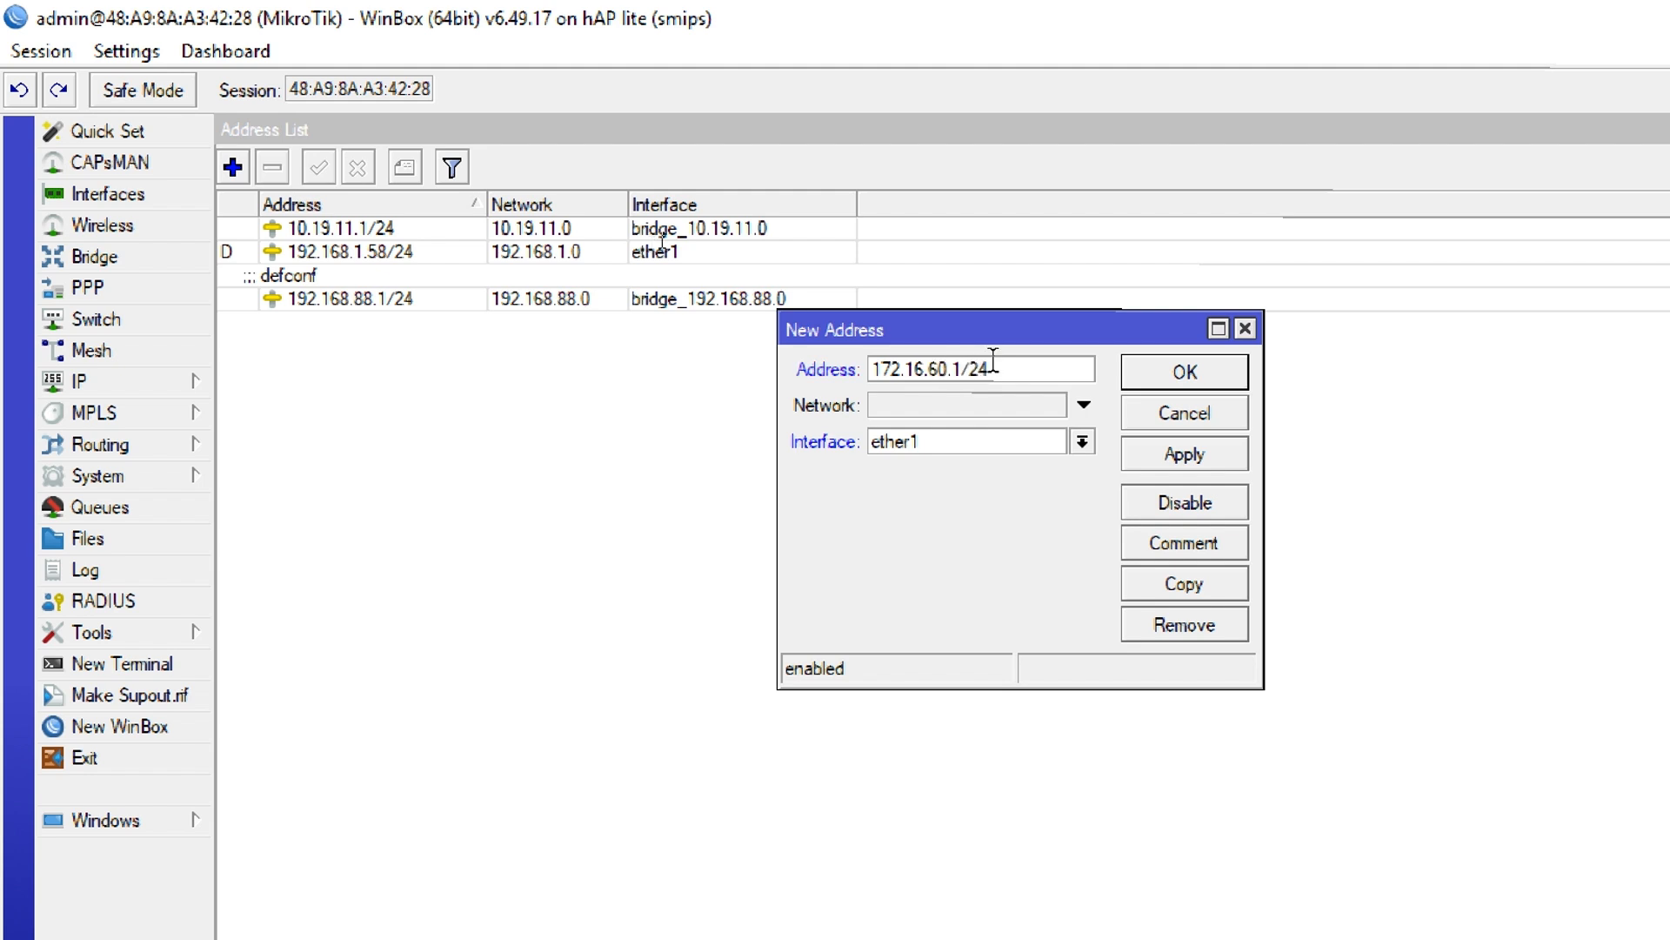
{"action": "left_click", "coordinate": [976, 406]}
{"action": "type", "text": "172.16.60.0"}
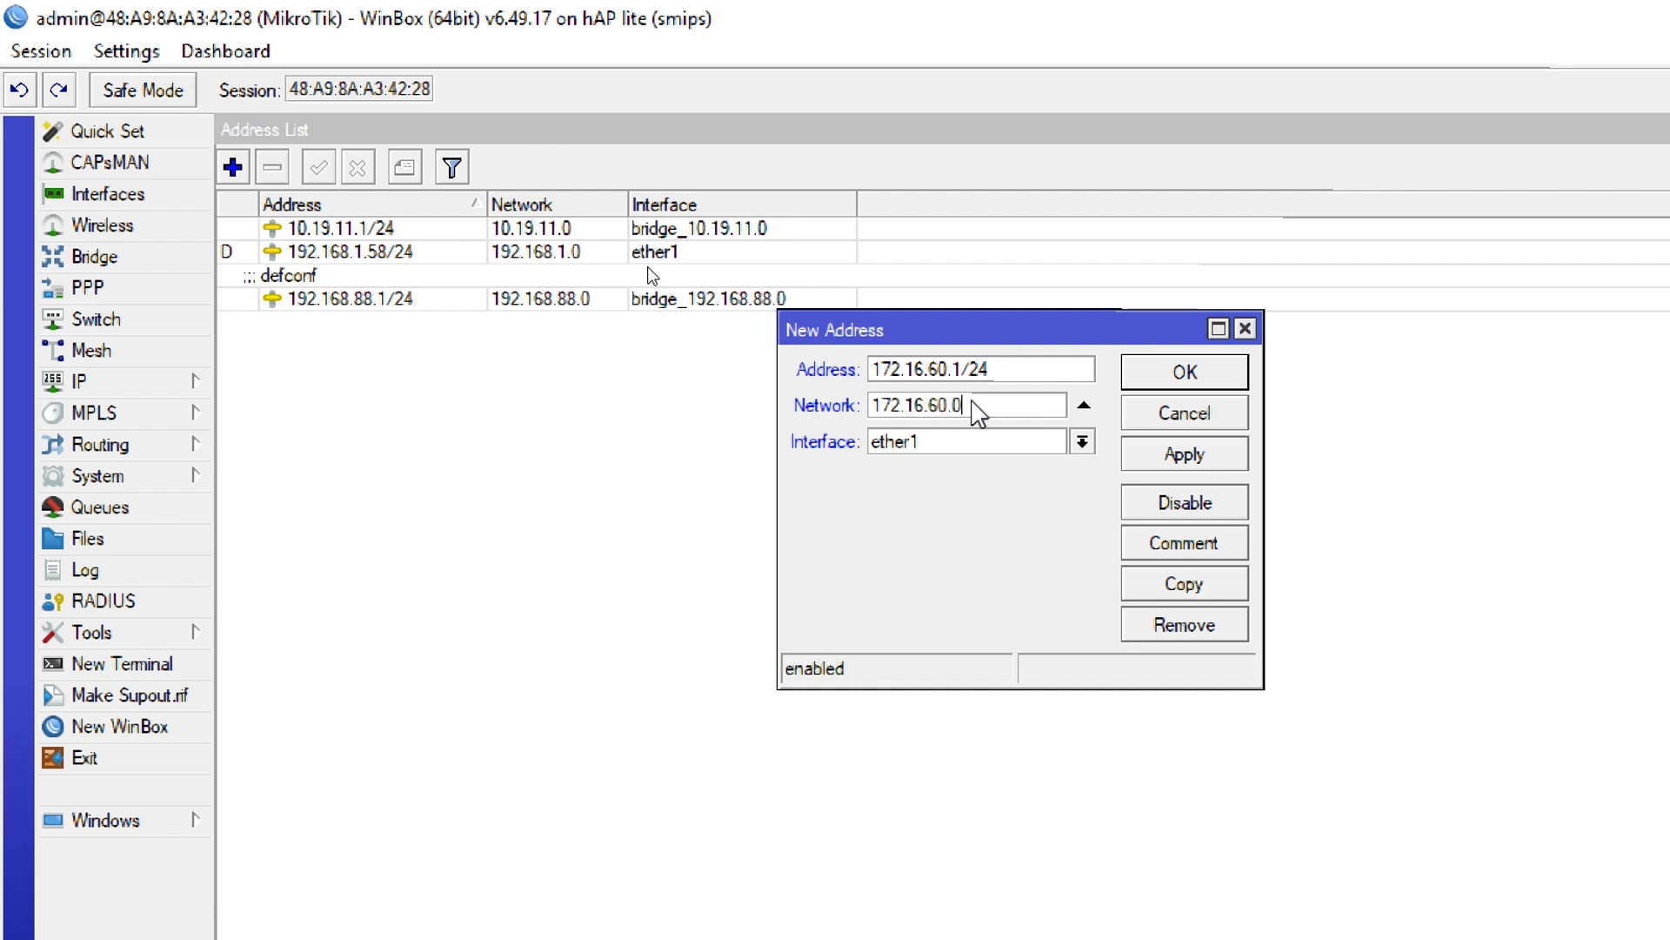
{"action": "left_click", "coordinate": [953, 444]}
{"action": "left_click", "coordinate": [974, 486]}
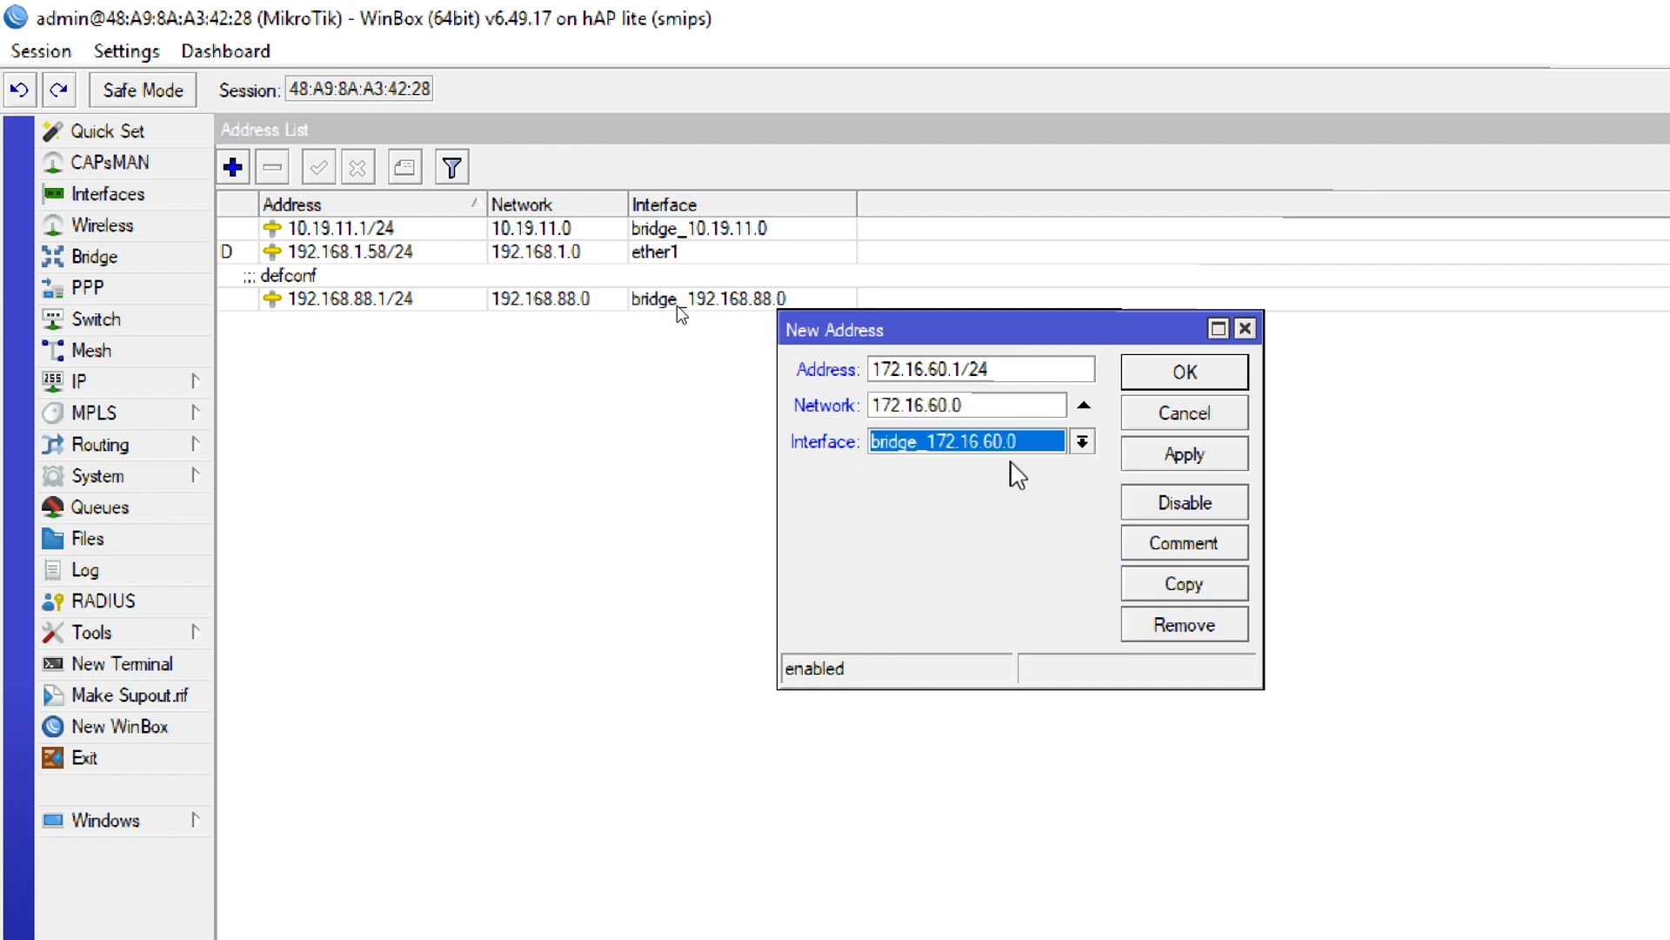
{"action": "left_click", "coordinate": [1185, 374]}
Add the IP address 192.168.3.1/24 with network 192.168.3.0 on the interface bridge_192.168.3.0
{"action": "left_click", "coordinate": [233, 166]}
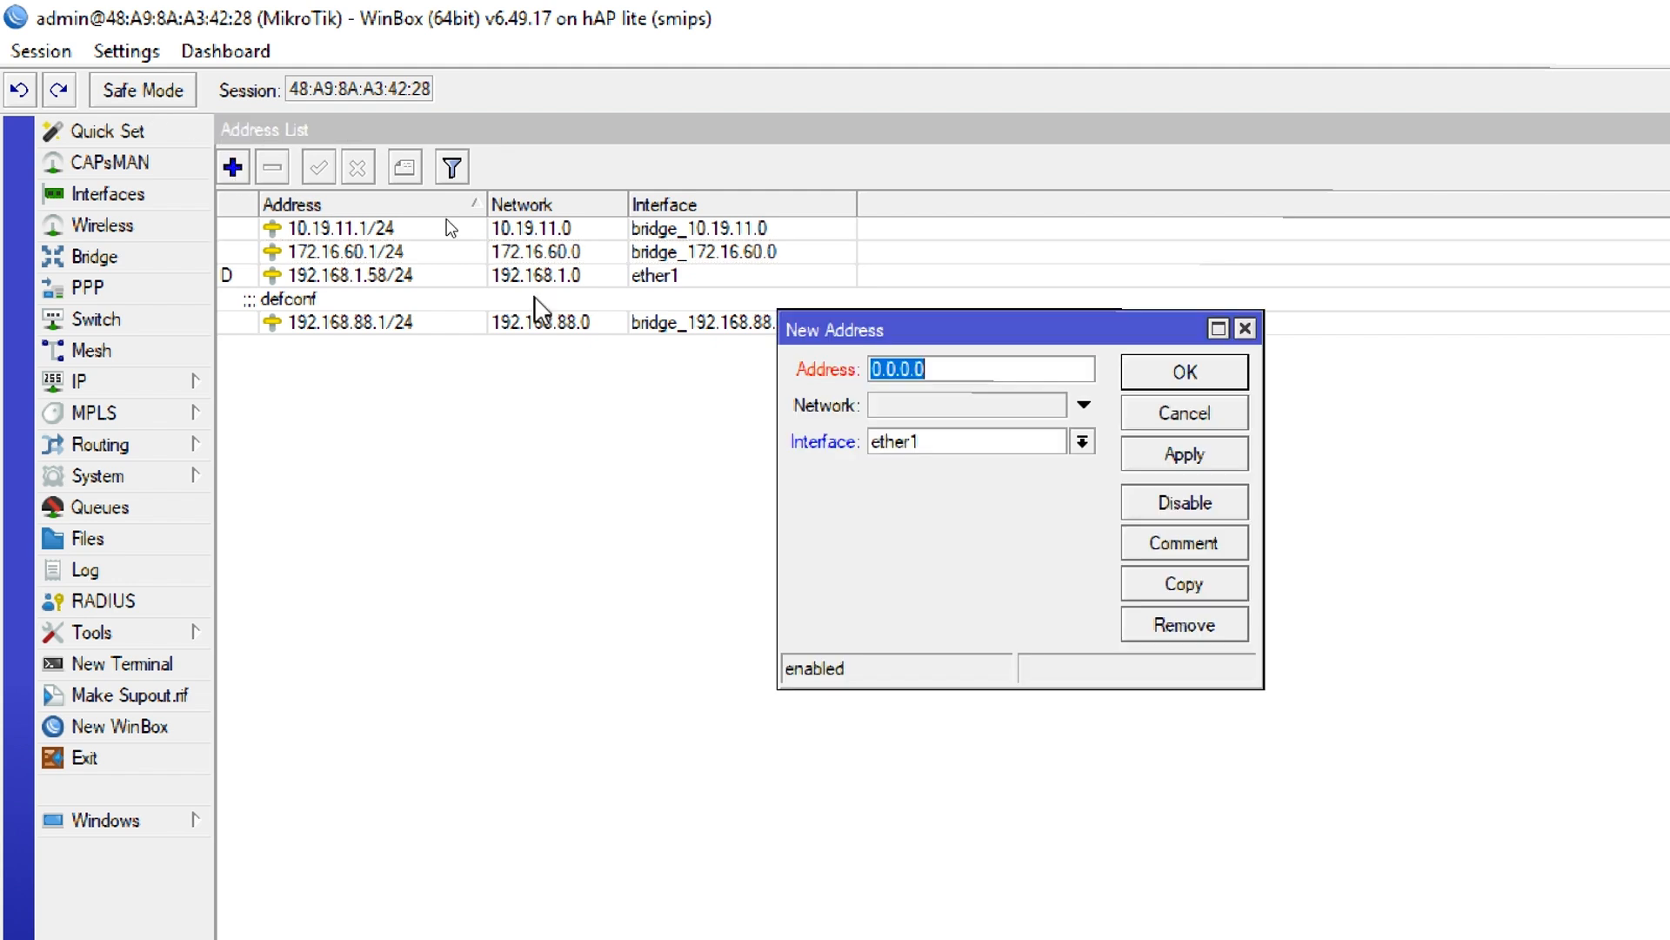
{"action": "type", "text": "192.168.3.1/2"}
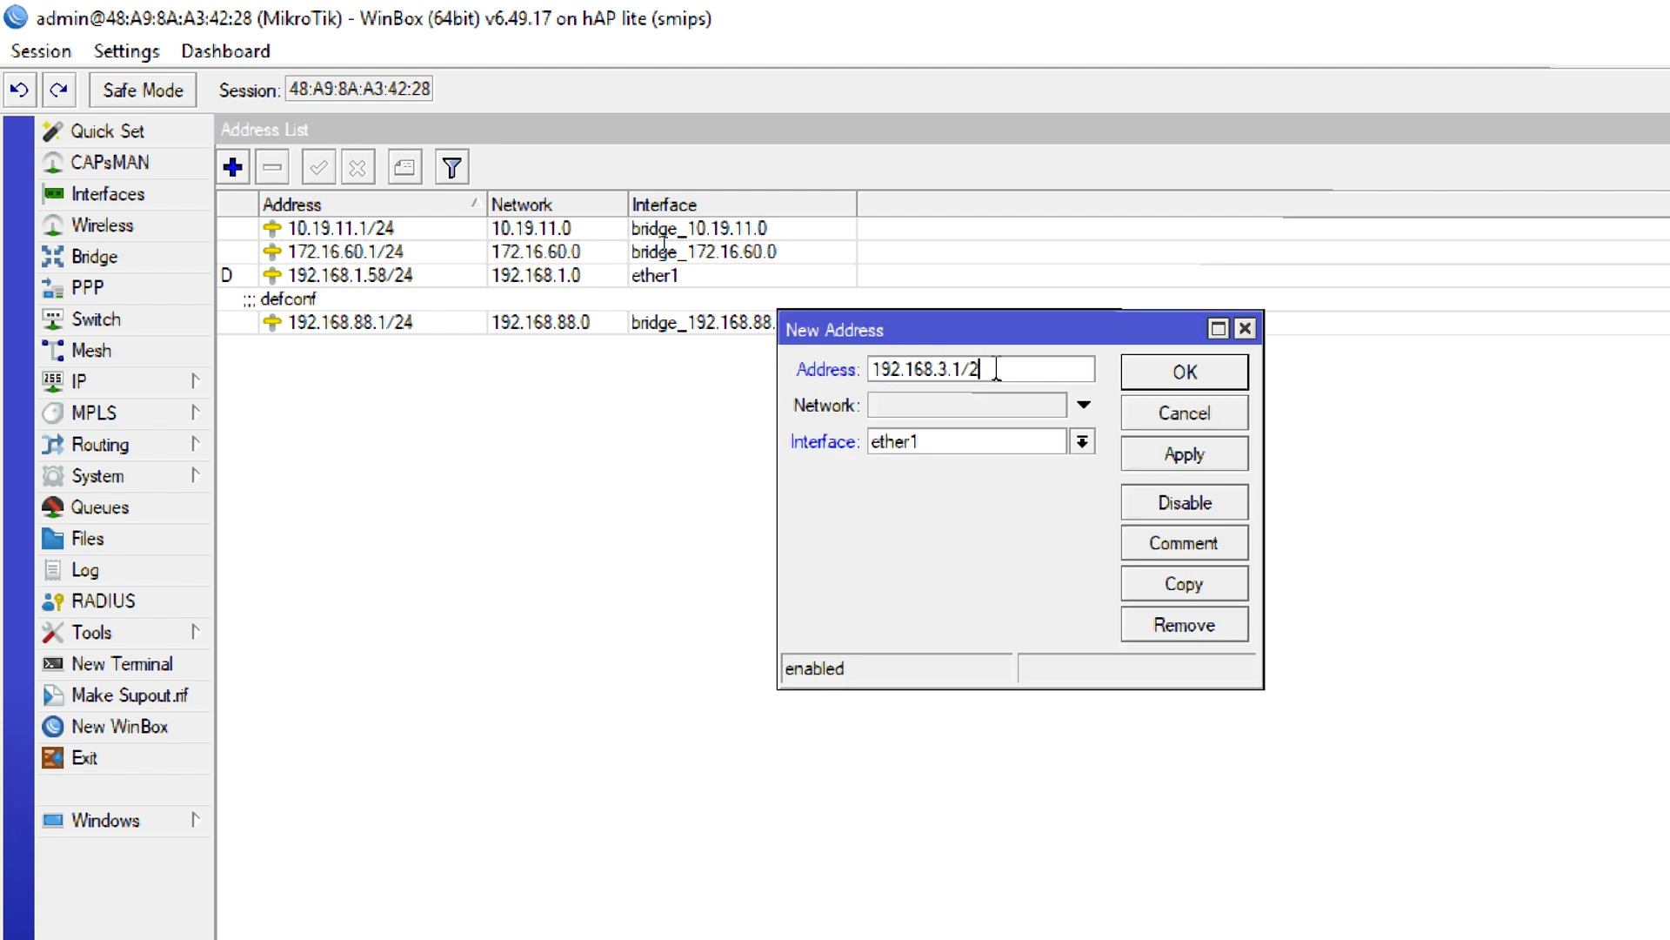
{"action": "type", "text": "4."}
{"action": "left_click", "coordinate": [931, 404]}
{"action": "type", "text": "192.168.3.0"}
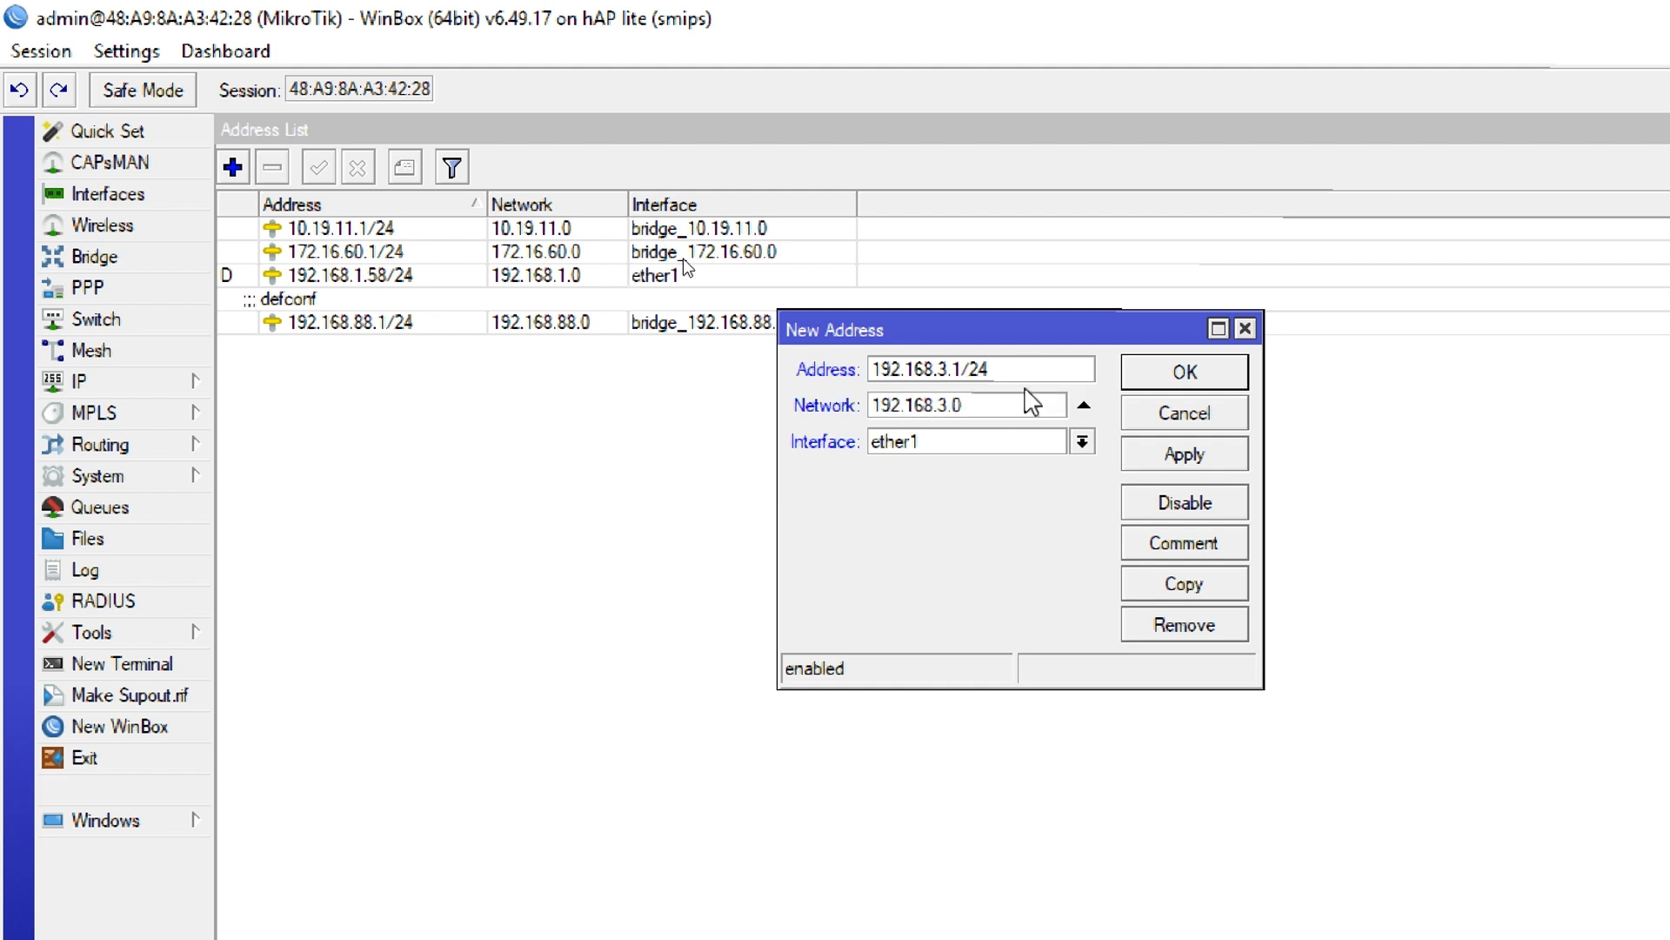
{"action": "left_click", "coordinate": [929, 448]}
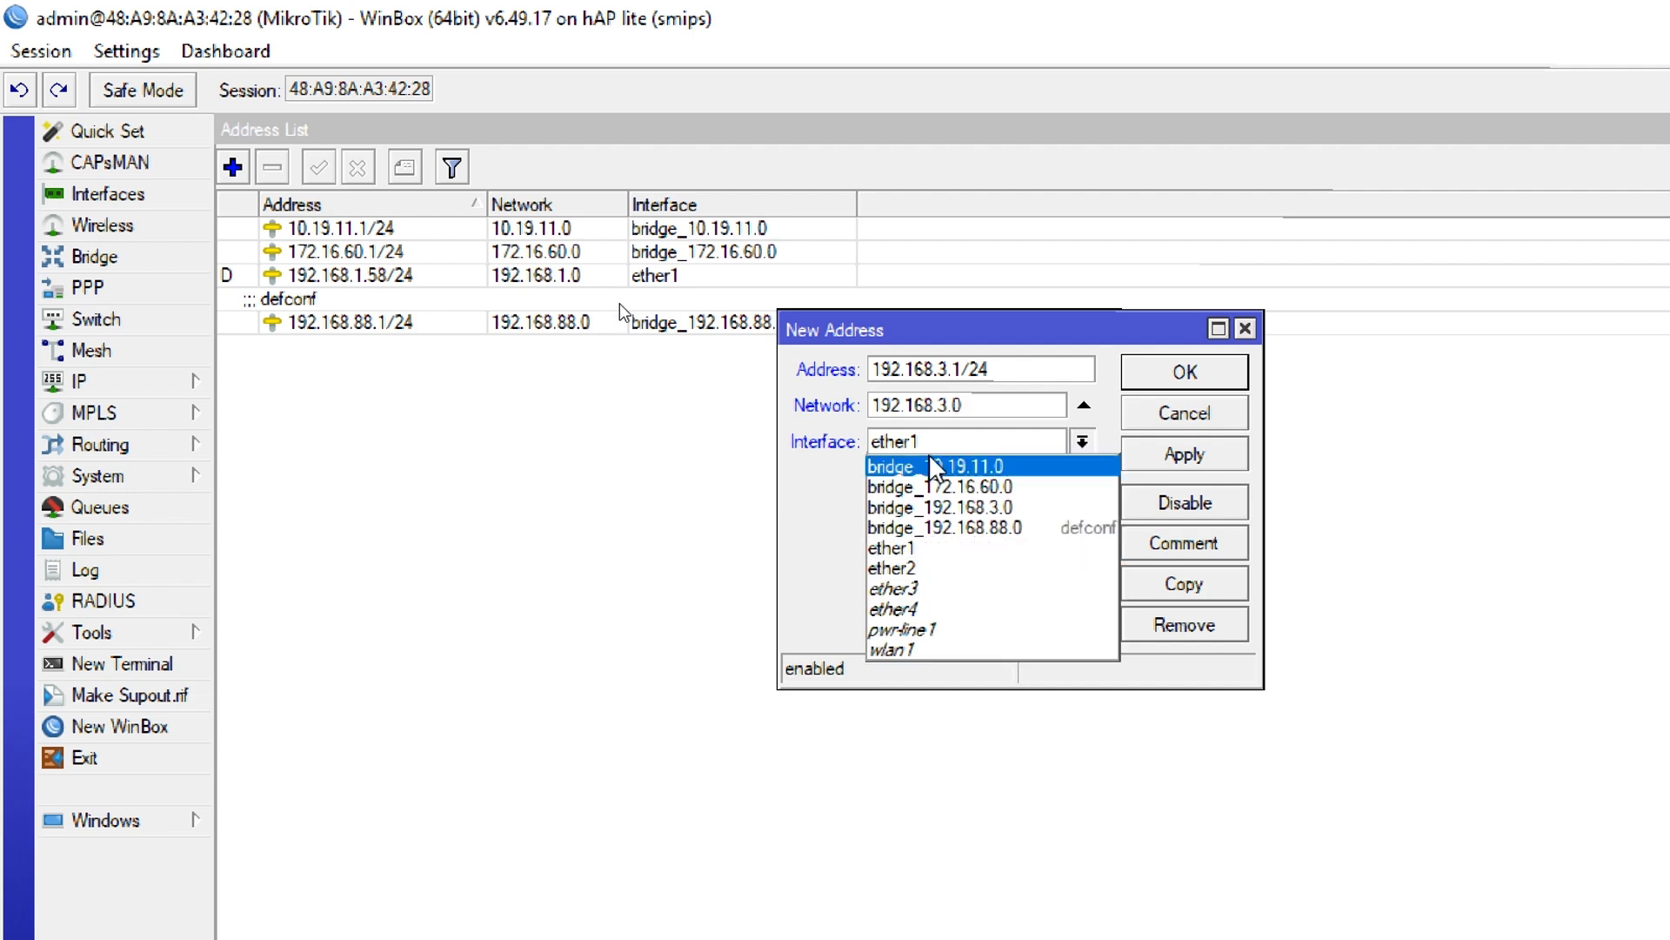
{"action": "left_click", "coordinate": [935, 507]}
{"action": "left_click", "coordinate": [1179, 372]}
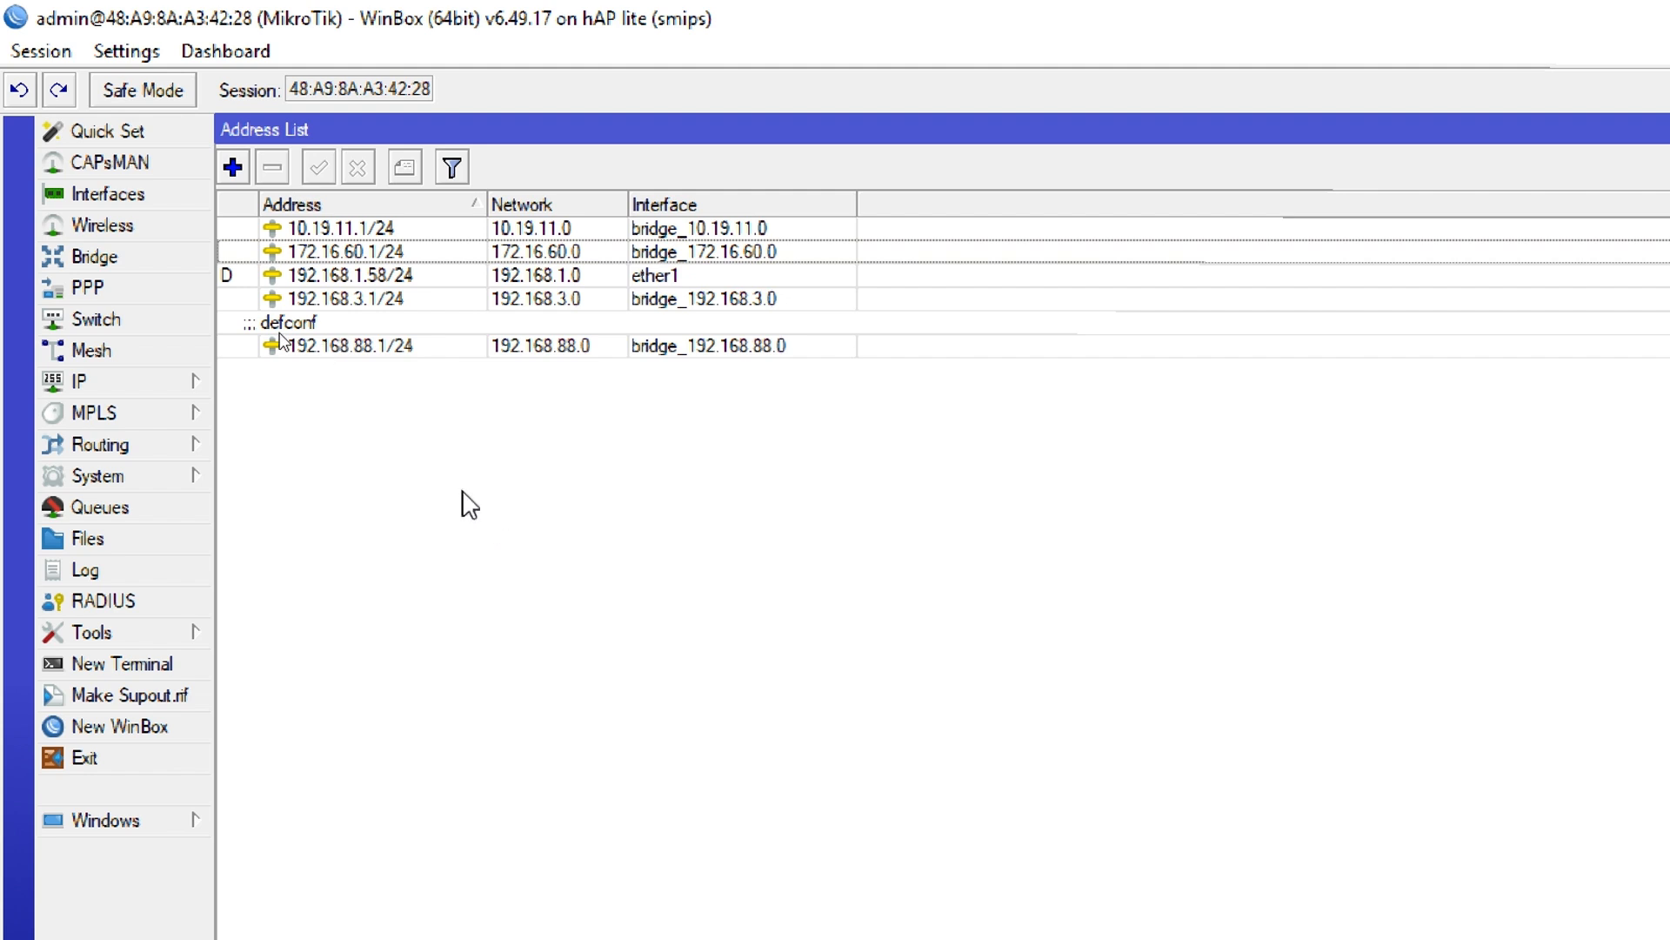
Open the router's IP pools and rename the default-dhcp pool to pool_192.168.88.0
{"action": "left_click", "coordinate": [109, 388]}
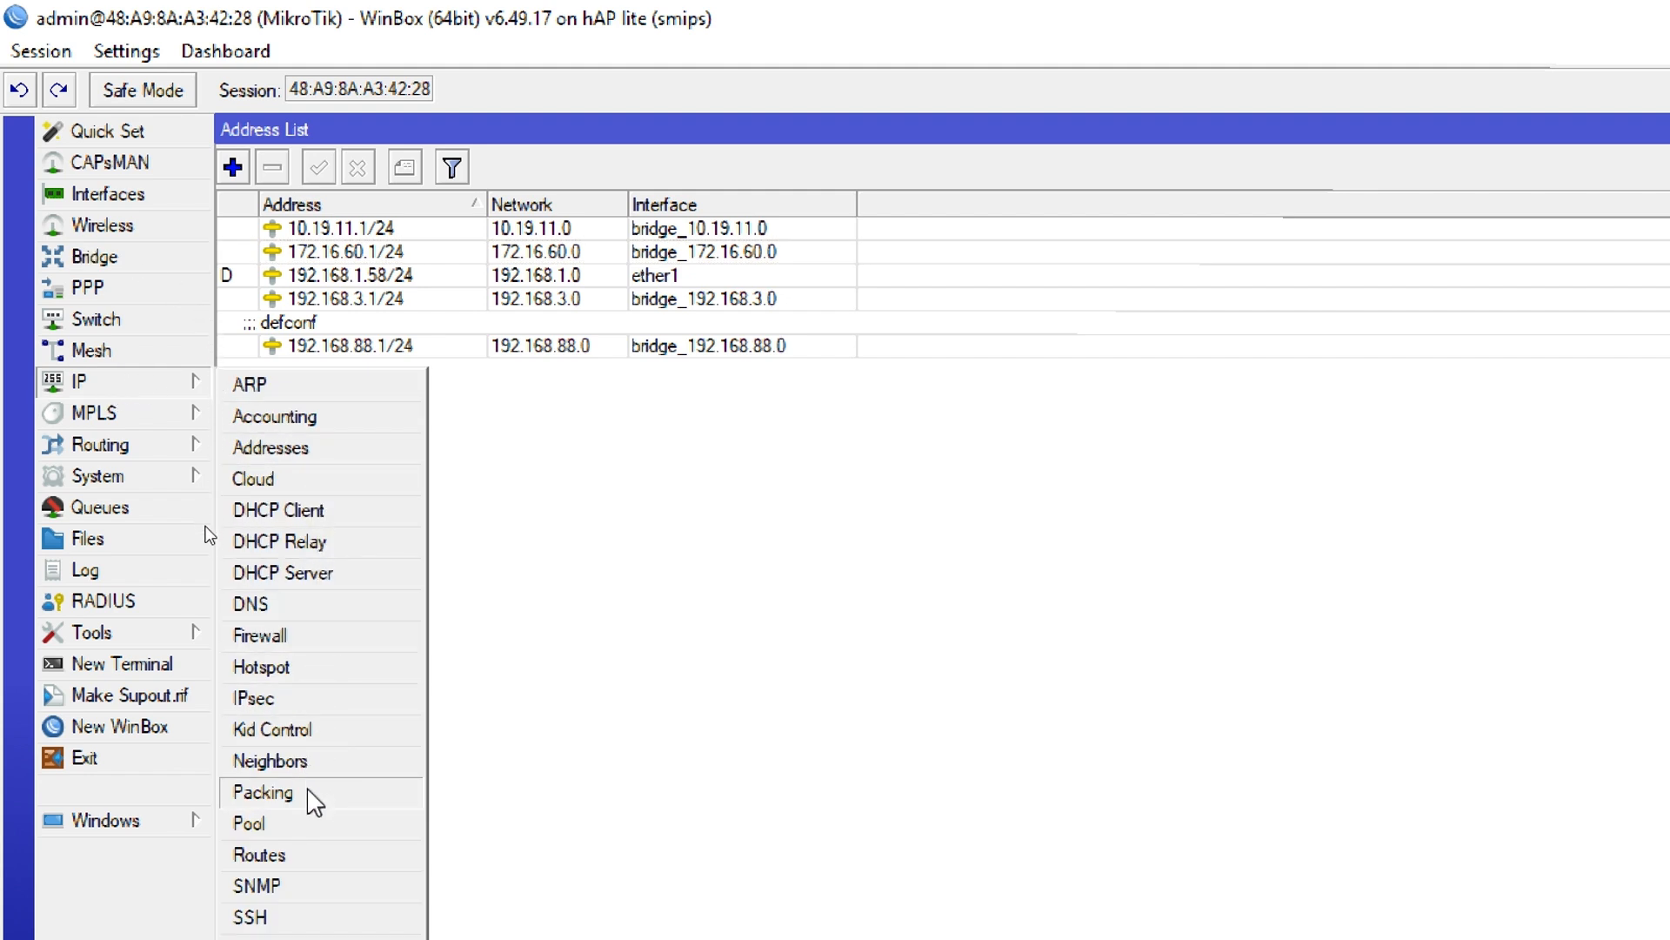
{"action": "left_click", "coordinate": [287, 825]}
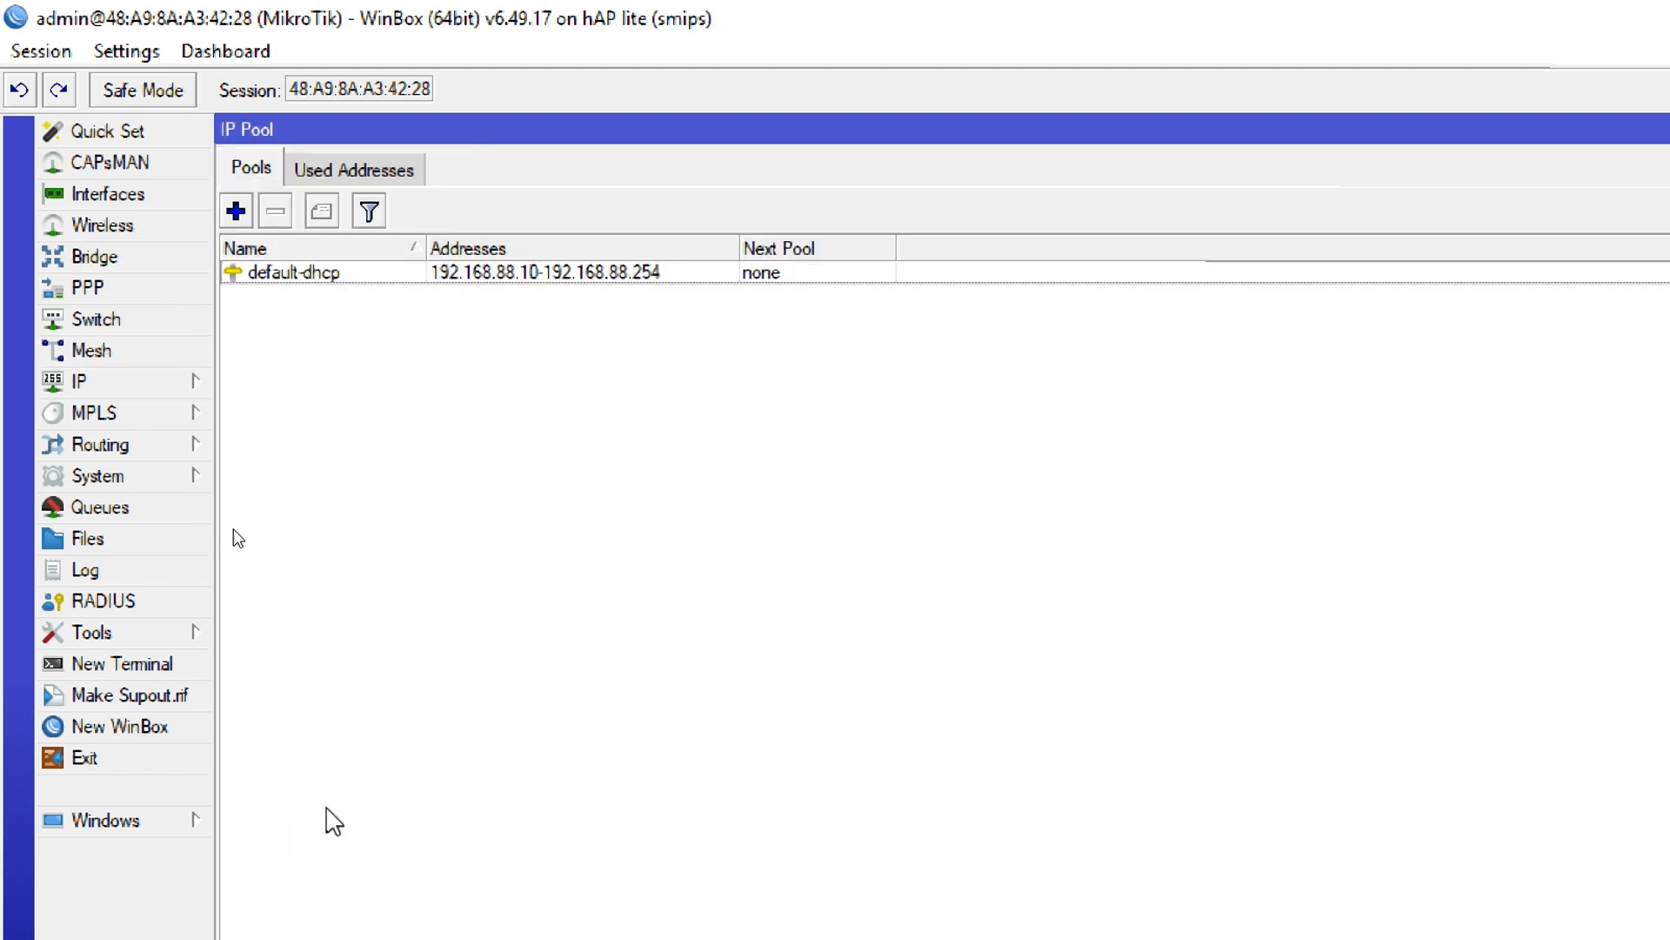
{"action": "double_click", "coordinate": [336, 275]}
{"action": "type", "text": "pool_192.168.88"}
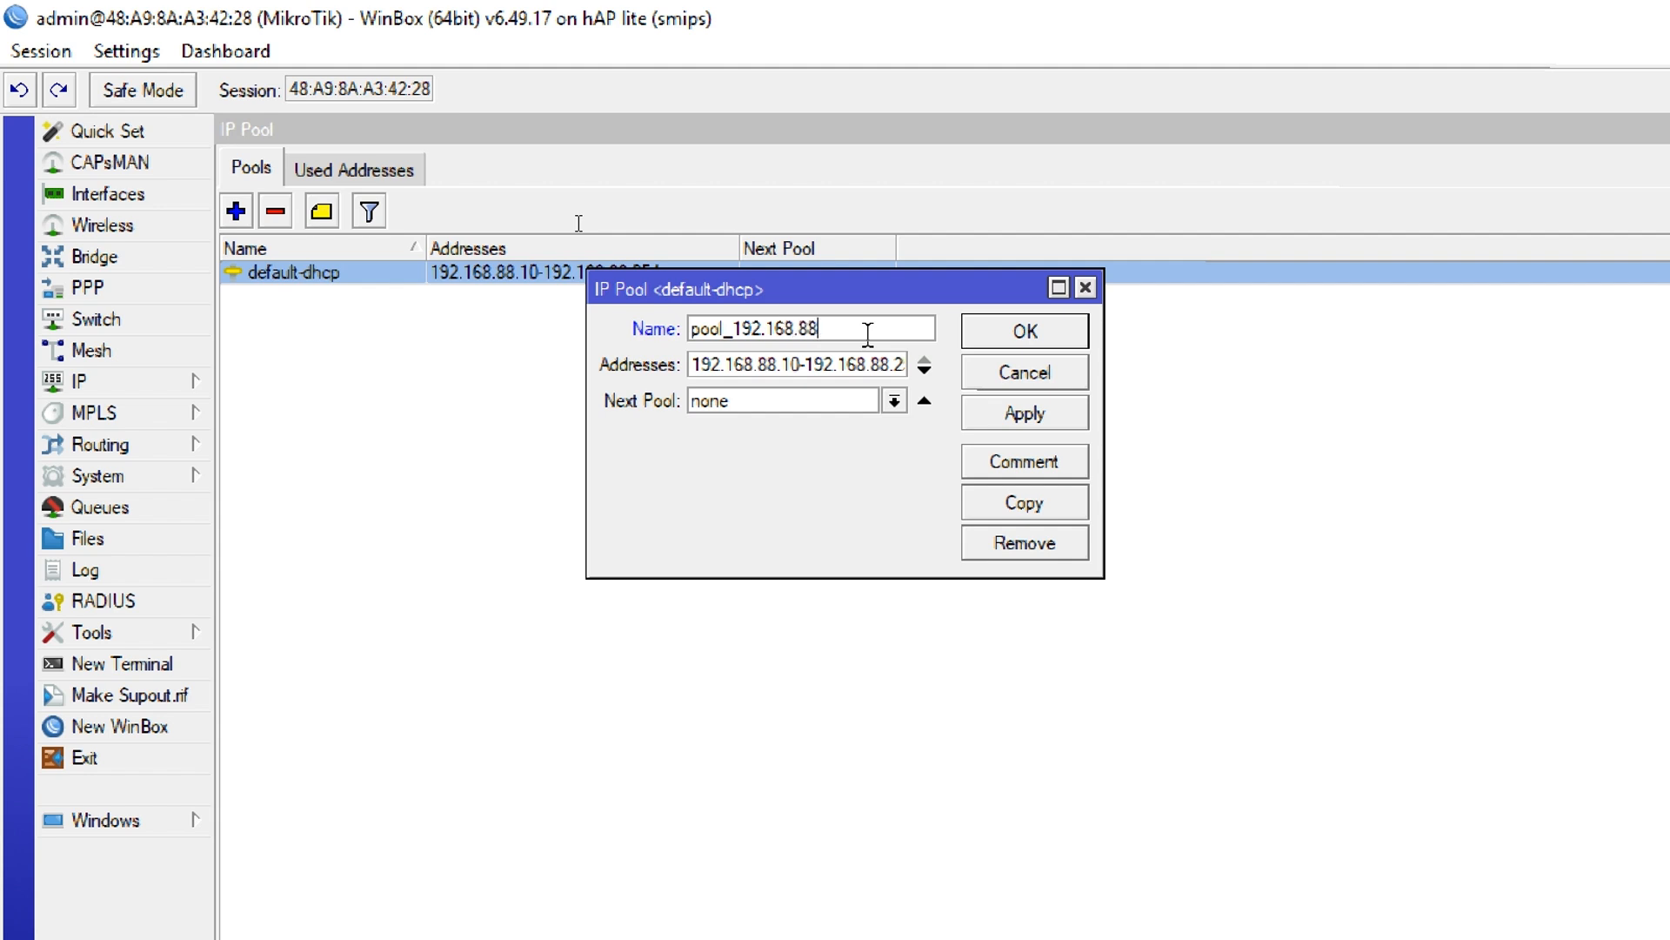
{"action": "type", "text": ".0"}
{"action": "key", "text": "Return"}
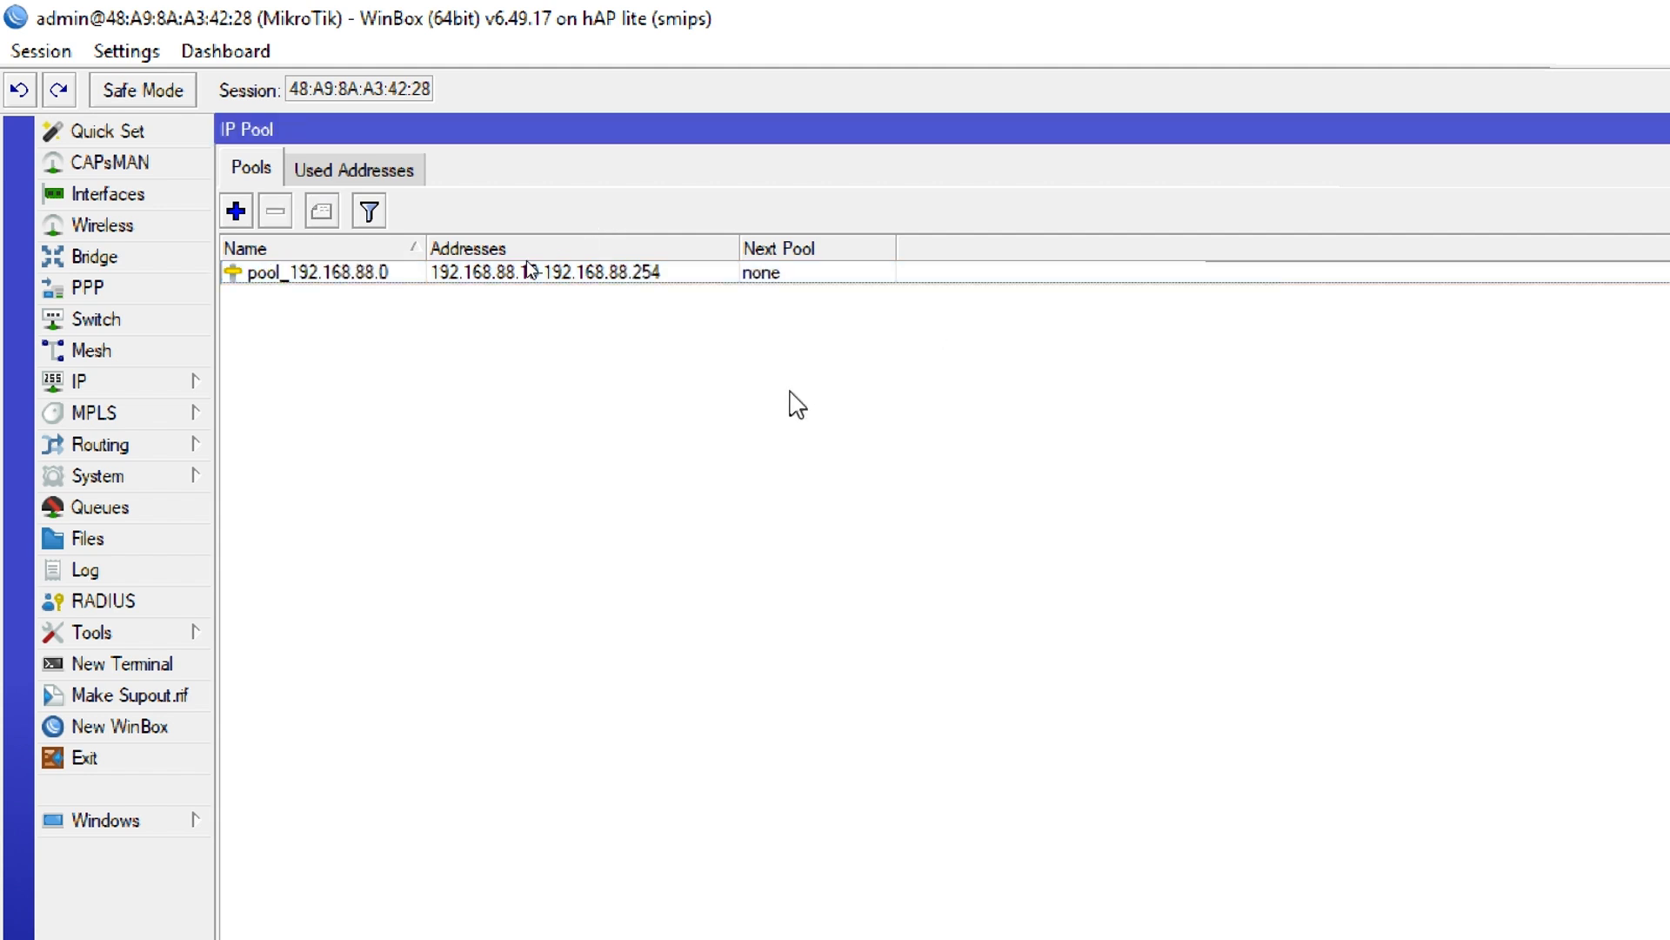
Create an IP pool named pool_10.19.11.0 with the address range 10.19.11.20-10.19.11.200
{"action": "left_click", "coordinate": [235, 212]}
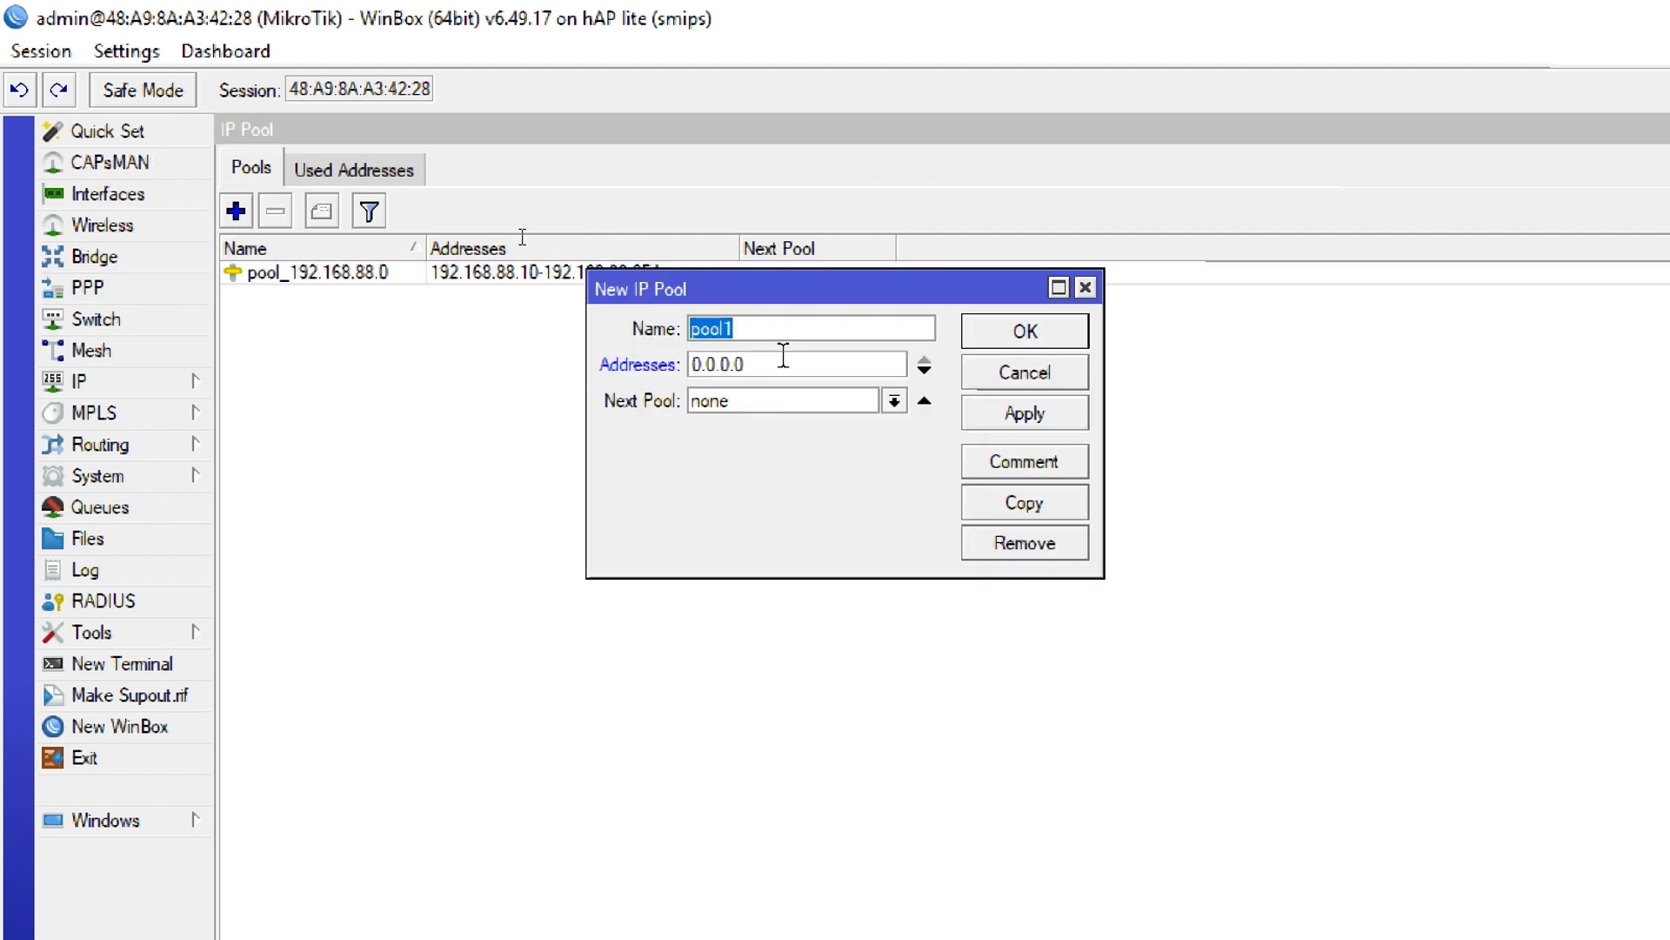
{"action": "left_click", "coordinate": [783, 330]}
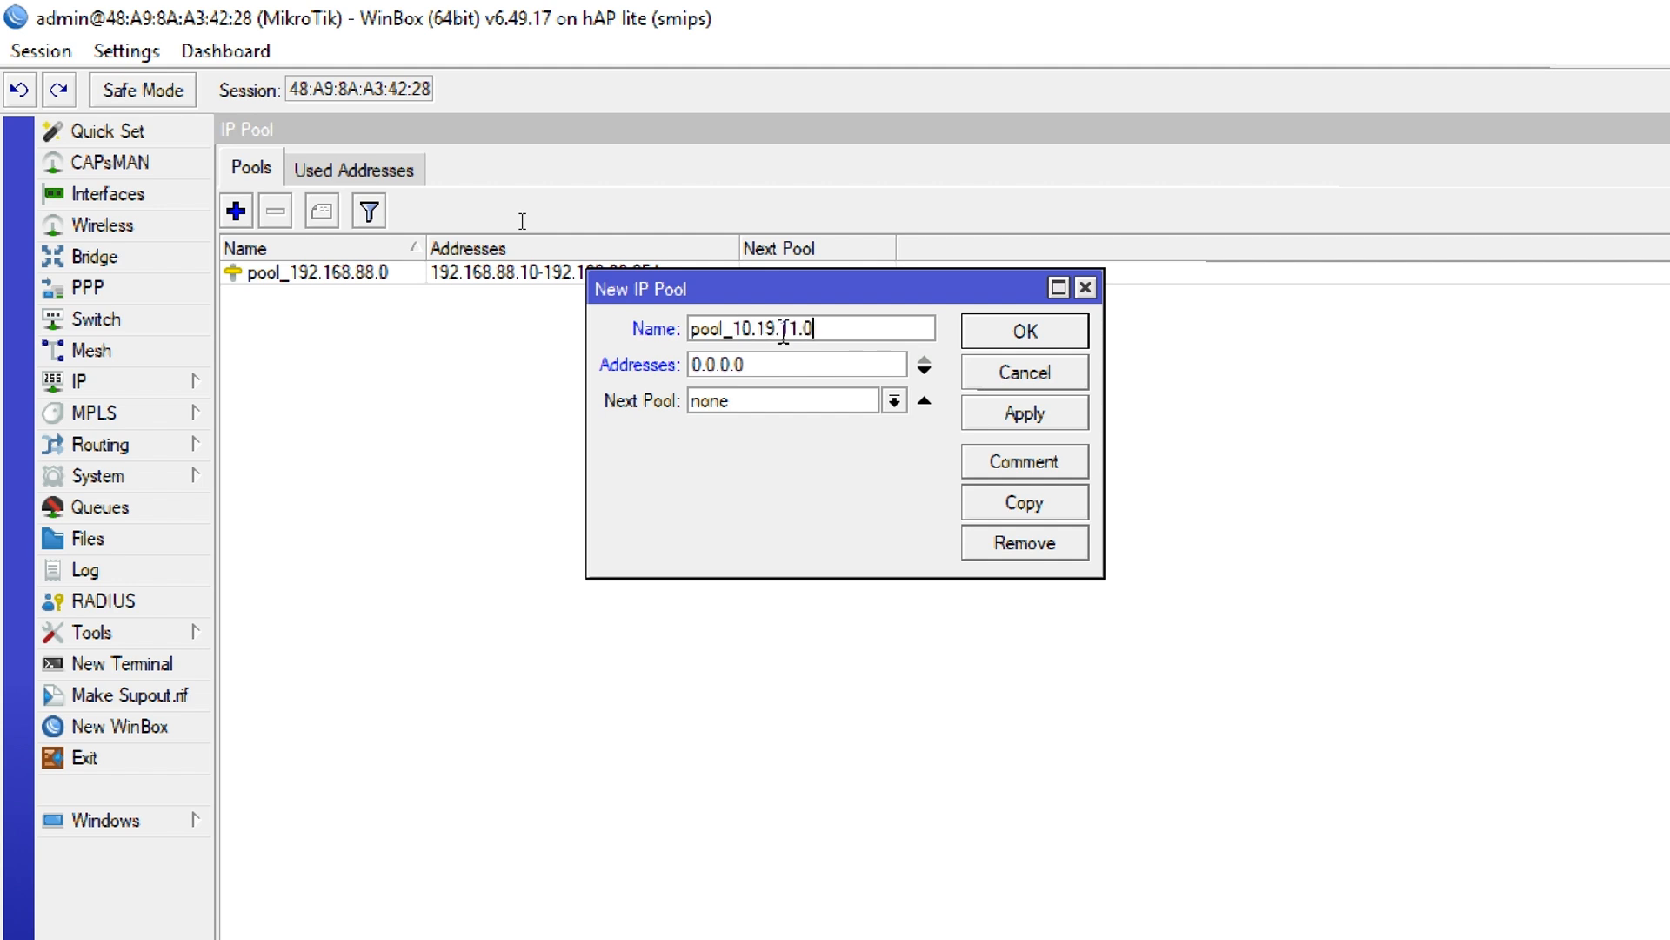
{"action": "key", "text": "Tab"}
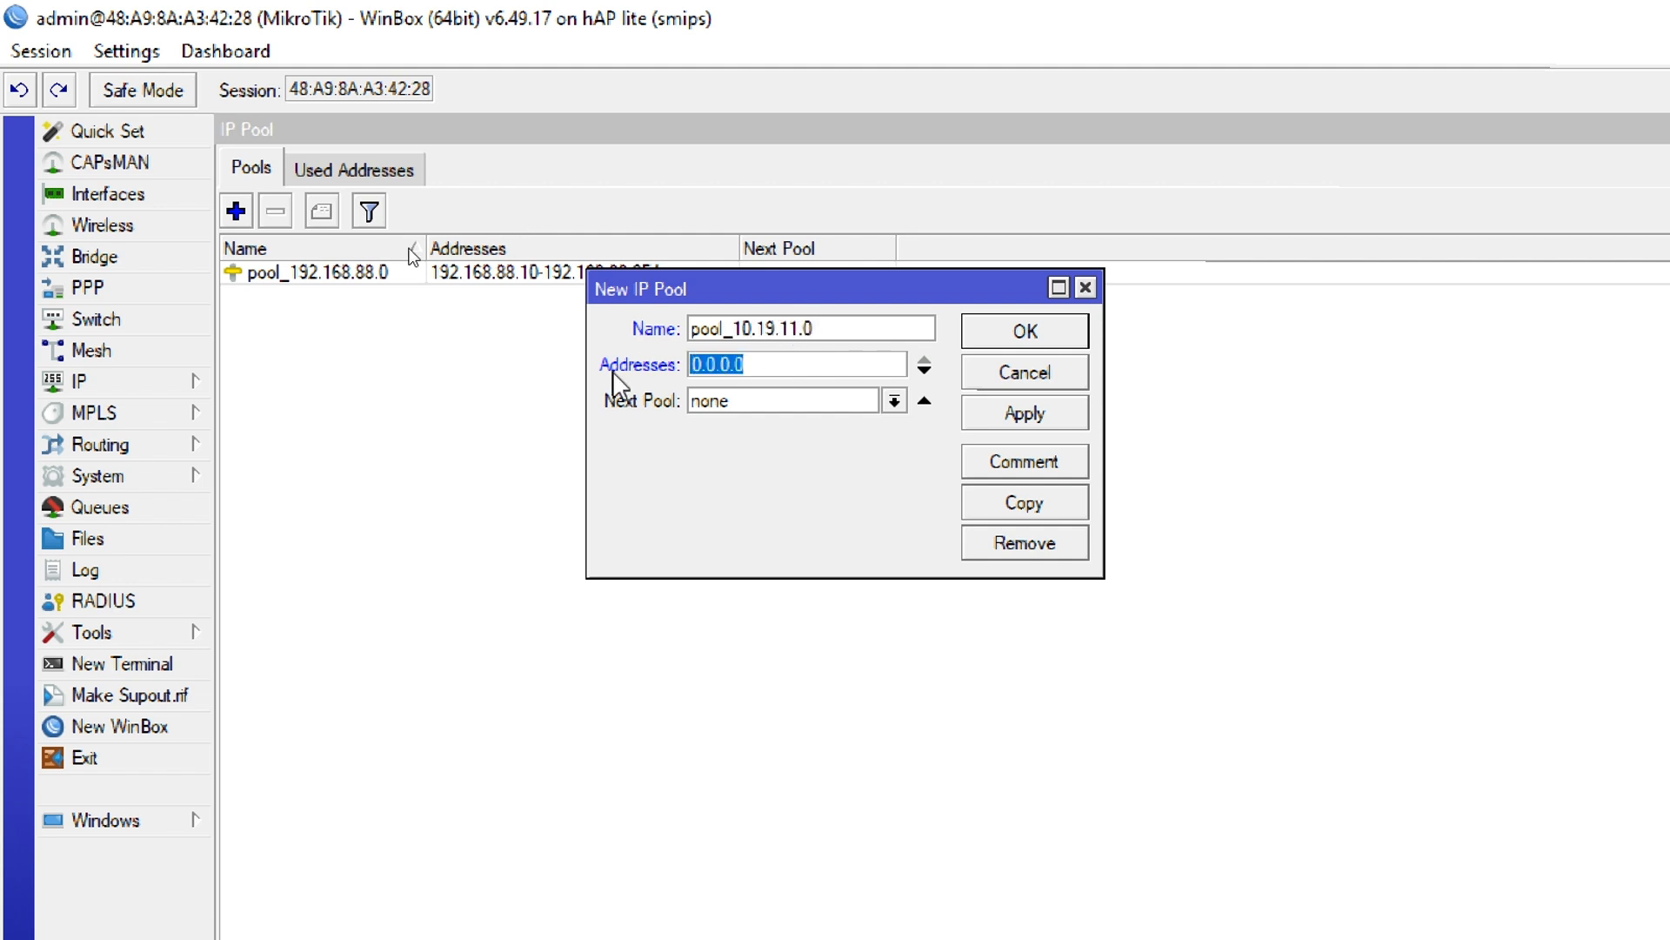
{"action": "type", "text": "10.19.11.20"}
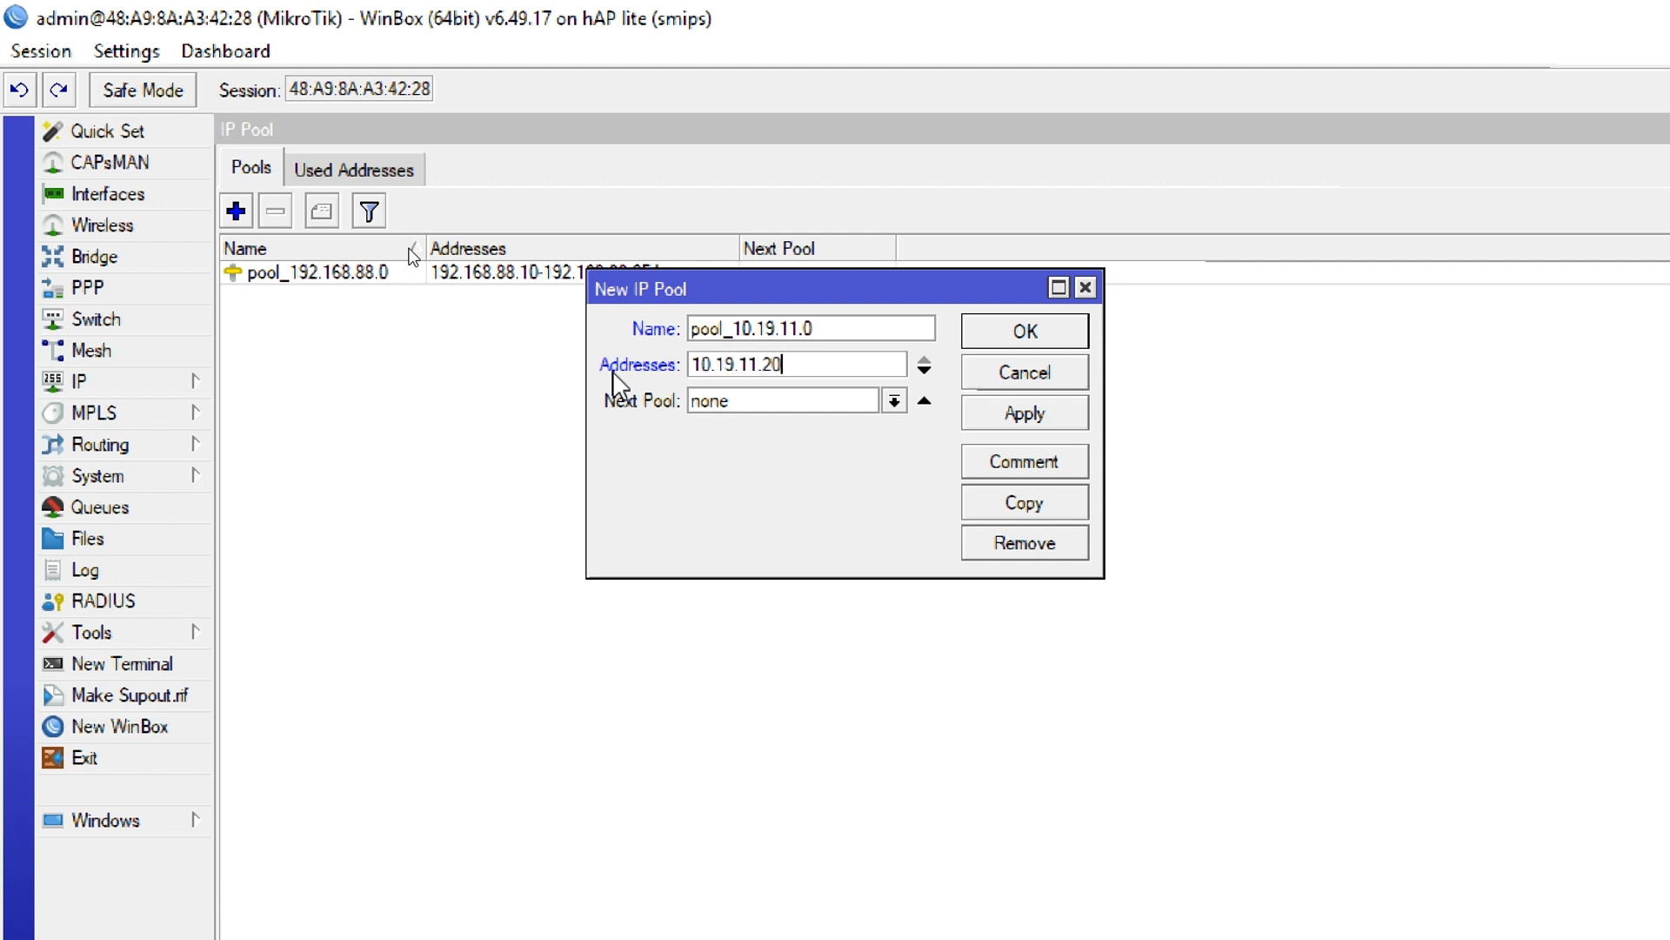
{"action": "type", "text": "-10.19.11.200"}
{"action": "left_click", "coordinate": [1025, 332]}
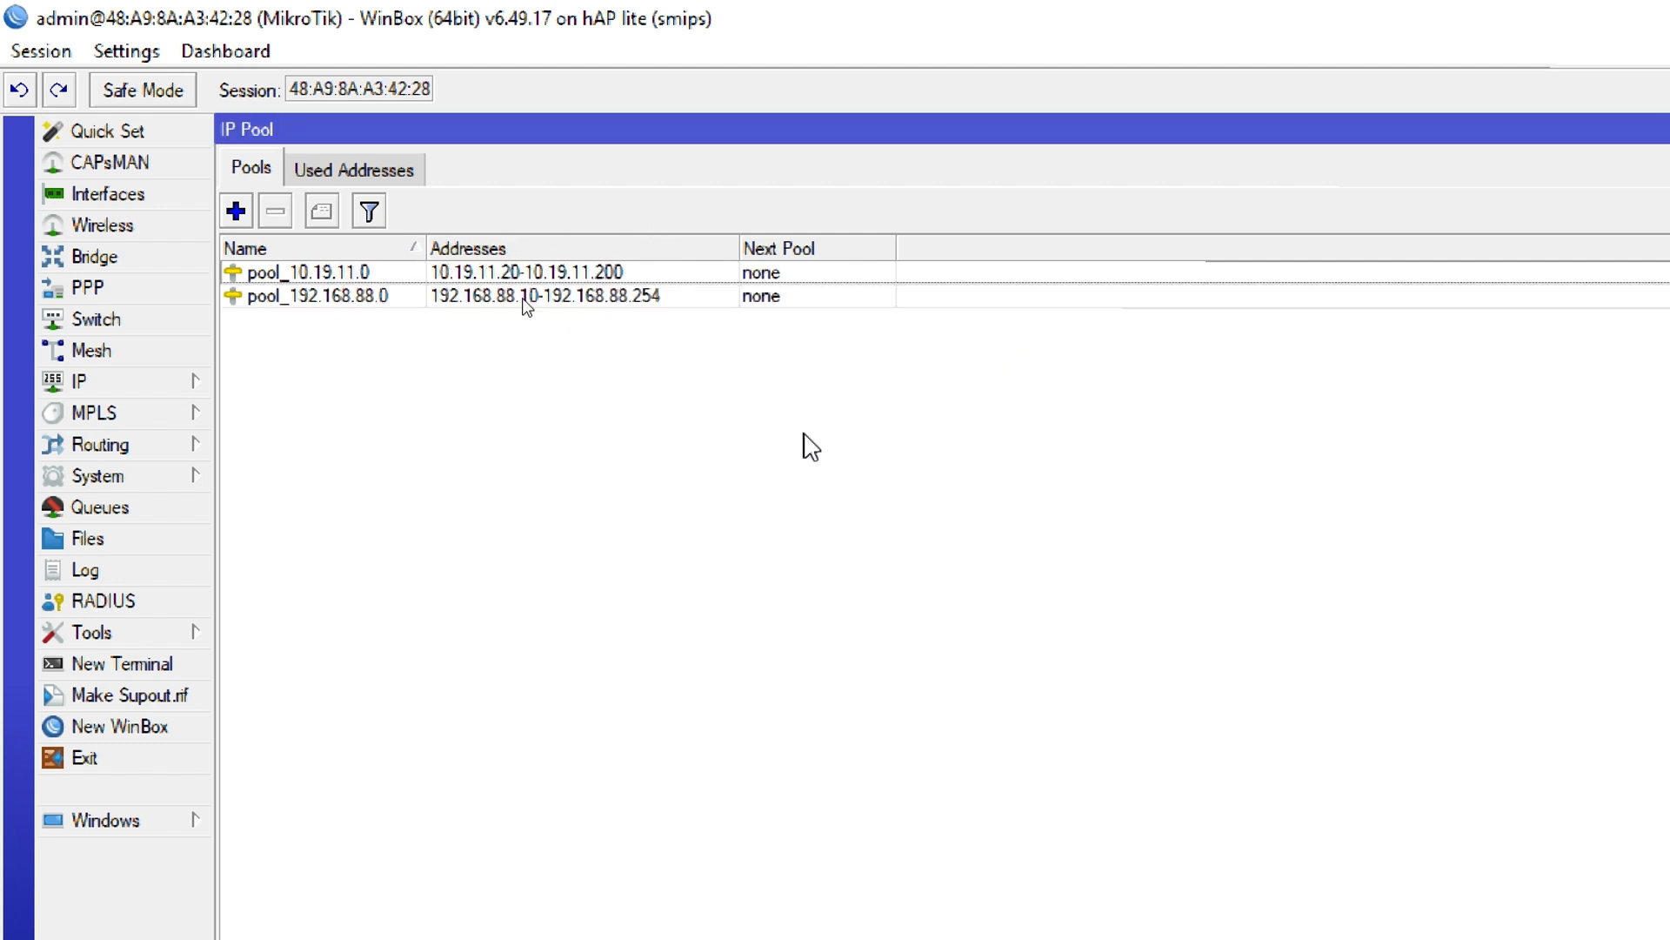
Create an IP pool named pool_172.16.60.0 with the address range 172.16.60.20-172.16.60.200
{"action": "left_click", "coordinate": [243, 216]}
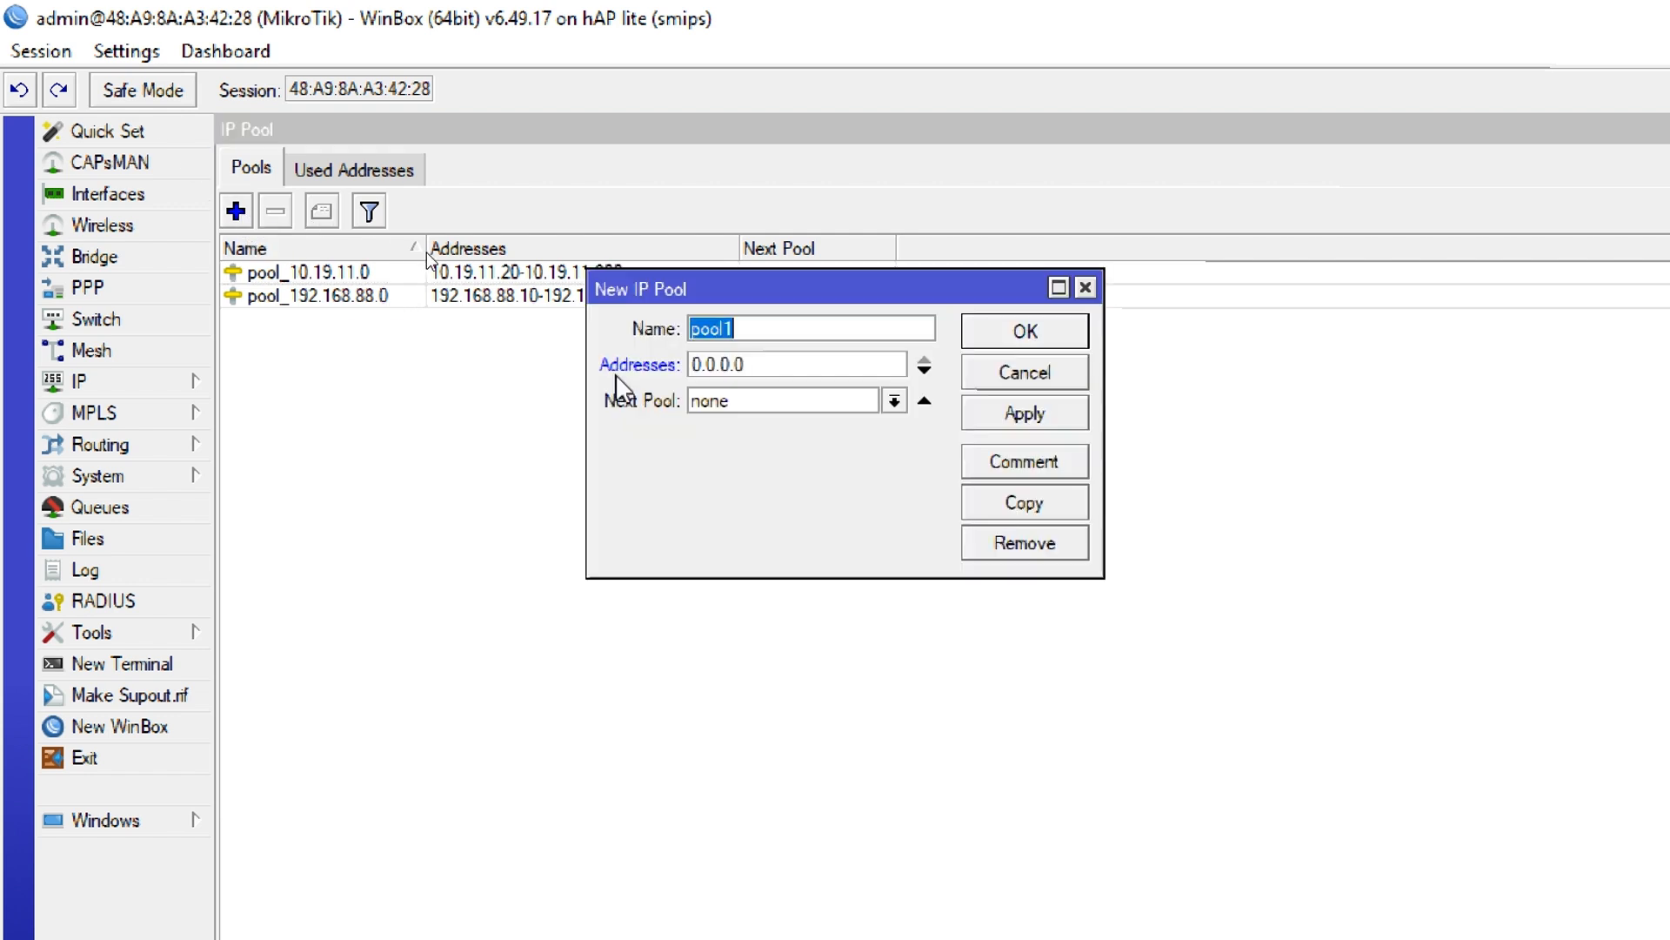
{"action": "left_click", "coordinate": [781, 335]}
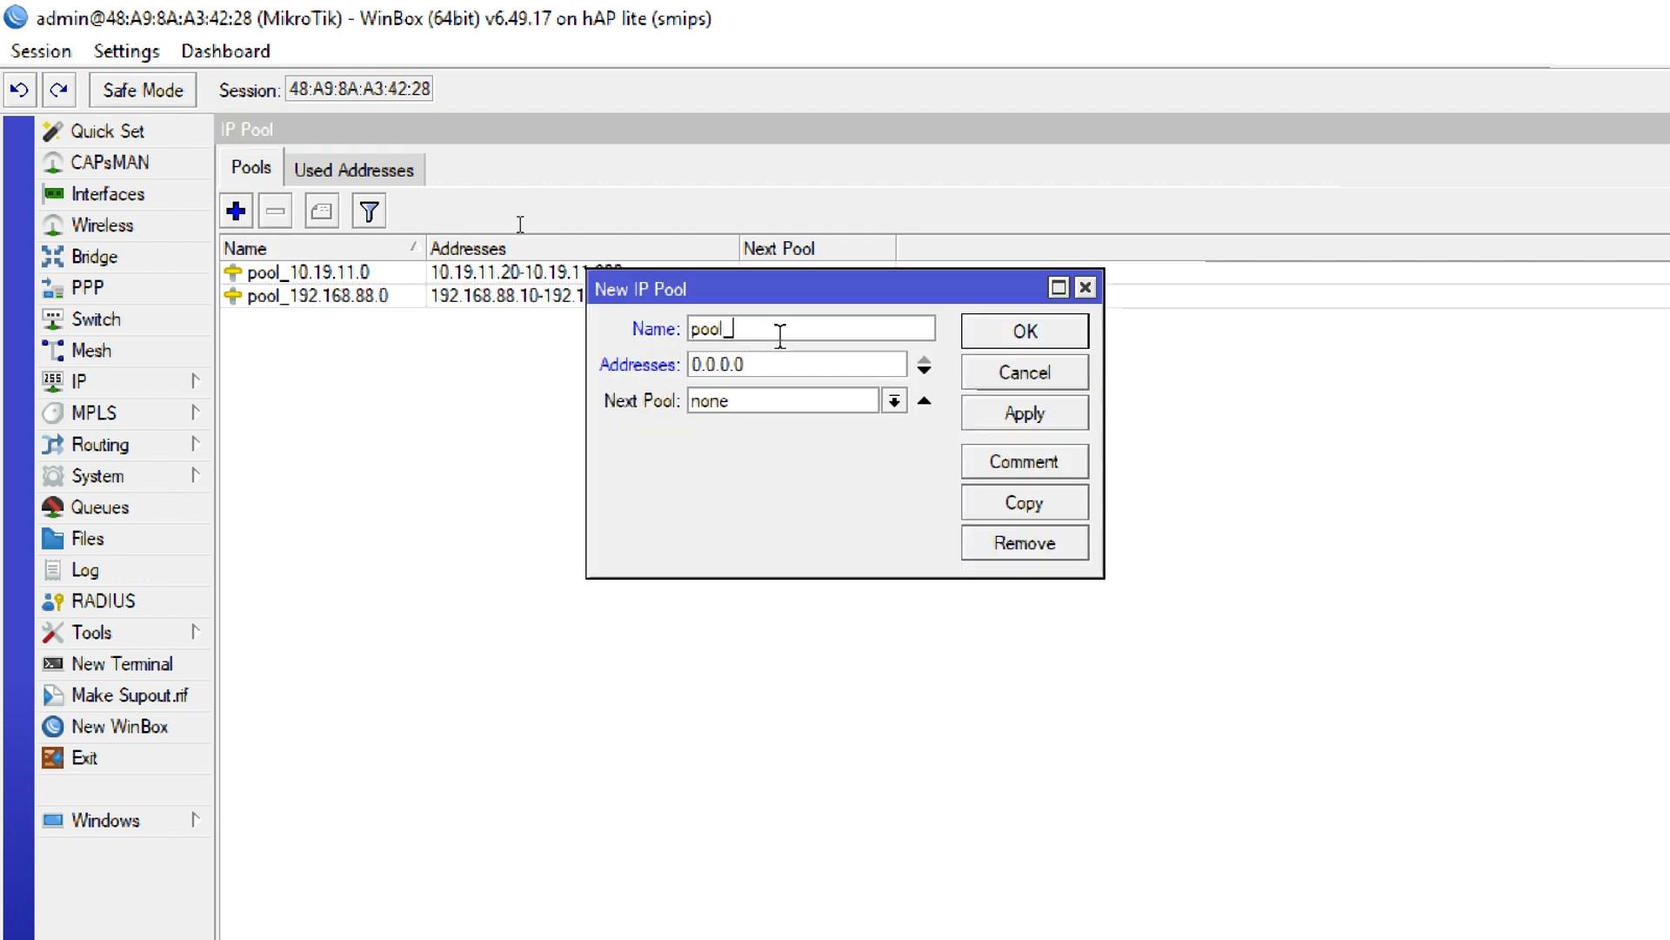
{"action": "type", "text": "_172.16.60.0"}
{"action": "double_click", "coordinate": [692, 366]}
{"action": "type", "text": "172.16.6"}
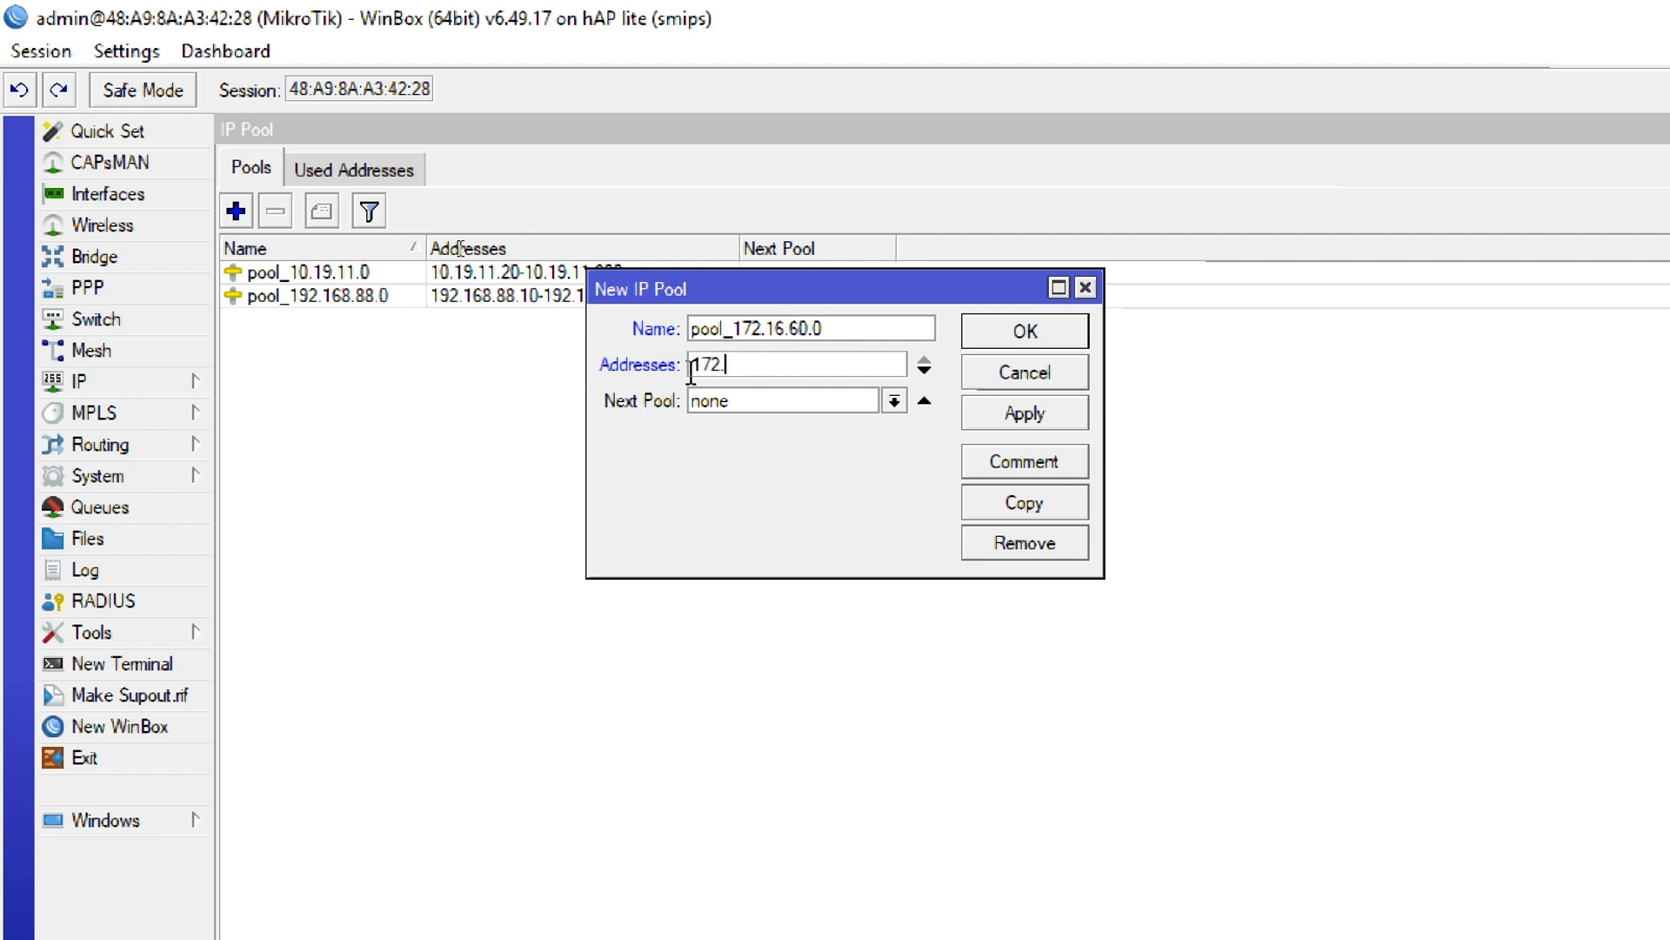
{"action": "type", "text": "0.20-172.16."}
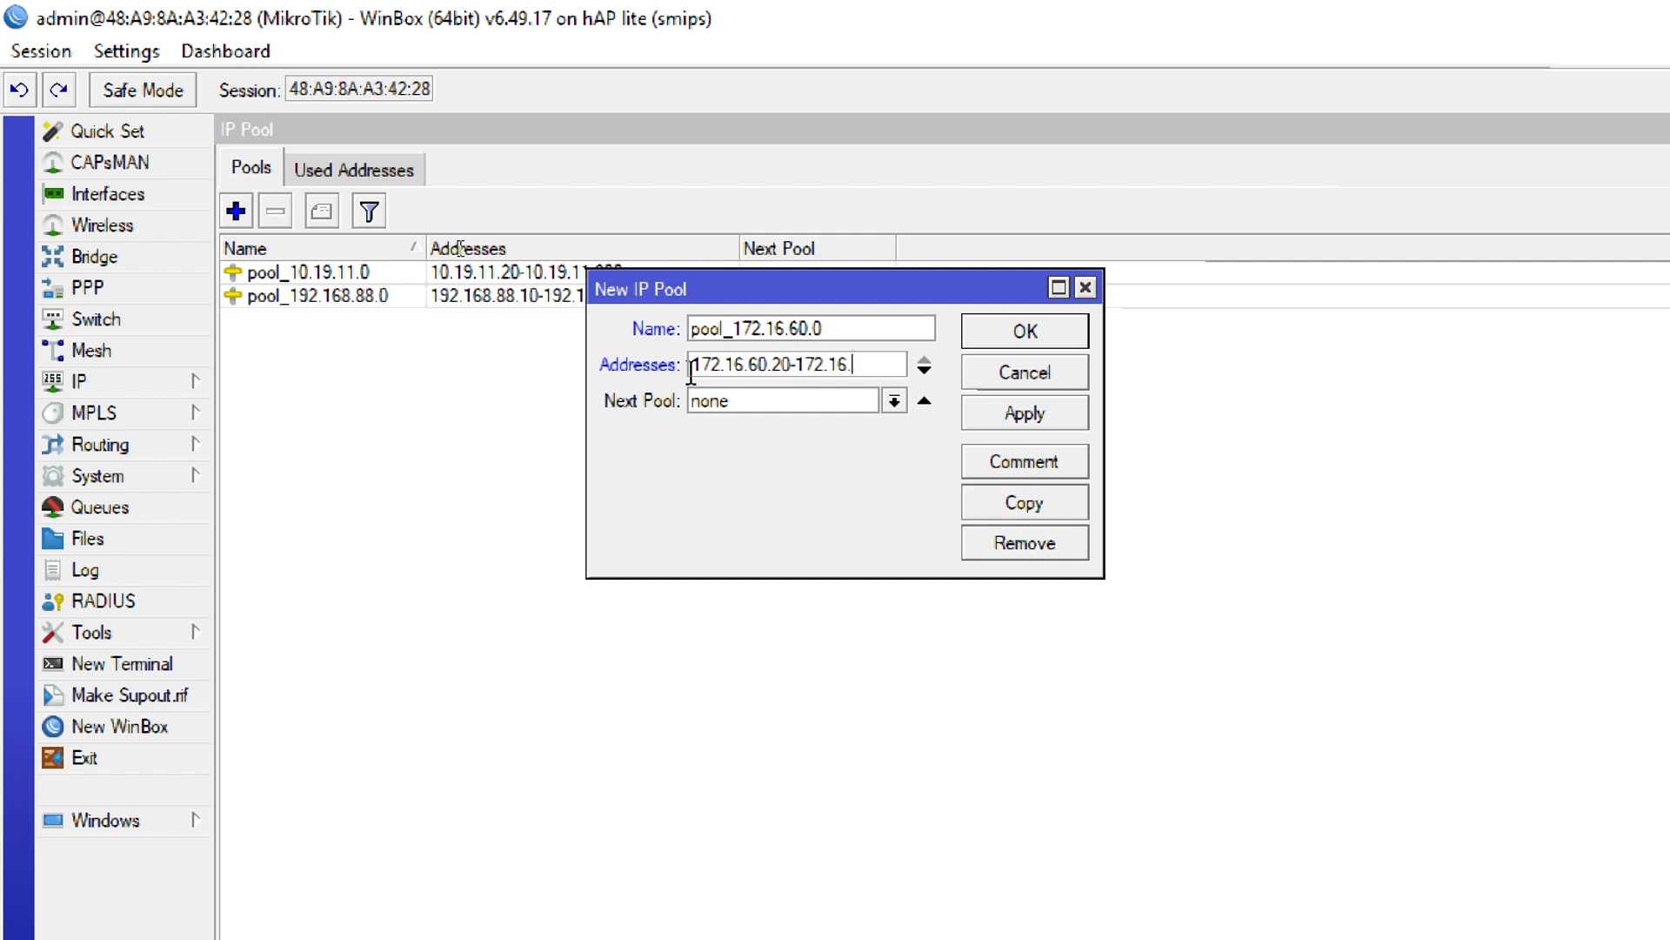
{"action": "type", "text": "60.250"}
{"action": "key", "text": "Return"}
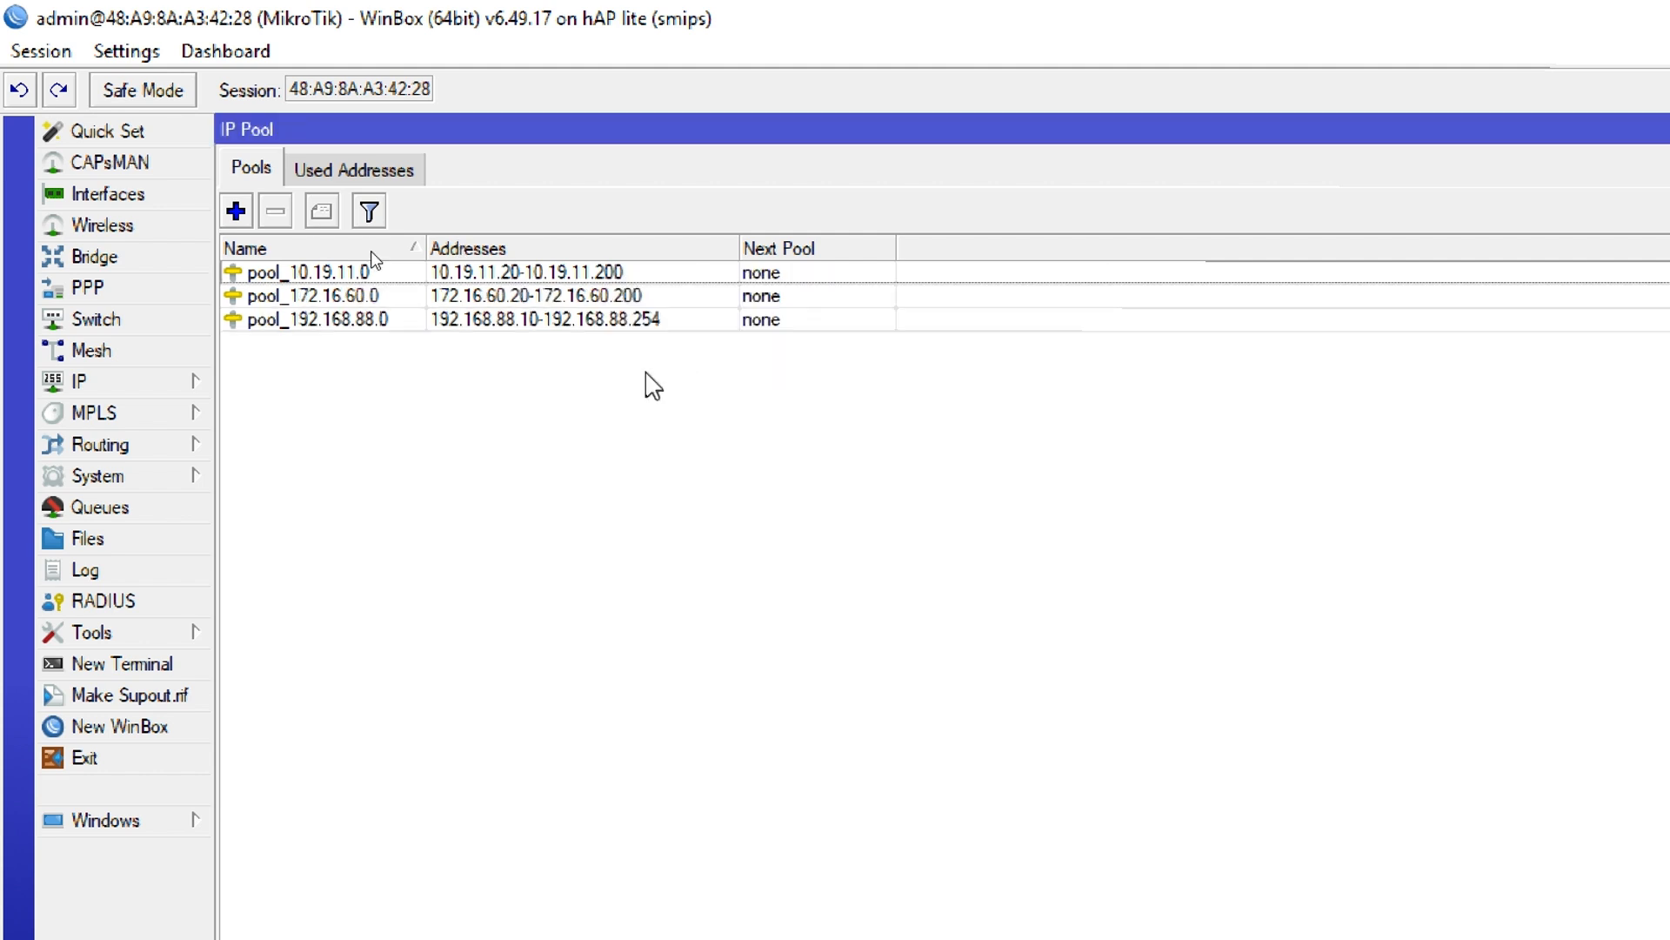
Create an IP pool named pool_192.168.3.0 with the address range 192.168.3.20-192.168.3.200
{"action": "left_click", "coordinate": [228, 209]}
{"action": "left_click", "coordinate": [799, 328]}
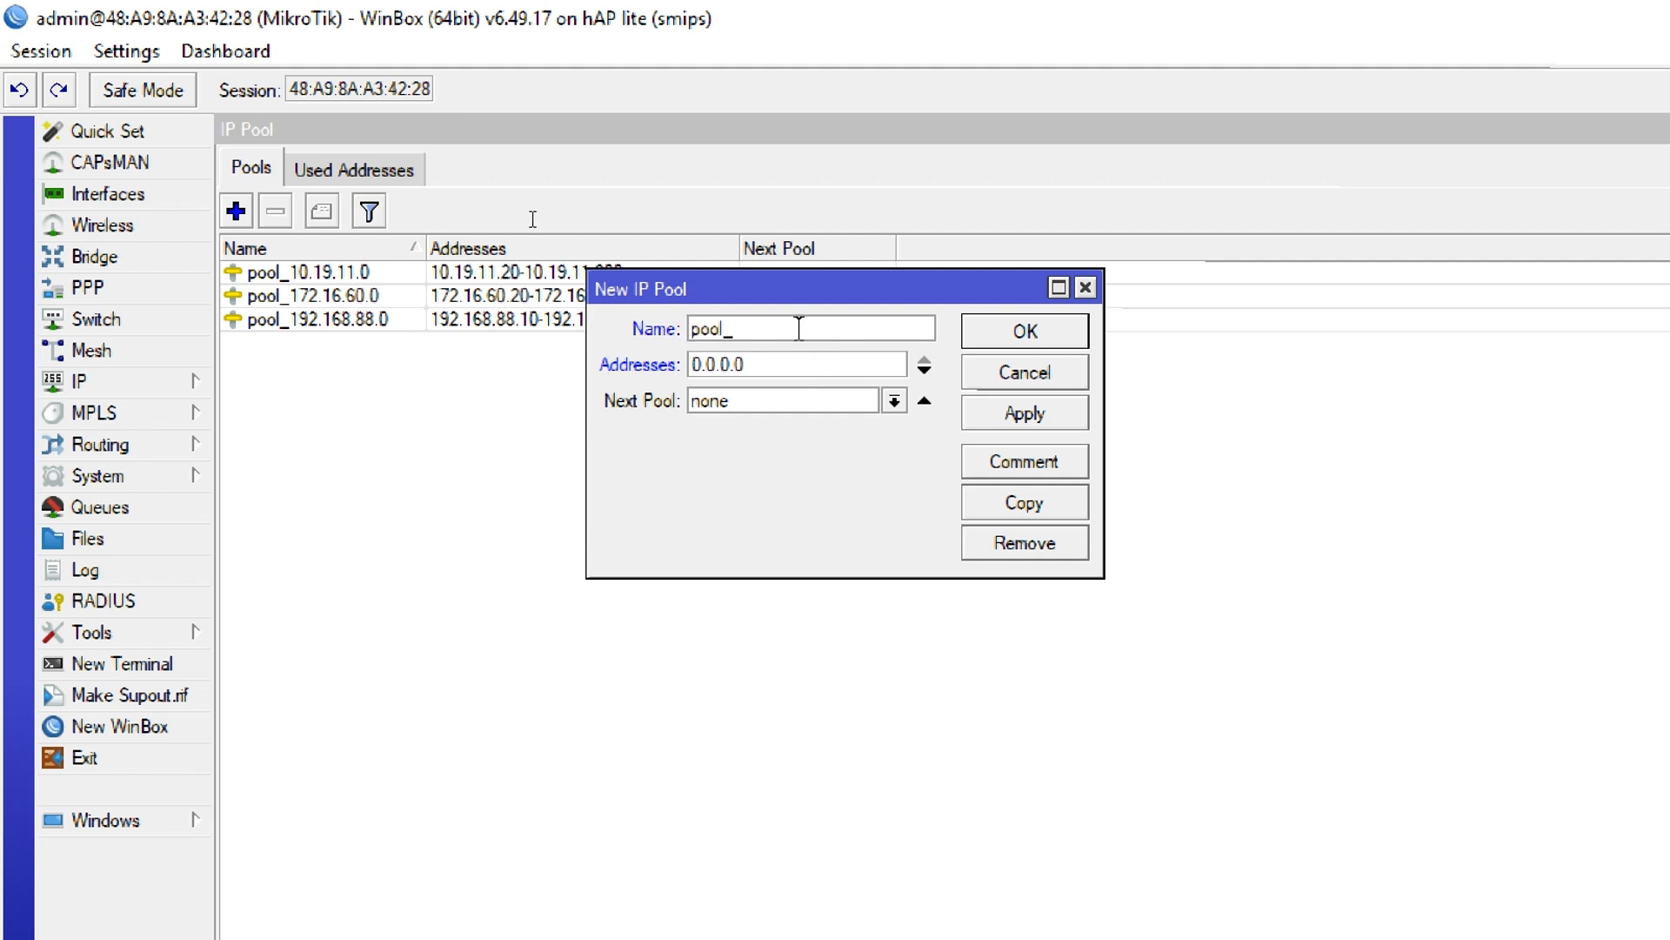
{"action": "type", "text": "_192.168.3.0"}
{"action": "double_click", "coordinate": [835, 366]}
{"action": "type", "text": "192.168.3"}
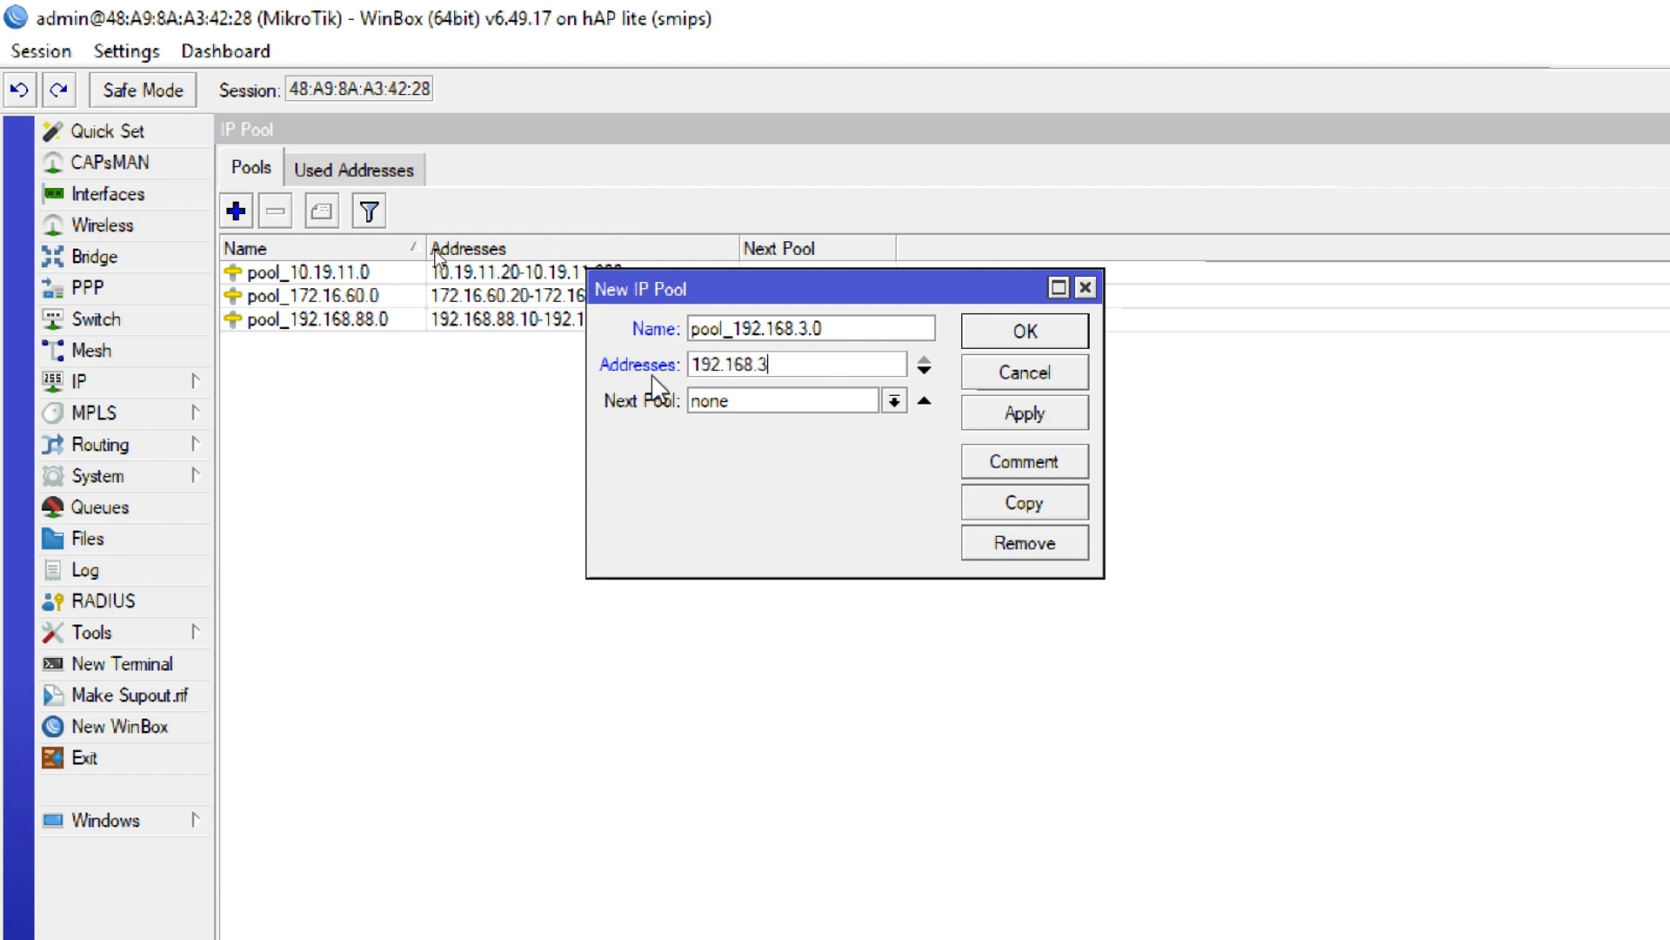
{"action": "type", "text": ".20-192.168.3.200"}
{"action": "key", "text": "Return"}
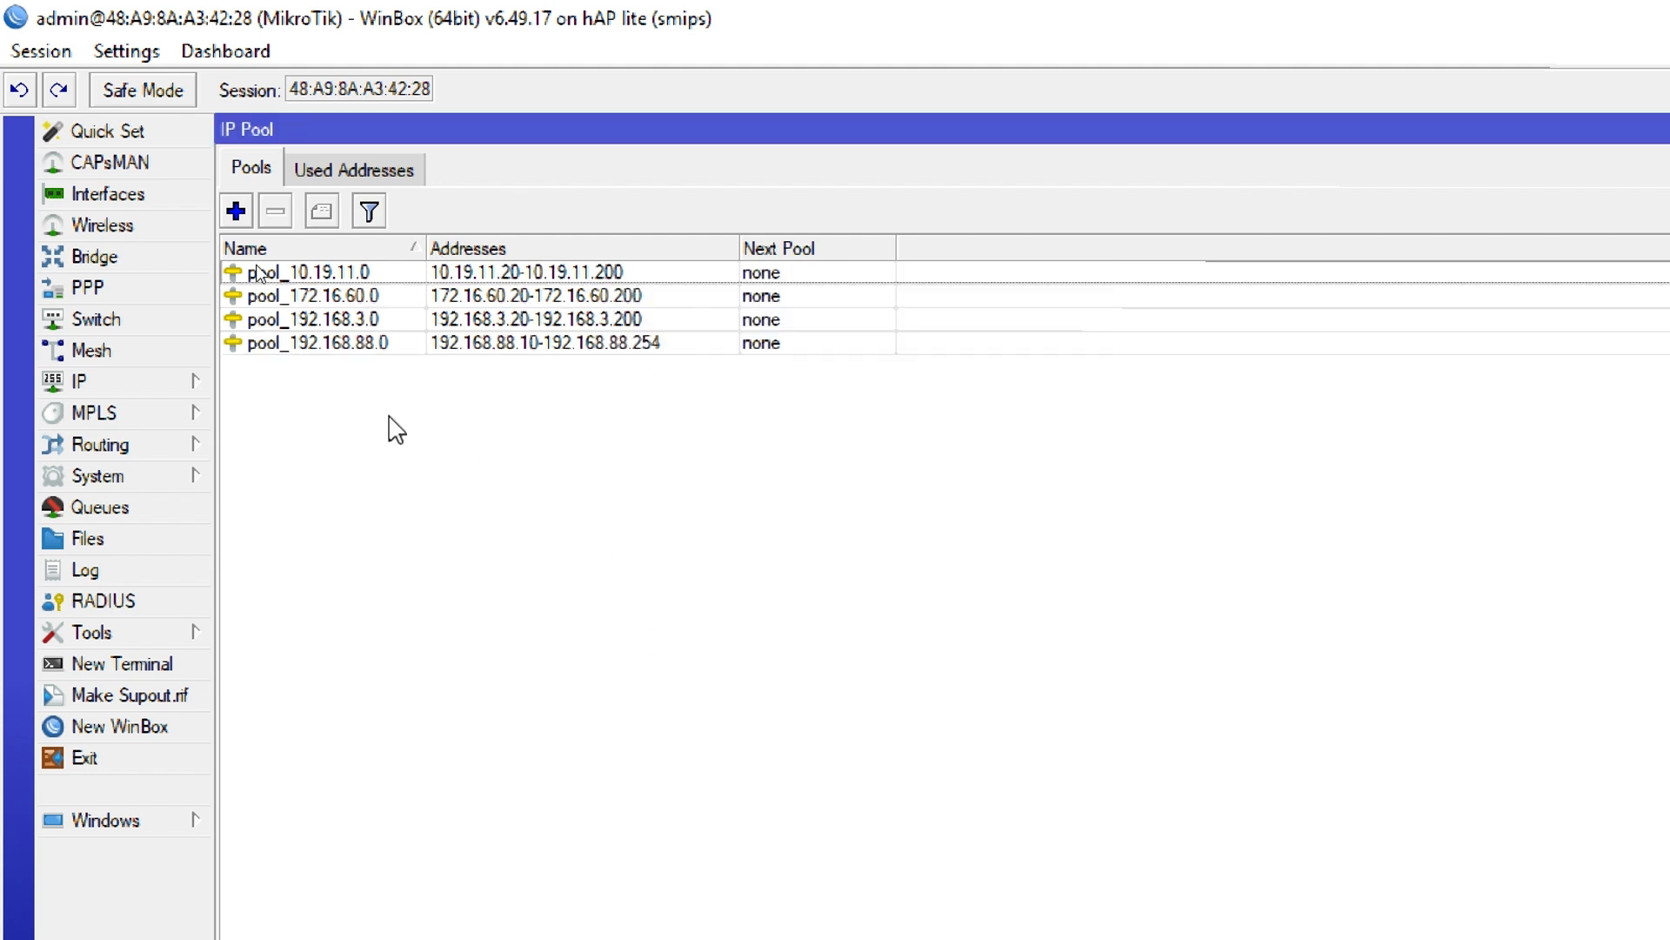
Open the router's DHCP server list and rename the defconf server to server_192.168.88.0
{"action": "left_click", "coordinate": [119, 390]}
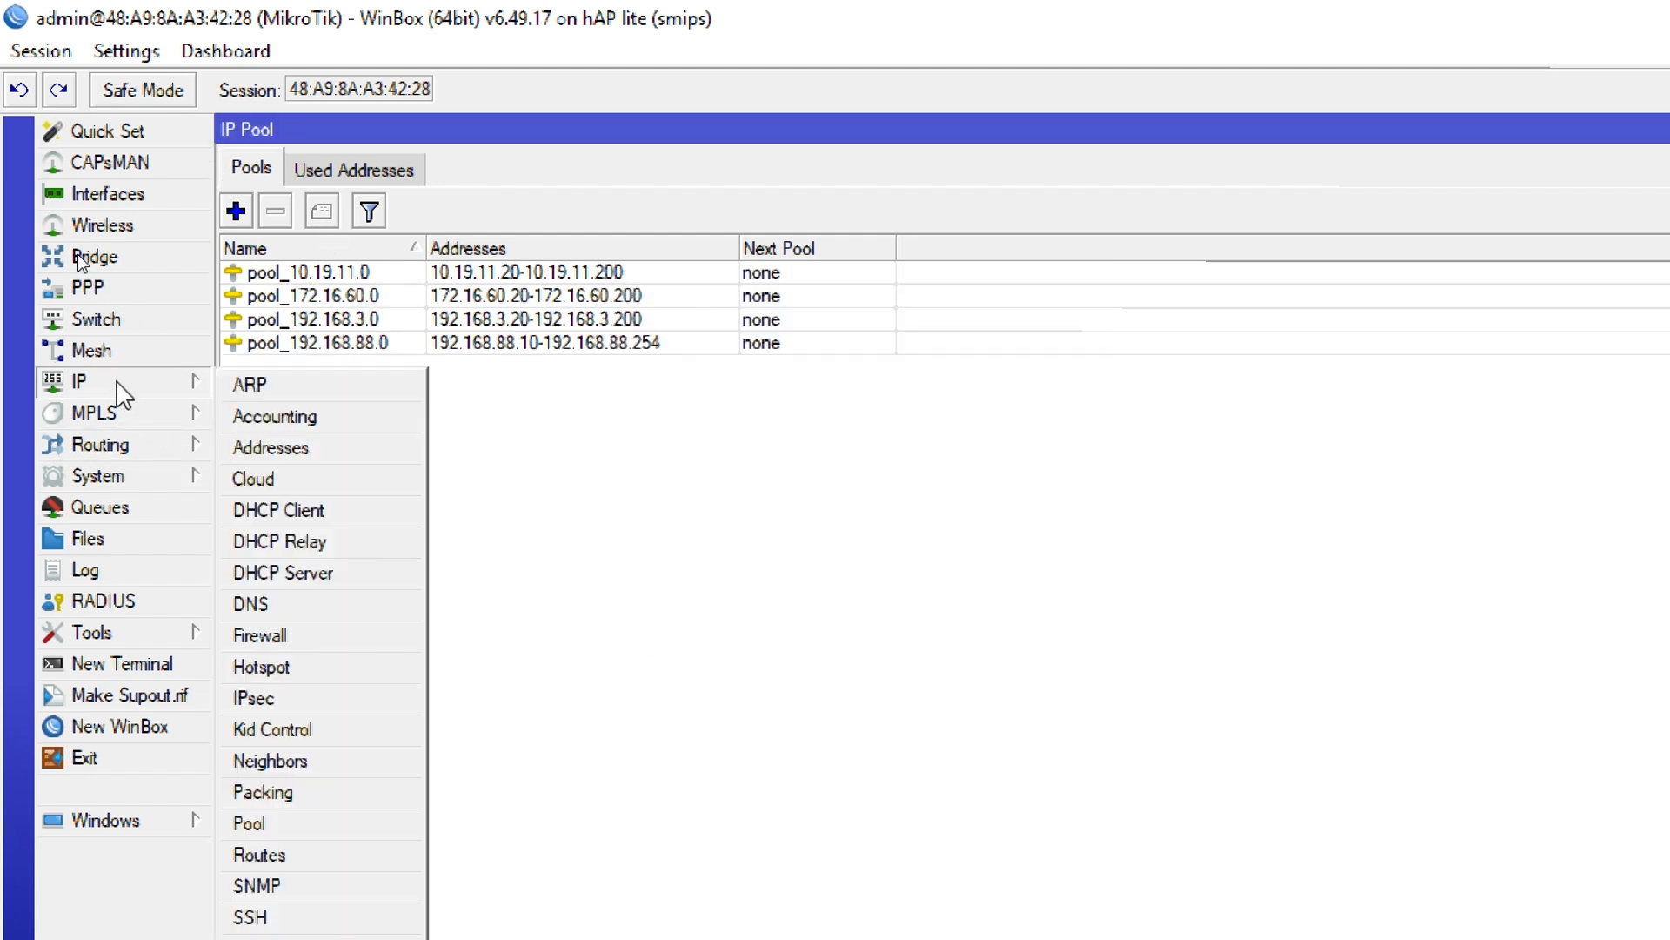
{"action": "left_click", "coordinate": [327, 574]}
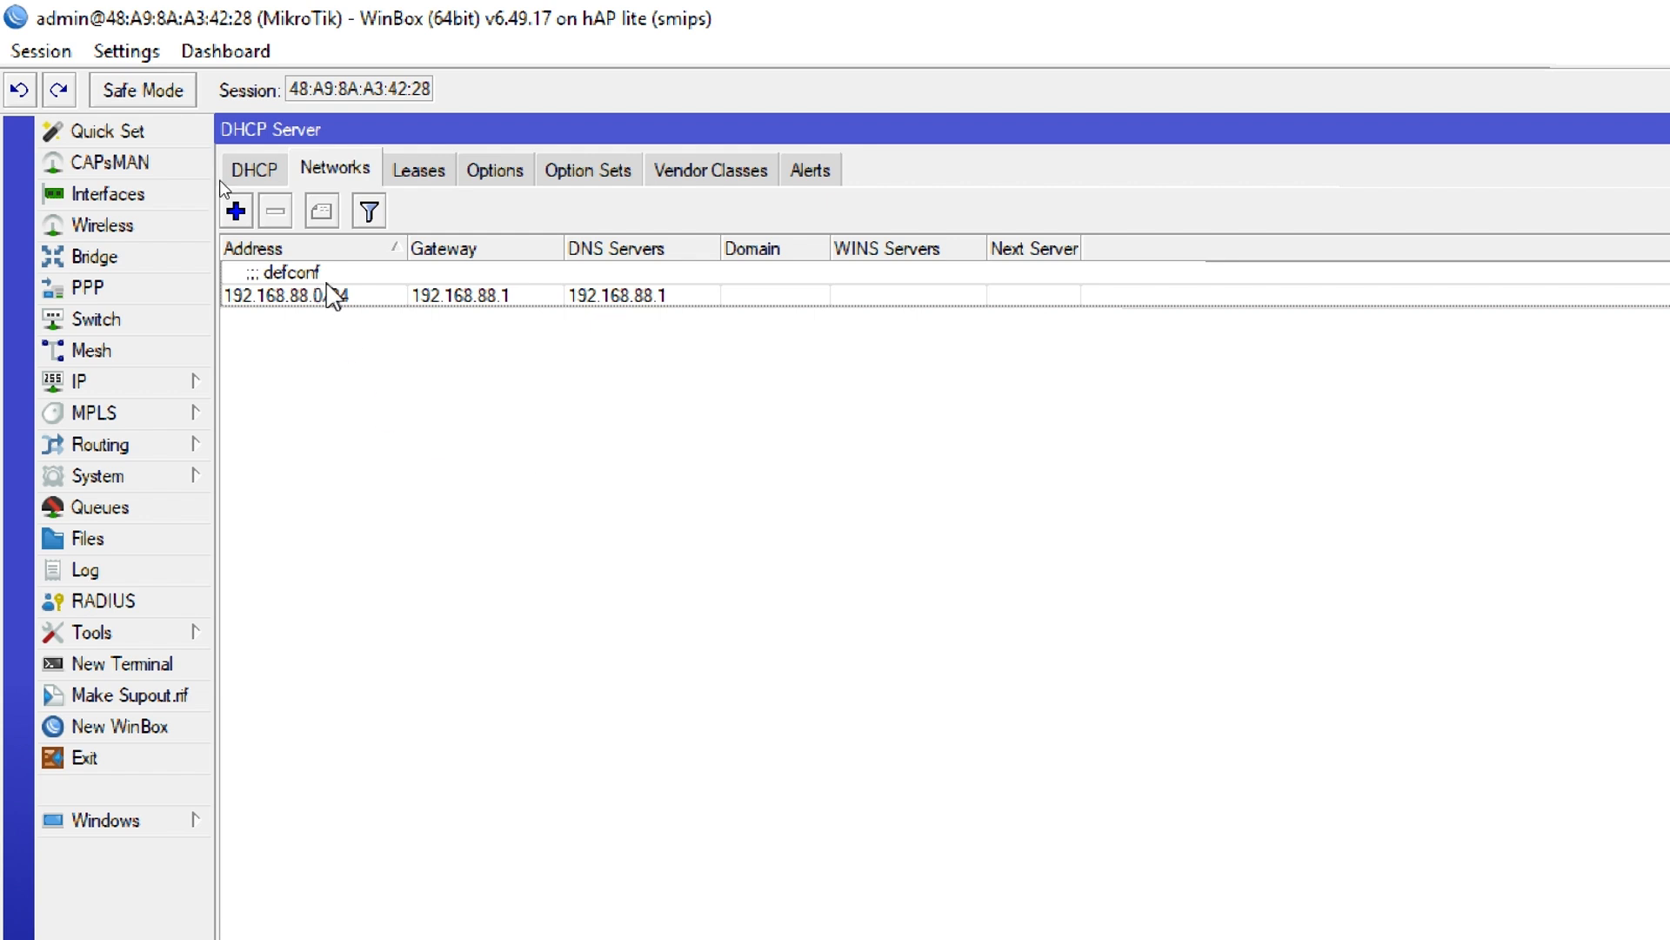
{"action": "left_click", "coordinate": [255, 169]}
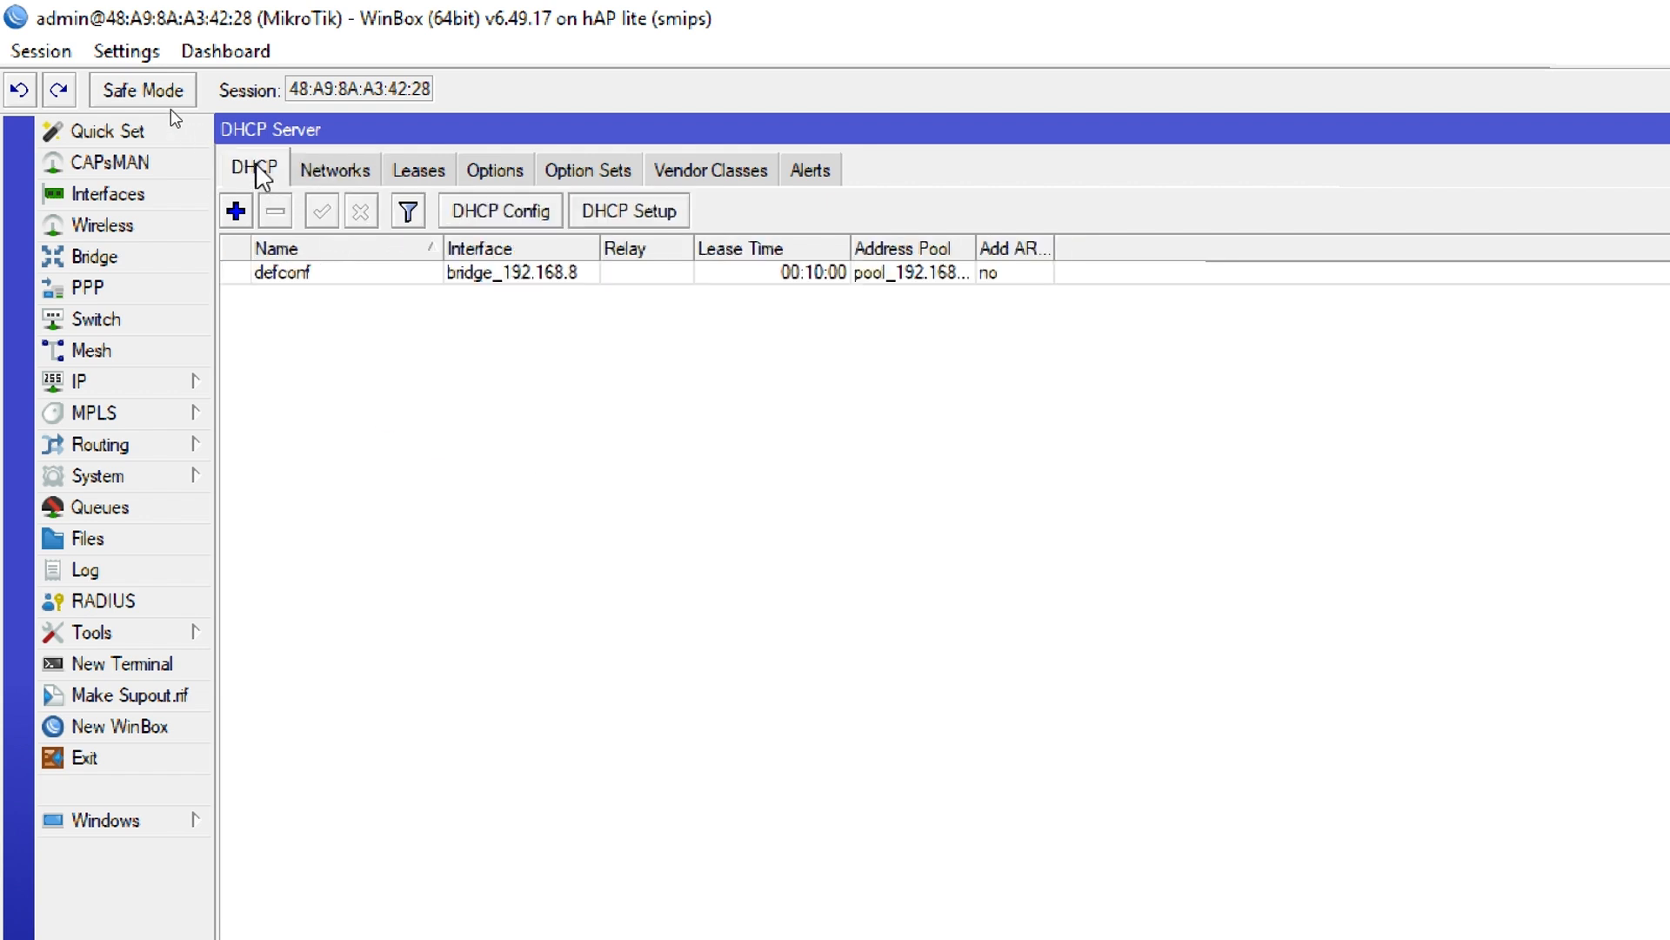
{"action": "double_click", "coordinate": [328, 274]}
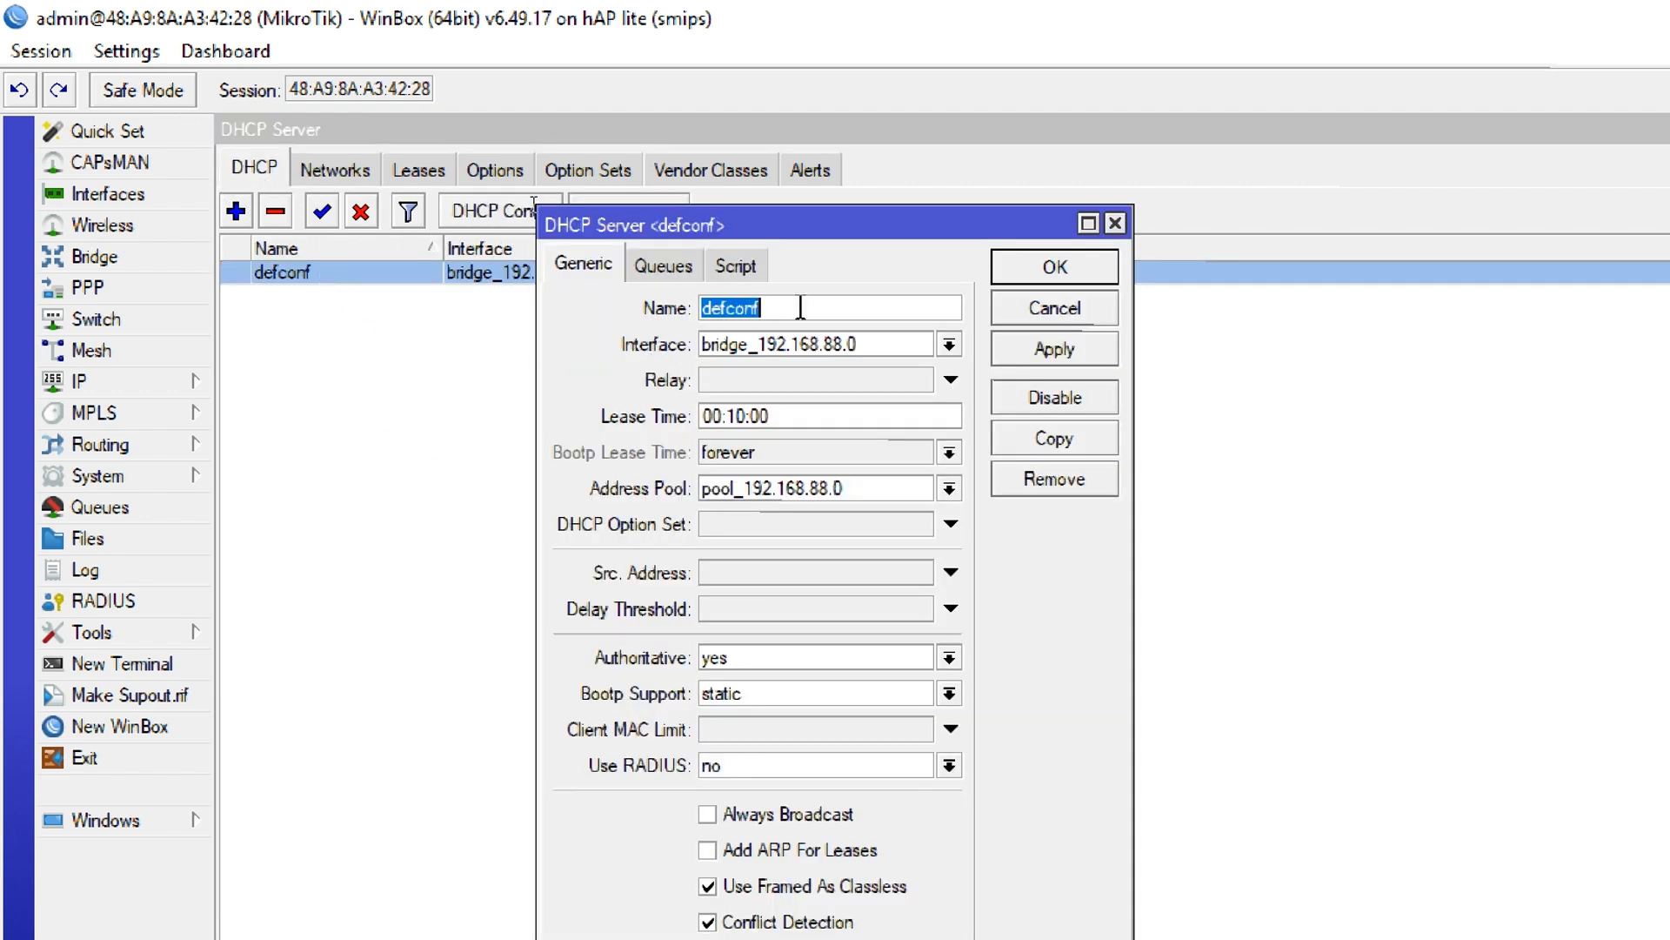
{"action": "type", "text": "server_192.168.88.0"}
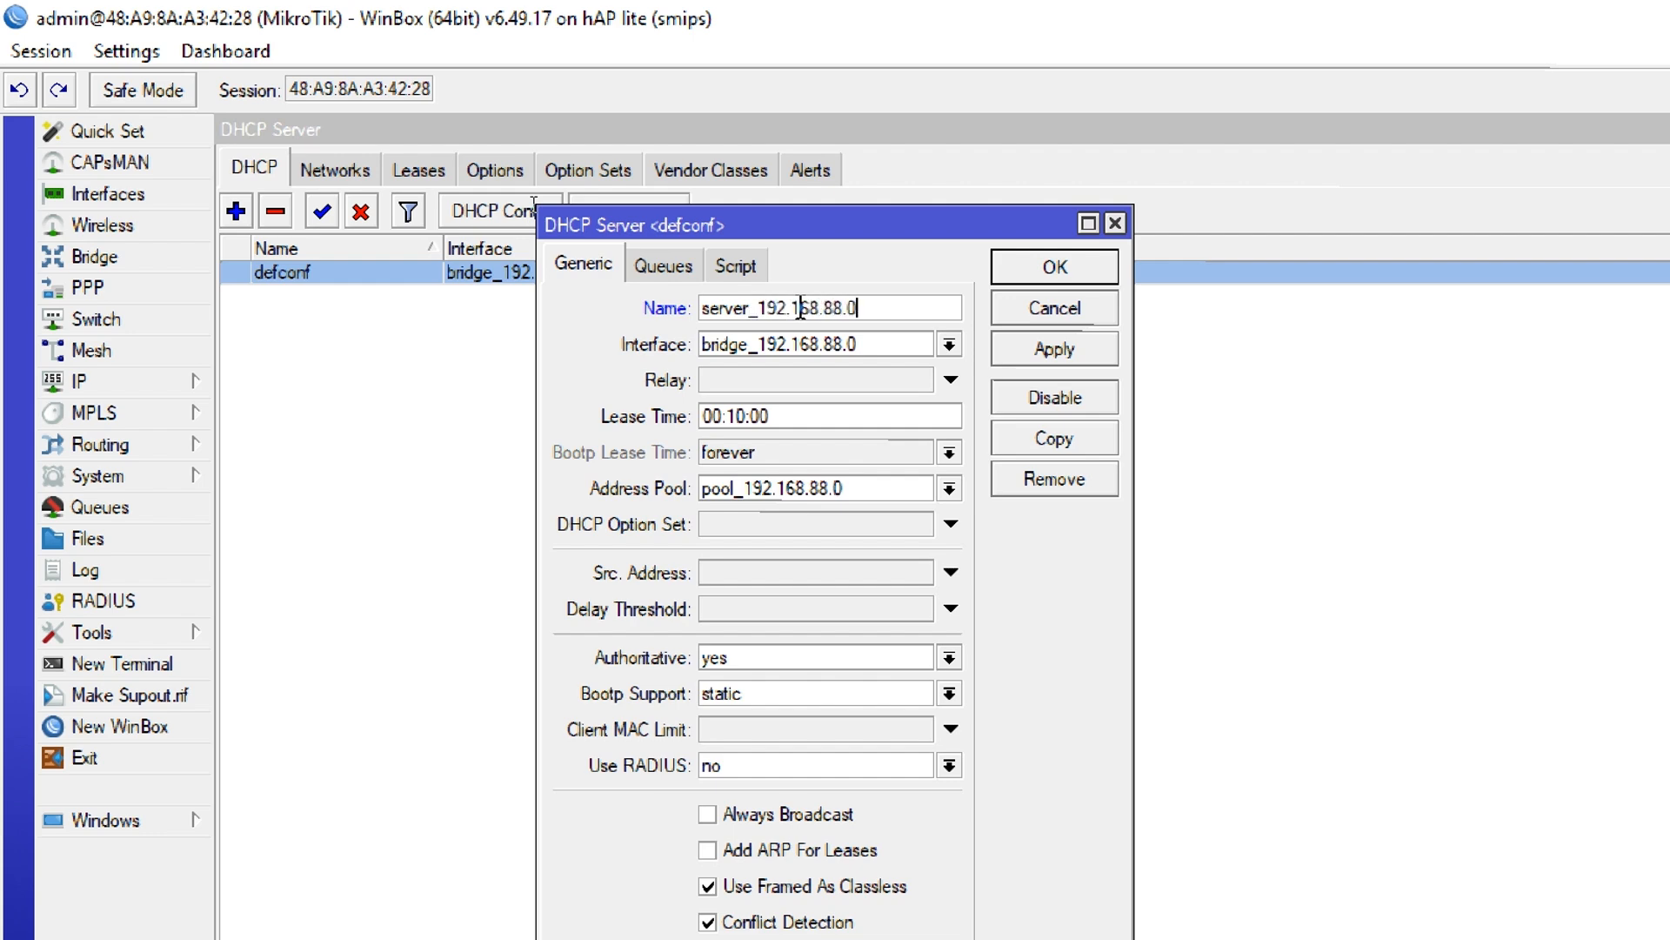
{"action": "key", "text": "Return"}
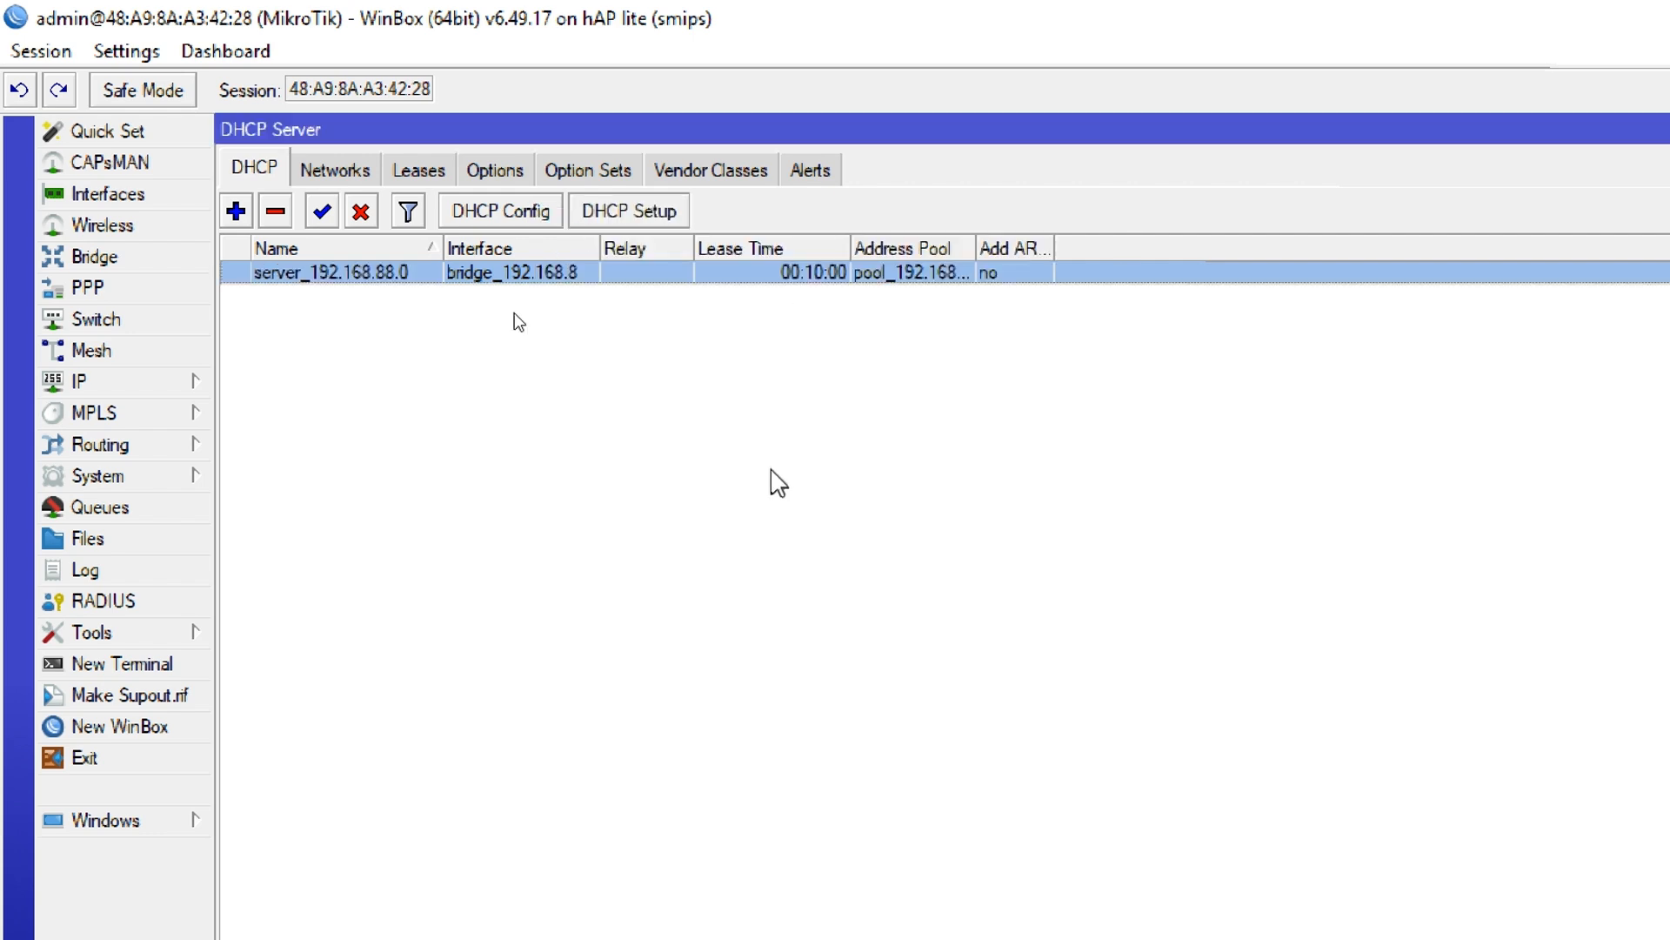
Create a DHCP server named server_10.19.11.0 on interface bridge_10.19.11.0 with address pool pool_10.19.11.0
{"action": "left_click", "coordinate": [771, 477]}
{"action": "left_click", "coordinate": [239, 216]}
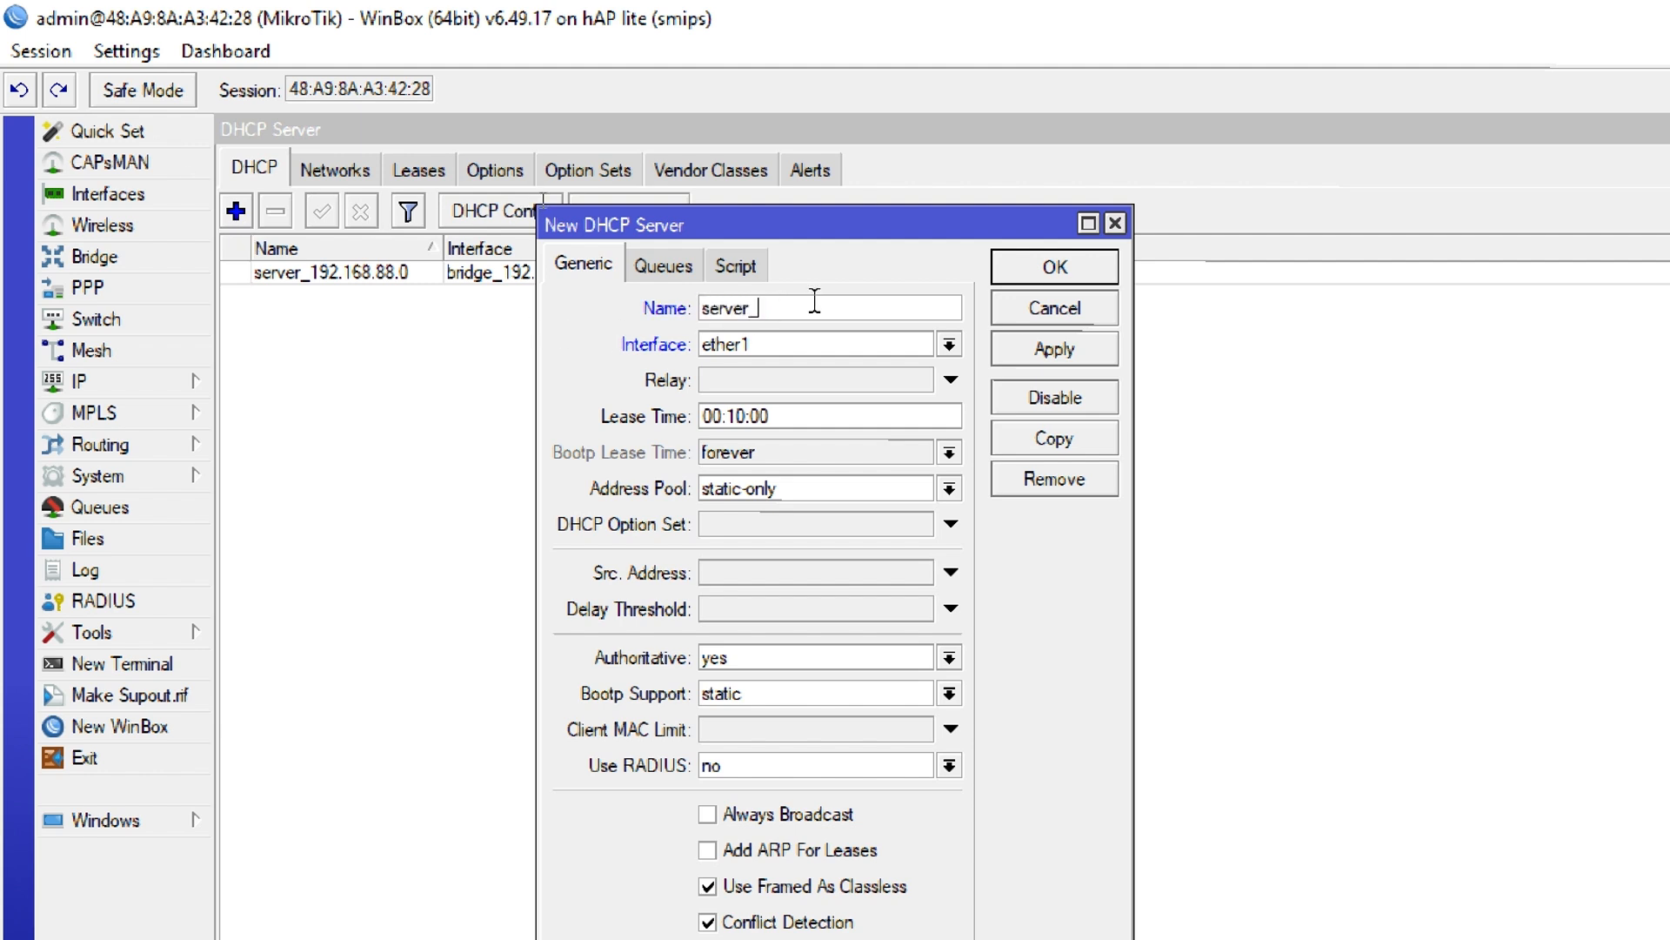
{"action": "type", "text": "server_10.19.11.0"}
{"action": "left_click_drag", "start_coordinate": [585, 218], "coordinate": [562, 149]}
{"action": "left_click", "coordinate": [746, 278]}
{"action": "left_click", "coordinate": [759, 296]}
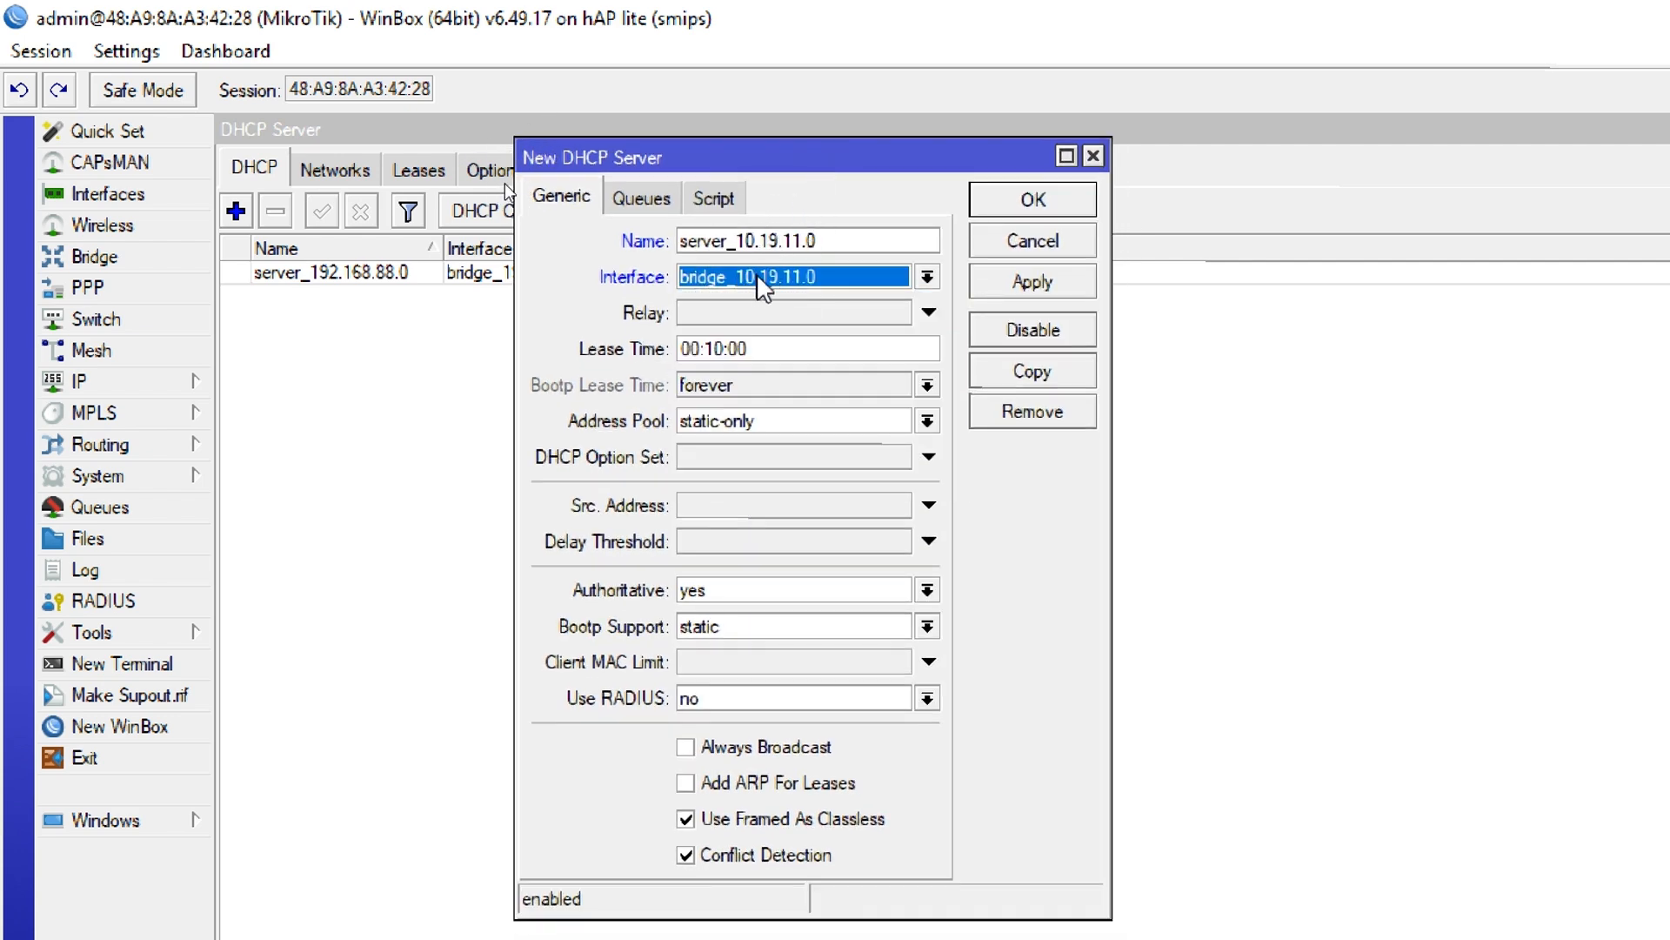
{"action": "left_click", "coordinate": [726, 431]}
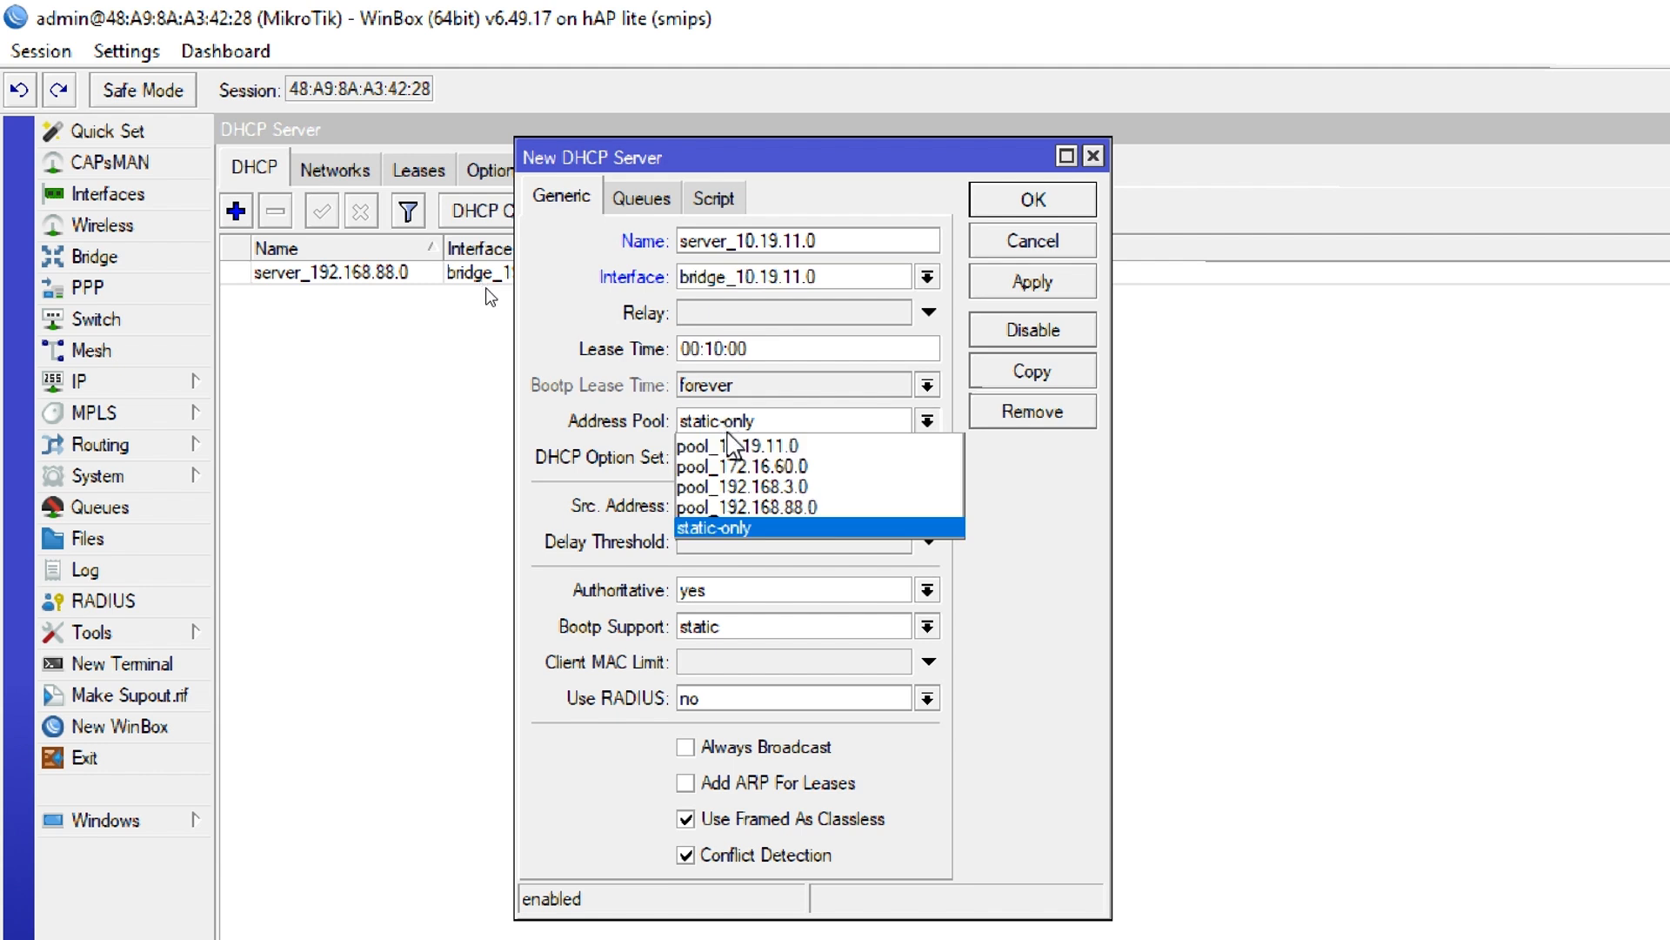
{"action": "left_click", "coordinate": [731, 446]}
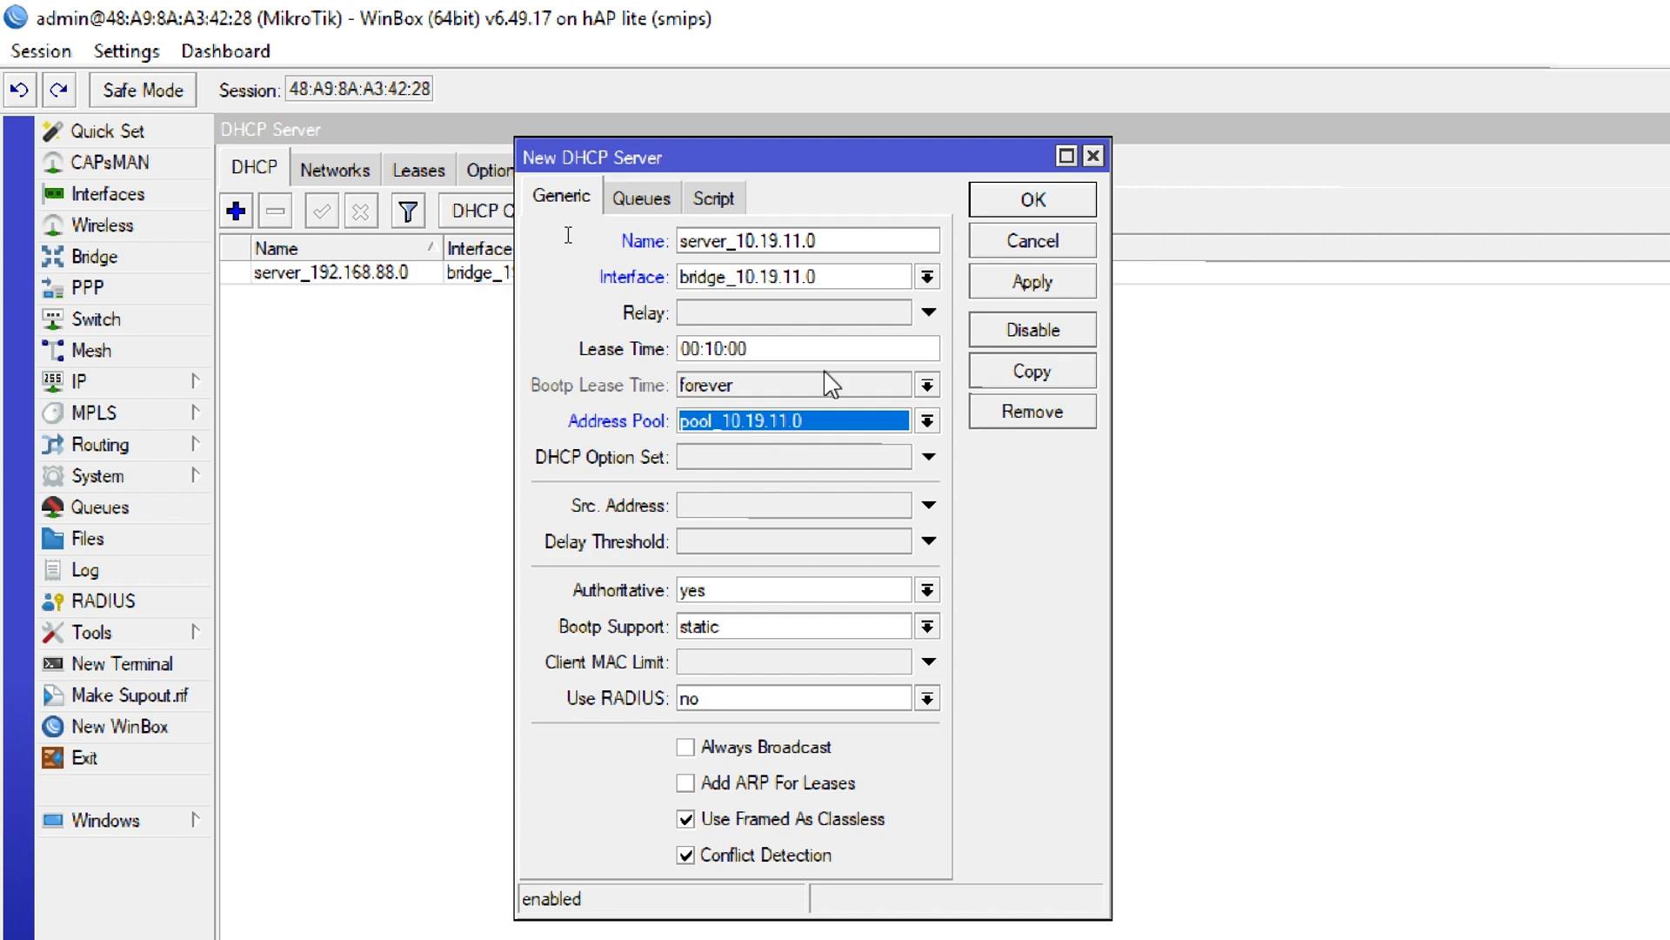
{"action": "left_click", "coordinate": [1011, 207]}
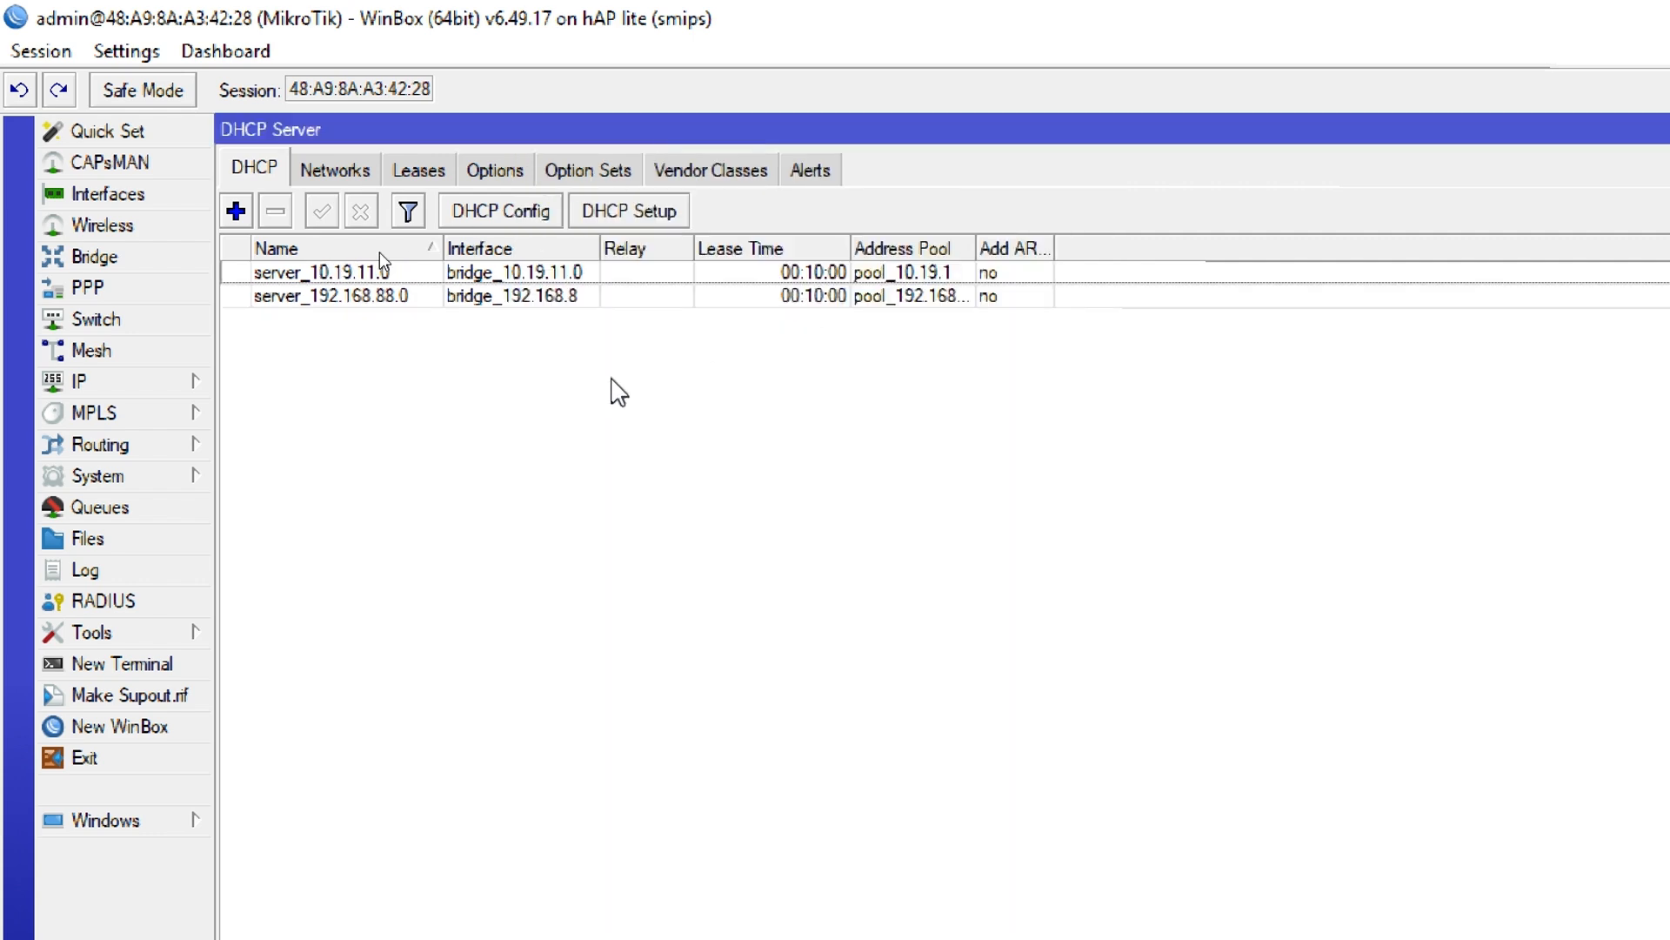
Create a DHCP server named server_172.16.60.0 on interface bridge_172.16.60.0 with address pool pool_172.16.60.0
{"action": "left_click", "coordinate": [235, 211]}
{"action": "left_click", "coordinate": [797, 242]}
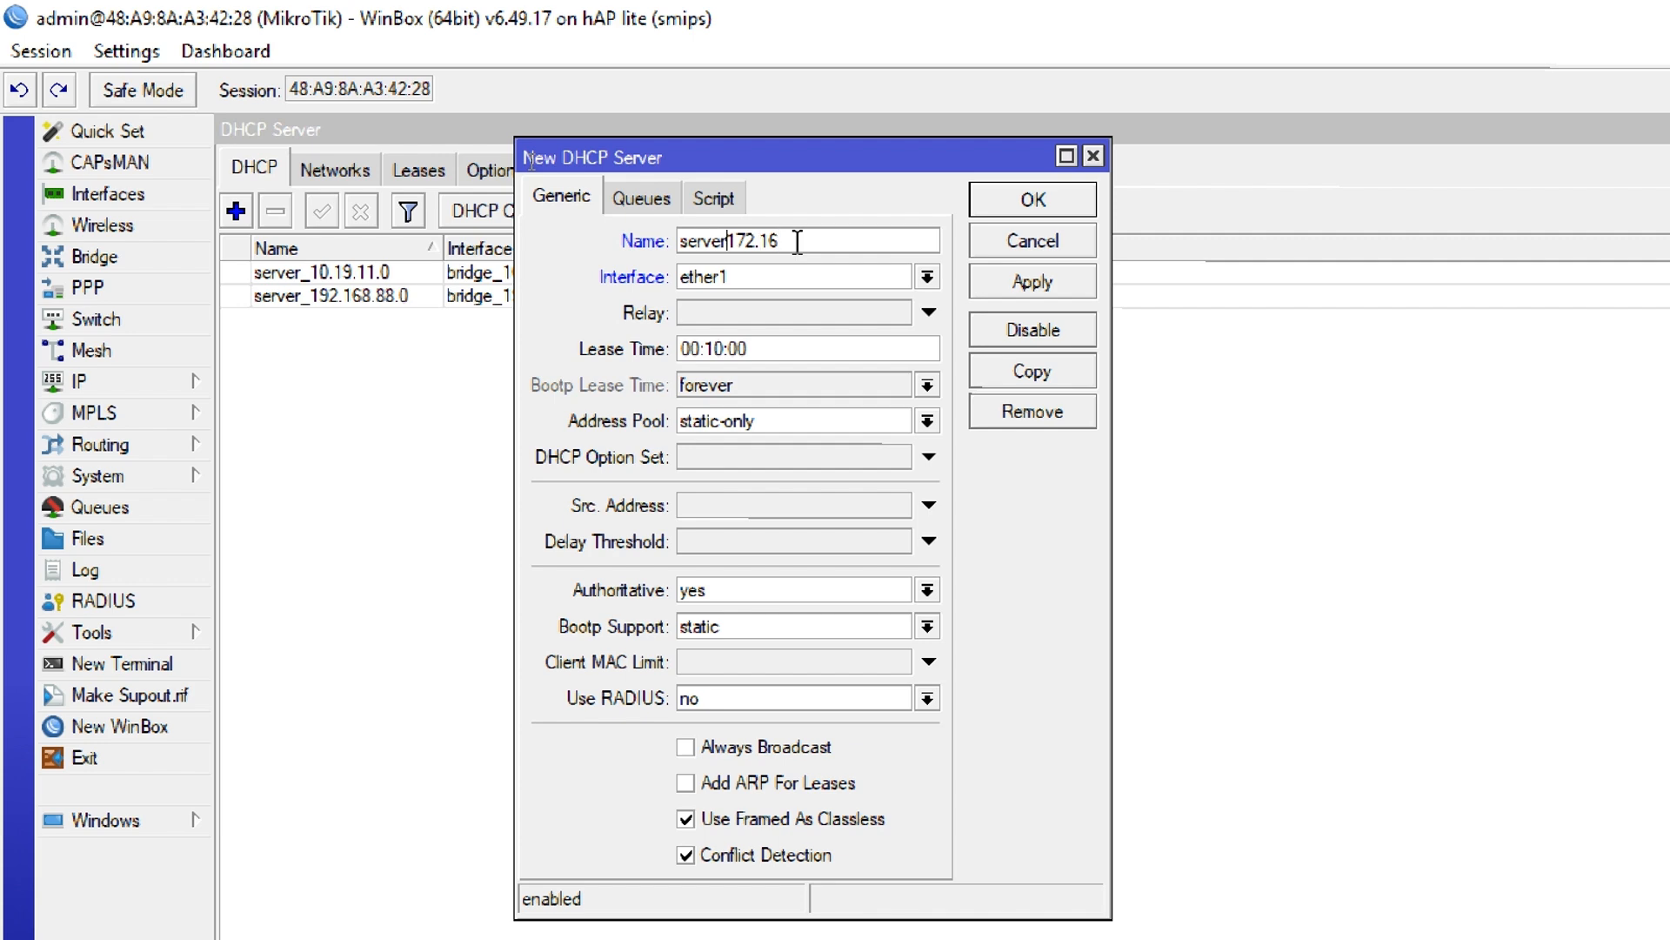
{"action": "type", "text": "_172.16.60.0"}
{"action": "left_click", "coordinate": [787, 278]}
{"action": "left_click", "coordinate": [783, 322]}
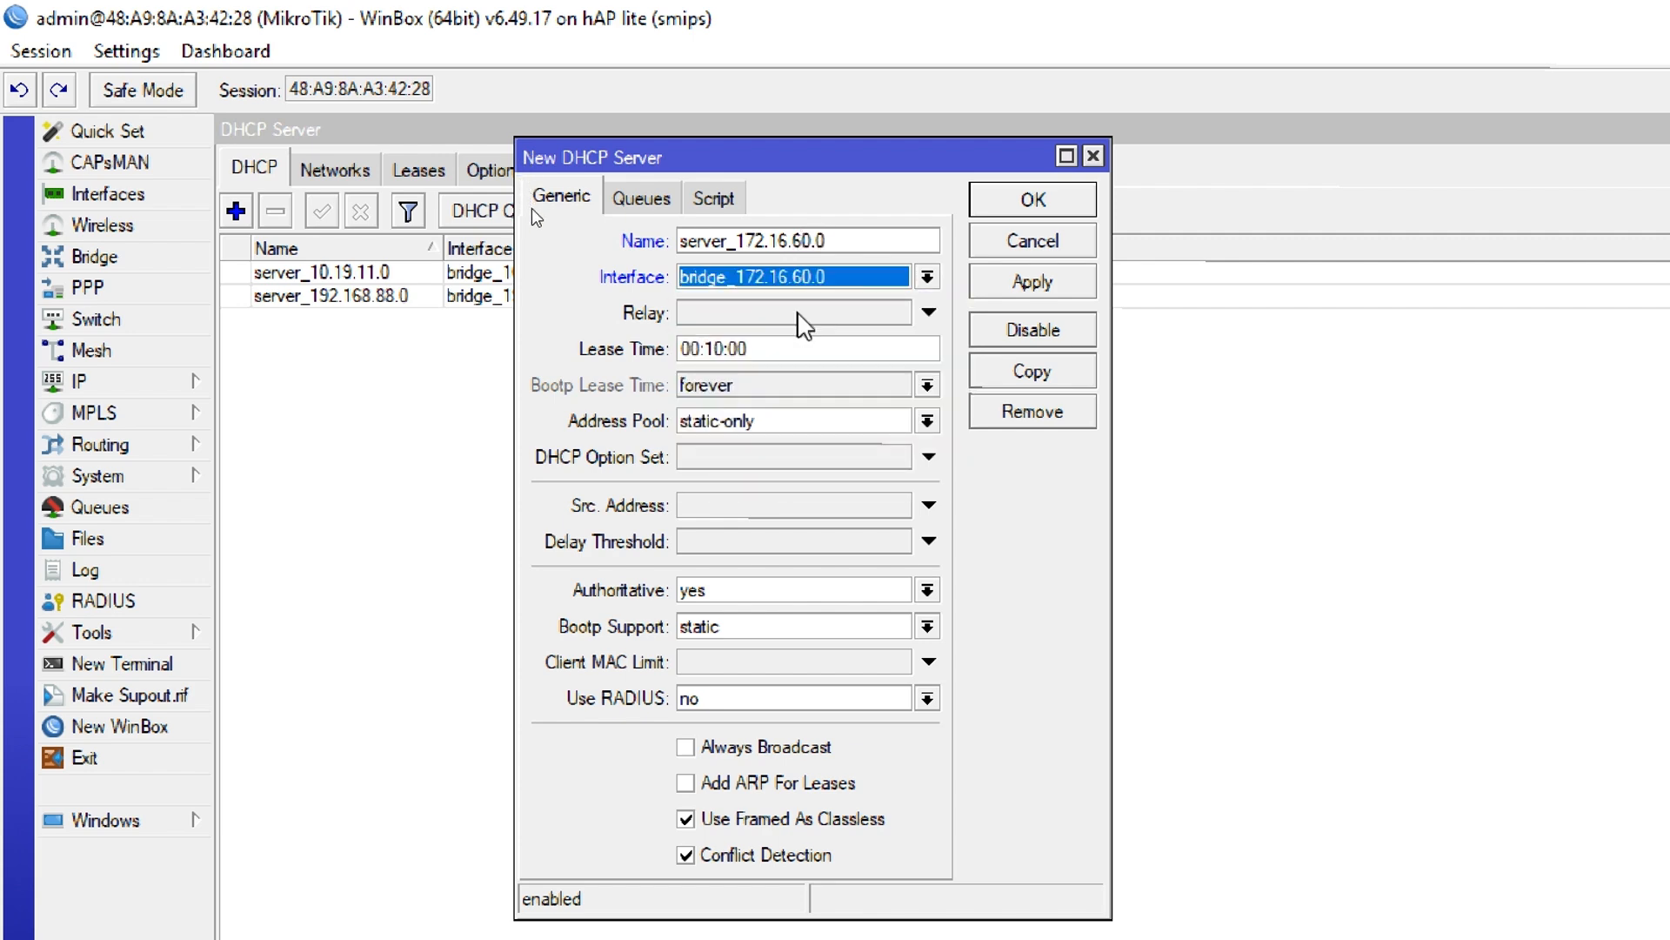
{"action": "left_click", "coordinate": [772, 424]}
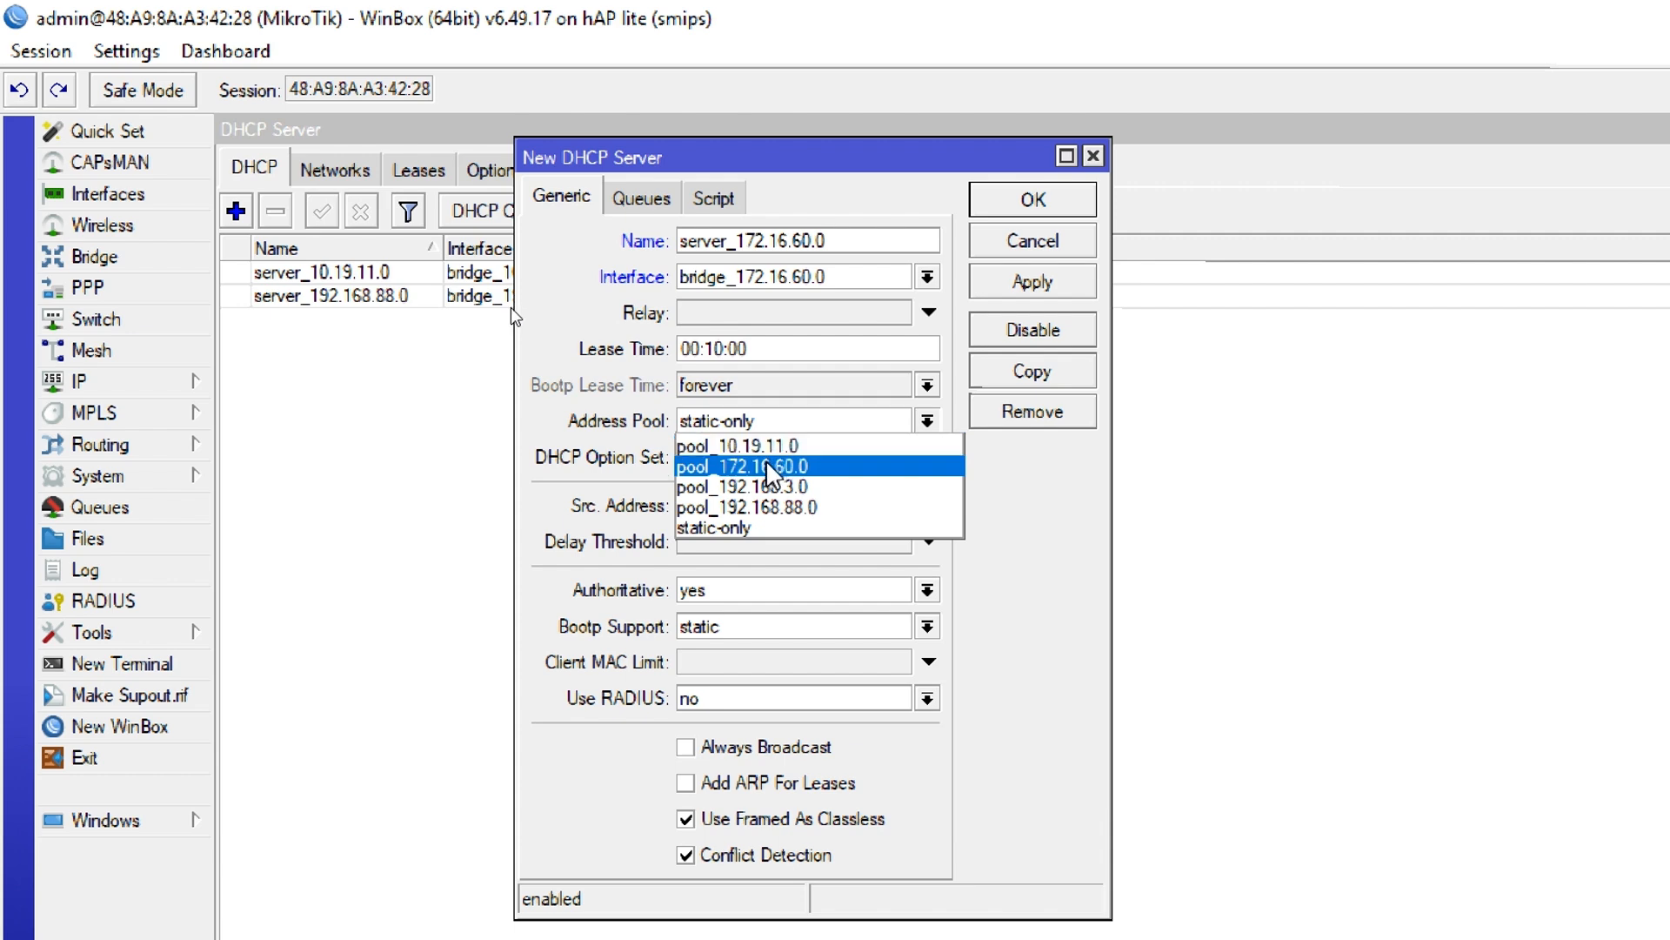
{"action": "left_click", "coordinate": [767, 467]}
{"action": "left_click", "coordinate": [1033, 200]}
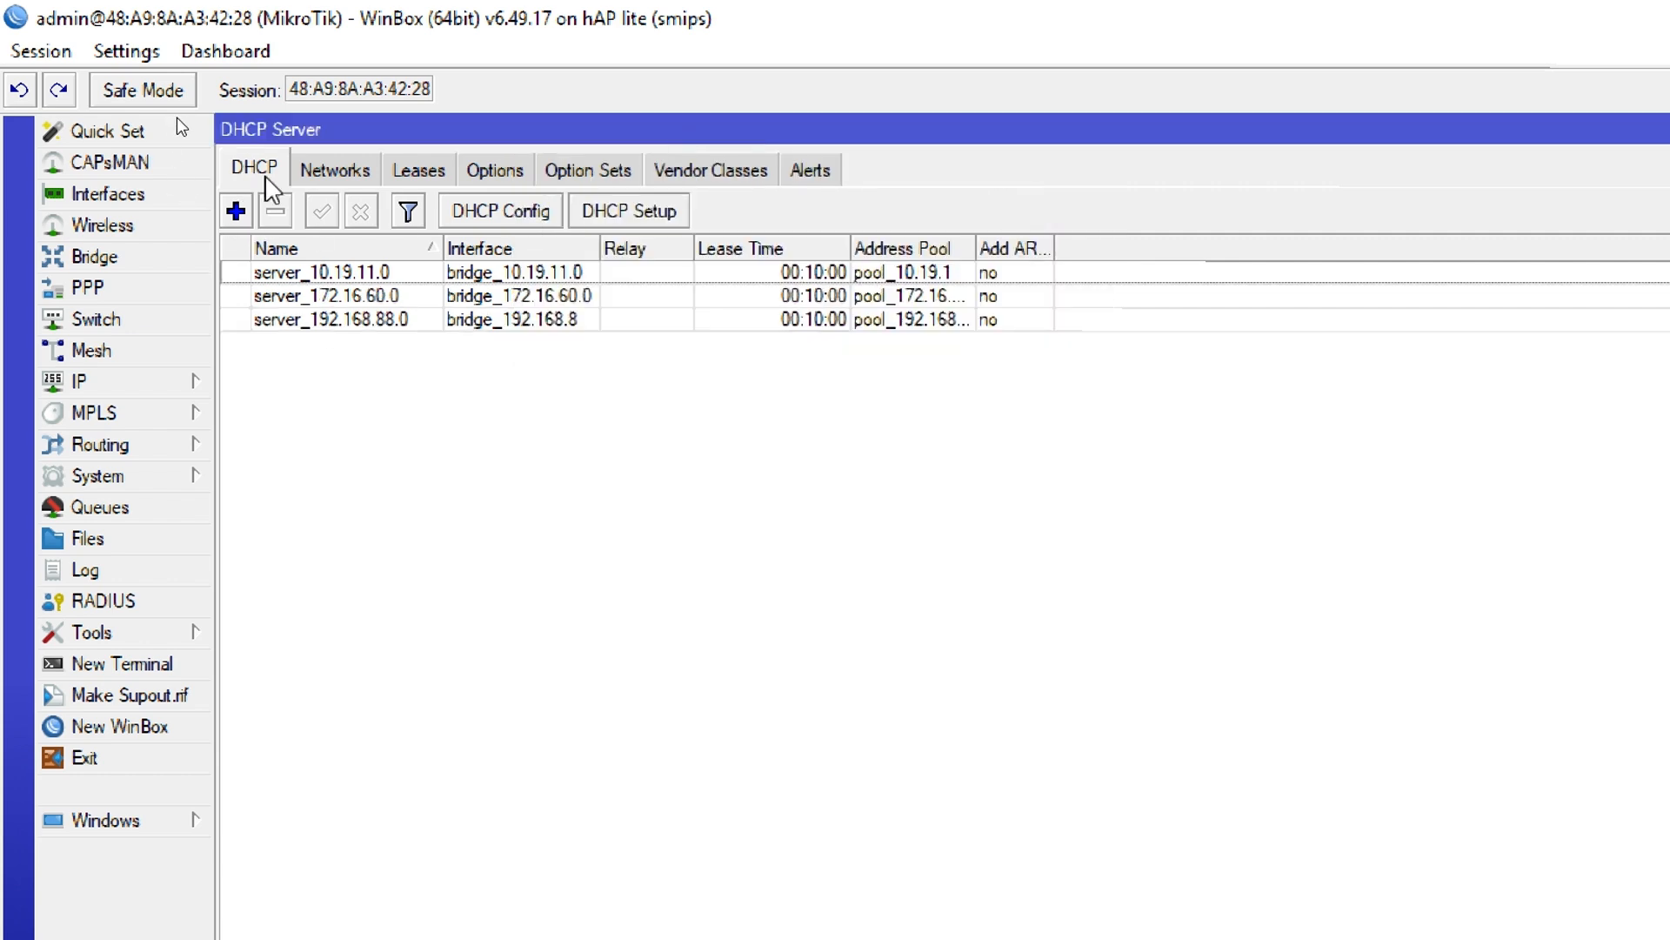
Create a DHCP server named server_192.168.3.0 on interface bridge_192.168.3.0 with address pool pool_192.168.3.0
{"action": "left_click", "coordinate": [236, 211]}
{"action": "left_click", "coordinate": [789, 241]}
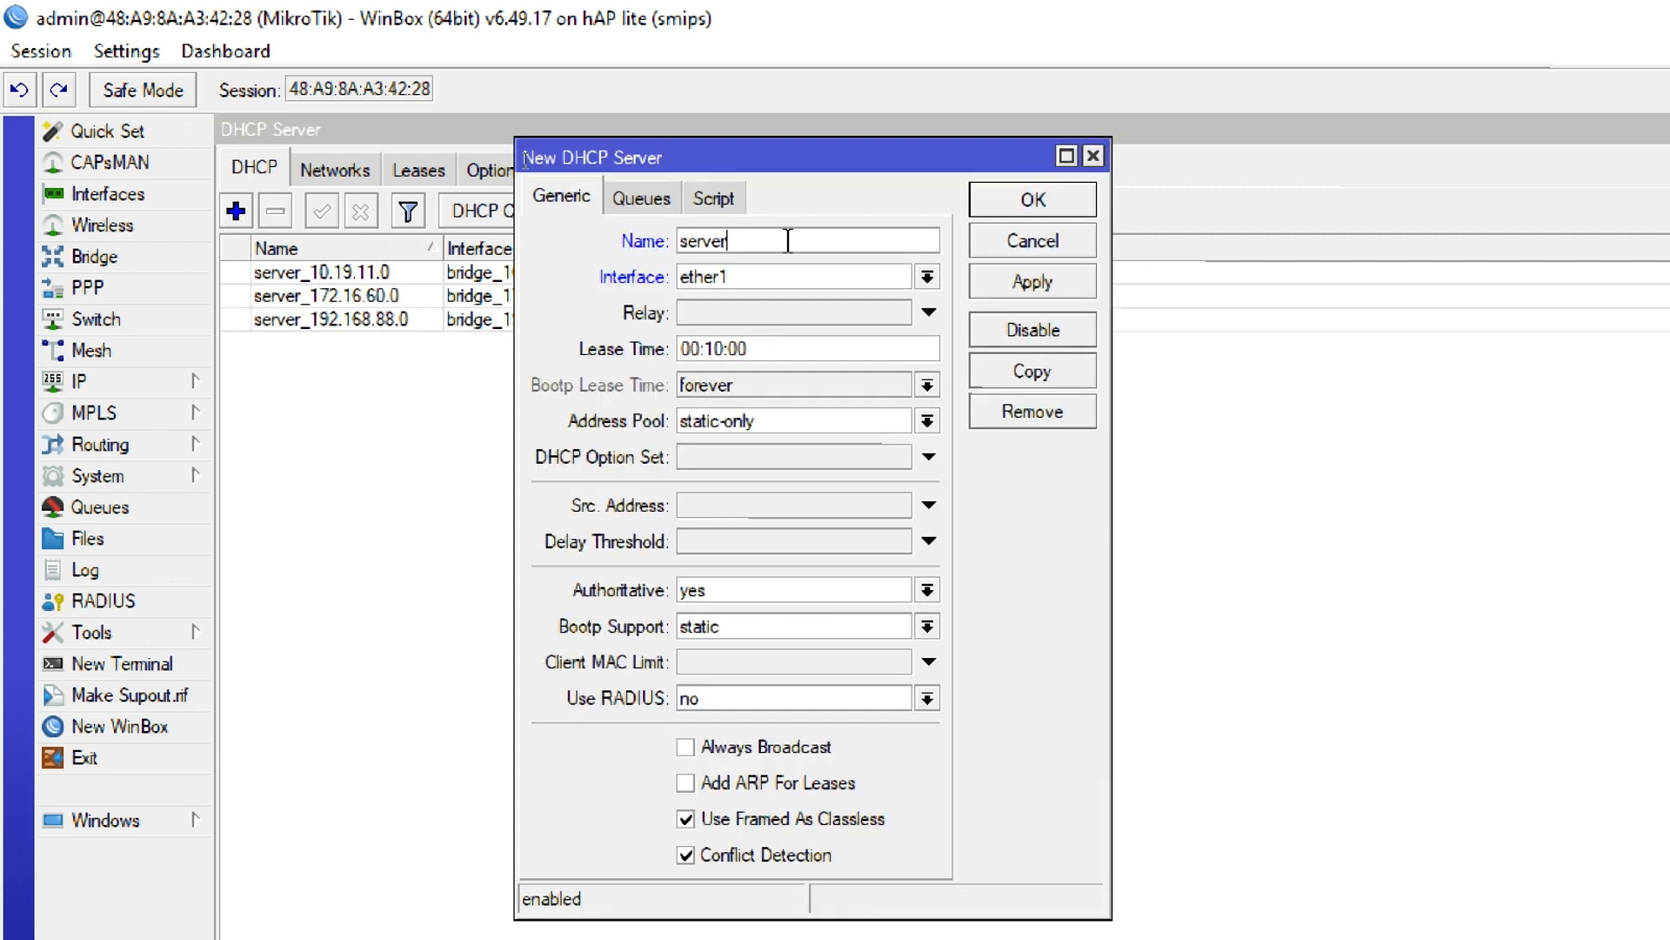
{"action": "type", "text": "_192.168.3.0"}
{"action": "left_click", "coordinate": [781, 278]}
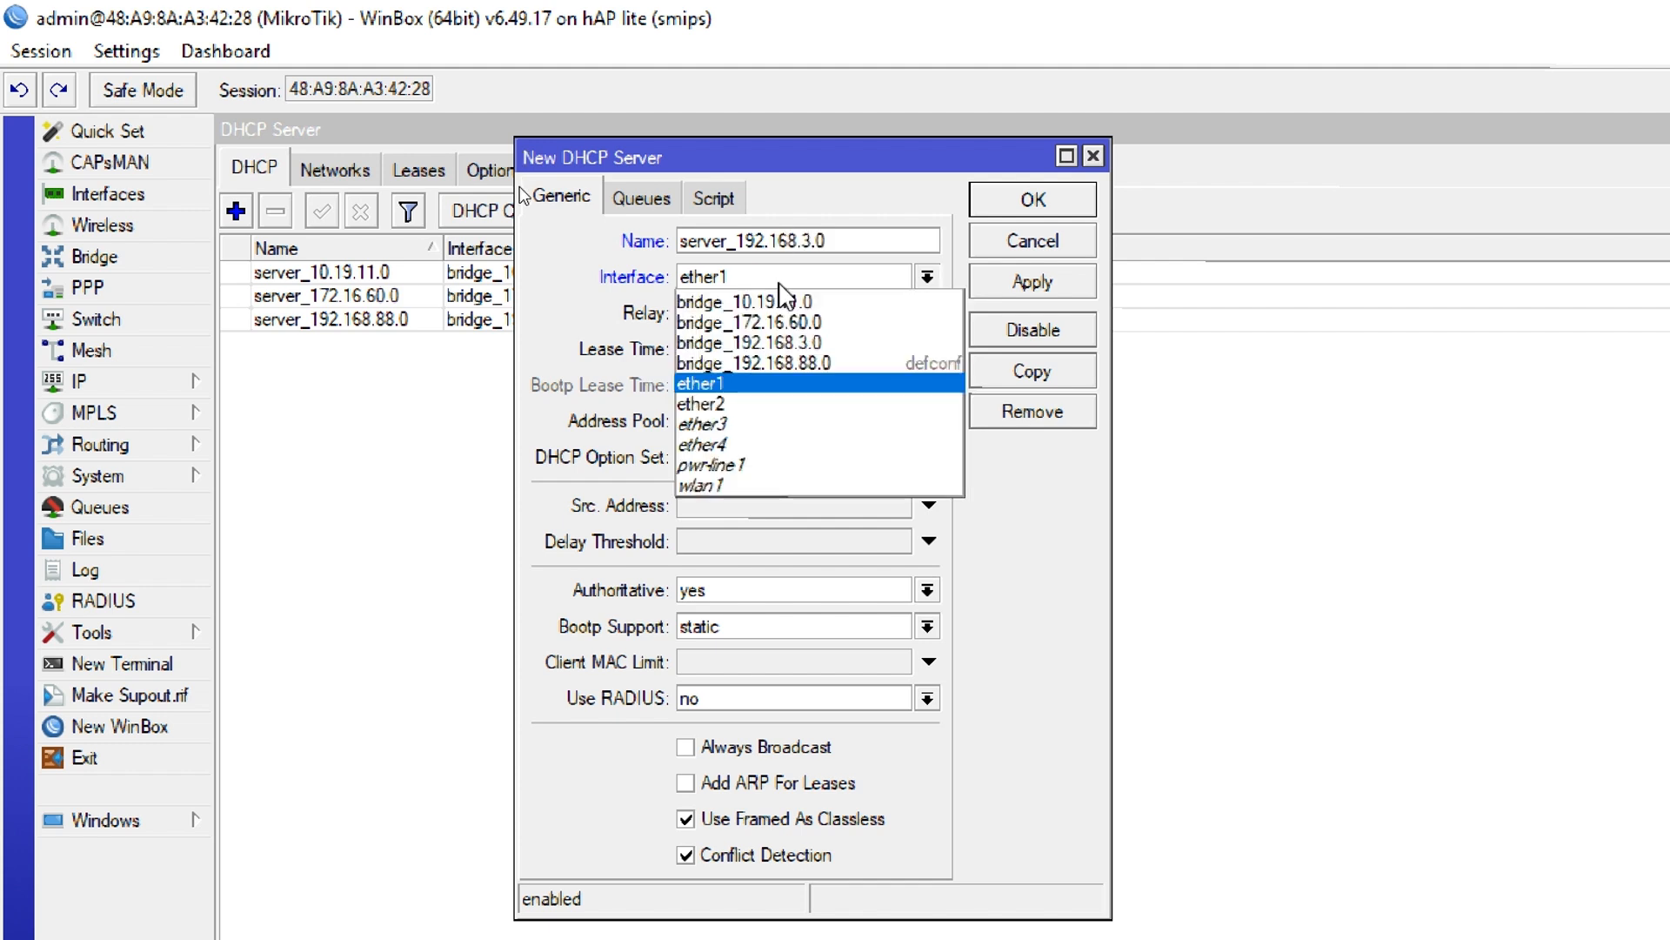
{"action": "left_click", "coordinate": [784, 336]}
{"action": "left_click", "coordinate": [741, 422]}
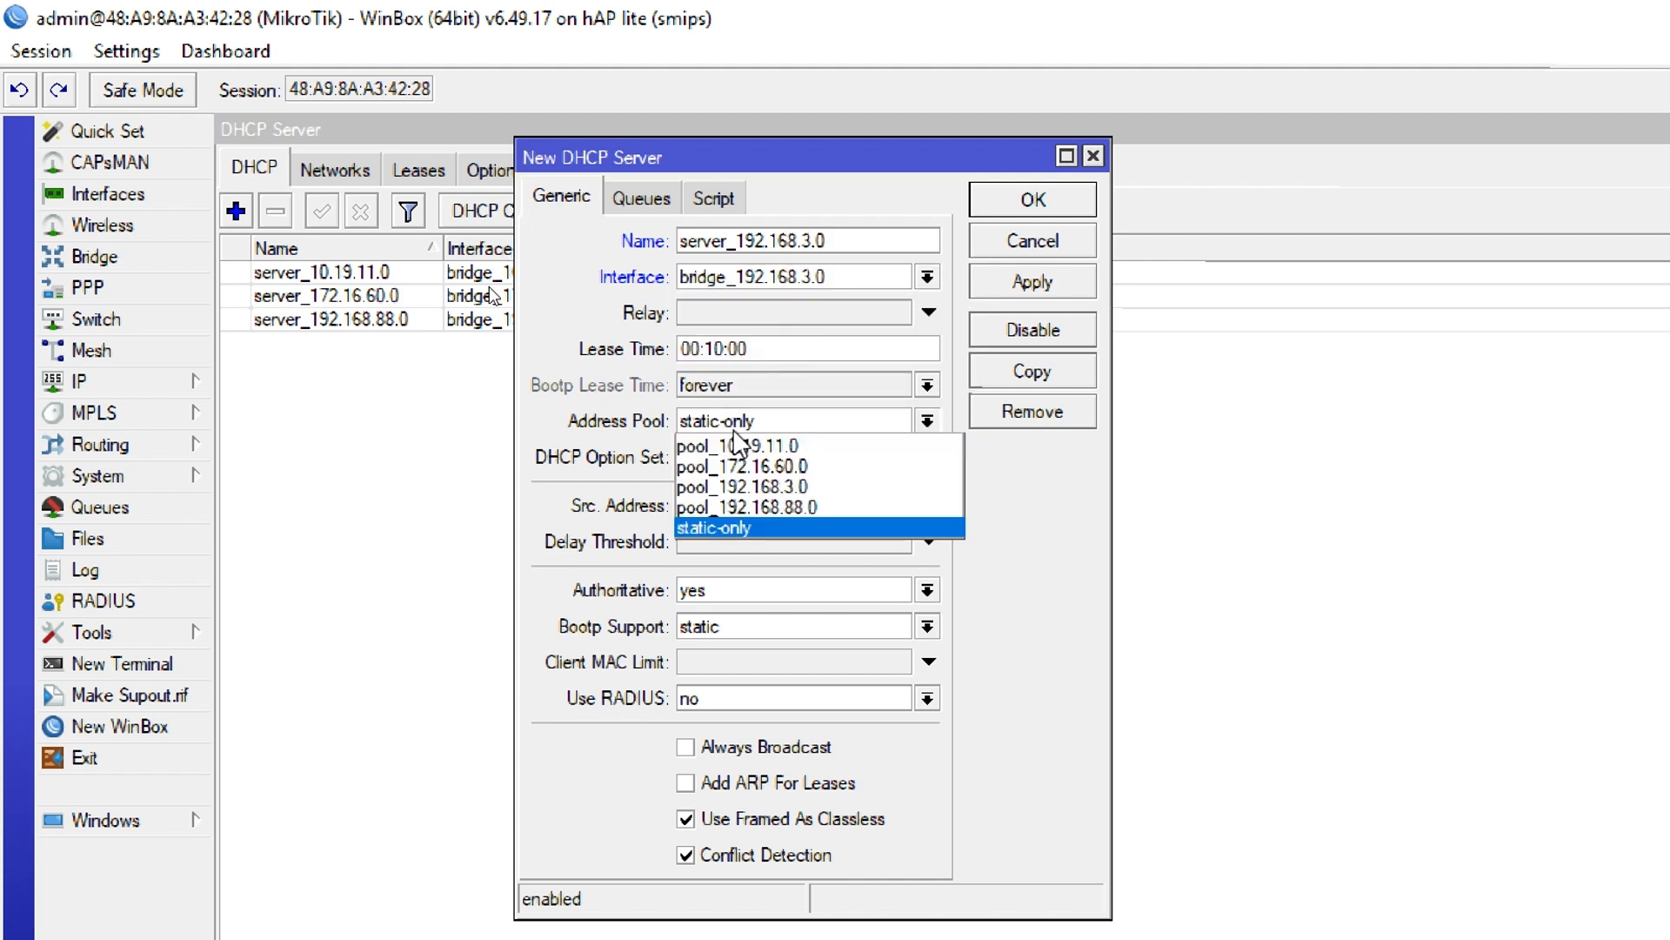
{"action": "left_click", "coordinate": [750, 480]}
{"action": "left_click", "coordinate": [1055, 203]}
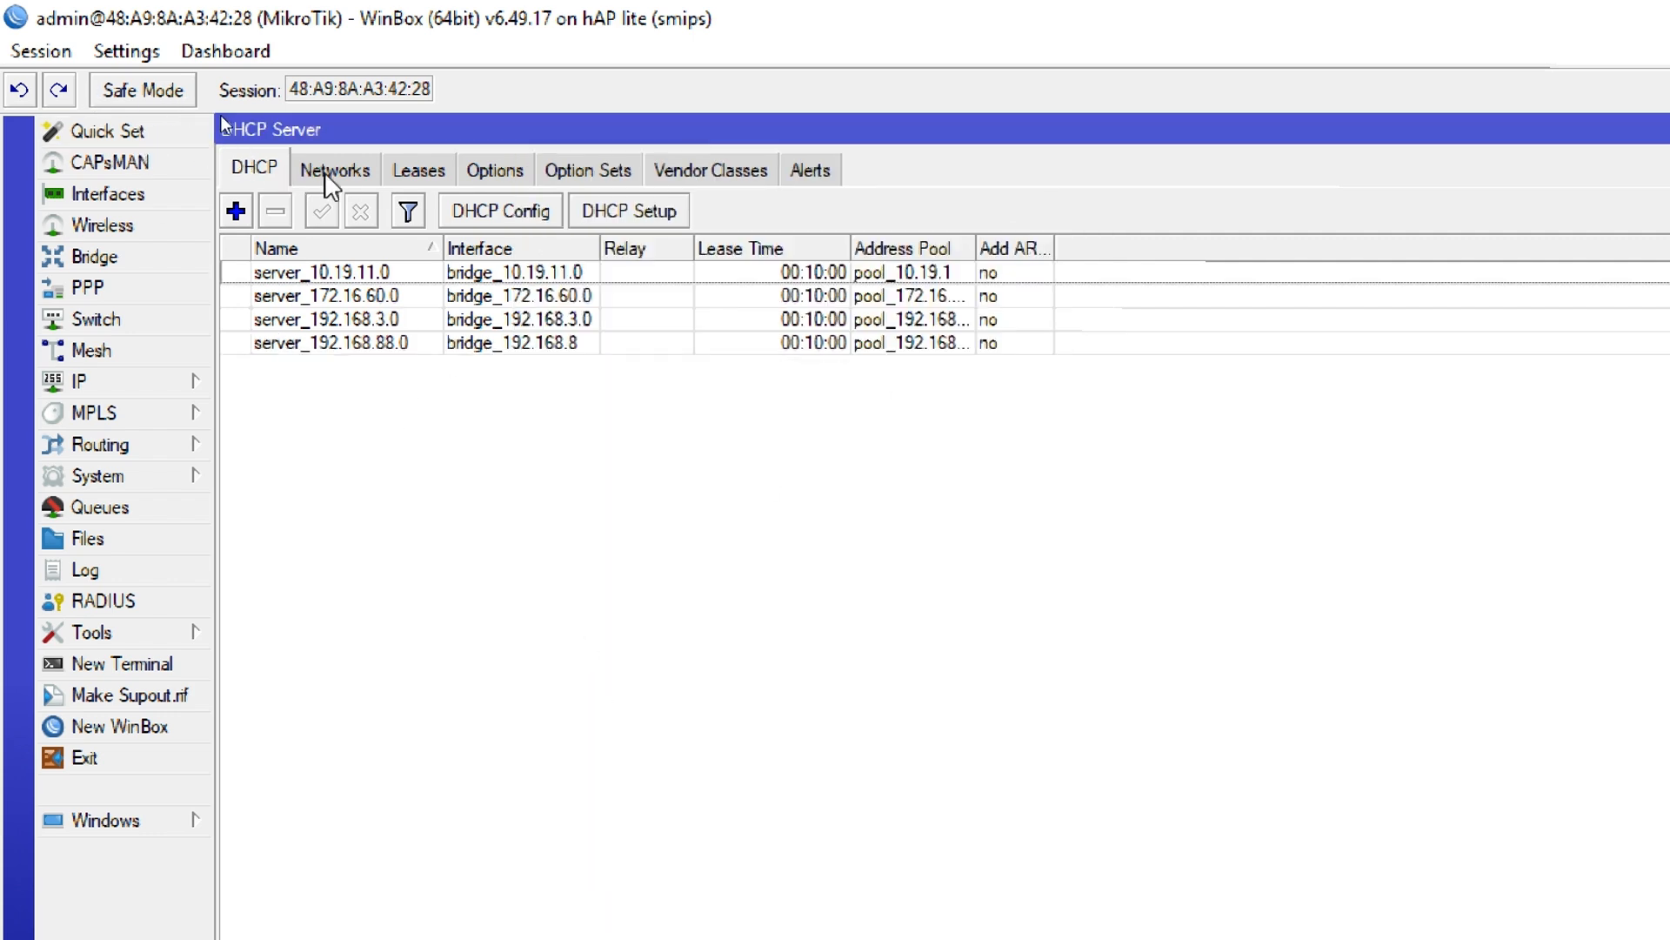
Show the DHCP networks and examine the address, gateway and DNS settings of the defconf network
{"action": "left_click", "coordinate": [344, 183]}
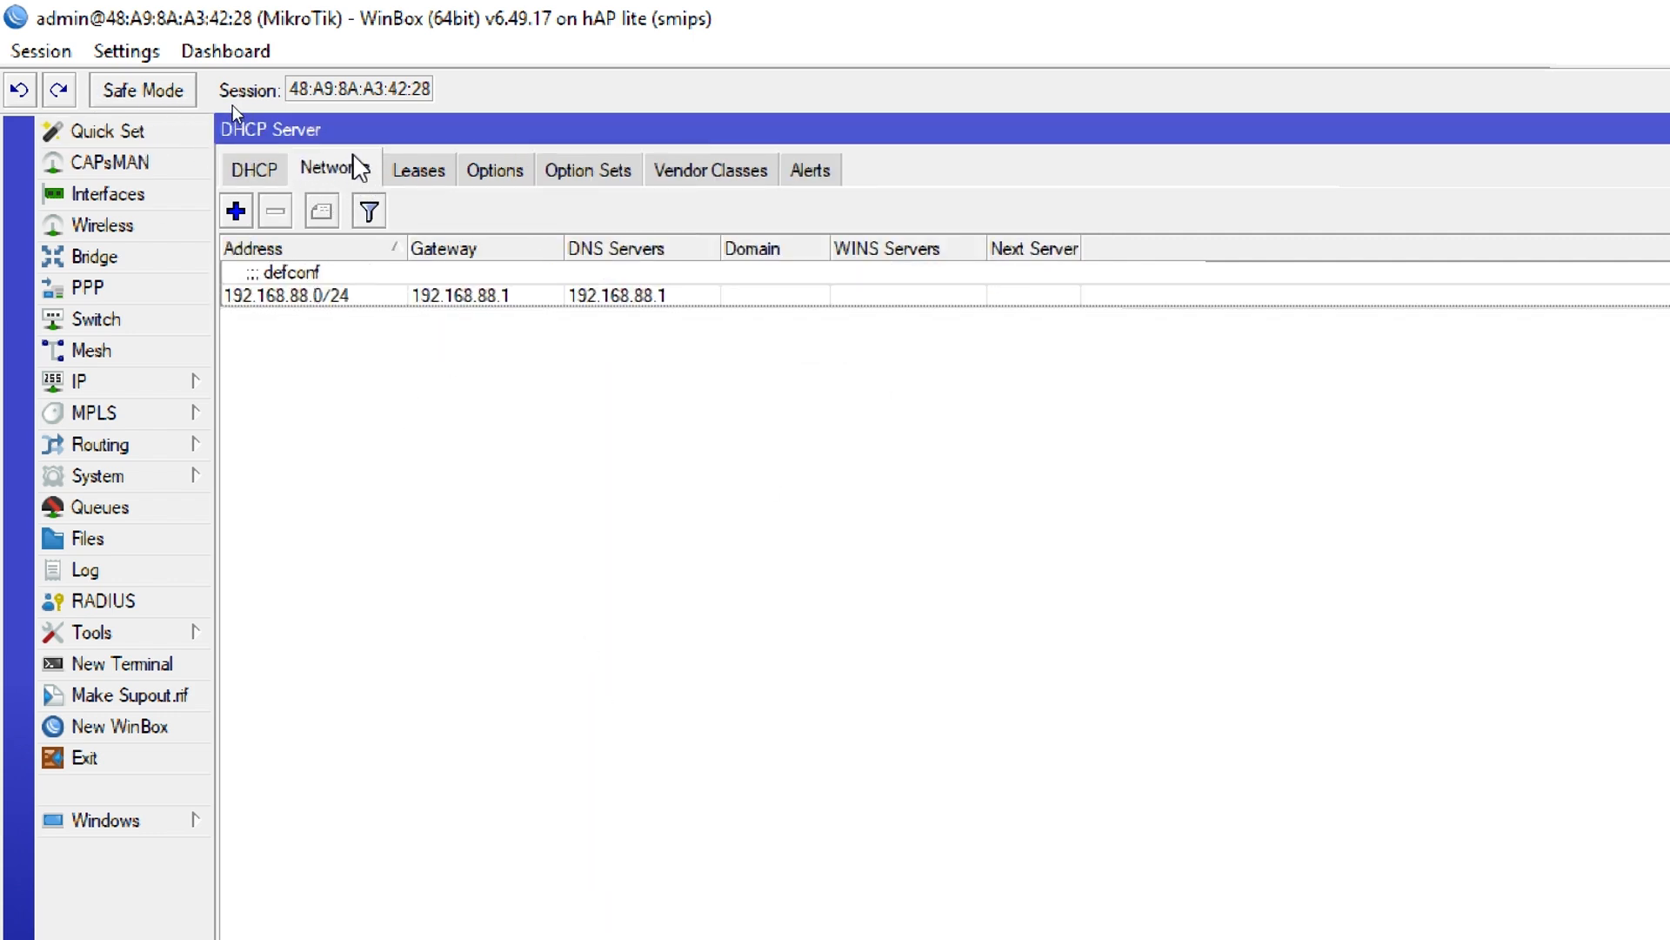
{"action": "double_click", "coordinate": [318, 298]}
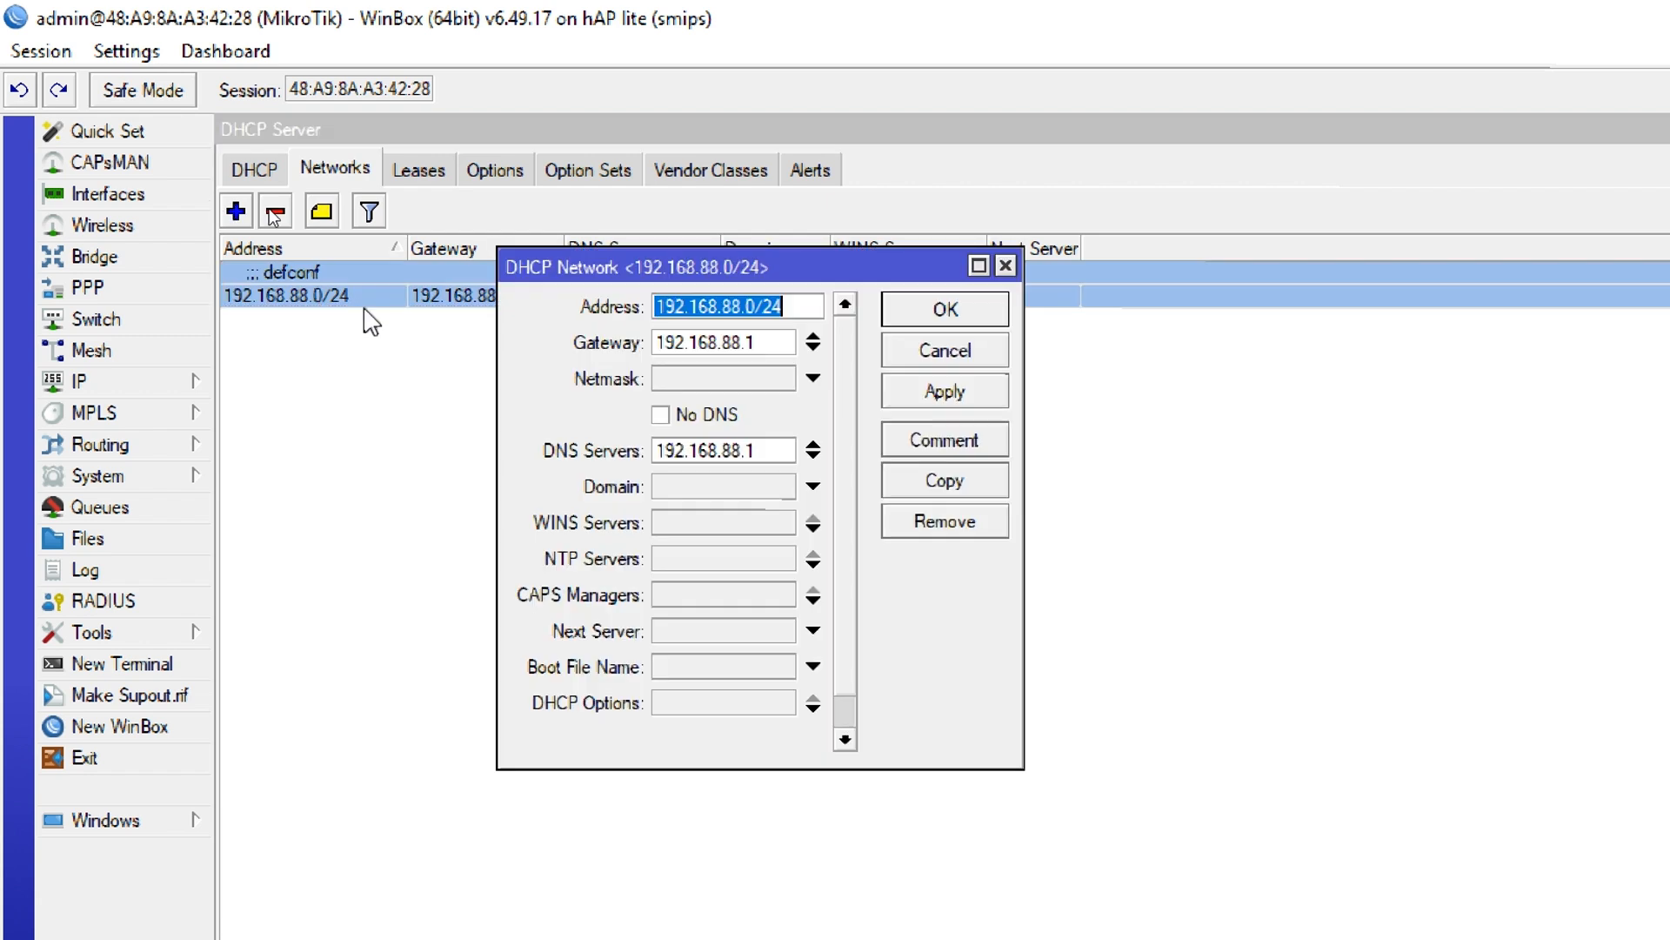
{"action": "left_click", "coordinate": [781, 311]}
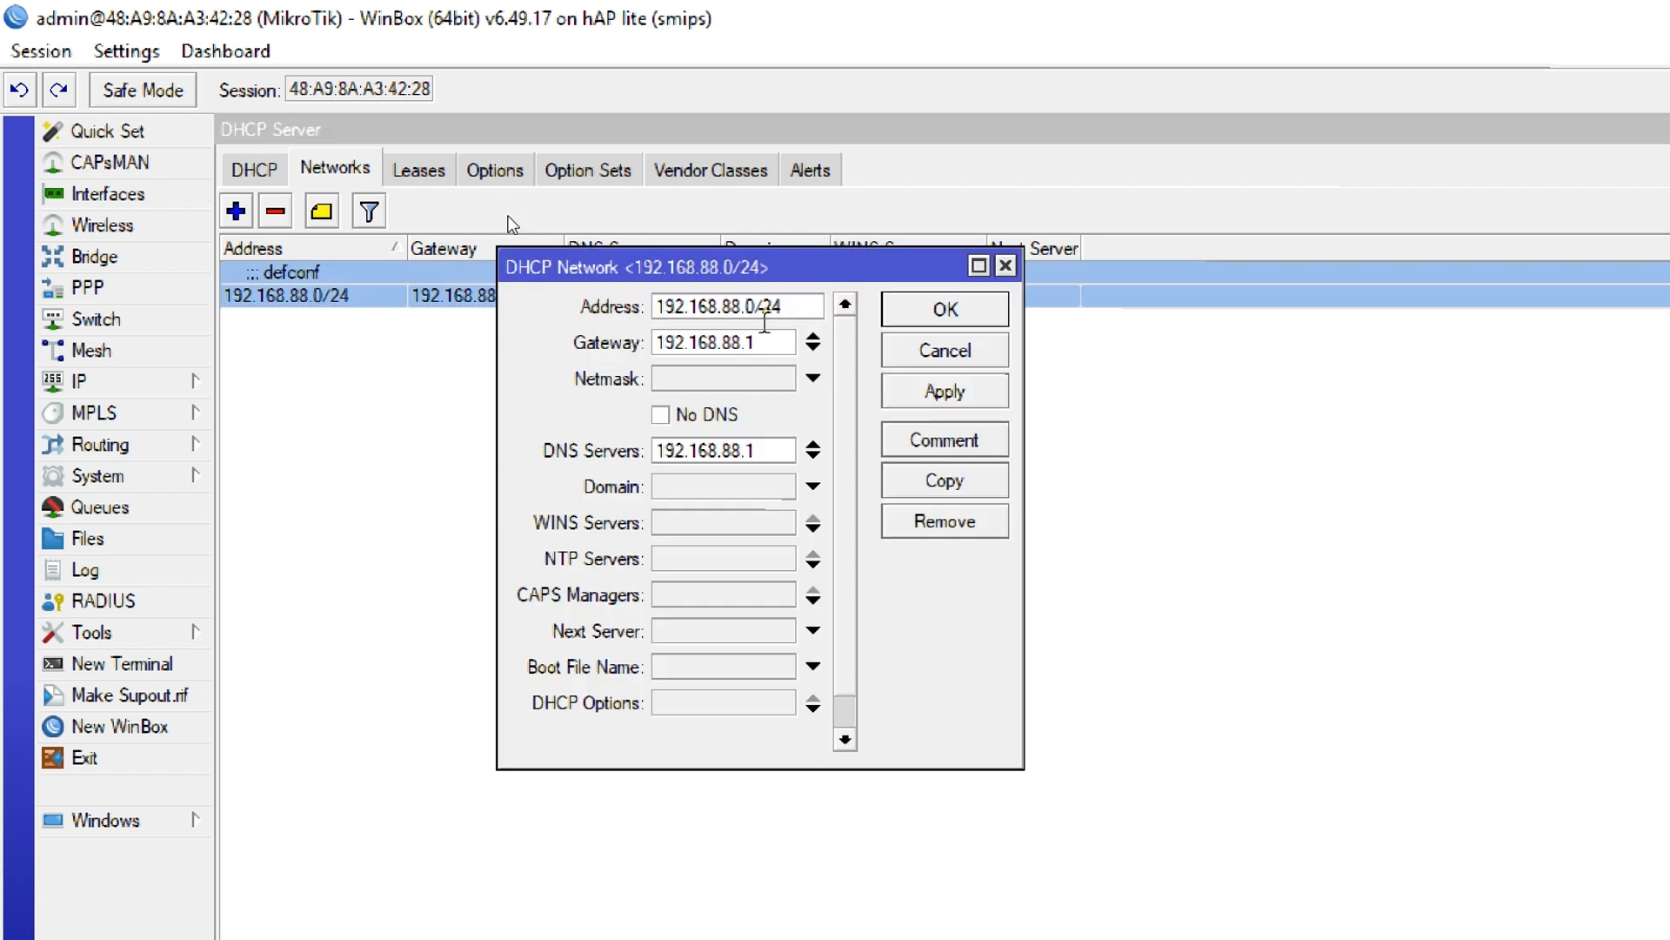
{"action": "left_click", "coordinate": [1006, 266]}
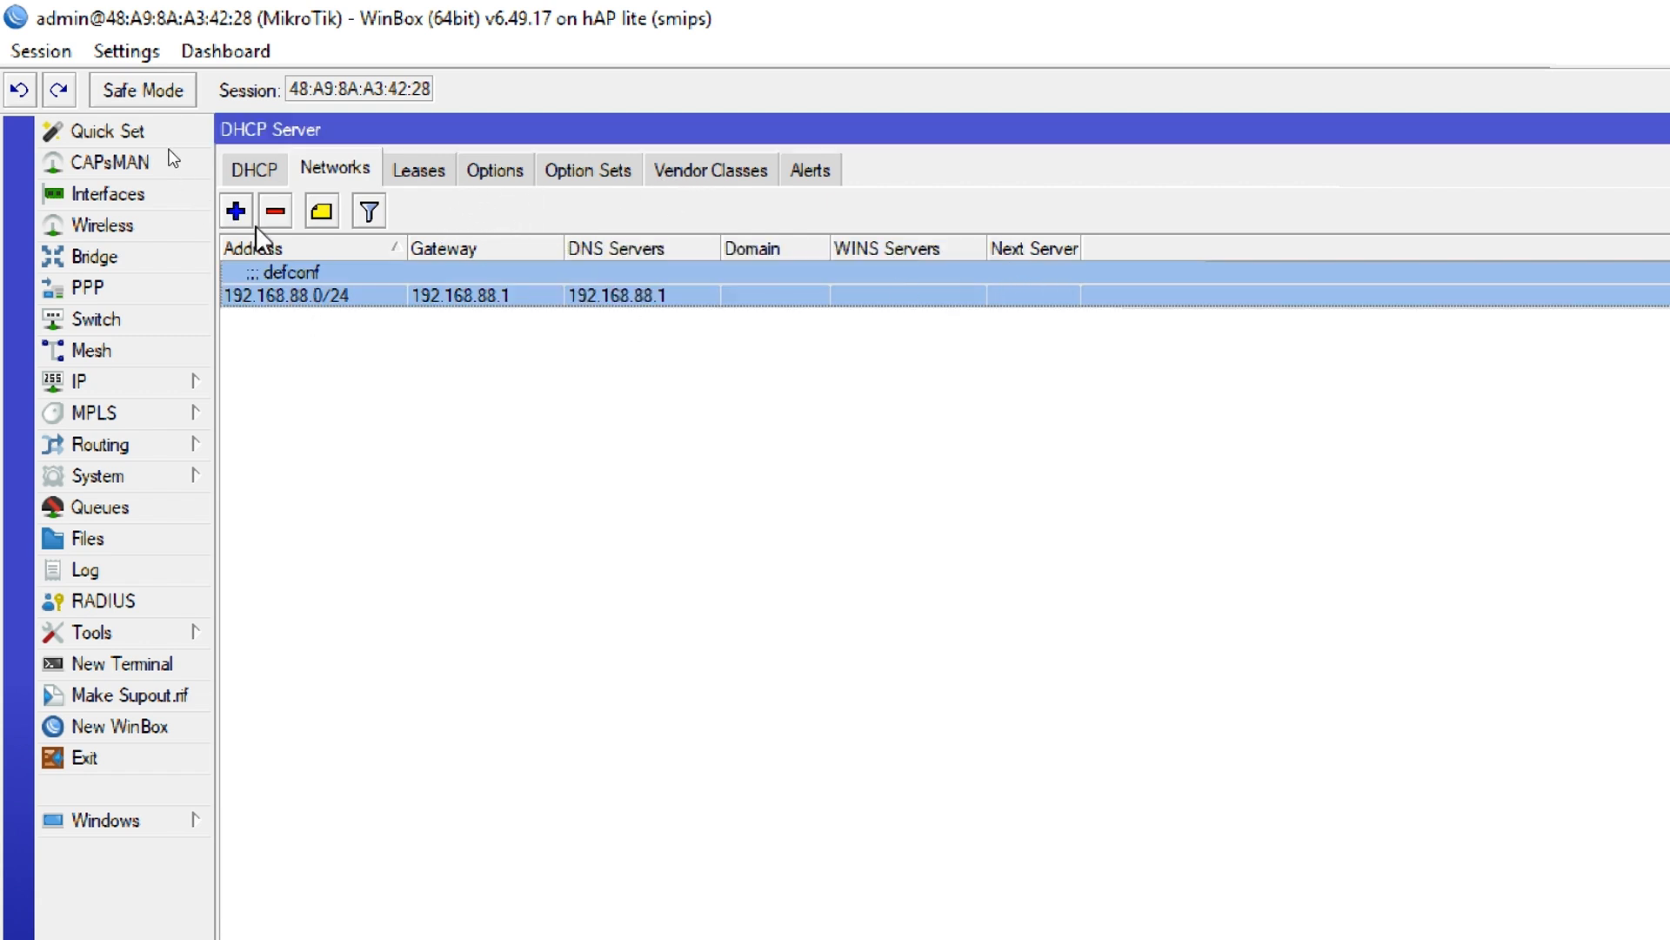
Add a DHCP network for 10.19.11.0/24 with gateway 10.19.11.1 and DNS server 8.8.8.8
{"action": "left_click", "coordinate": [237, 213]}
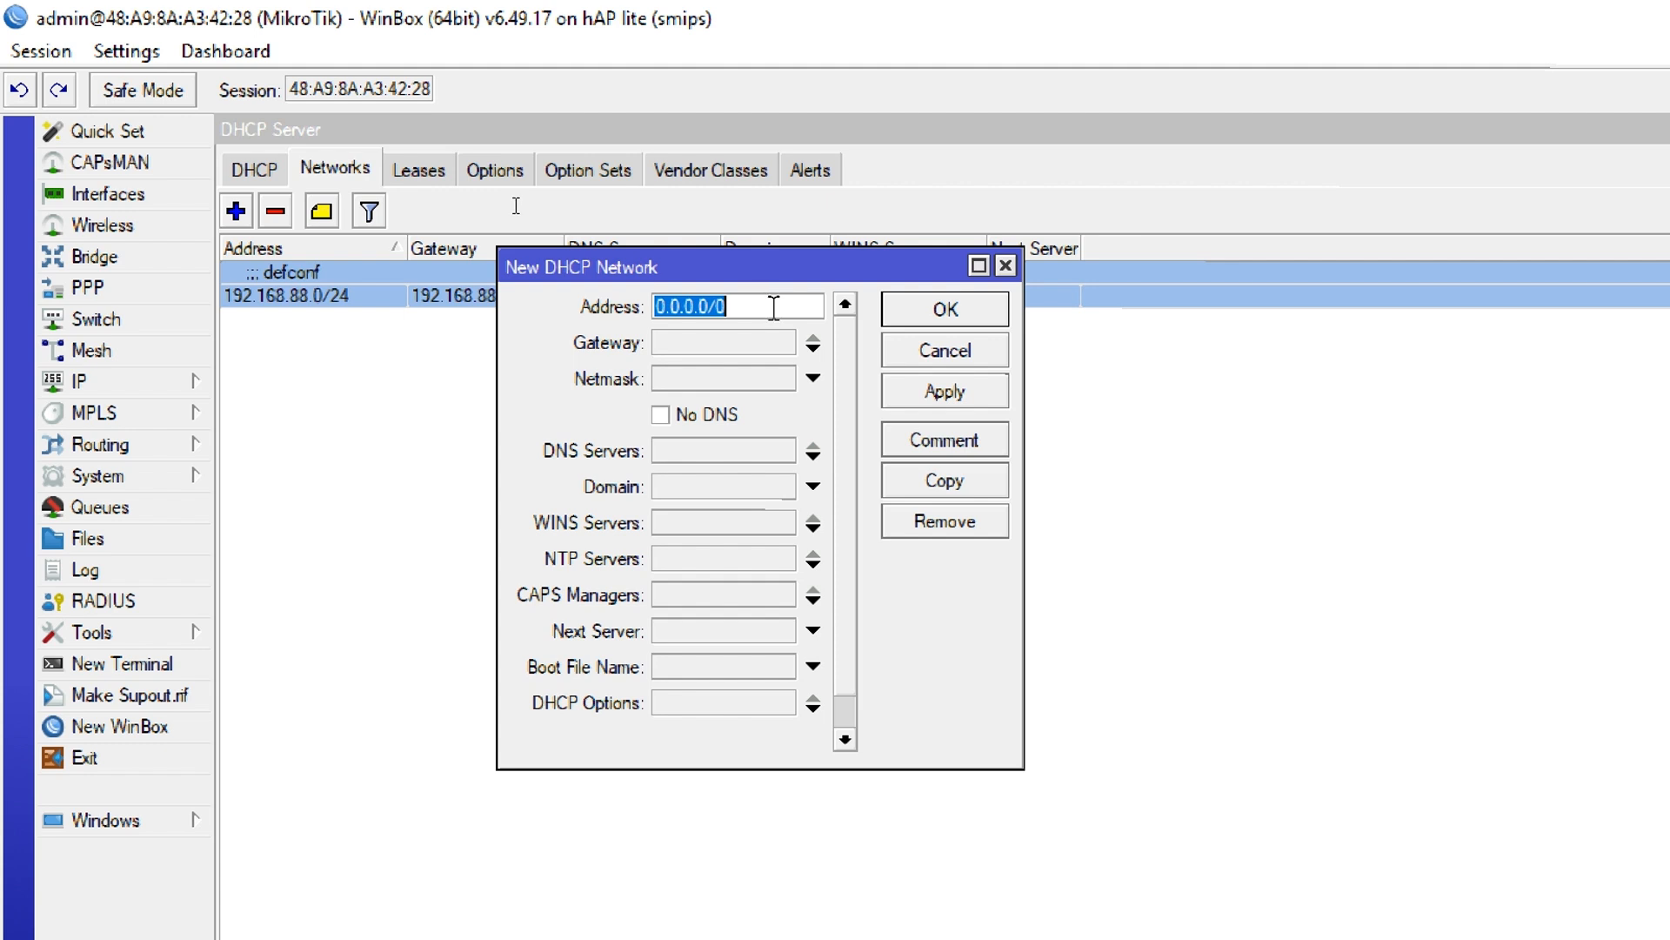
{"action": "type", "text": "10.19.11."}
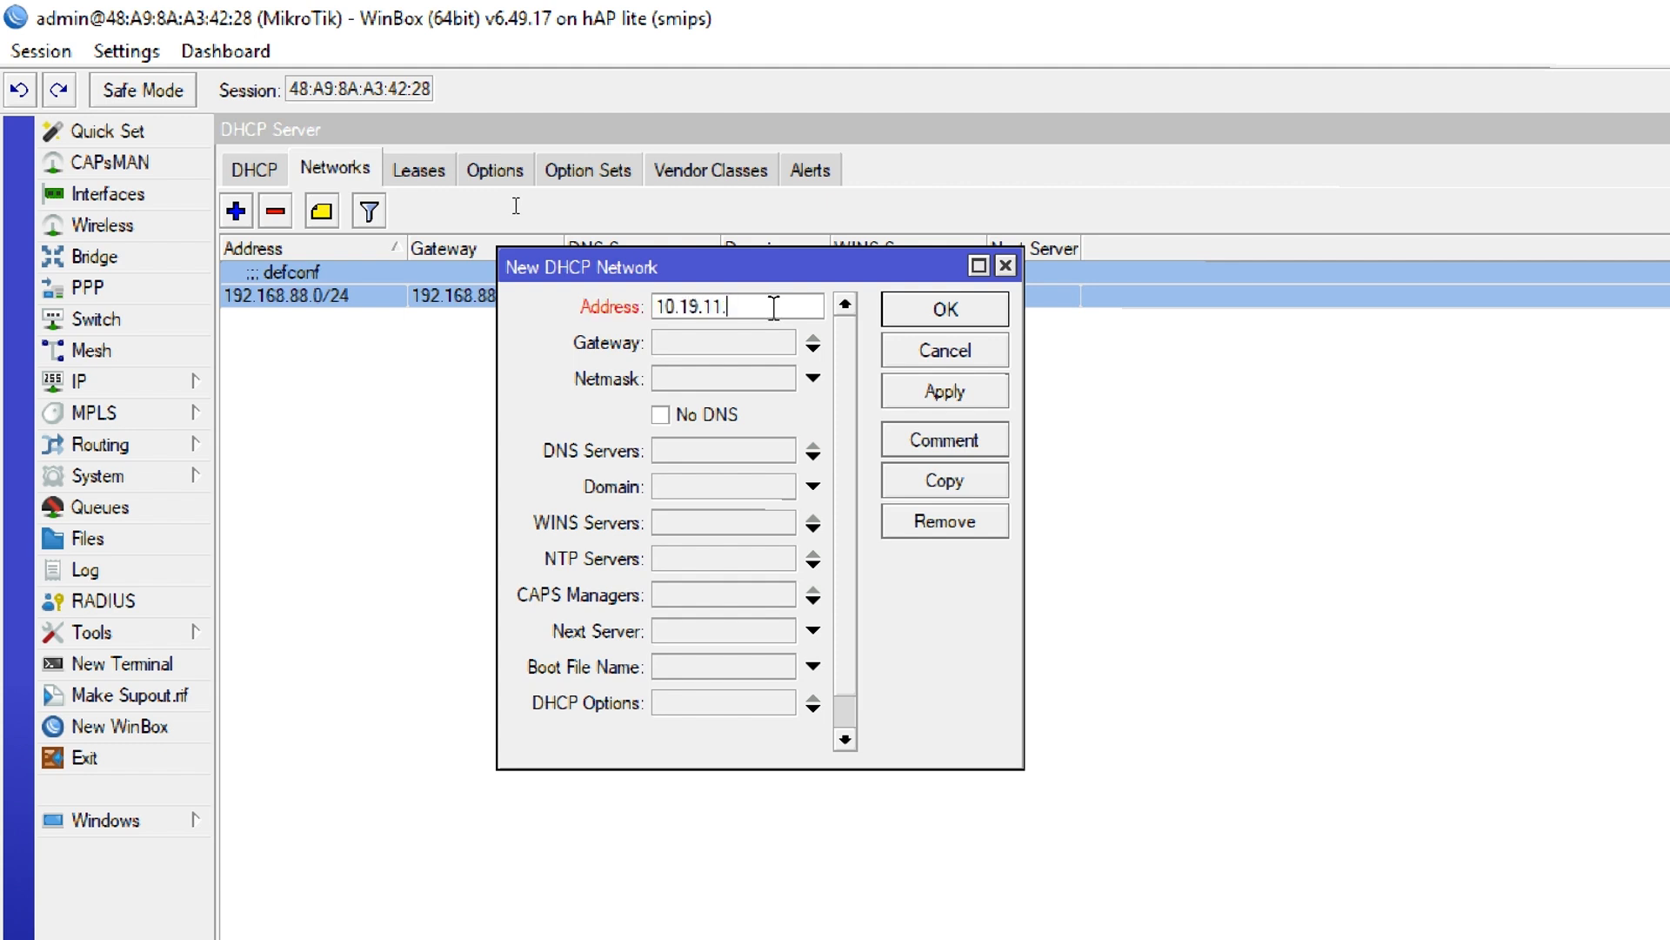
{"action": "type", "text": "0."}
{"action": "key", "text": "BackSpace"}
{"action": "left_click", "coordinate": [794, 343]}
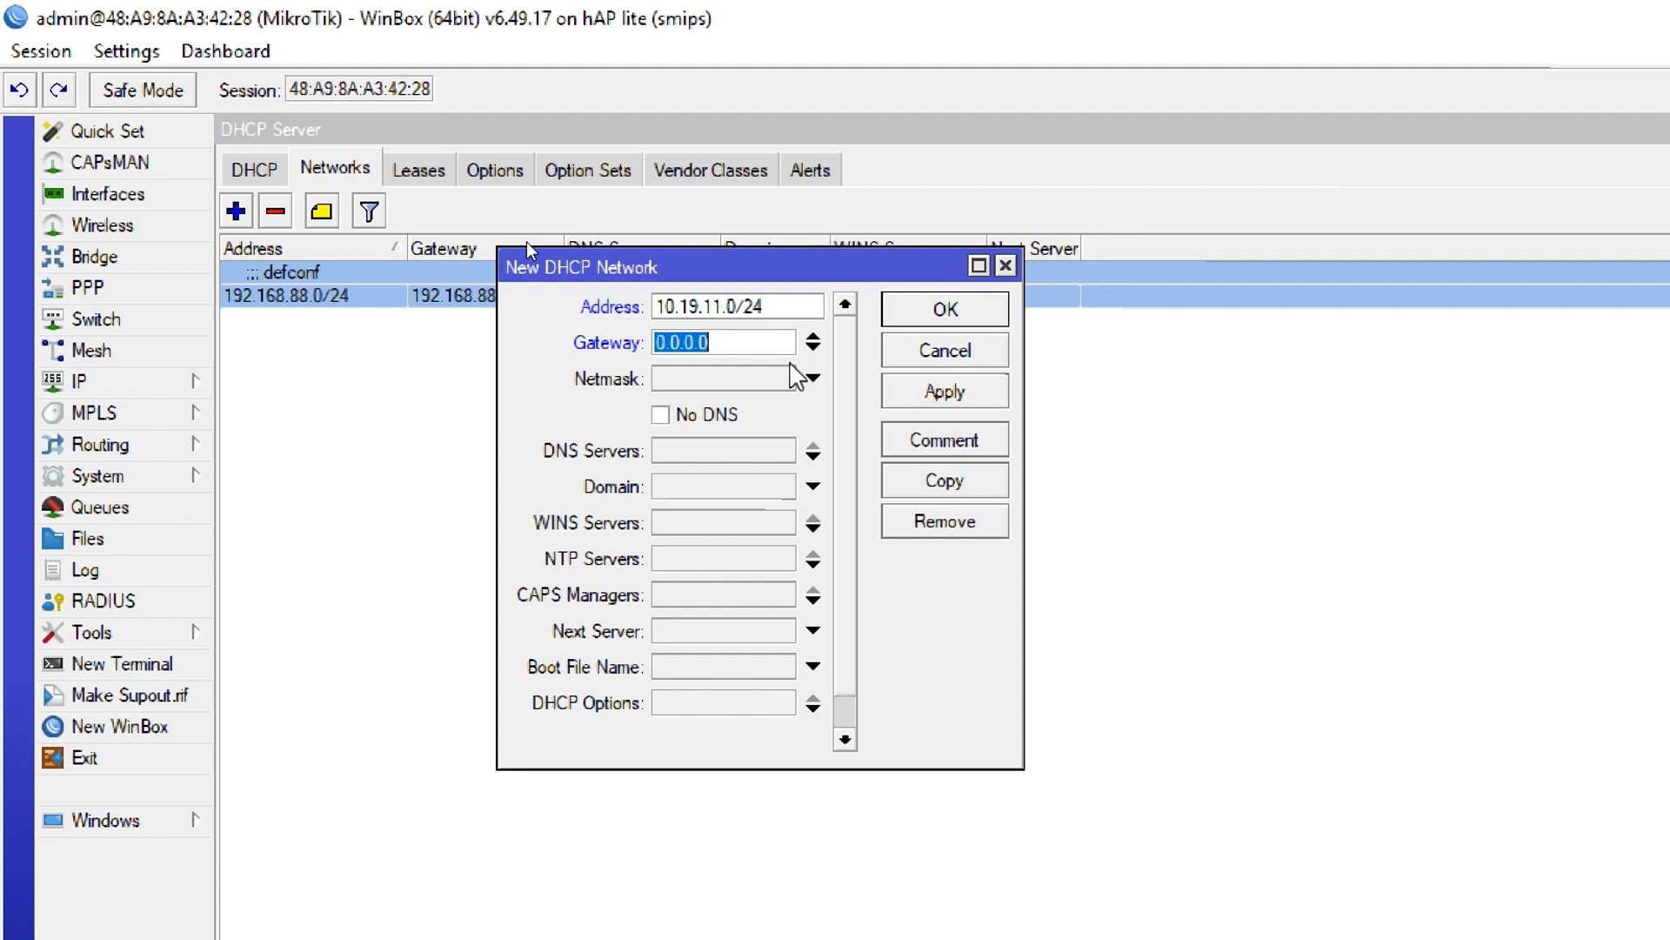
{"action": "type", "text": "10.19.11.1"}
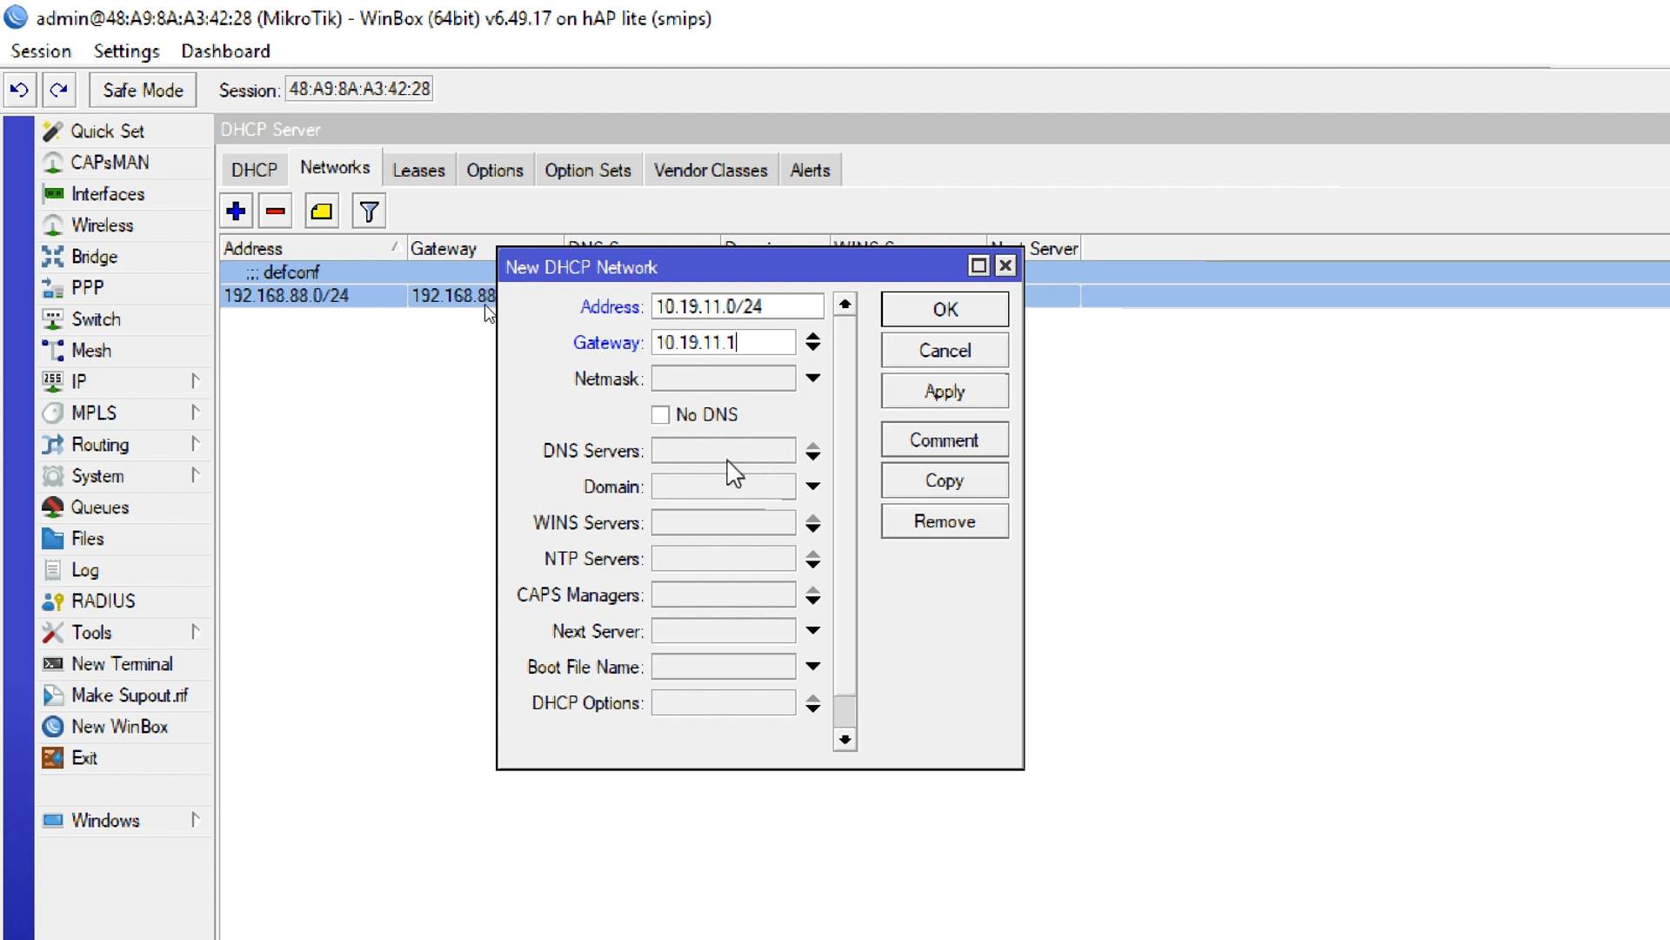
{"action": "left_click", "coordinate": [733, 452]}
{"action": "type", "text": "8.8.8.8"}
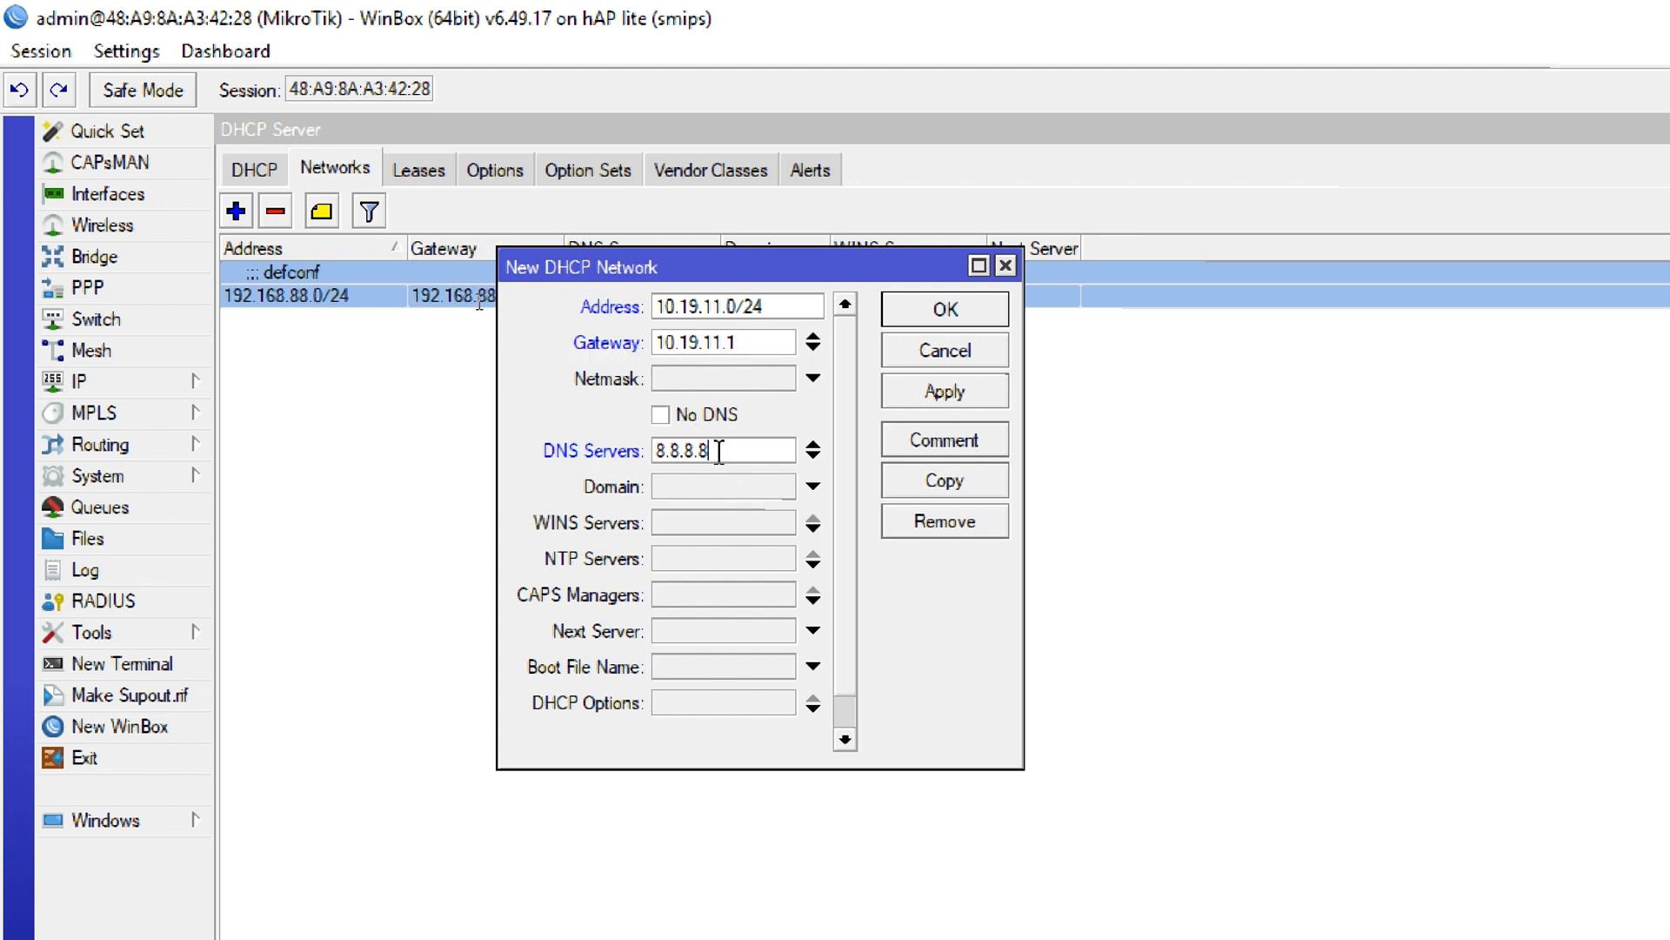
{"action": "left_click", "coordinate": [905, 322]}
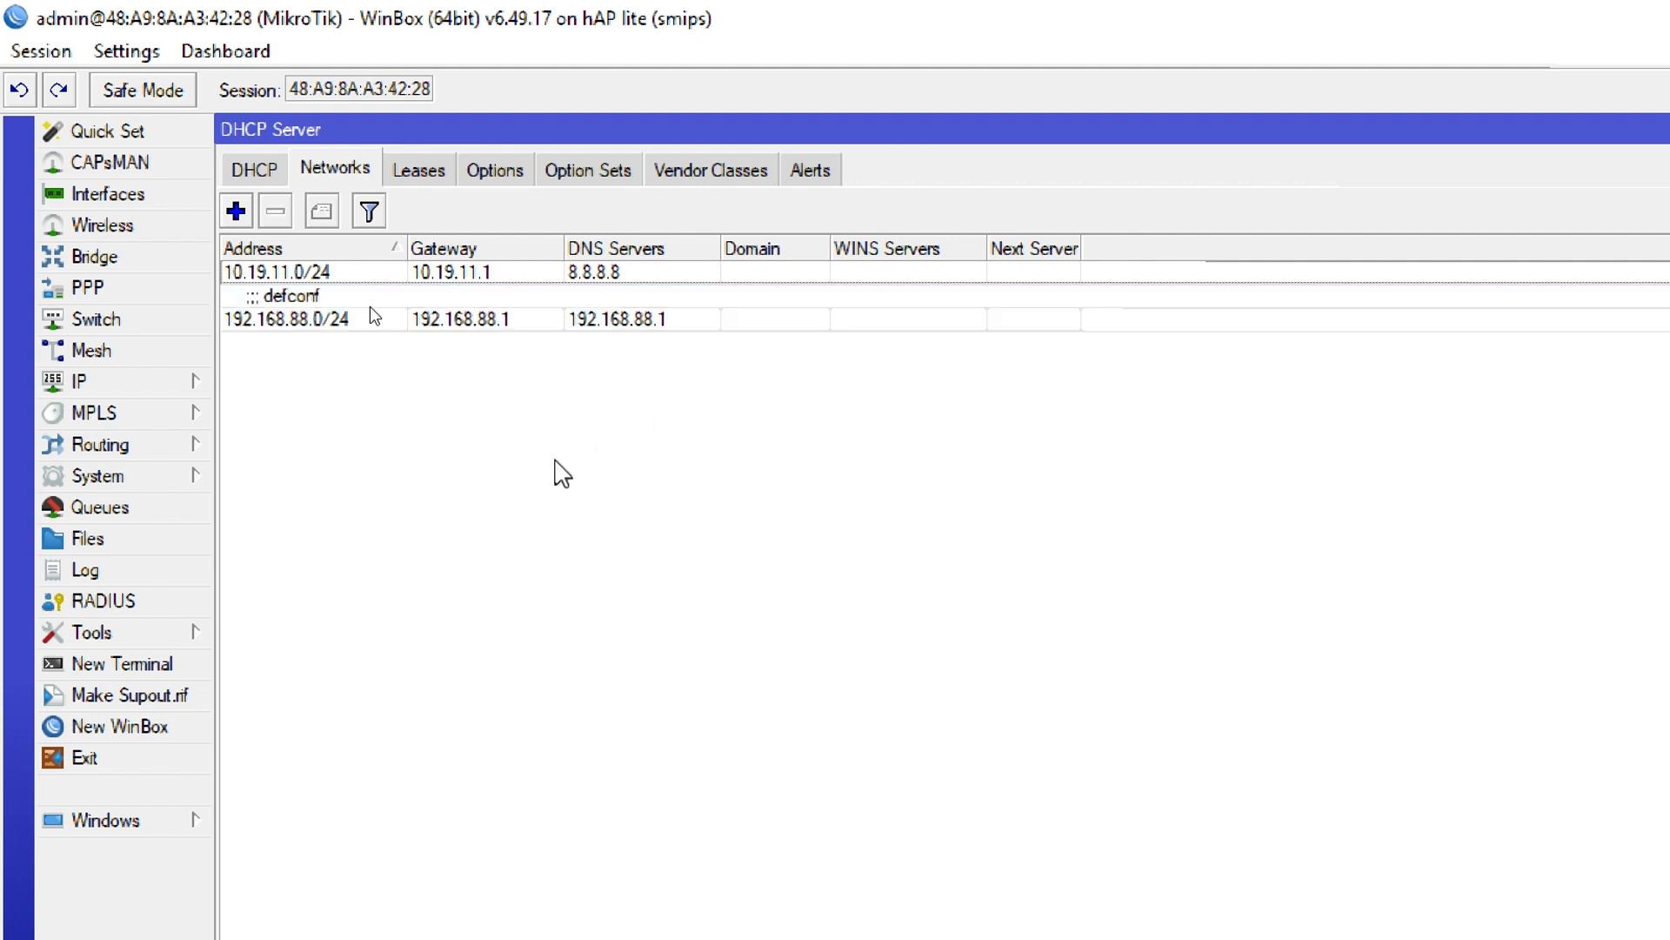
Add a DHCP network for 172.16.60.0/24 with gateway 172.16.60.1 and DNS server 8.8.8.8
{"action": "left_click", "coordinate": [235, 211]}
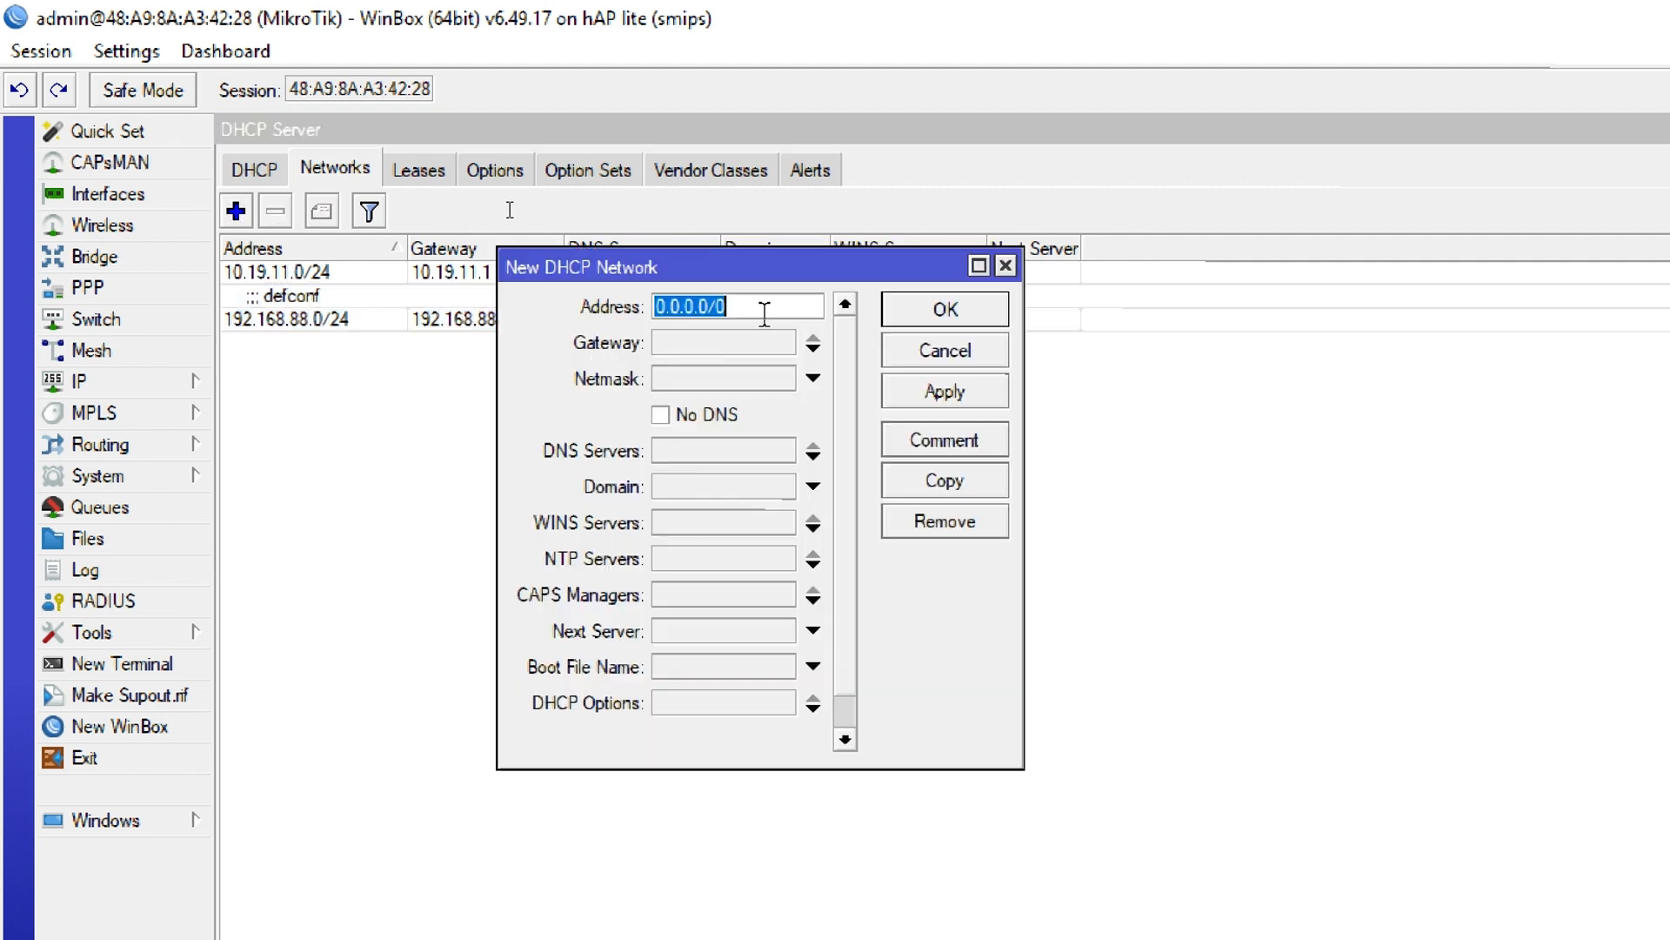
{"action": "type", "text": "172.16.60"}
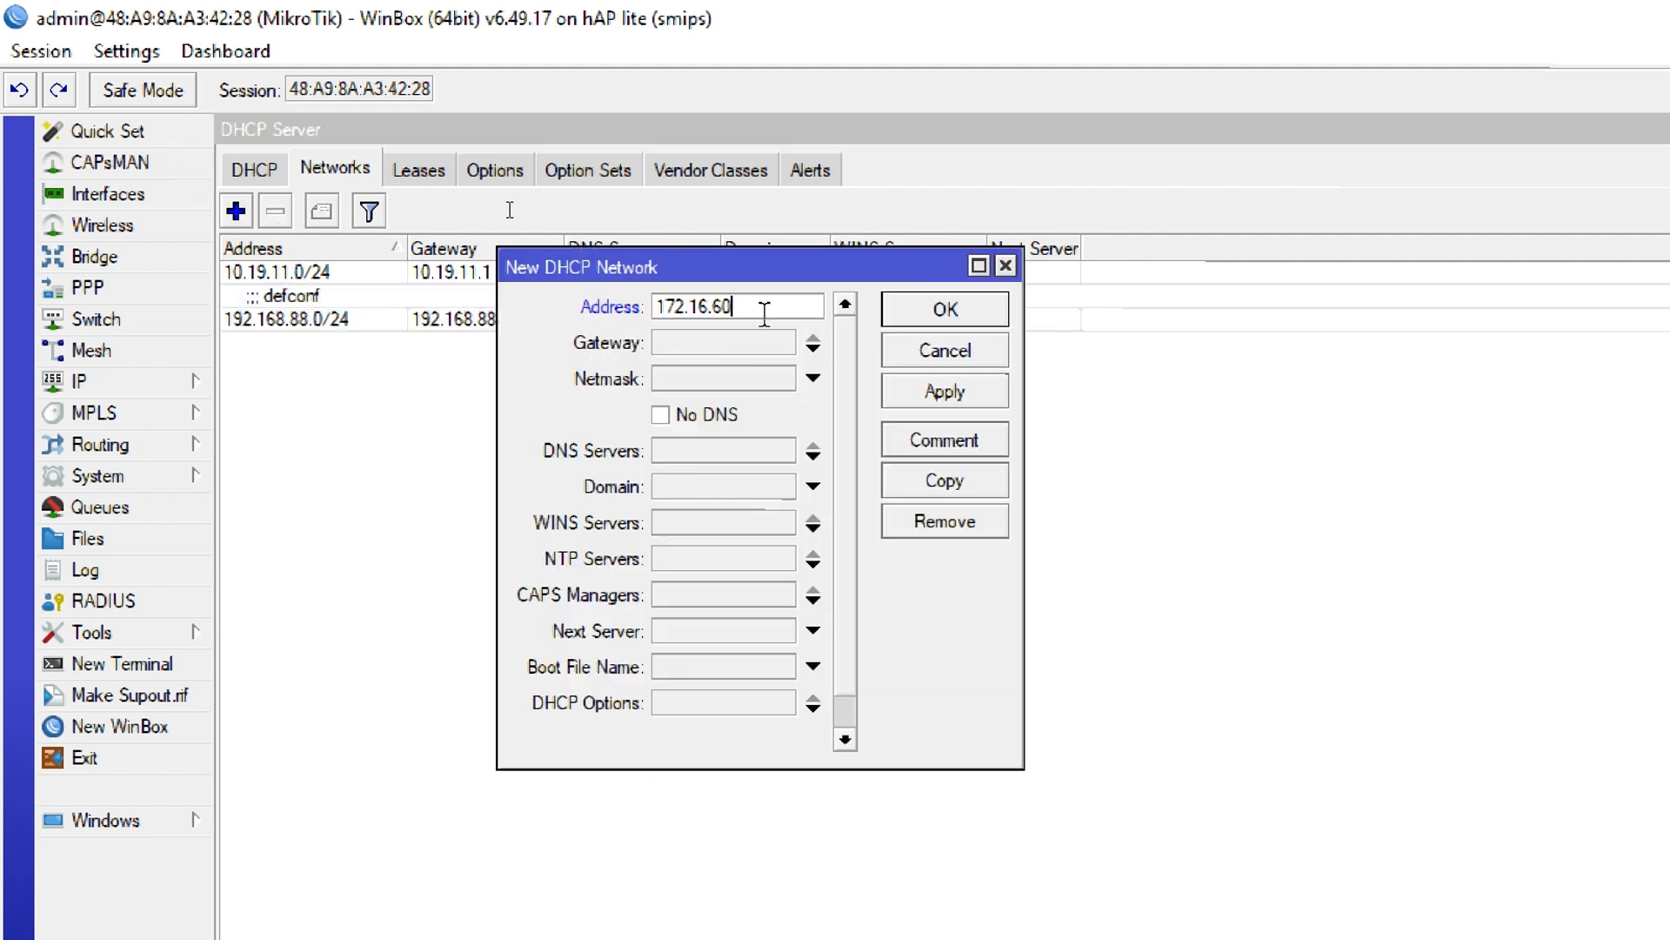
{"action": "type", "text": ".0/24"}
{"action": "left_click", "coordinate": [712, 353]}
{"action": "type", "text": "172.16.60.1"}
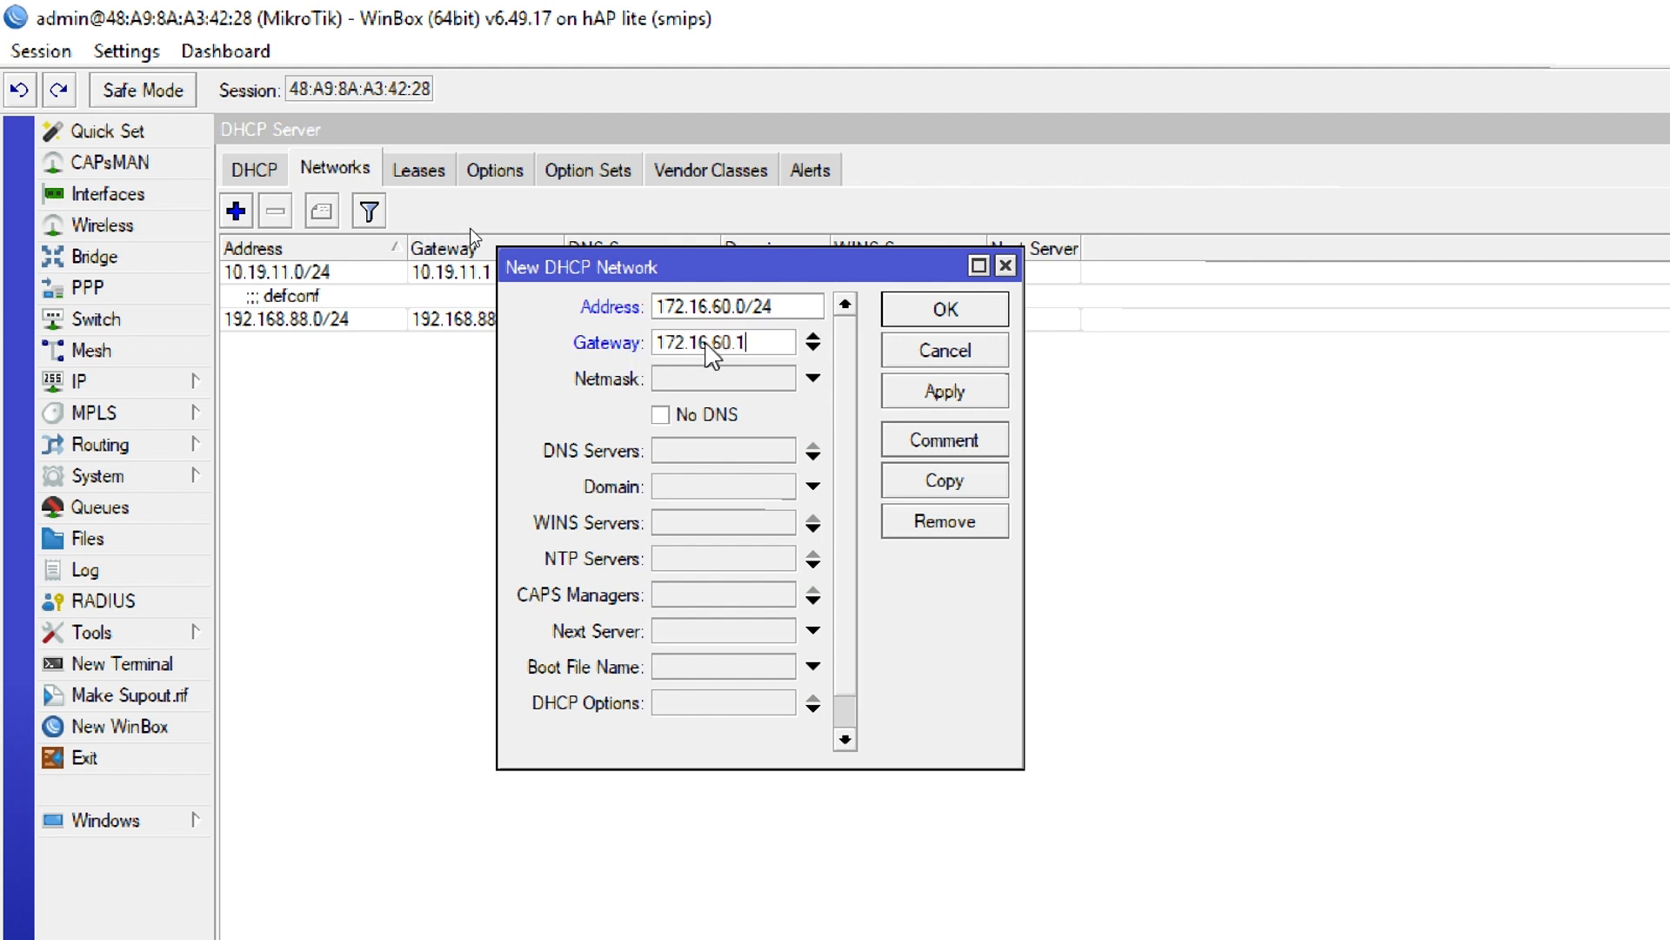
{"action": "left_click", "coordinate": [729, 448]}
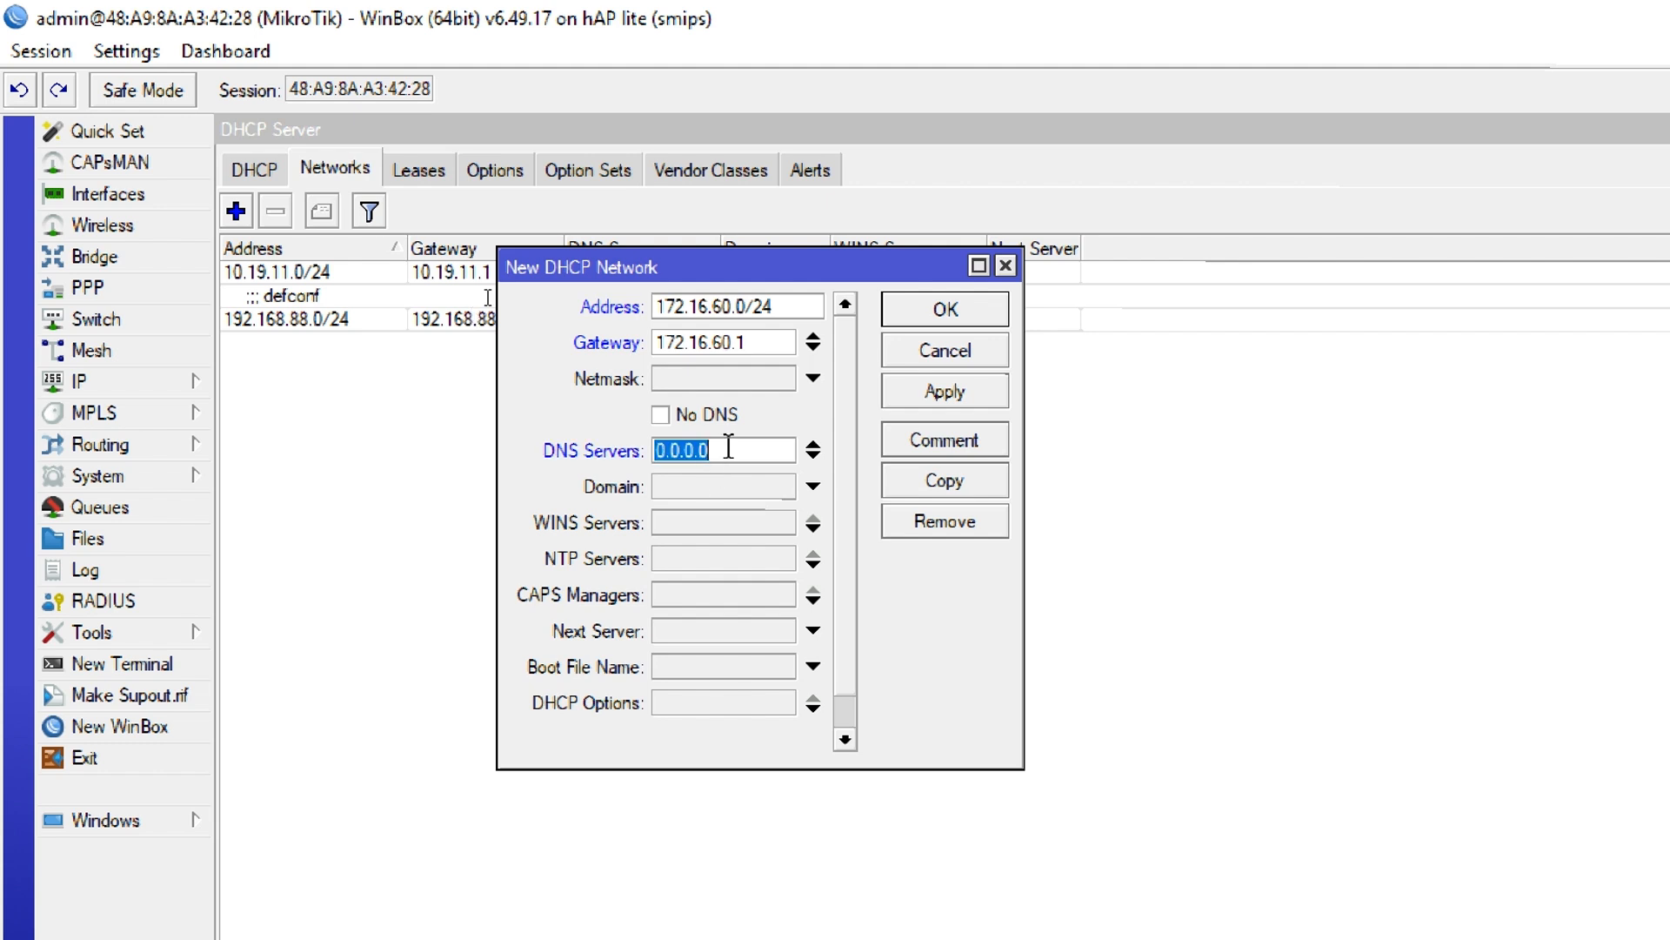
{"action": "type", "text": "8.8.8.8"}
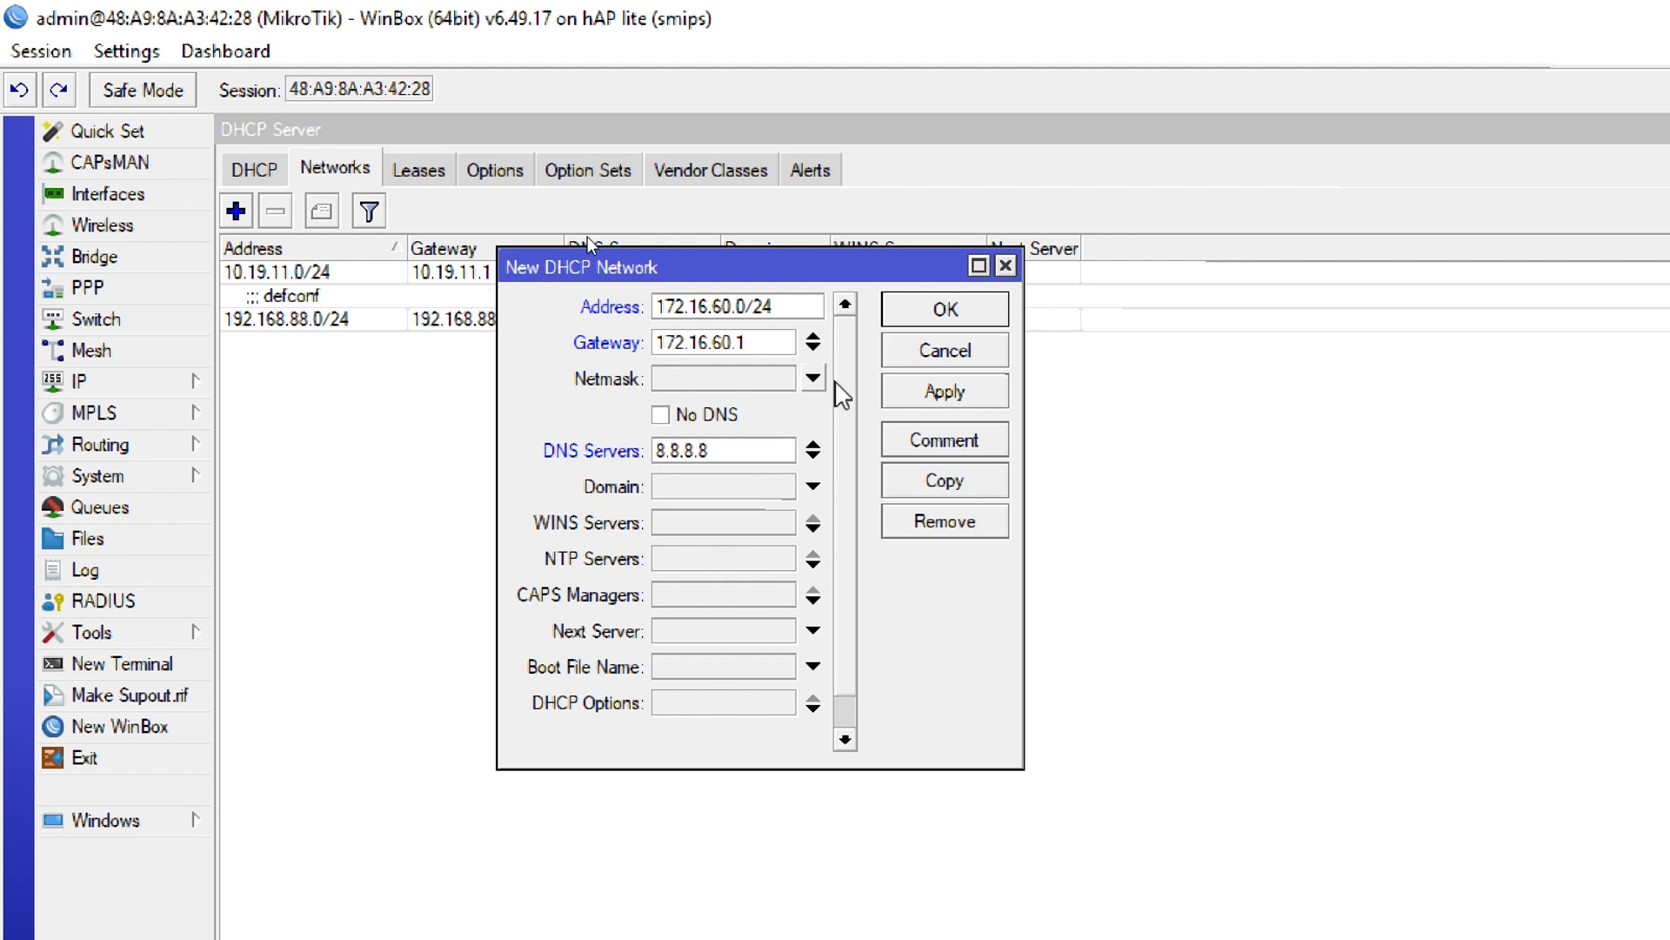
{"action": "left_click", "coordinate": [924, 315]}
Add a DHCP network for 192.168.3.0/24 with gateway 192.168.3.1 and DNS server 8.8.8.8
{"action": "left_click", "coordinate": [235, 211]}
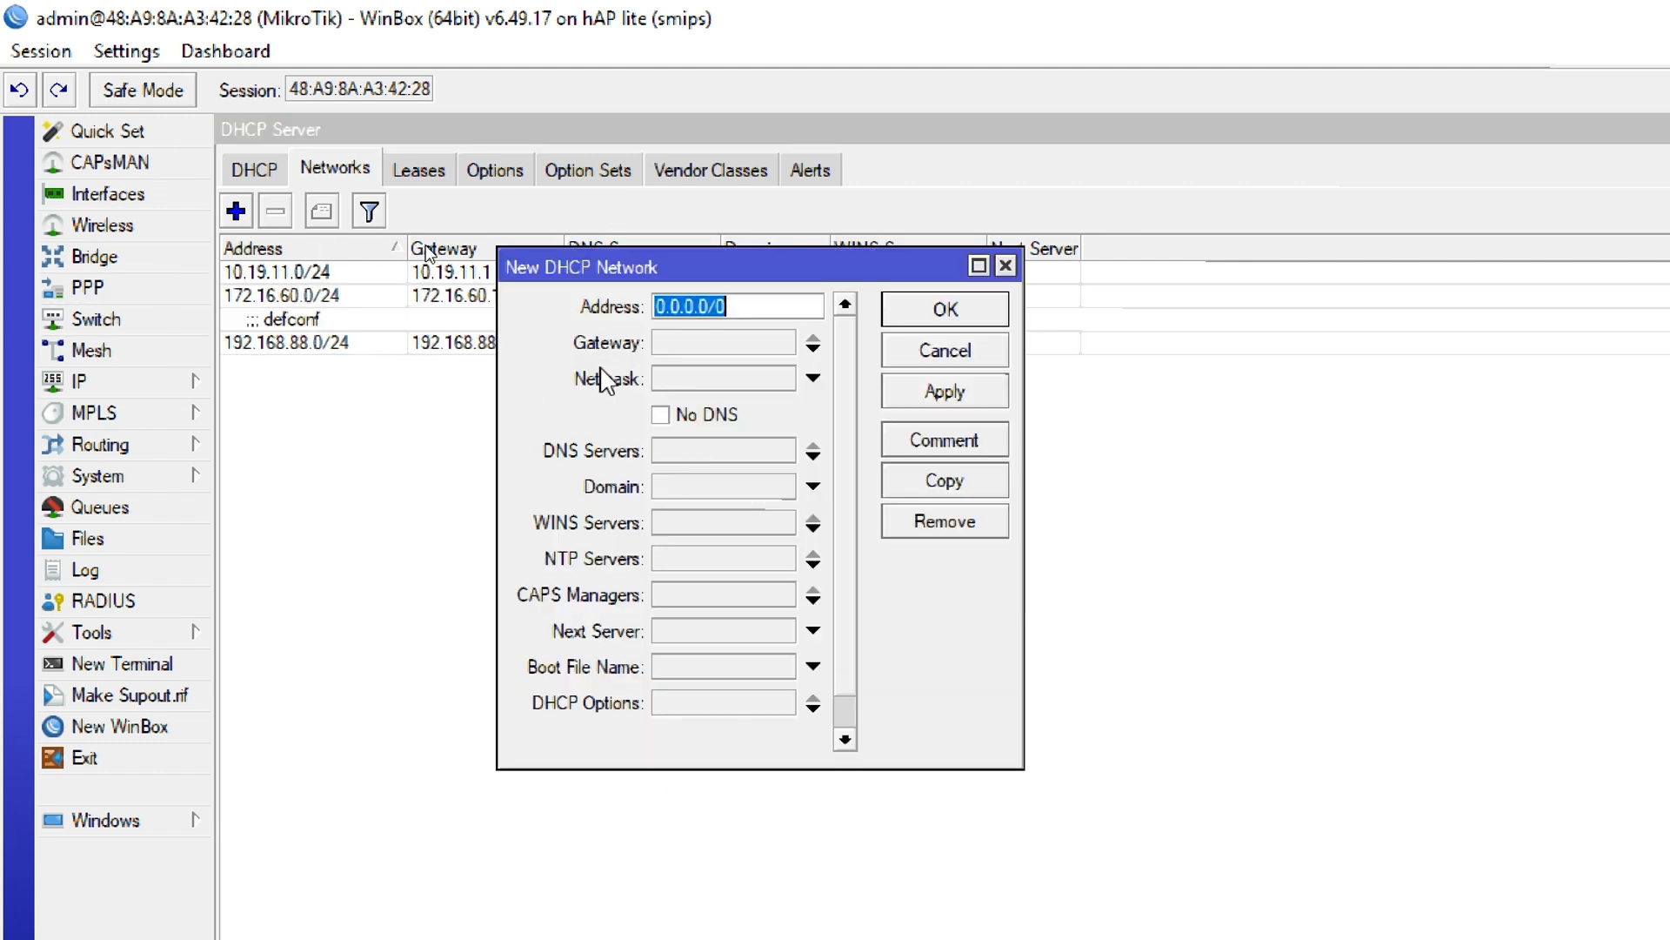
{"action": "type", "text": "192.168"}
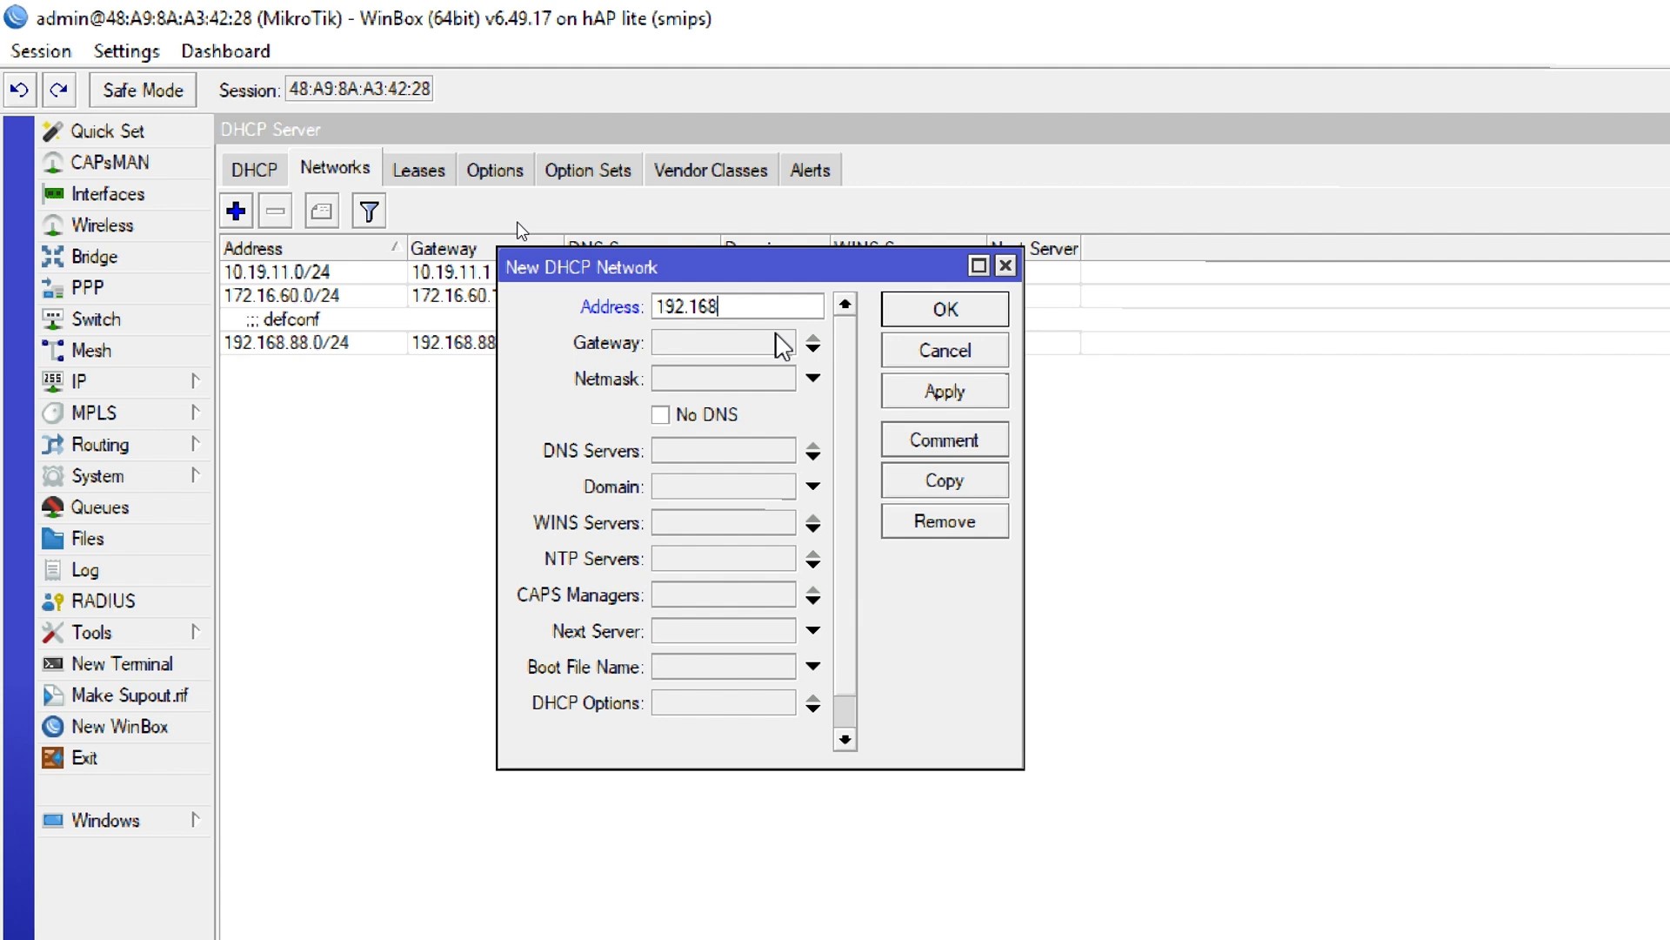
{"action": "type", "text": ".3.0/24"}
{"action": "key", "text": "Tab"}
{"action": "type", "text": "19"}
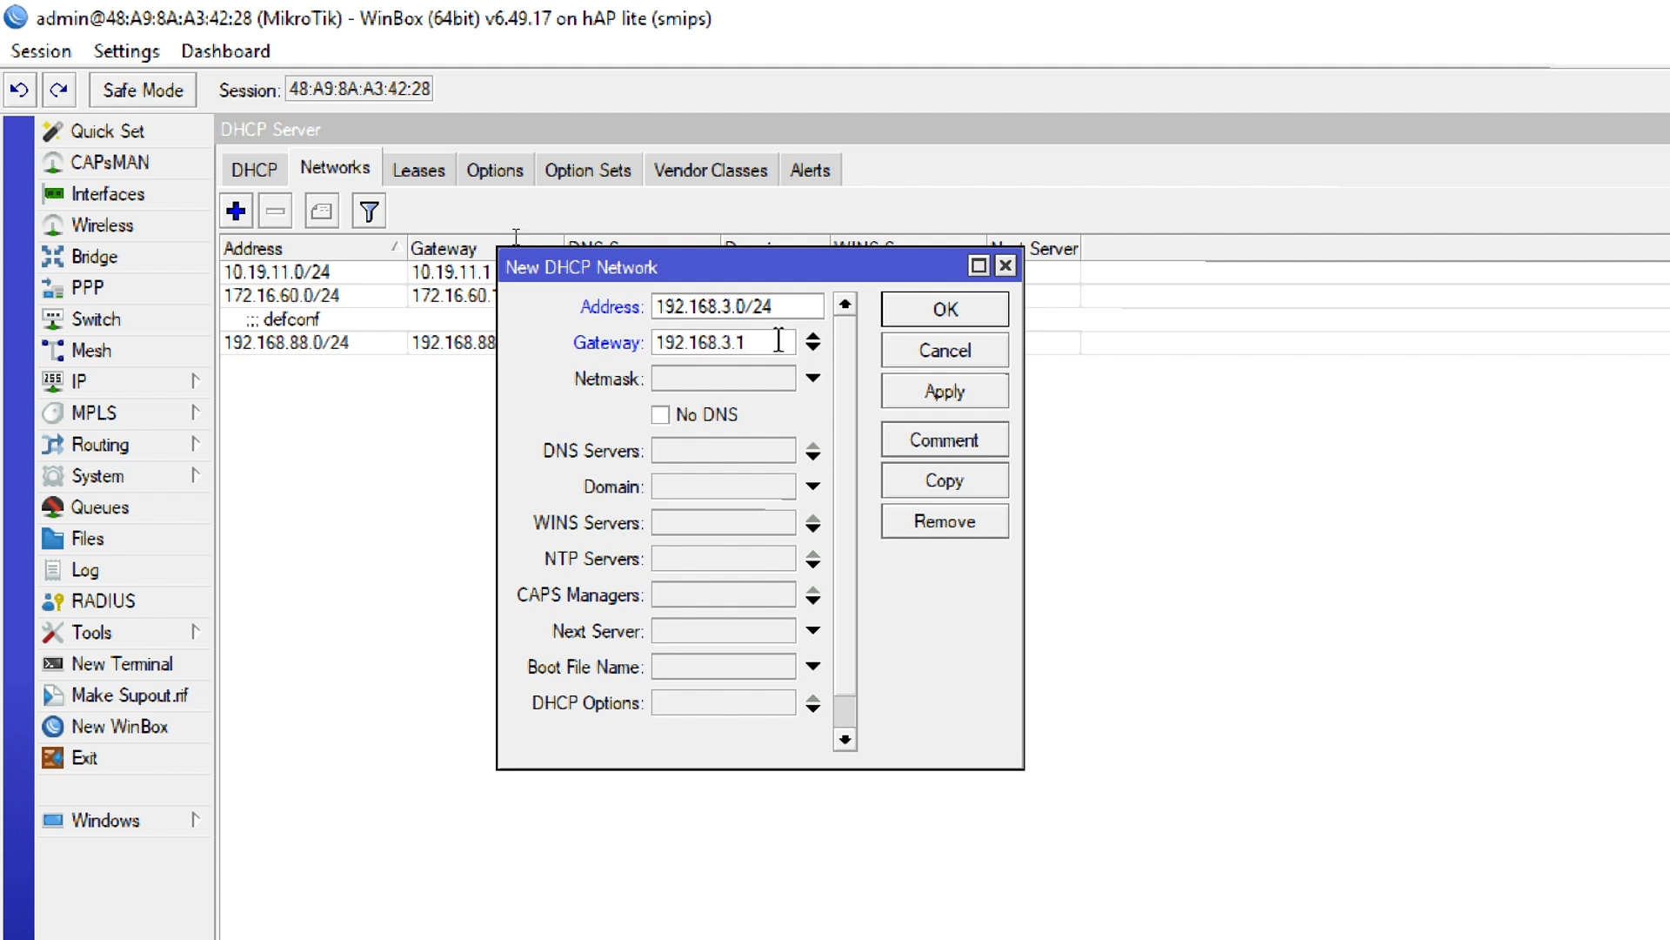
{"action": "left_click", "coordinate": [731, 450]}
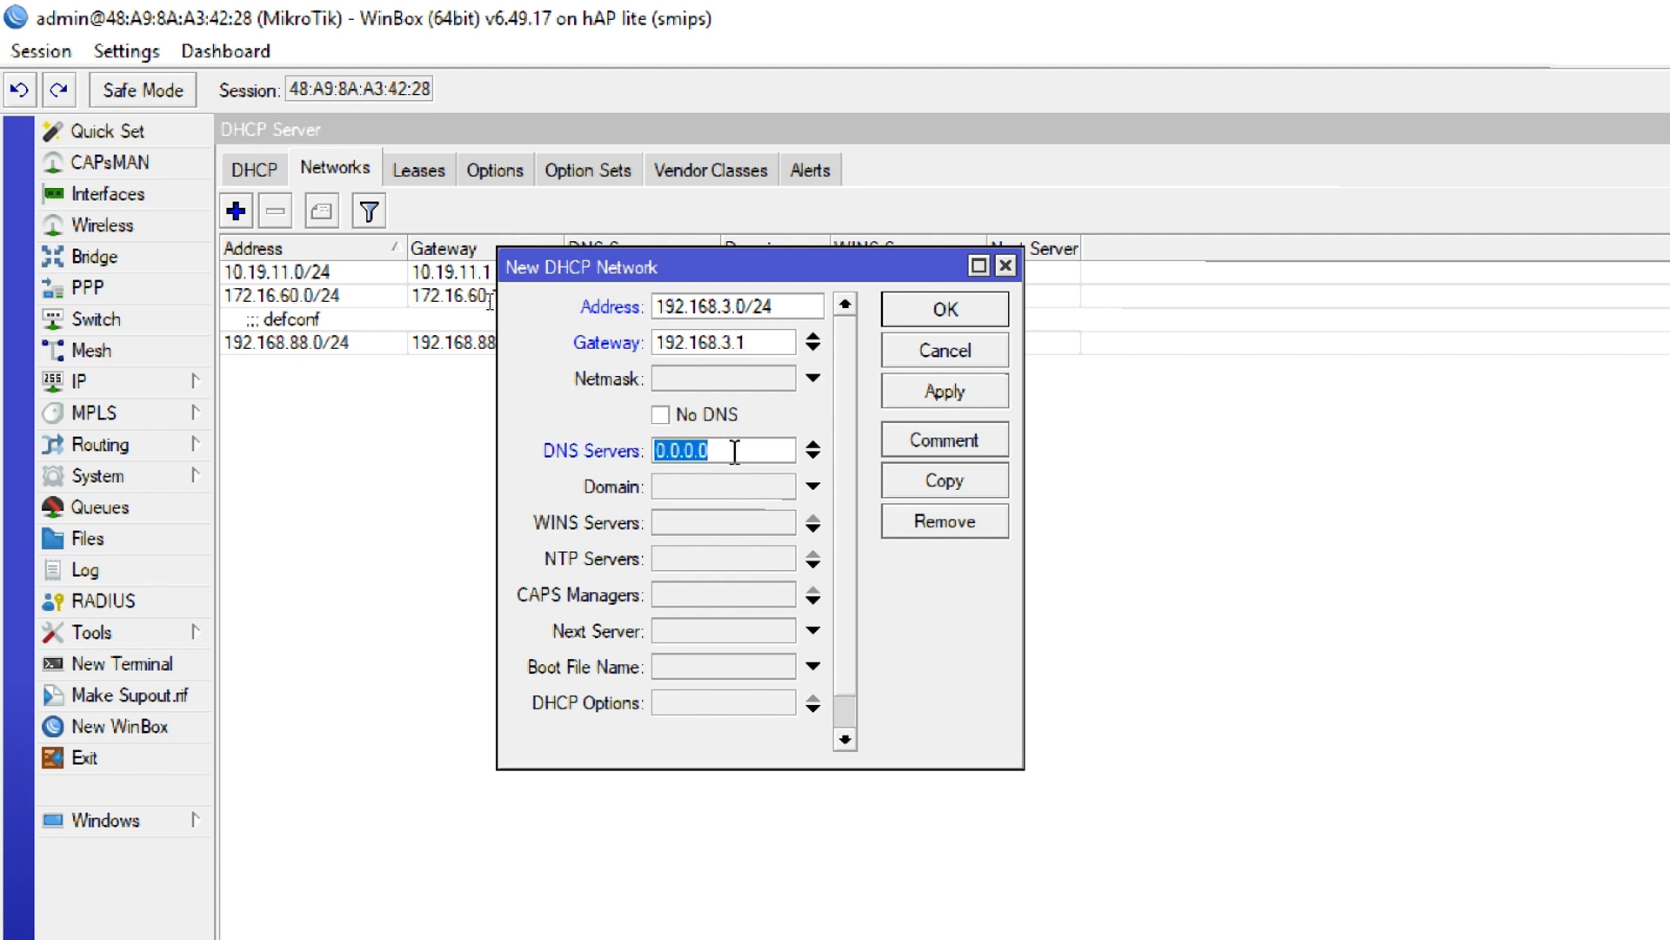
{"action": "type", "text": "8.8.8.8"}
{"action": "key", "text": "Return"}
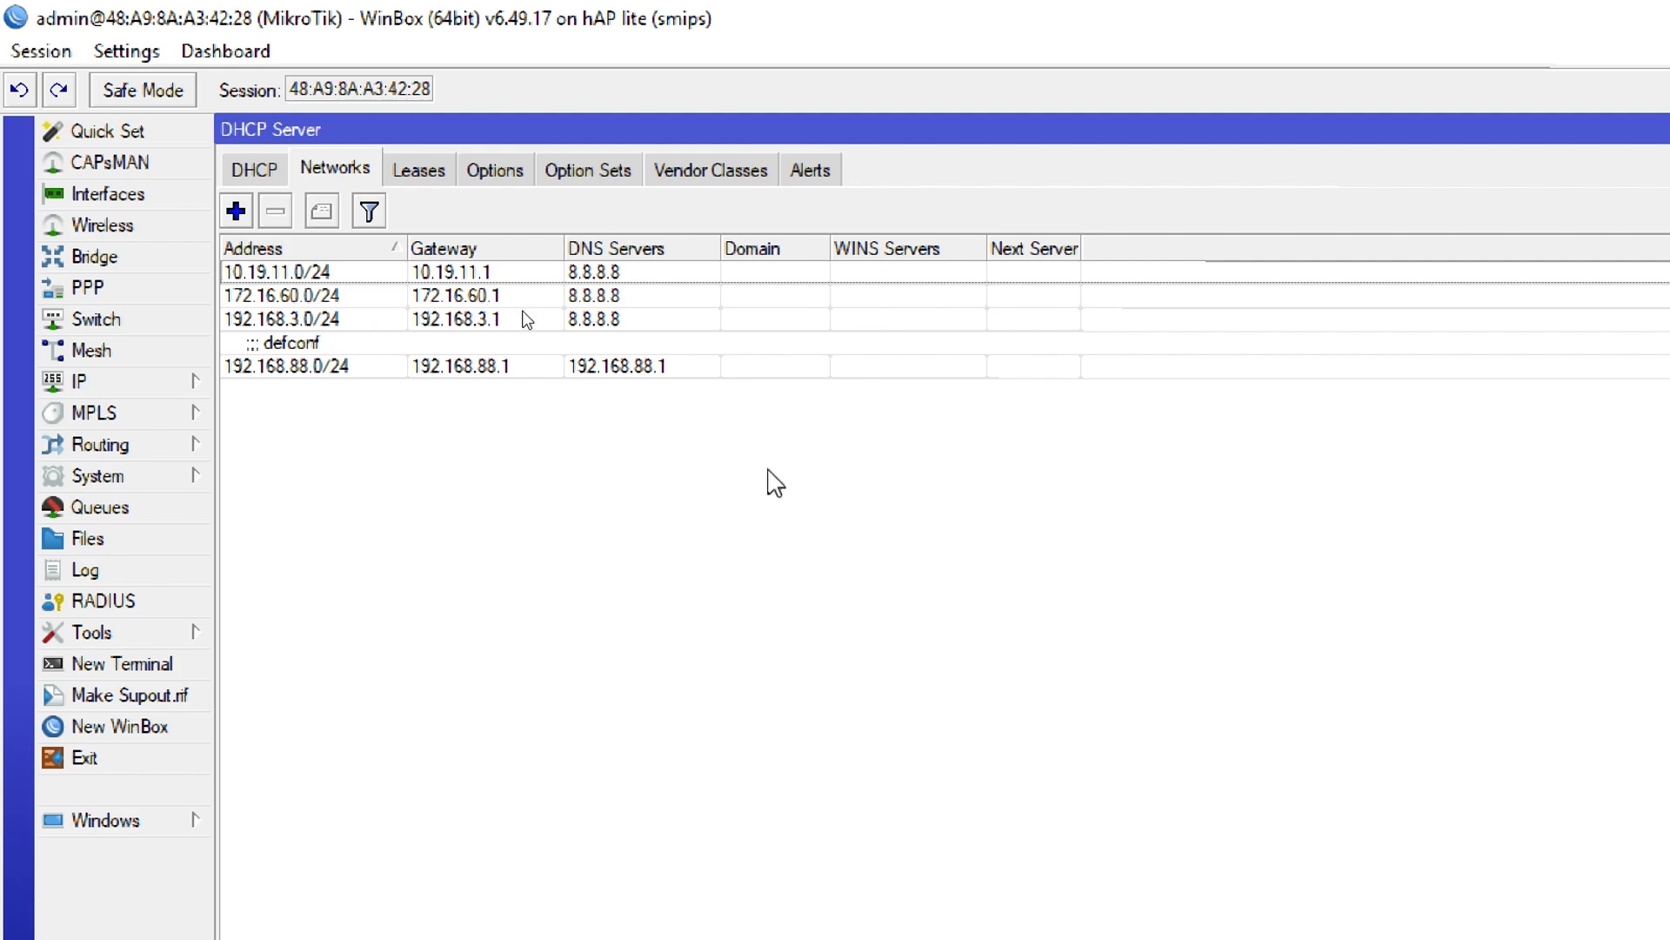
Switch to the Command Prompt and clear its earlier output with cls
{"action": "left_click", "coordinate": [433, 918]}
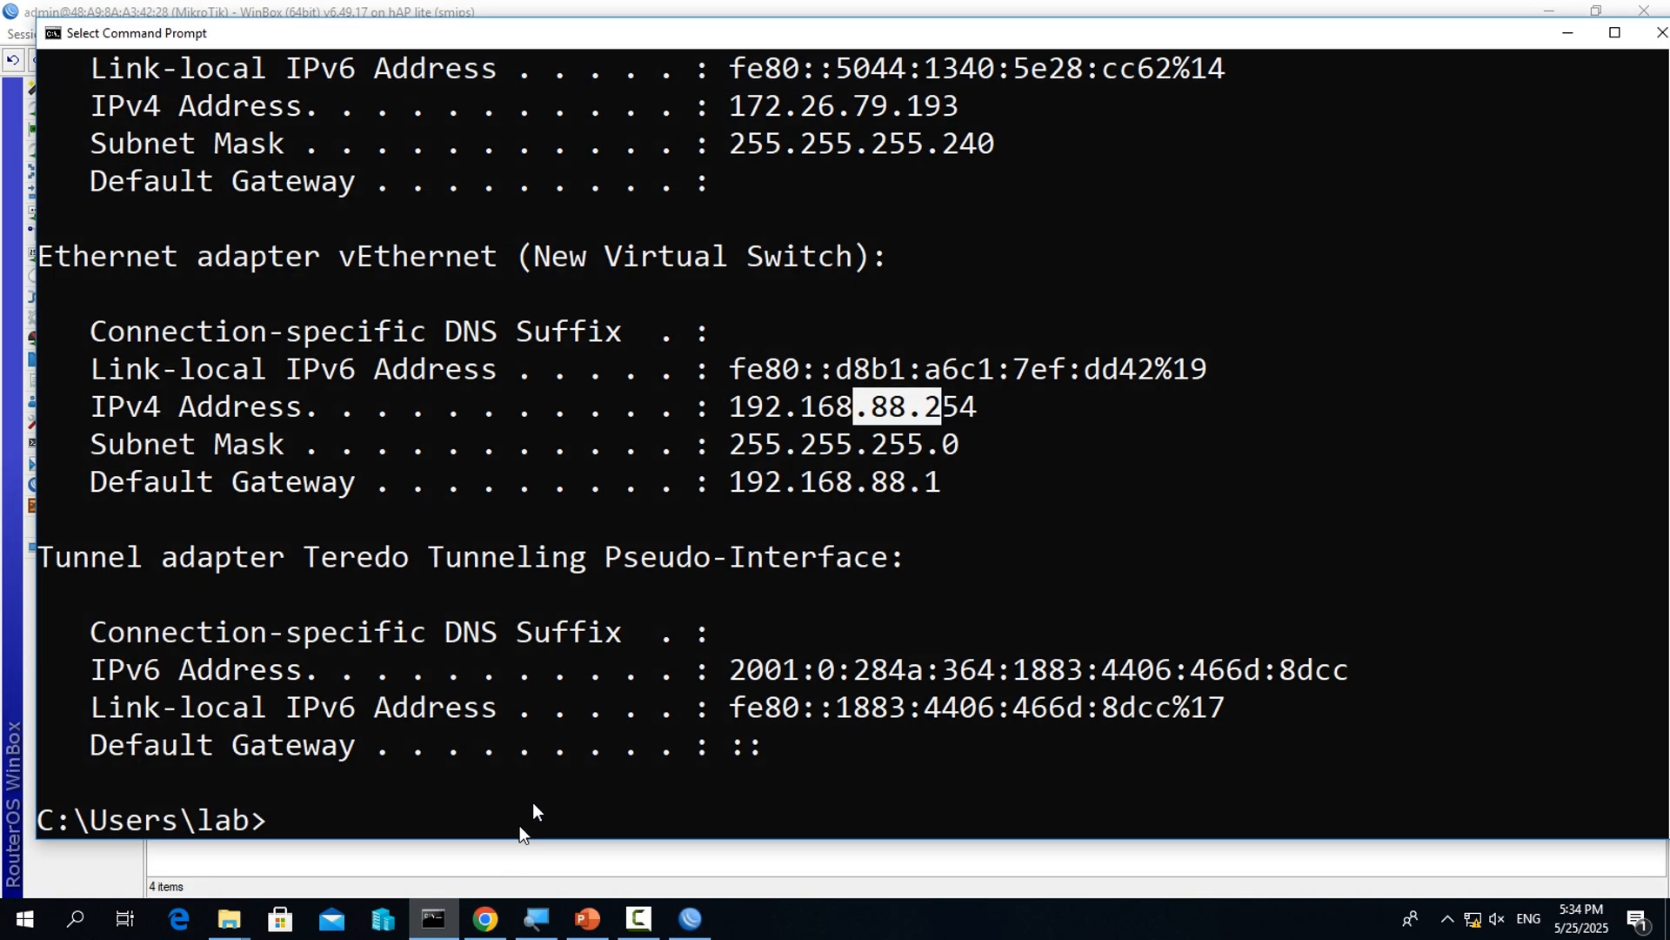
{"action": "scroll", "coordinate": [640, 640], "scroll_direction": "down", "scroll_amount": 2}
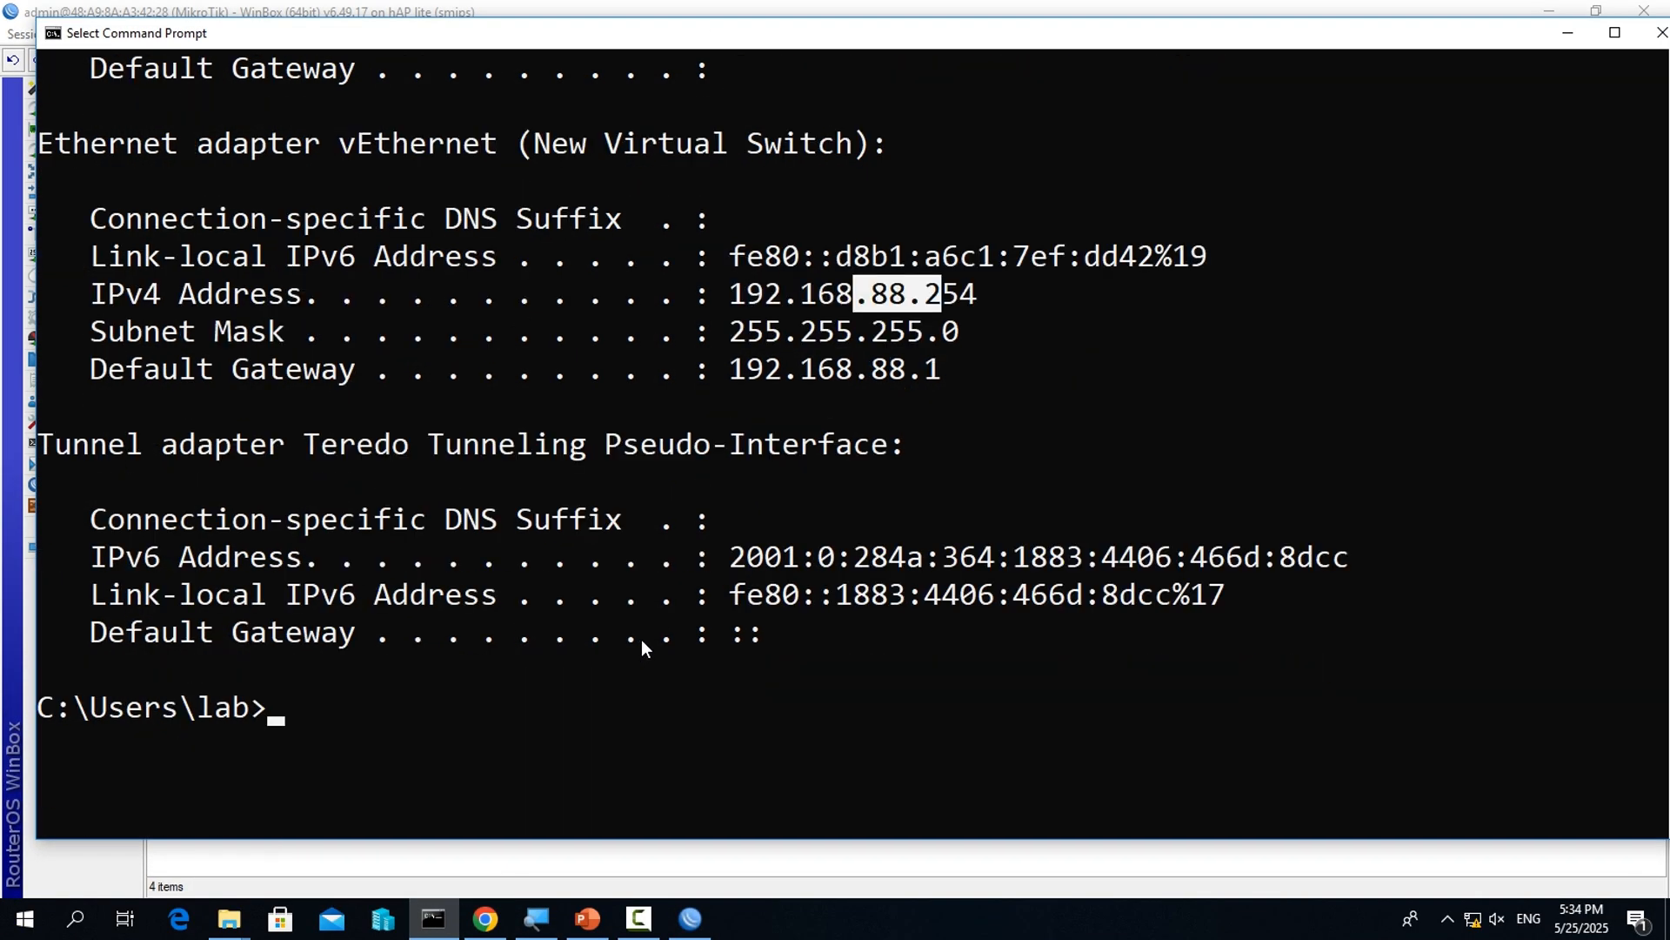
{"action": "type", "text": "cls"}
{"action": "key", "text": "Return"}
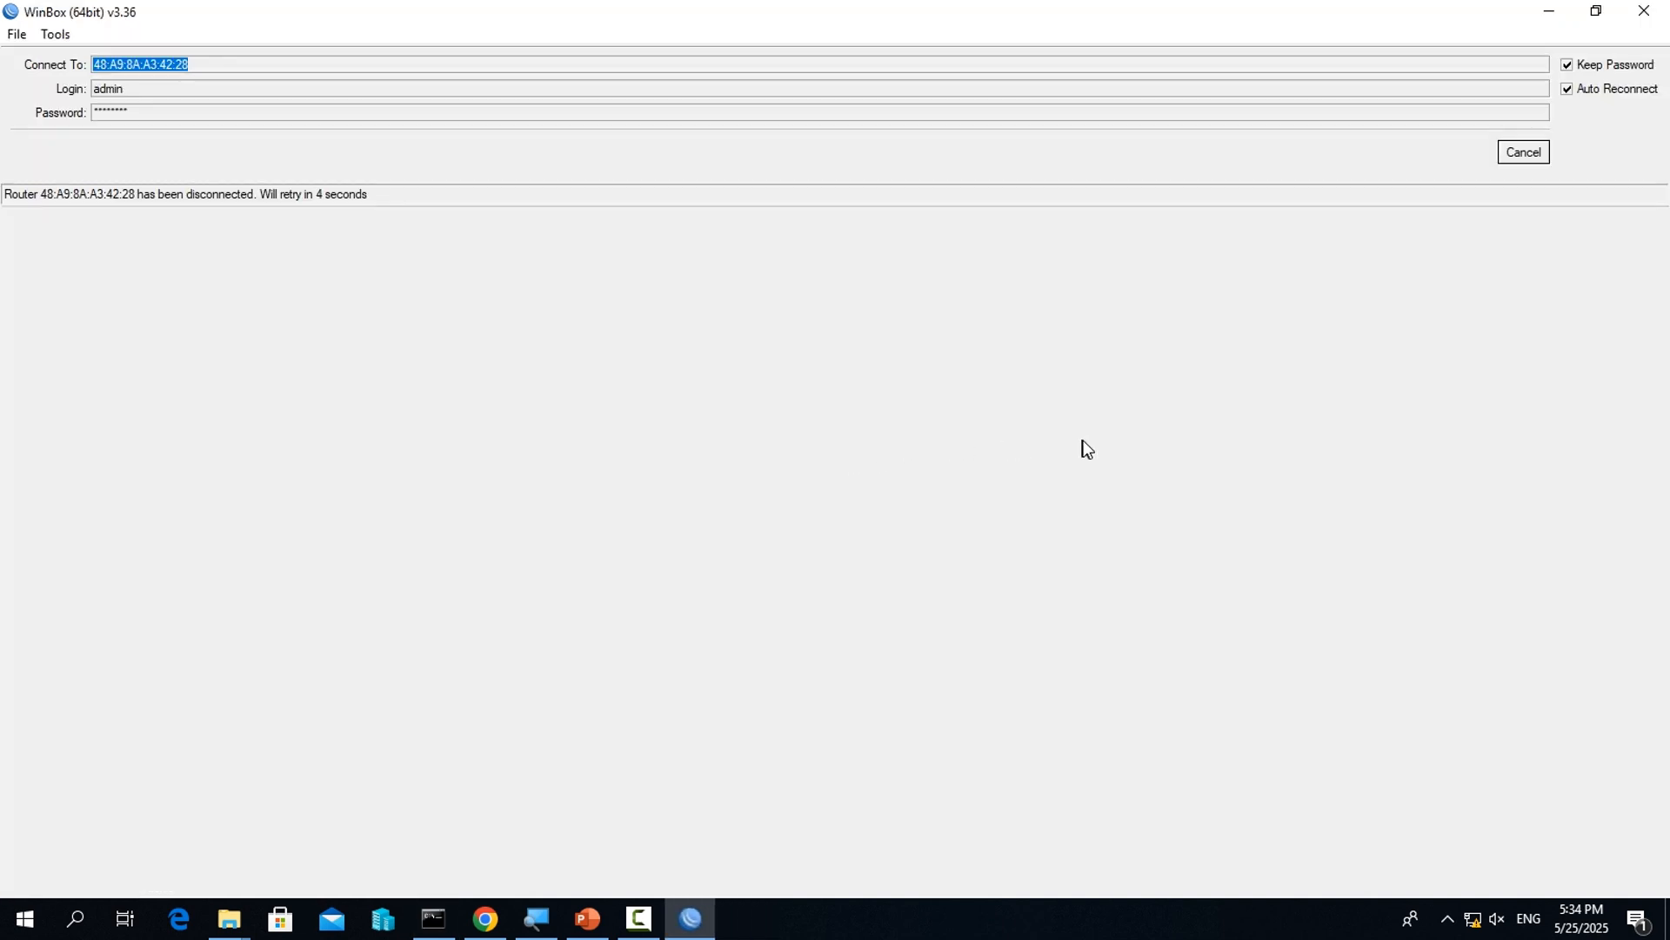
Cancel the router reconnection in WinBox, minimise it, and run ipconfig in the Command Prompt
{"action": "left_click", "coordinate": [1534, 162]}
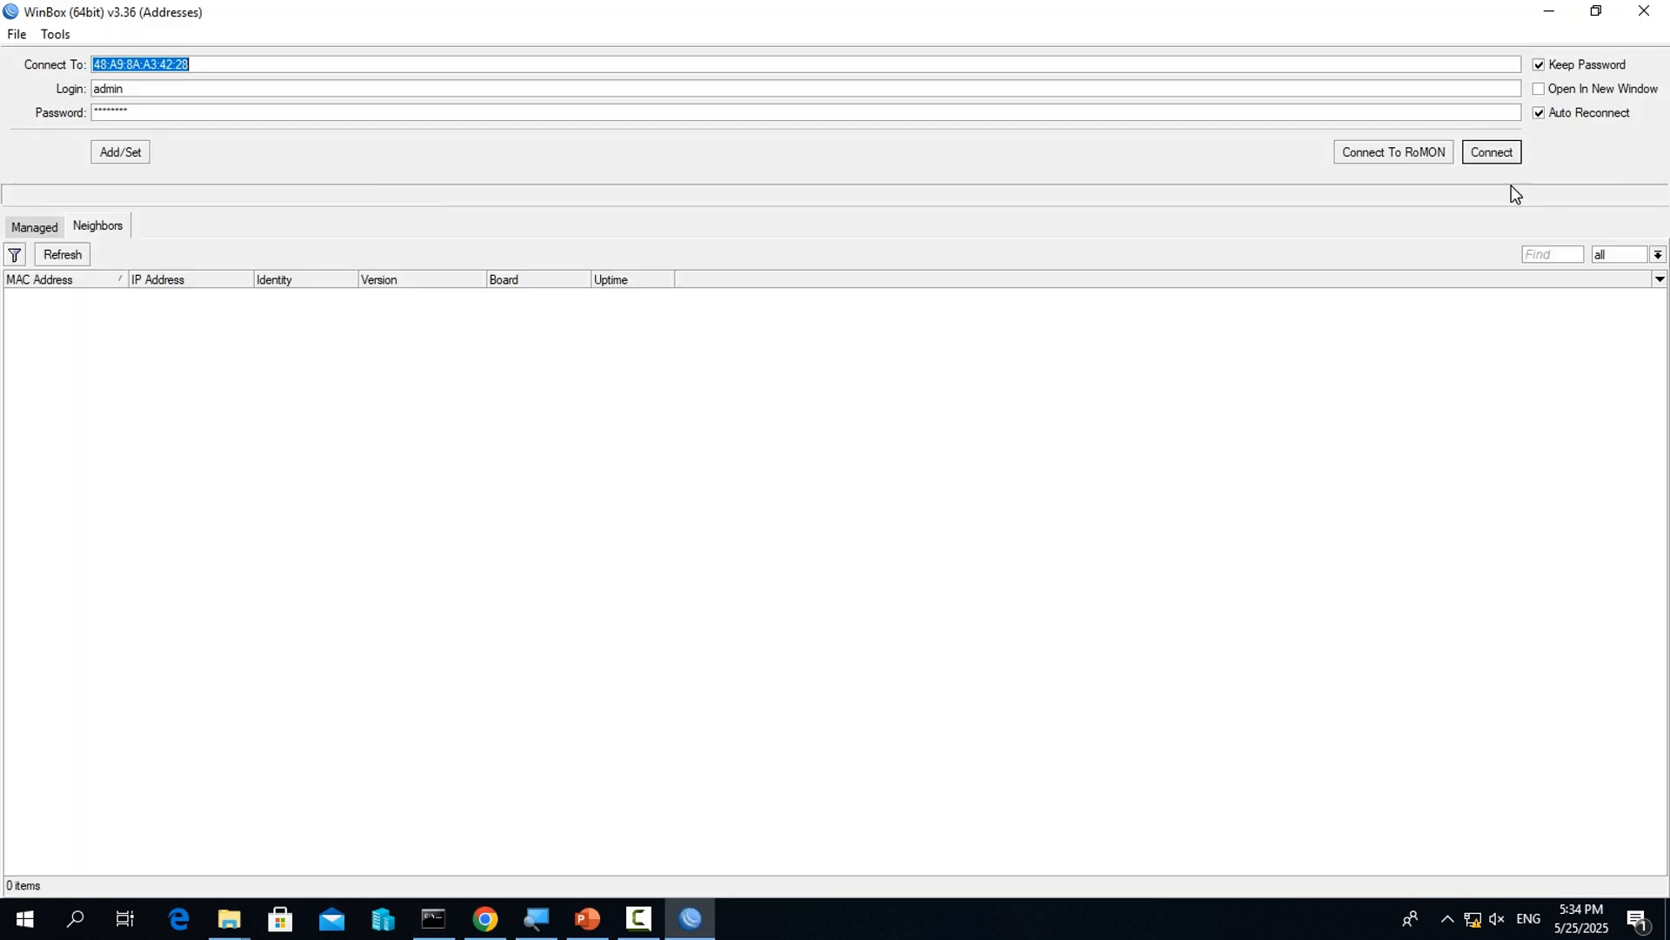
{"action": "left_click", "coordinate": [1552, 11]}
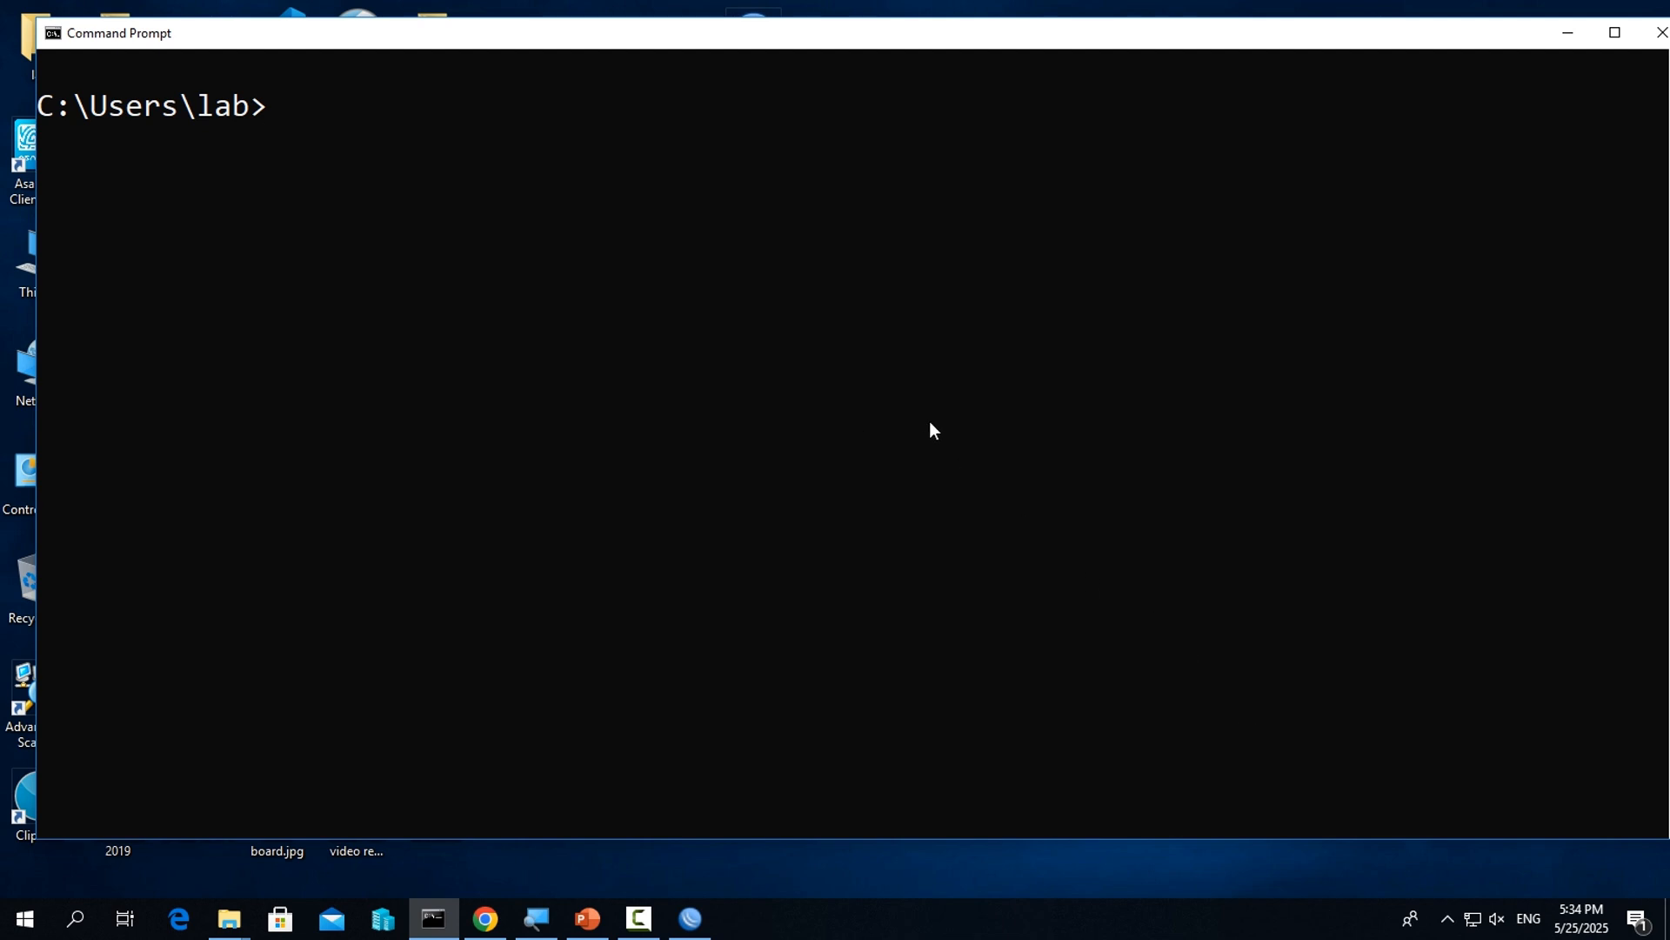
{"action": "type", "text": "ipconfig"}
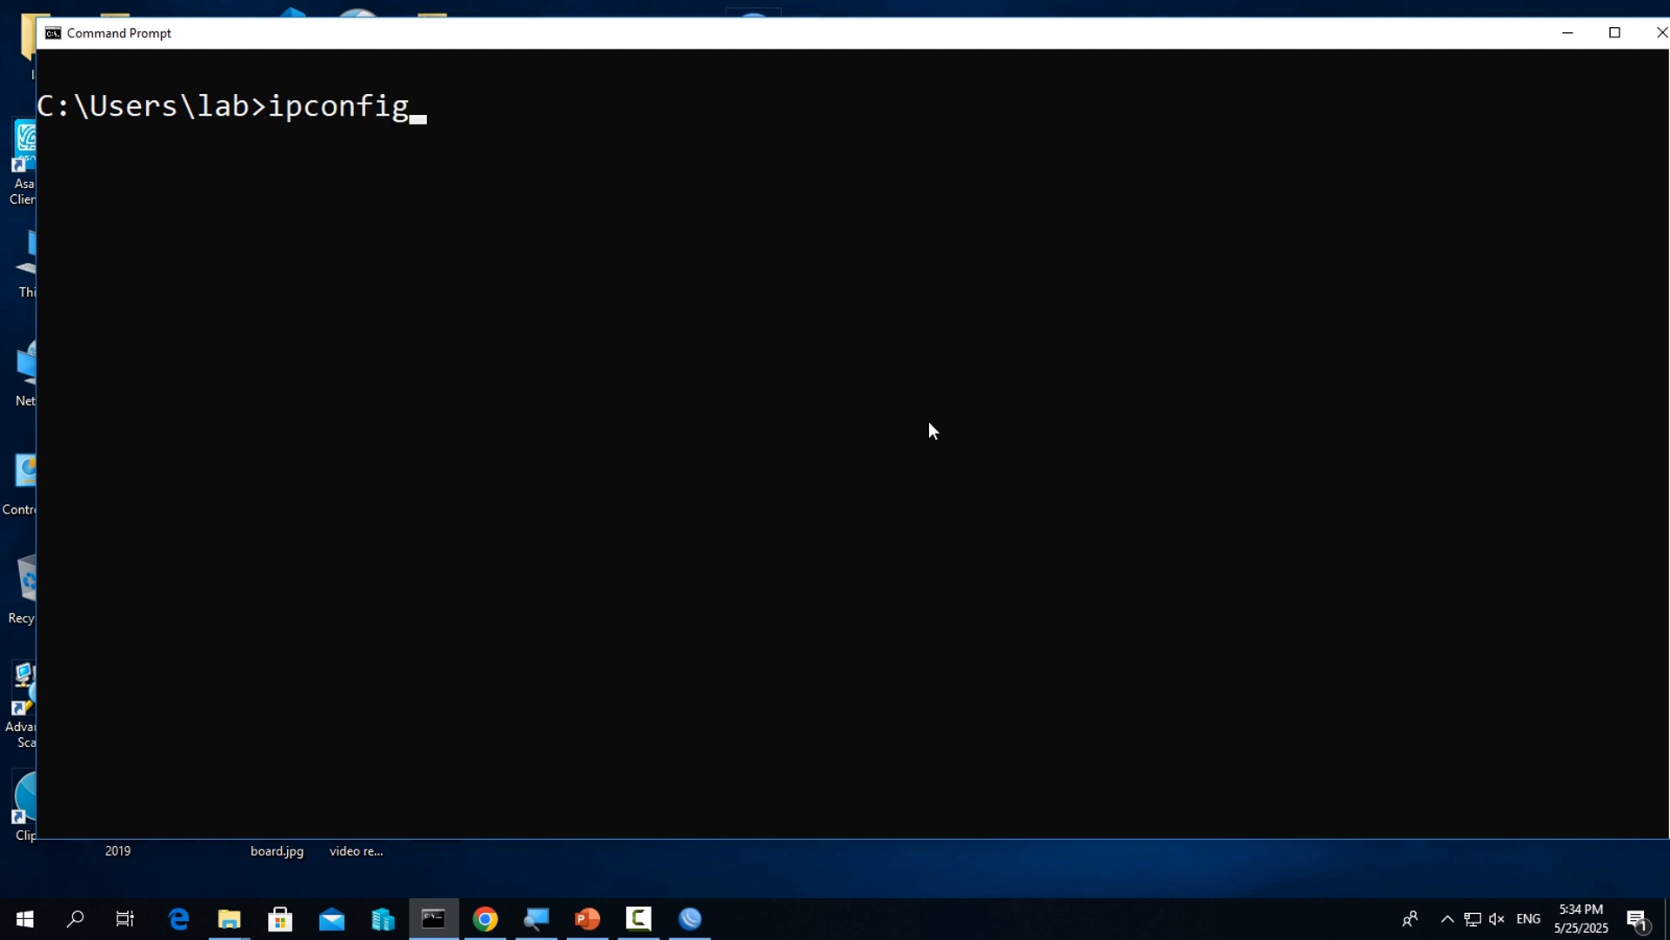
{"action": "key", "text": "Return"}
{"action": "scroll", "coordinate": [783, 339], "scroll_direction": "down", "scroll_amount": 1}
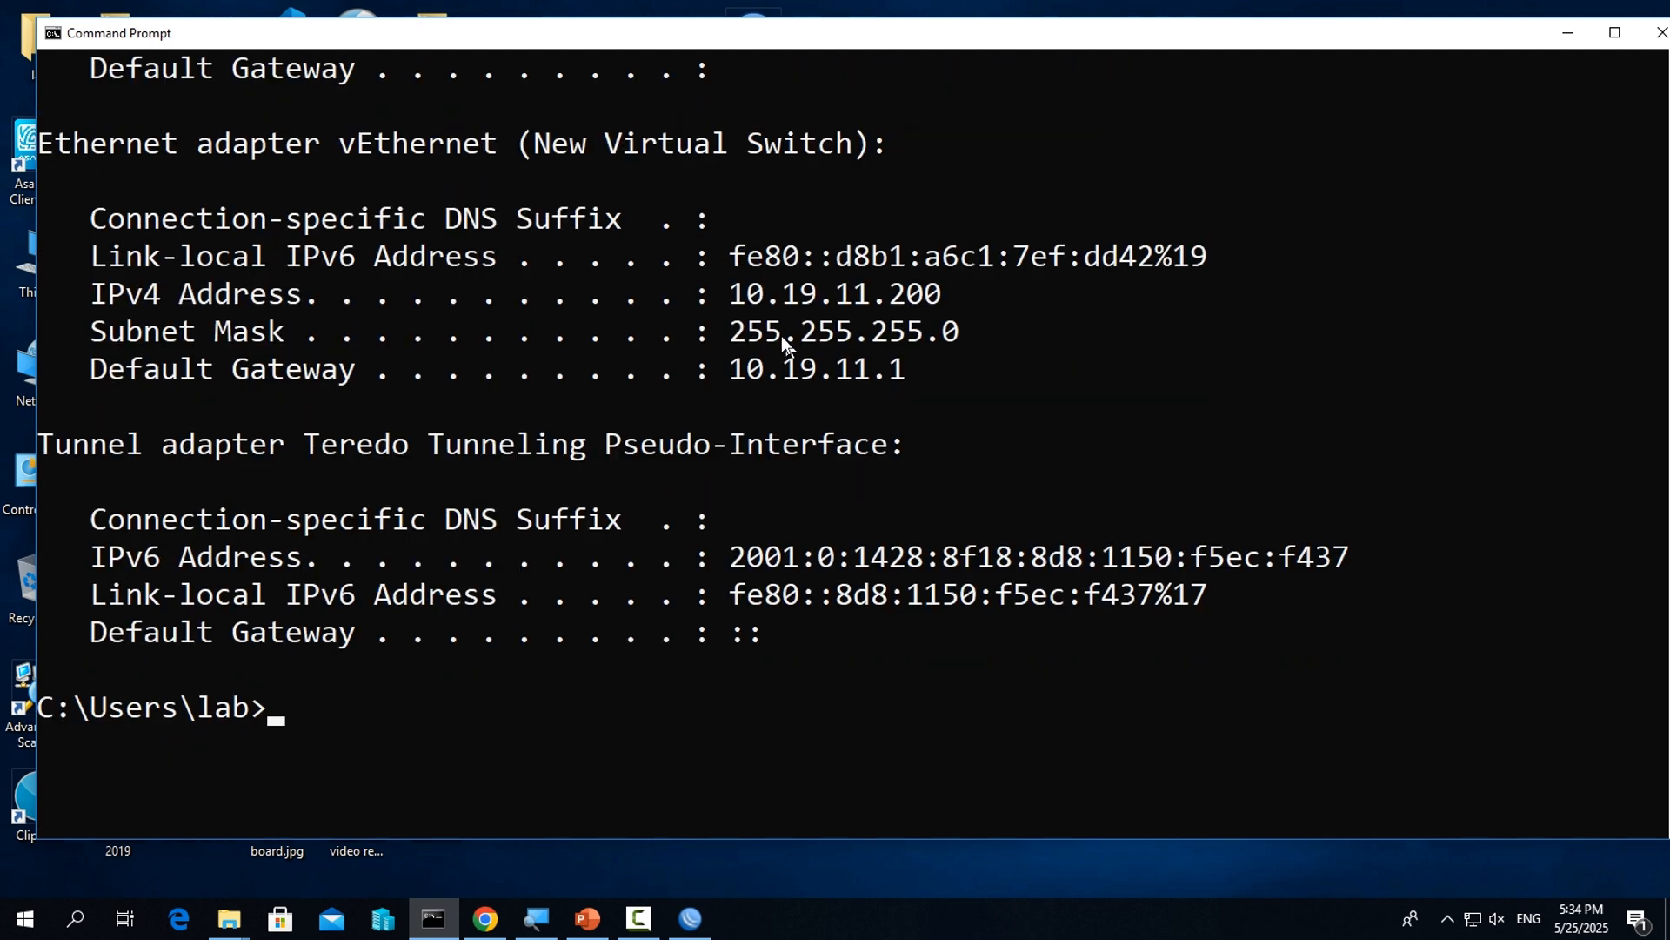
Examine the IPv4 address, subnet mask and default gateway of the vEthernet (New Virtual Switch) adapter
{"action": "left_click_drag", "start_coordinate": [728, 293], "coordinate": [858, 300]}
{"action": "left_click", "coordinate": [878, 331]}
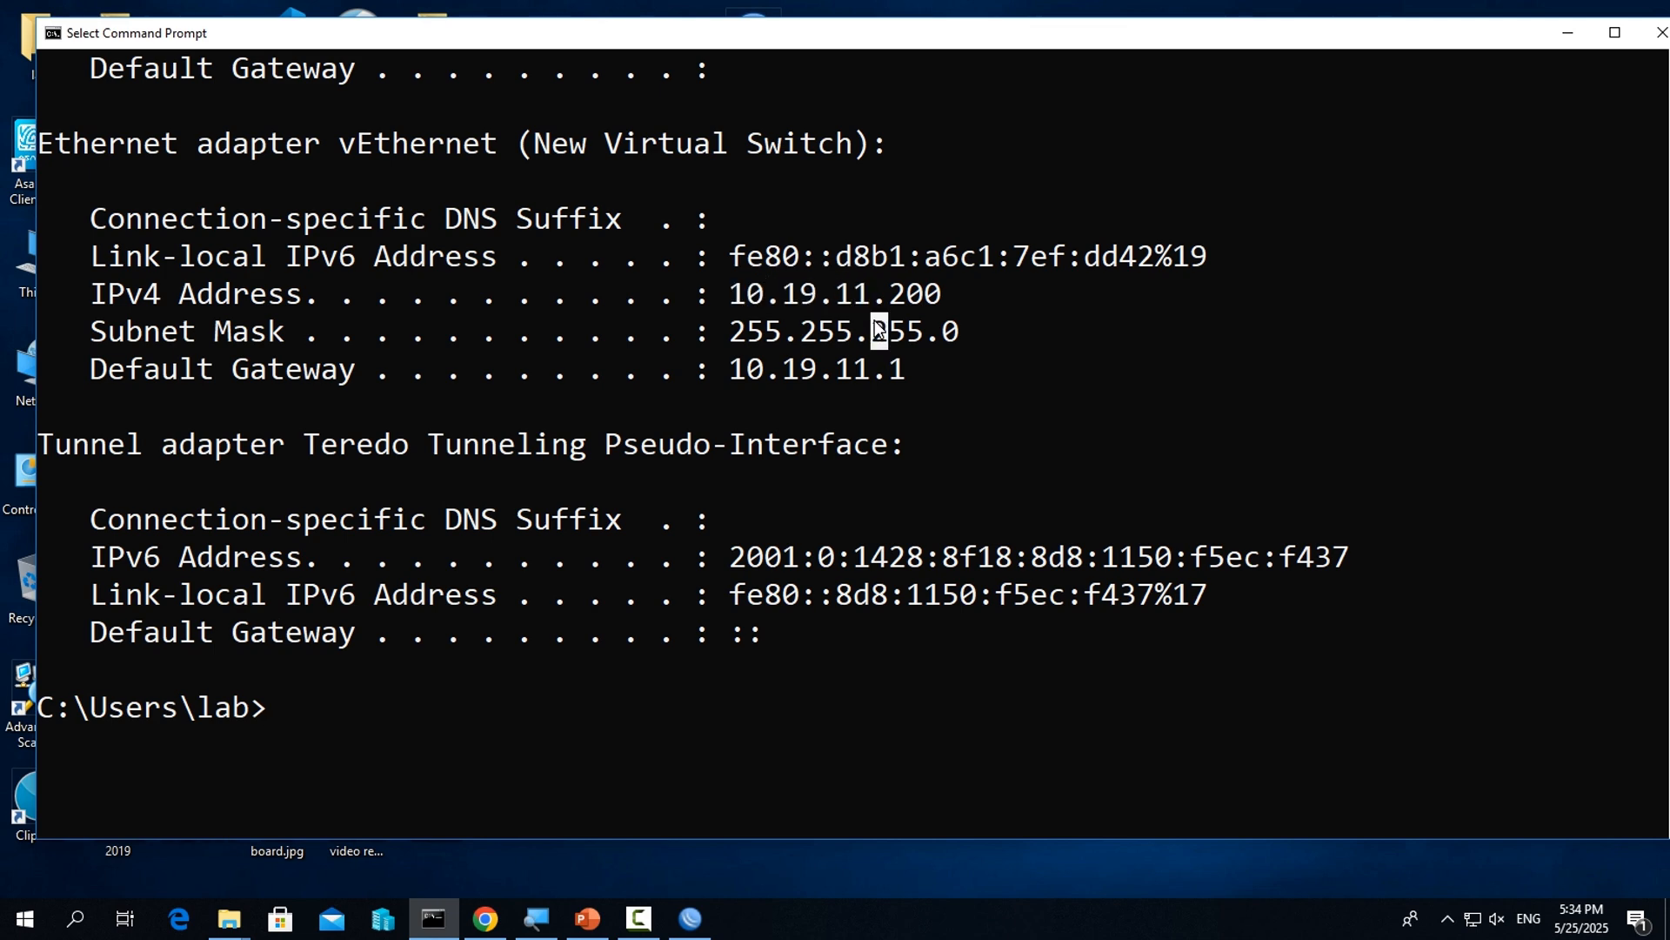
{"action": "left_click", "coordinate": [898, 294]}
{"action": "left_click", "coordinate": [951, 296]}
{"action": "left_click", "coordinate": [900, 293]}
{"action": "left_click_drag", "start_coordinate": [914, 371], "coordinate": [776, 375]}
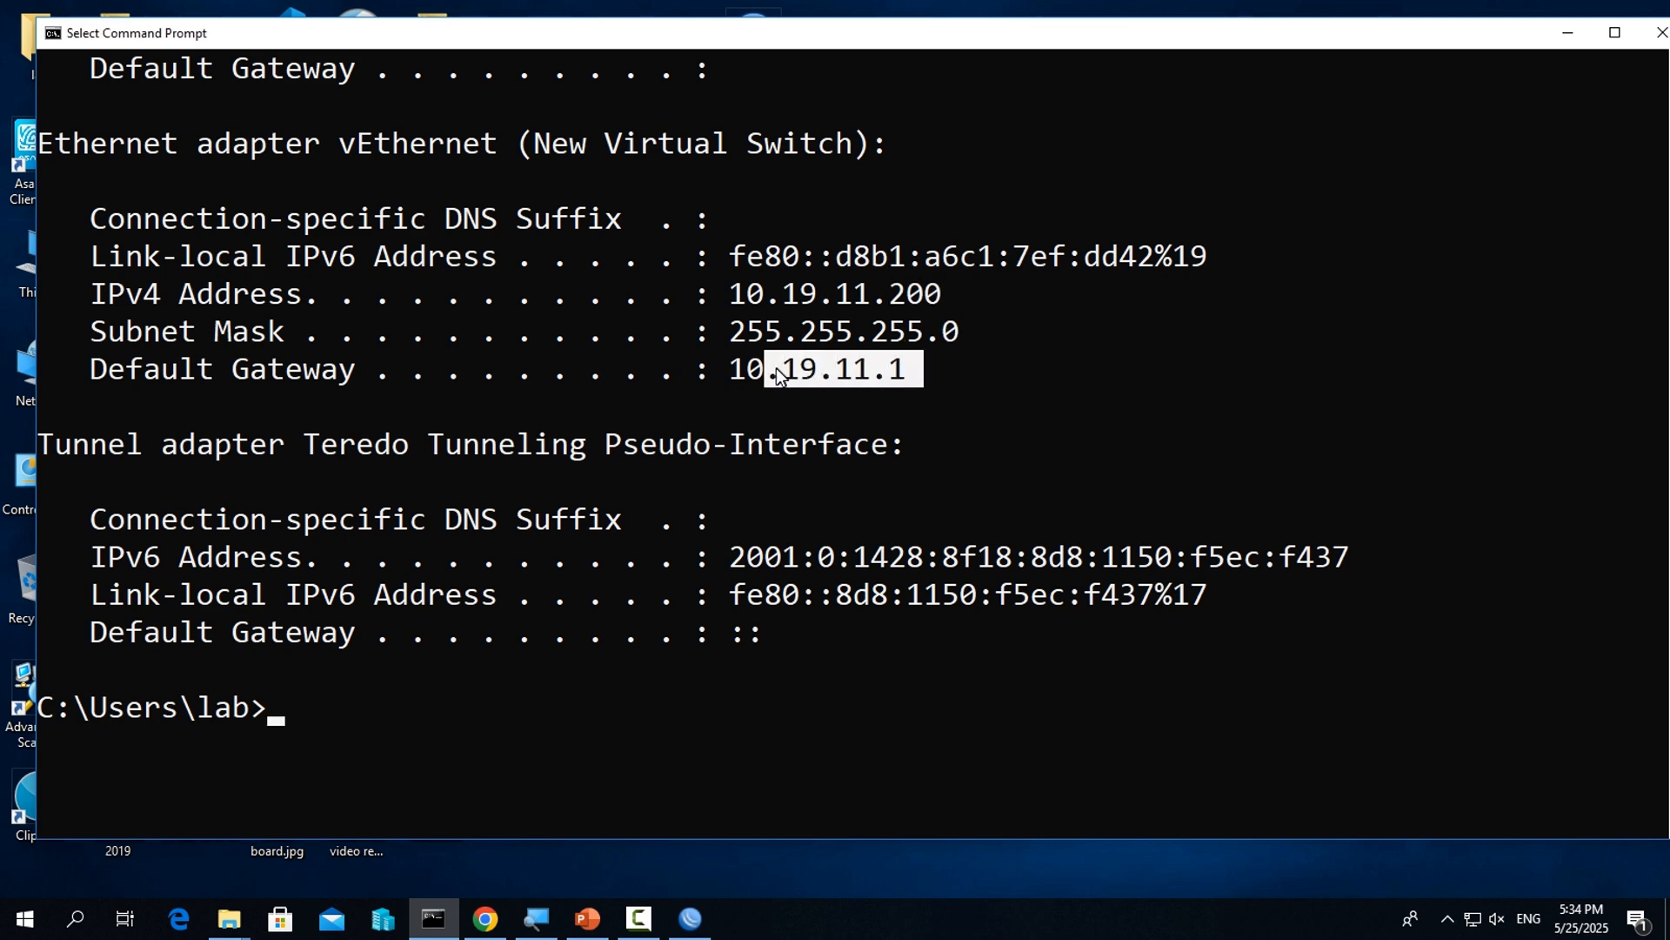
{"action": "left_click", "coordinate": [984, 372]}
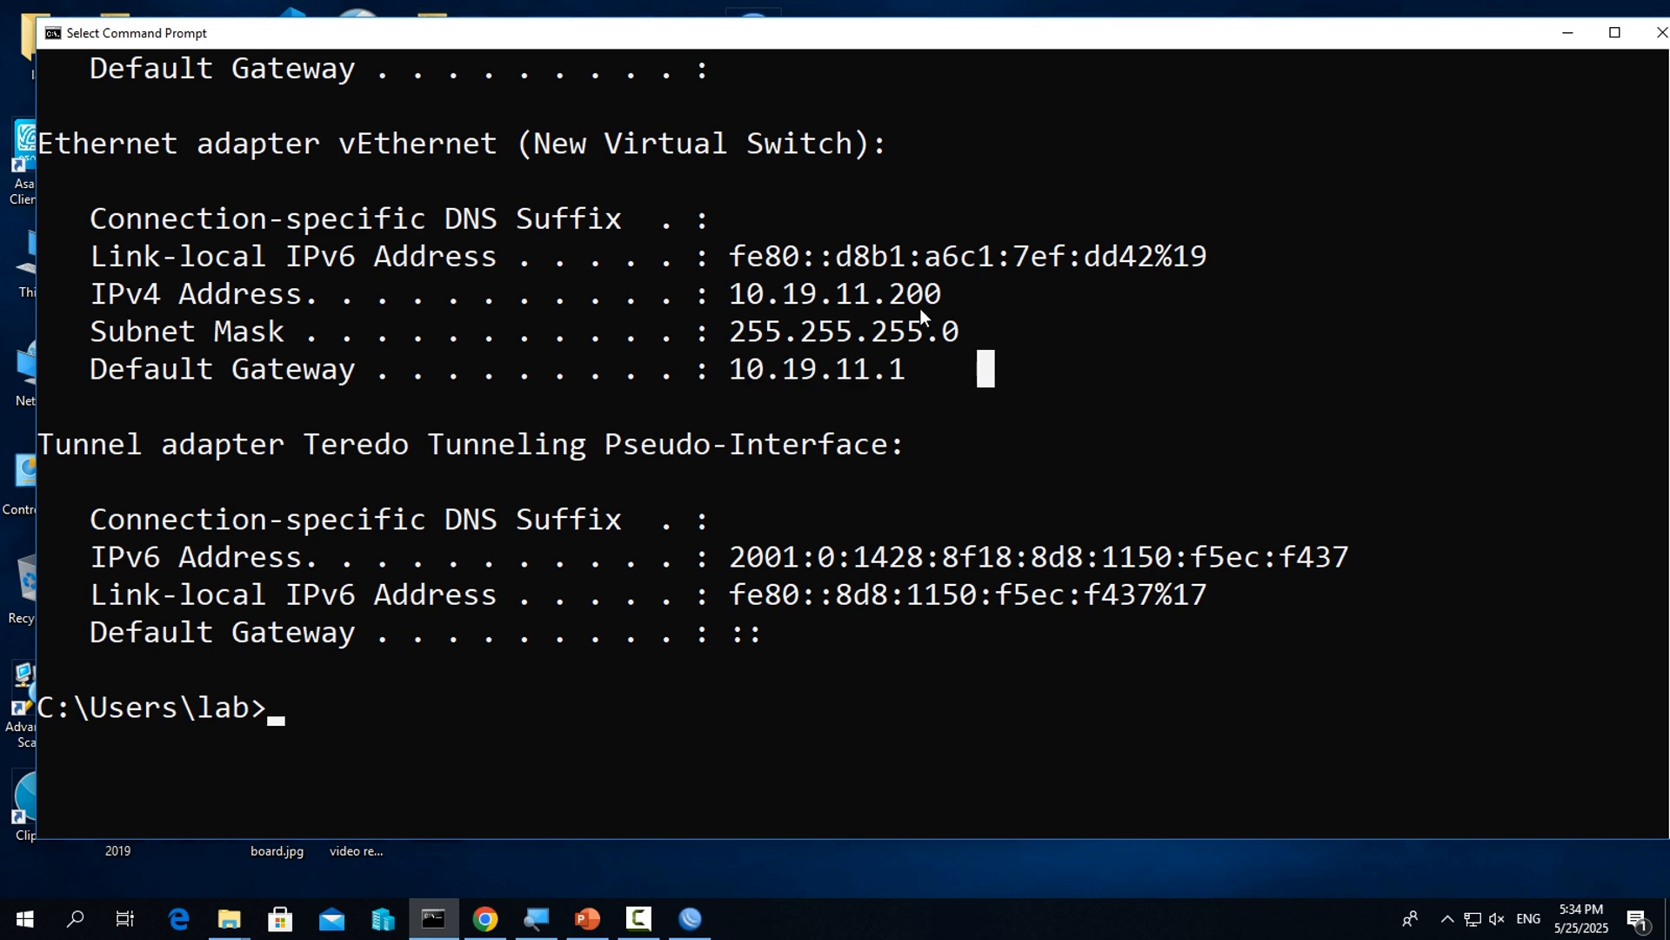
{"action": "left_click_drag", "start_coordinate": [937, 296], "coordinate": [894, 298]}
{"action": "left_click_drag", "start_coordinate": [896, 297], "coordinate": [916, 301]}
{"action": "left_click", "coordinate": [950, 367]}
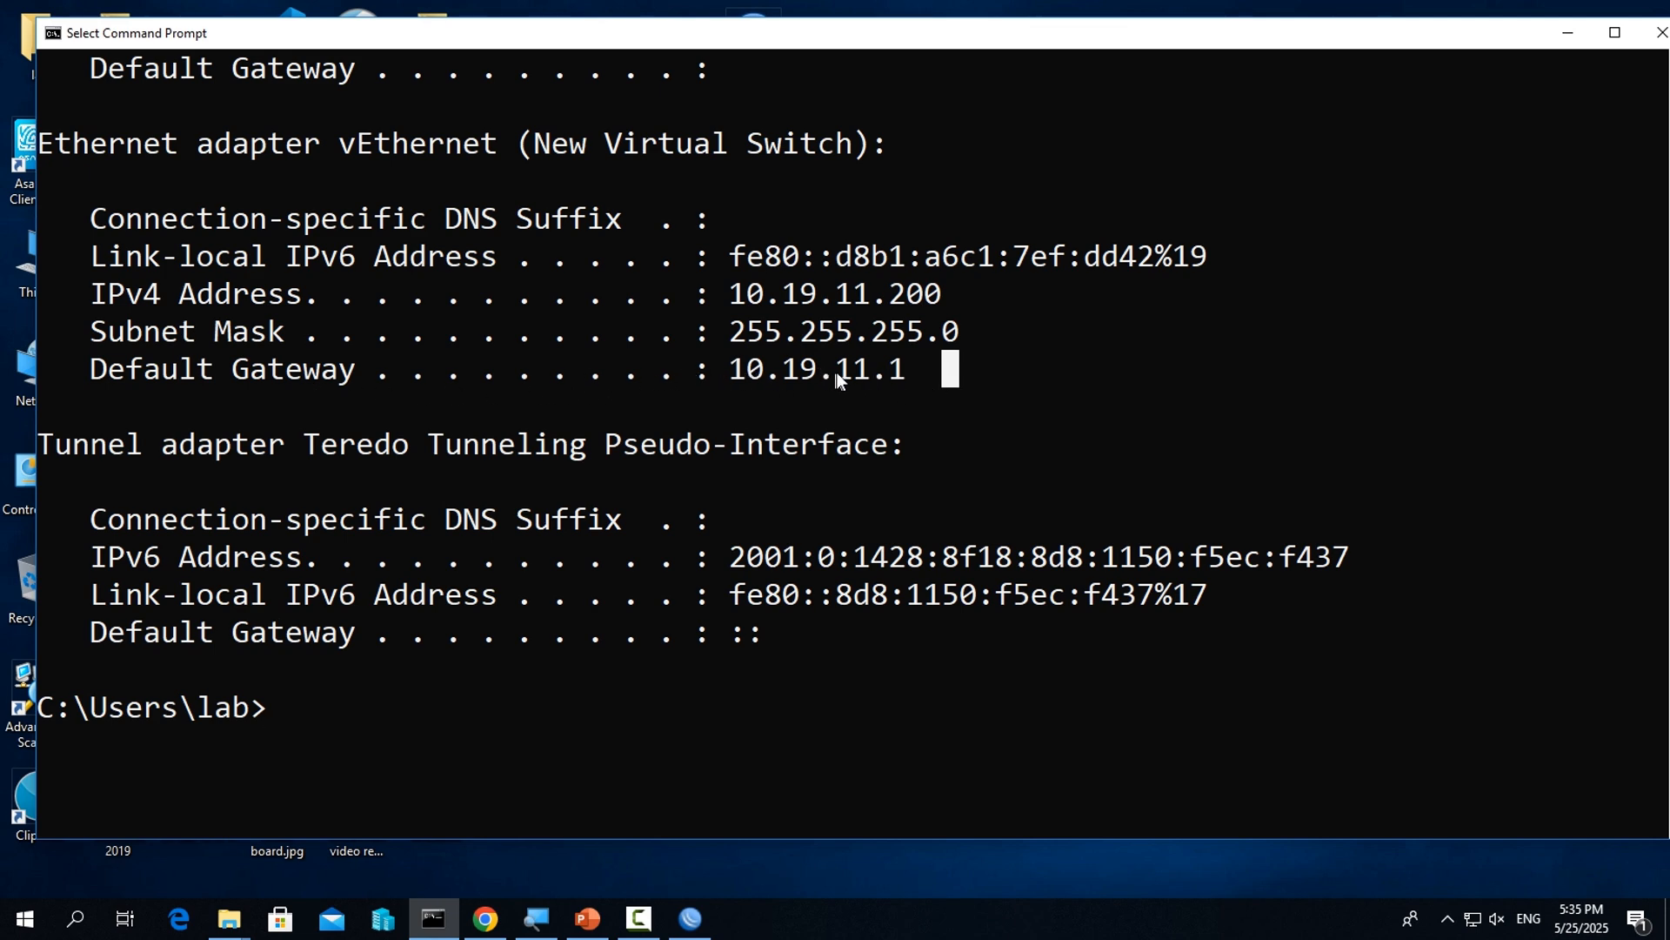
{"action": "left_click_drag", "start_coordinate": [916, 369], "coordinate": [742, 372]}
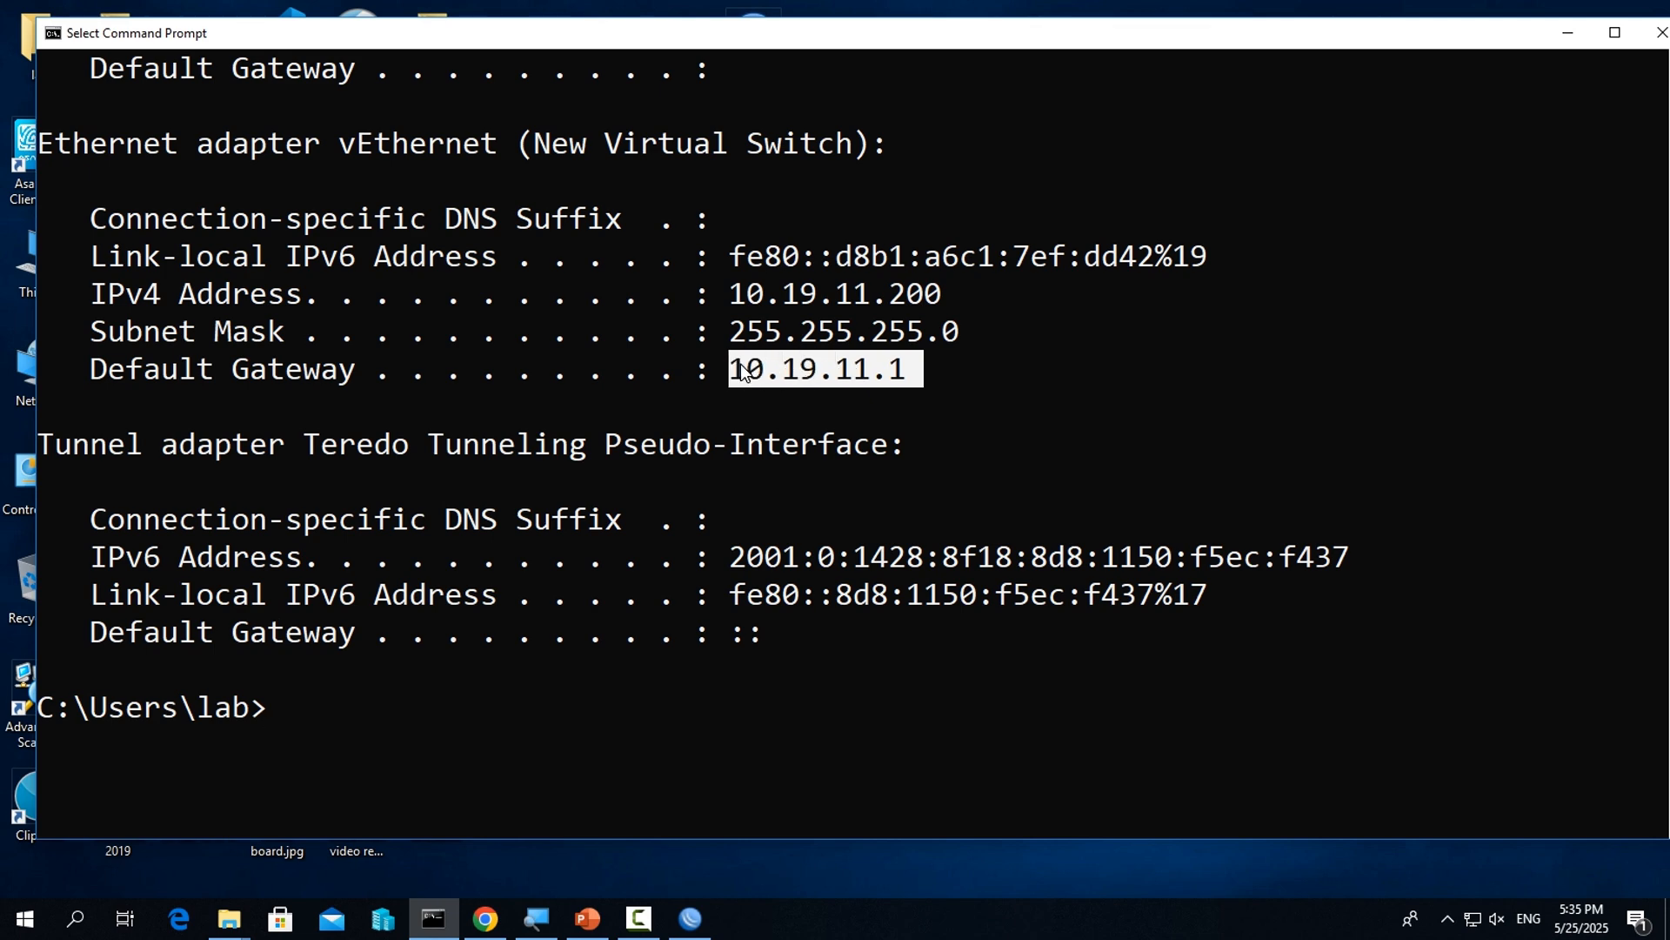
Run ipconfig /all and check the DNS server assigned to the vEthernet (New Virtual Switch) adapter
{"action": "scroll", "coordinate": [757, 522], "scroll_direction": "down", "scroll_amount": 1}
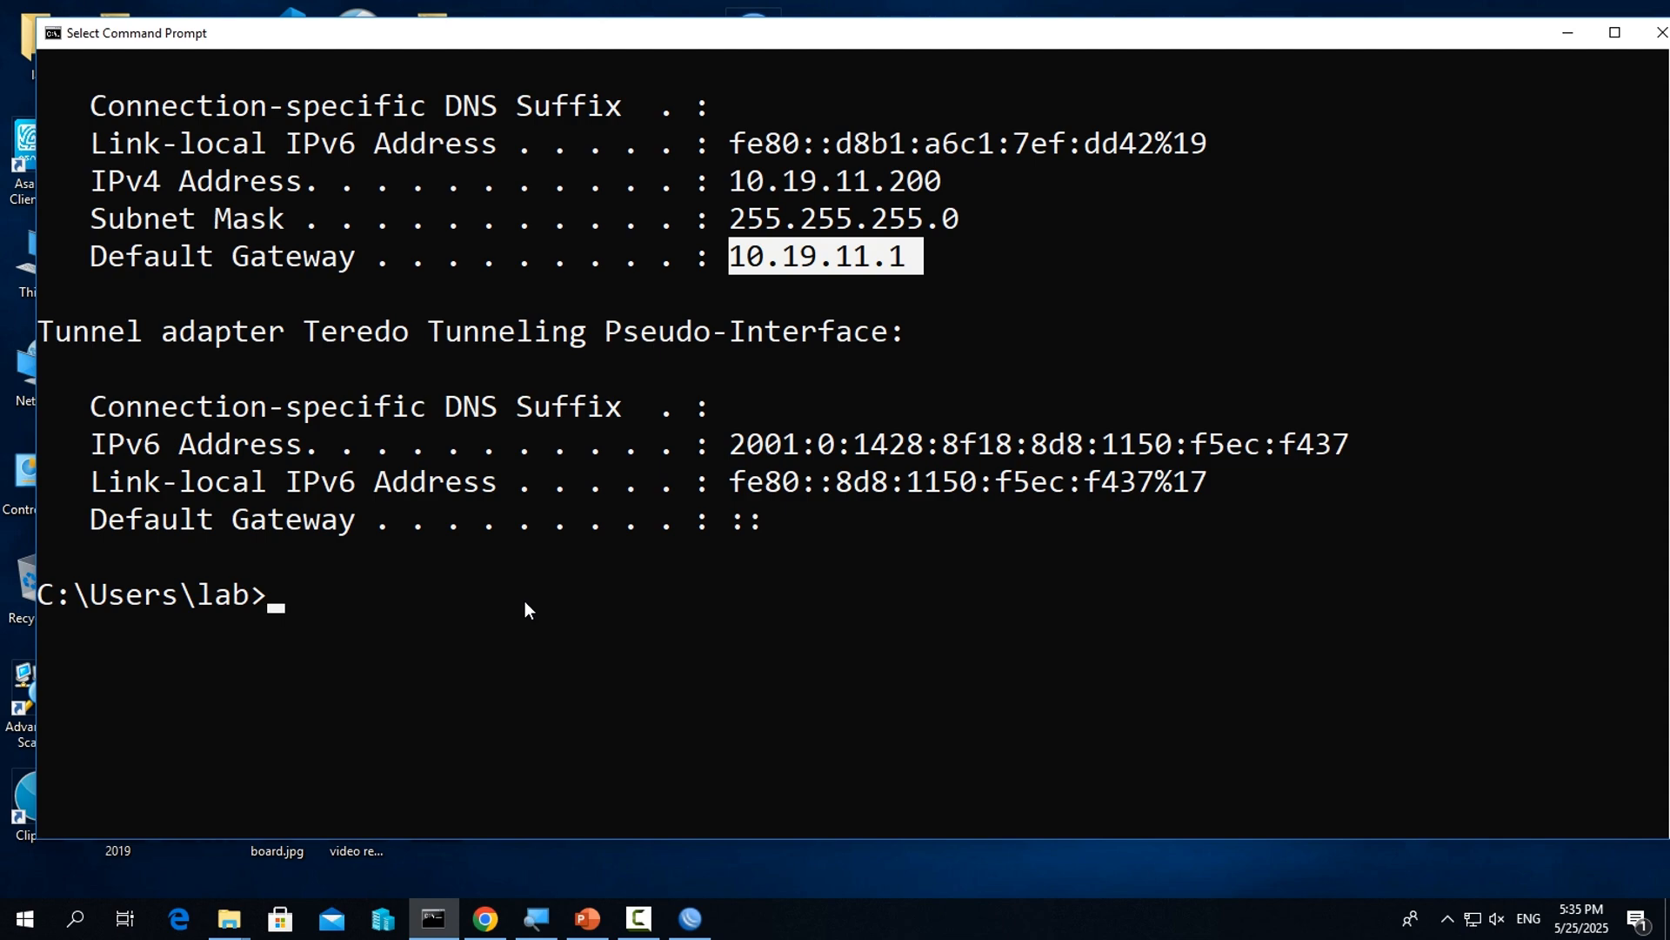
{"action": "type", "text": "ipc"}
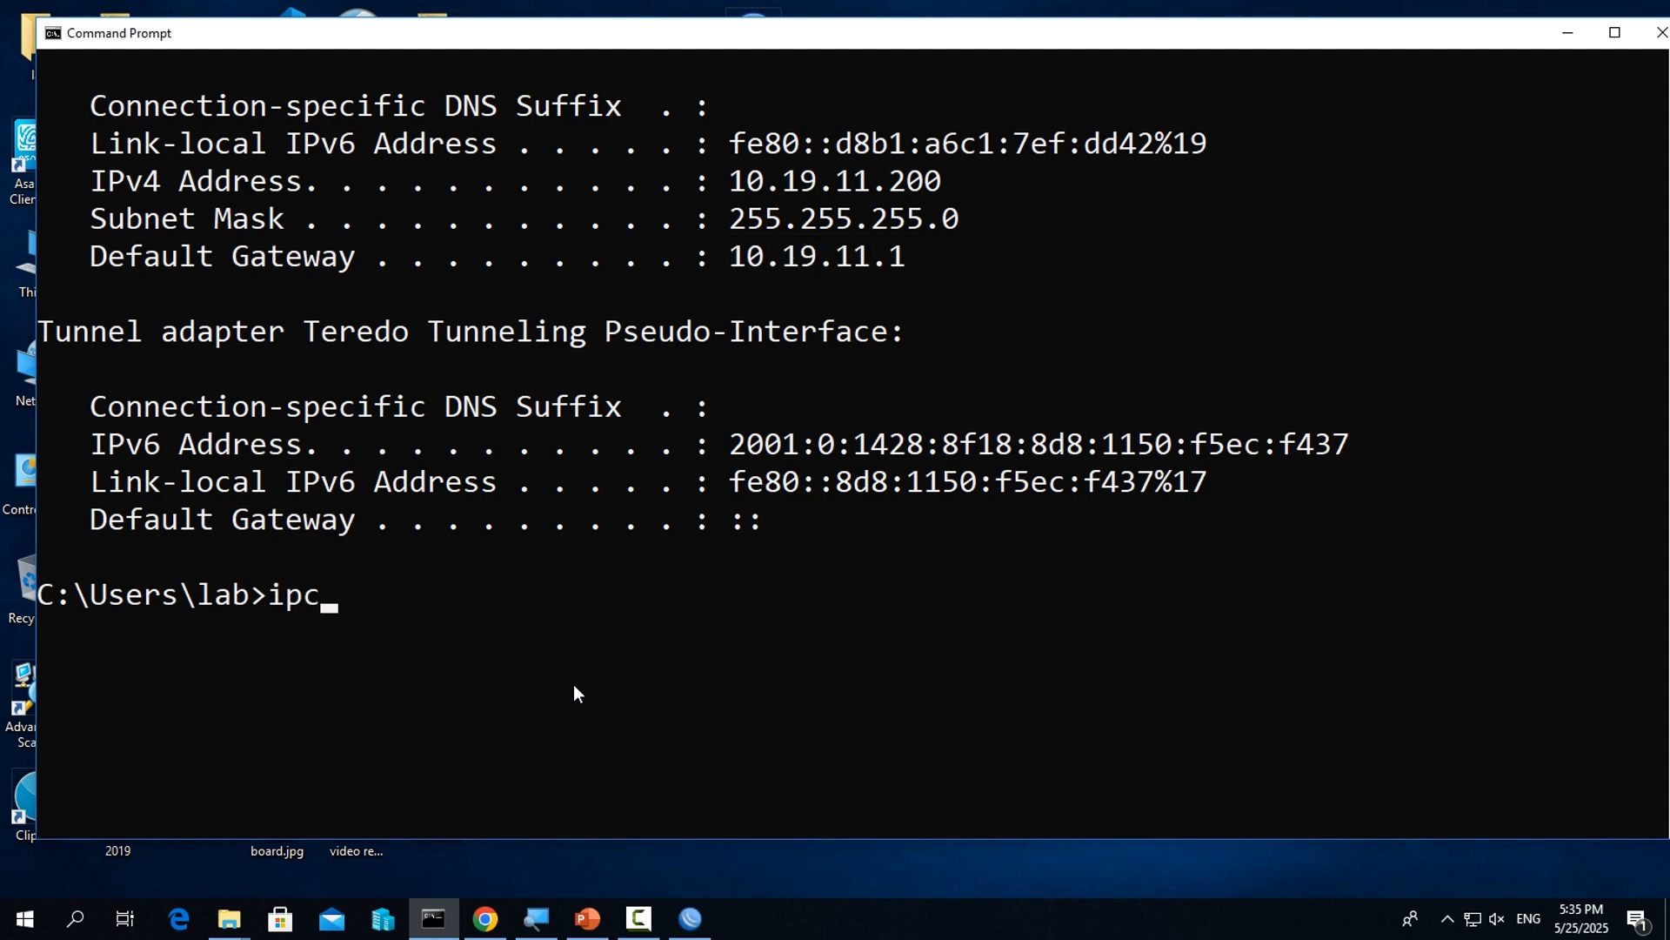
{"action": "type", "text": "onfig /all"}
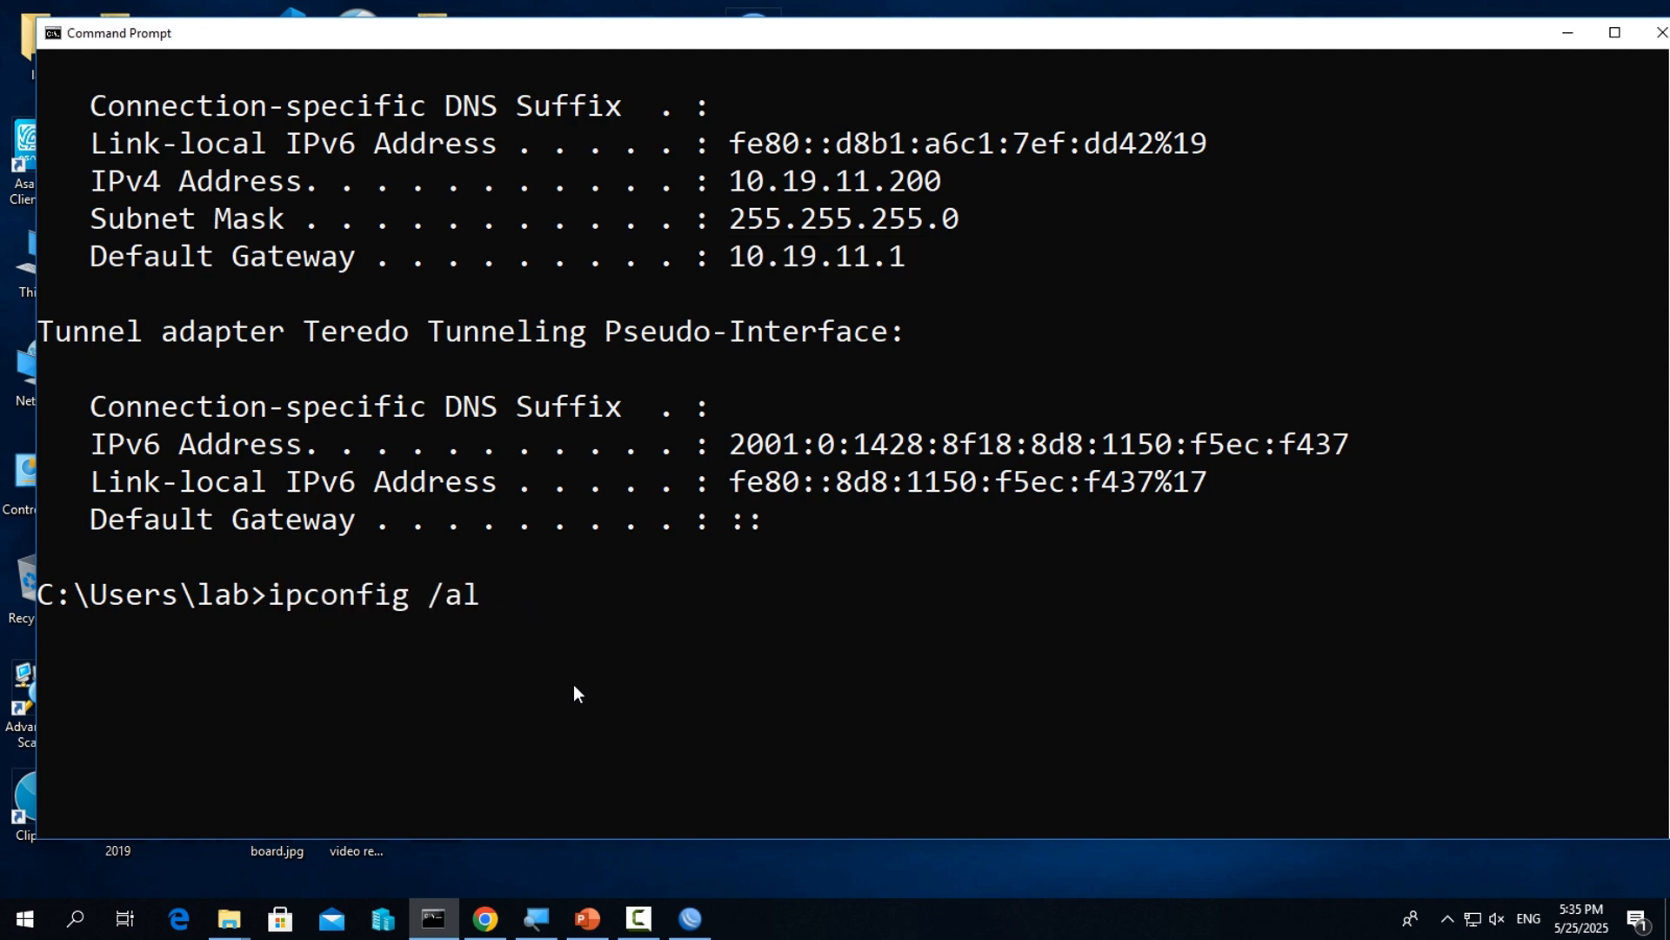
{"action": "key", "text": "Return"}
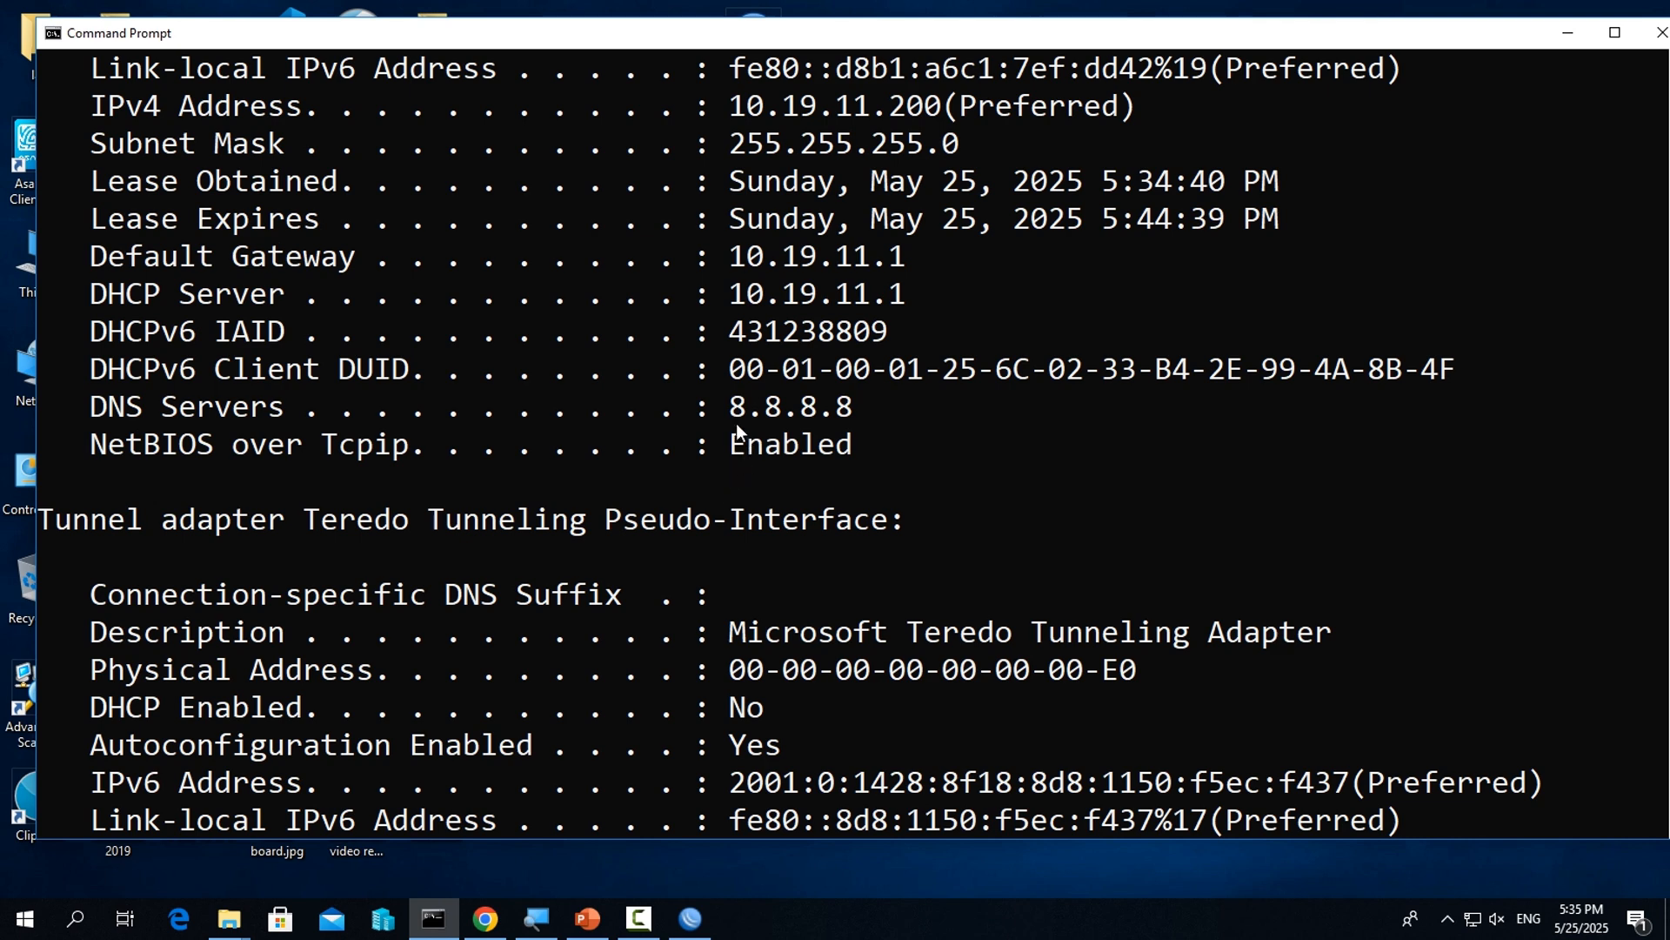
{"action": "left_click", "coordinate": [743, 405]}
{"action": "mouse_move", "coordinate": [829, 414]}
{"action": "left_mouse_down"}
{"action": "mouse_move", "coordinate": [844, 414]}
{"action": "mouse_move", "coordinate": [754, 412]}
{"action": "mouse_move", "coordinate": [857, 405]}
{"action": "left_mouse_up"}
Ping google.com to test internet access, stop the ping after a few replies, and clear the output with cls
{"action": "scroll", "coordinate": [740, 524], "scroll_direction": "down", "scroll_amount": 4}
{"action": "scroll", "coordinate": [740, 524], "scroll_direction": "down", "scroll_amount": 2}
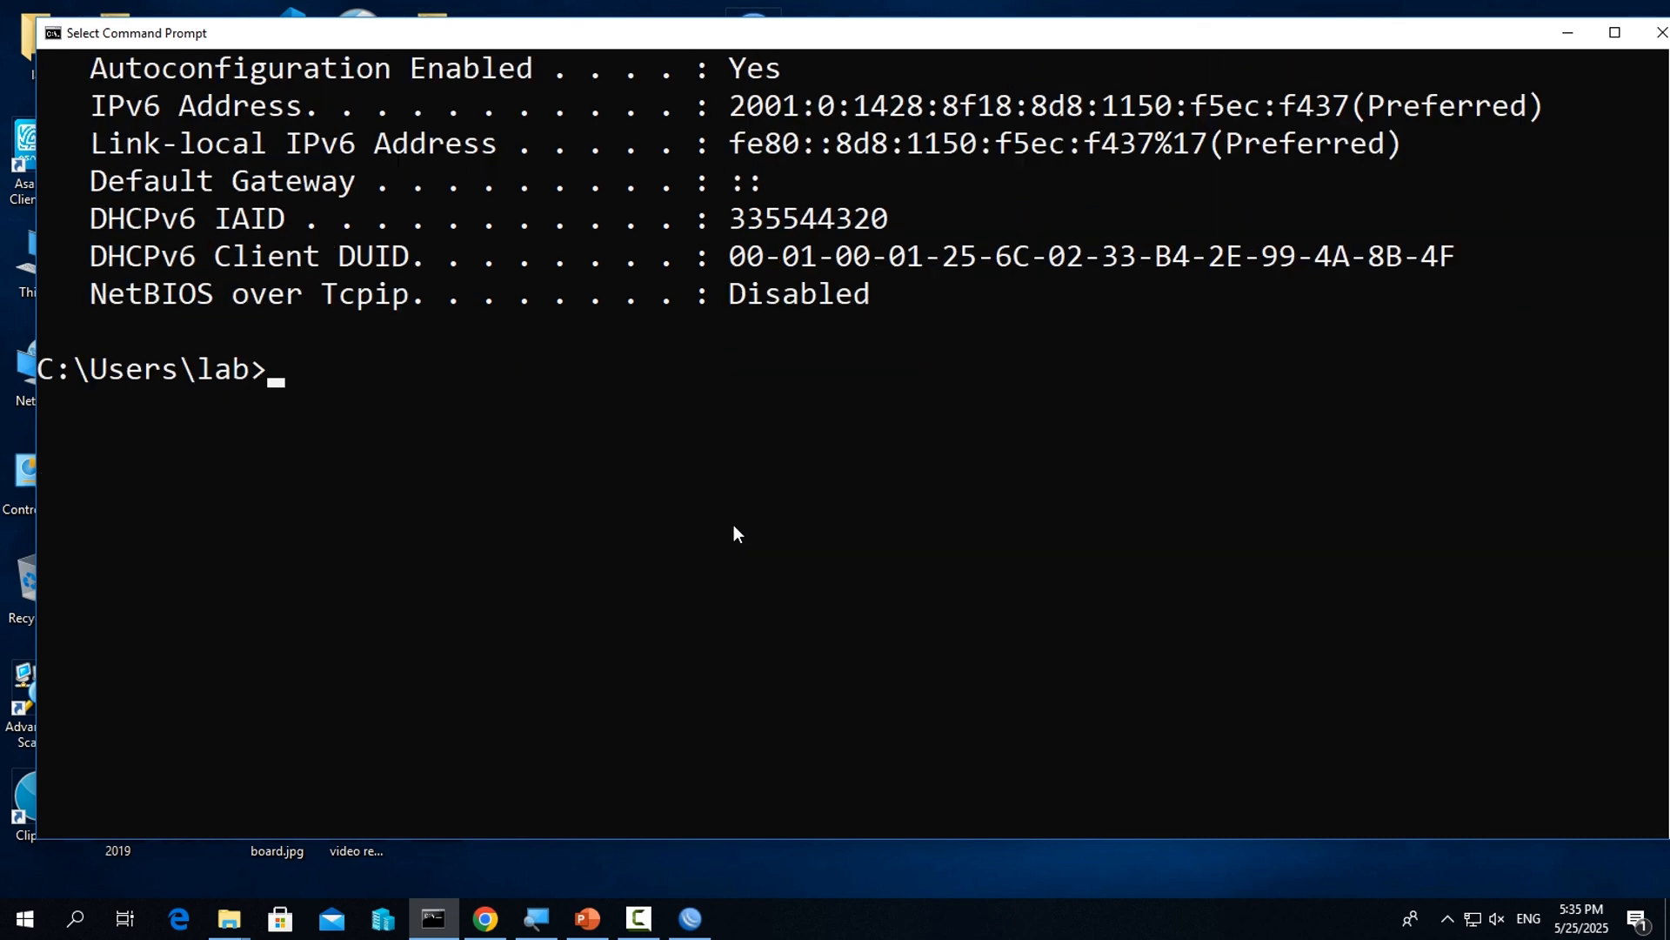
{"action": "type", "text": "ping"}
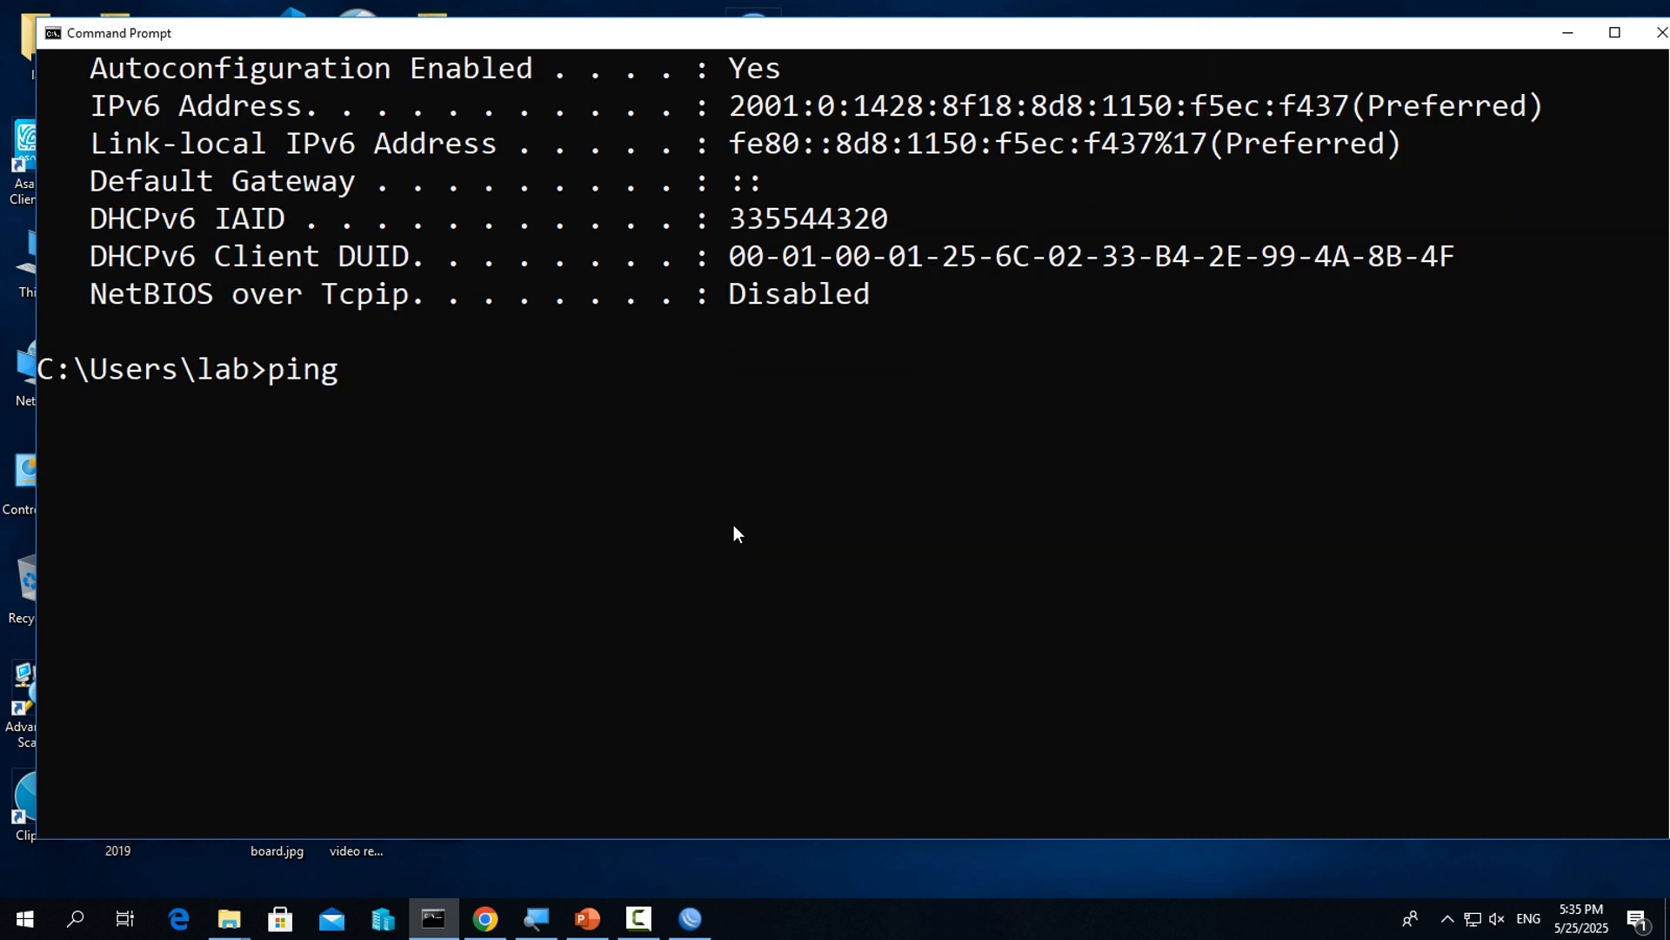
{"action": "type", "text": " google.com"}
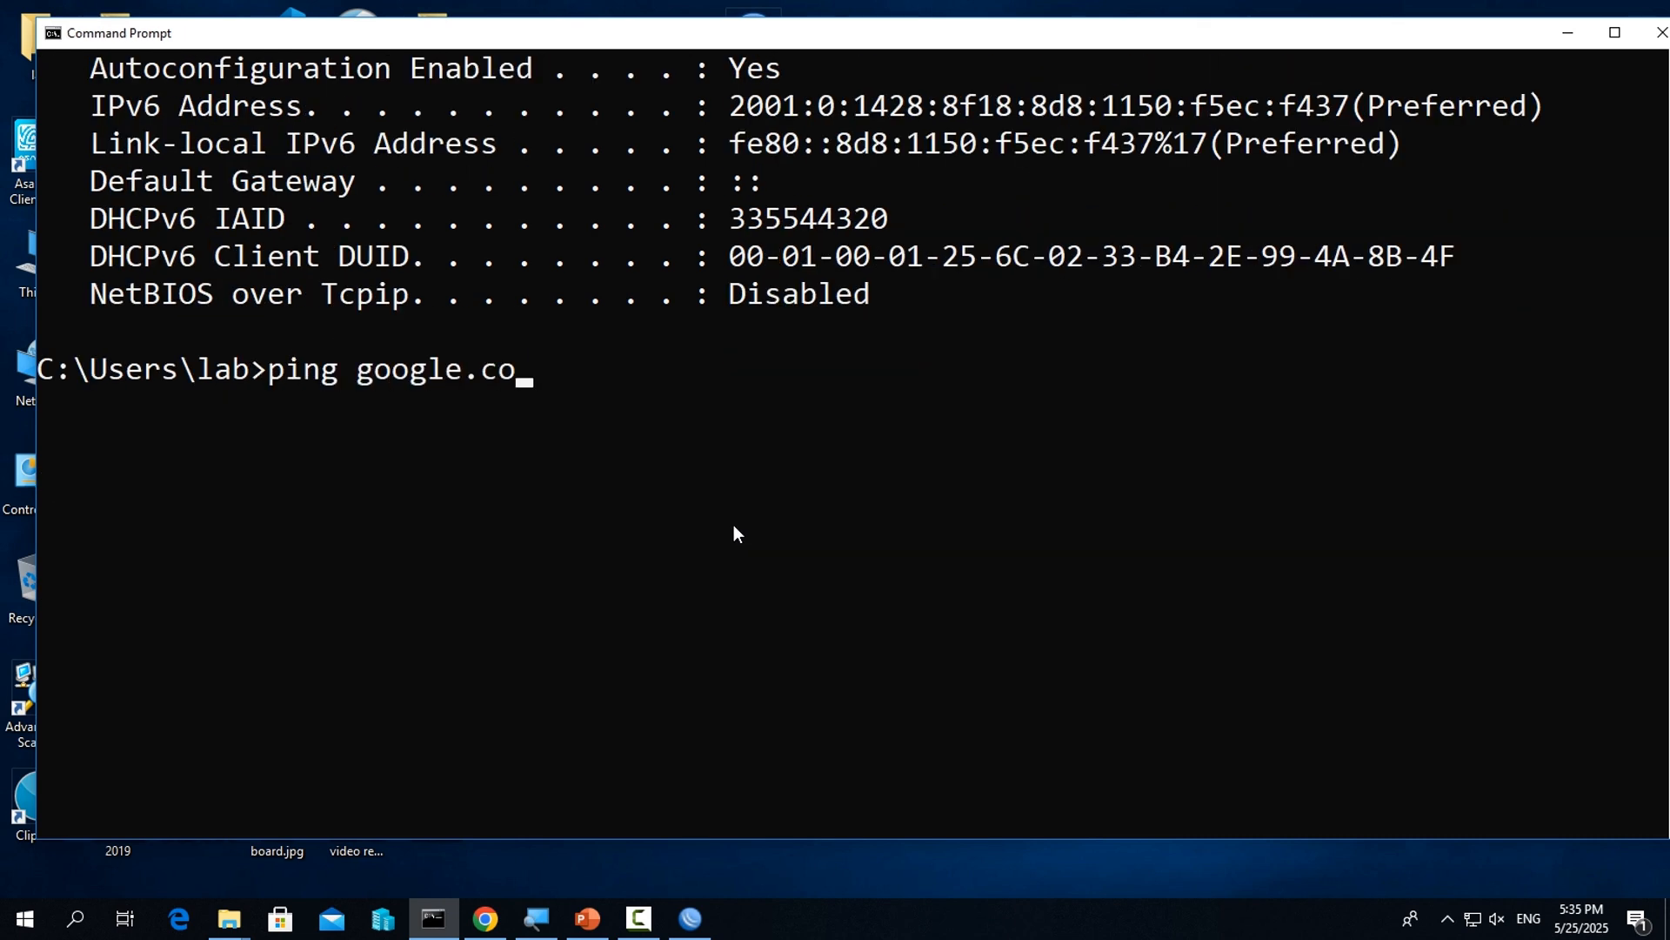
{"action": "key", "text": "Return"}
{"action": "key", "text": "ctrl+c"}
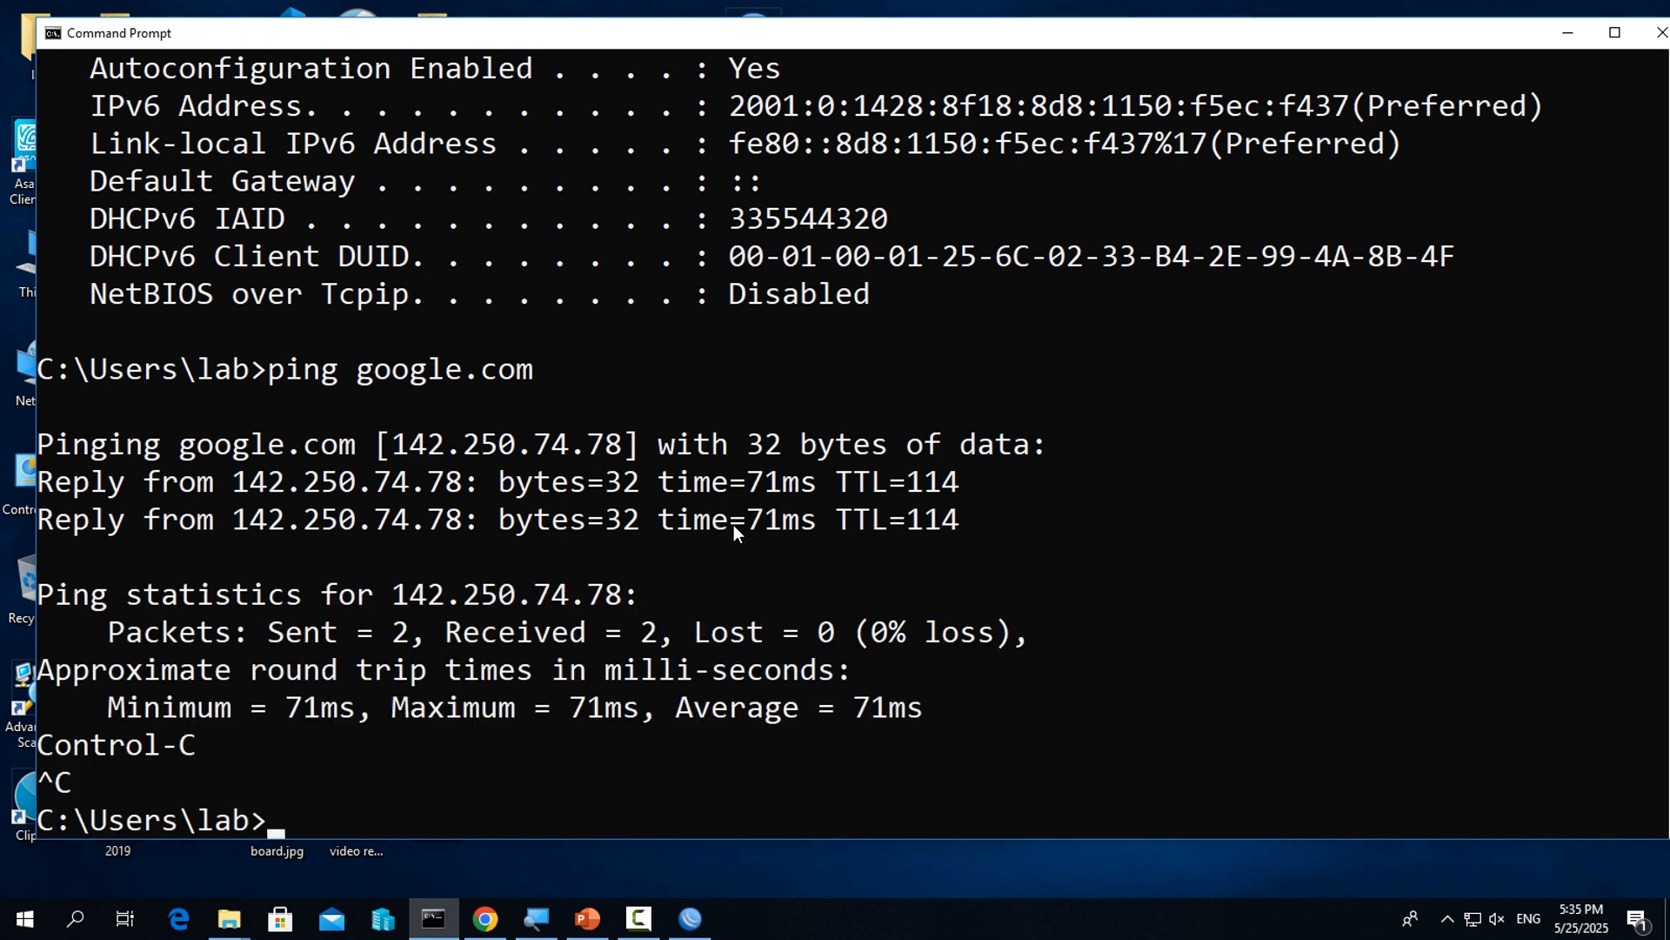
{"action": "type", "text": "cls"}
{"action": "key", "text": "Return"}
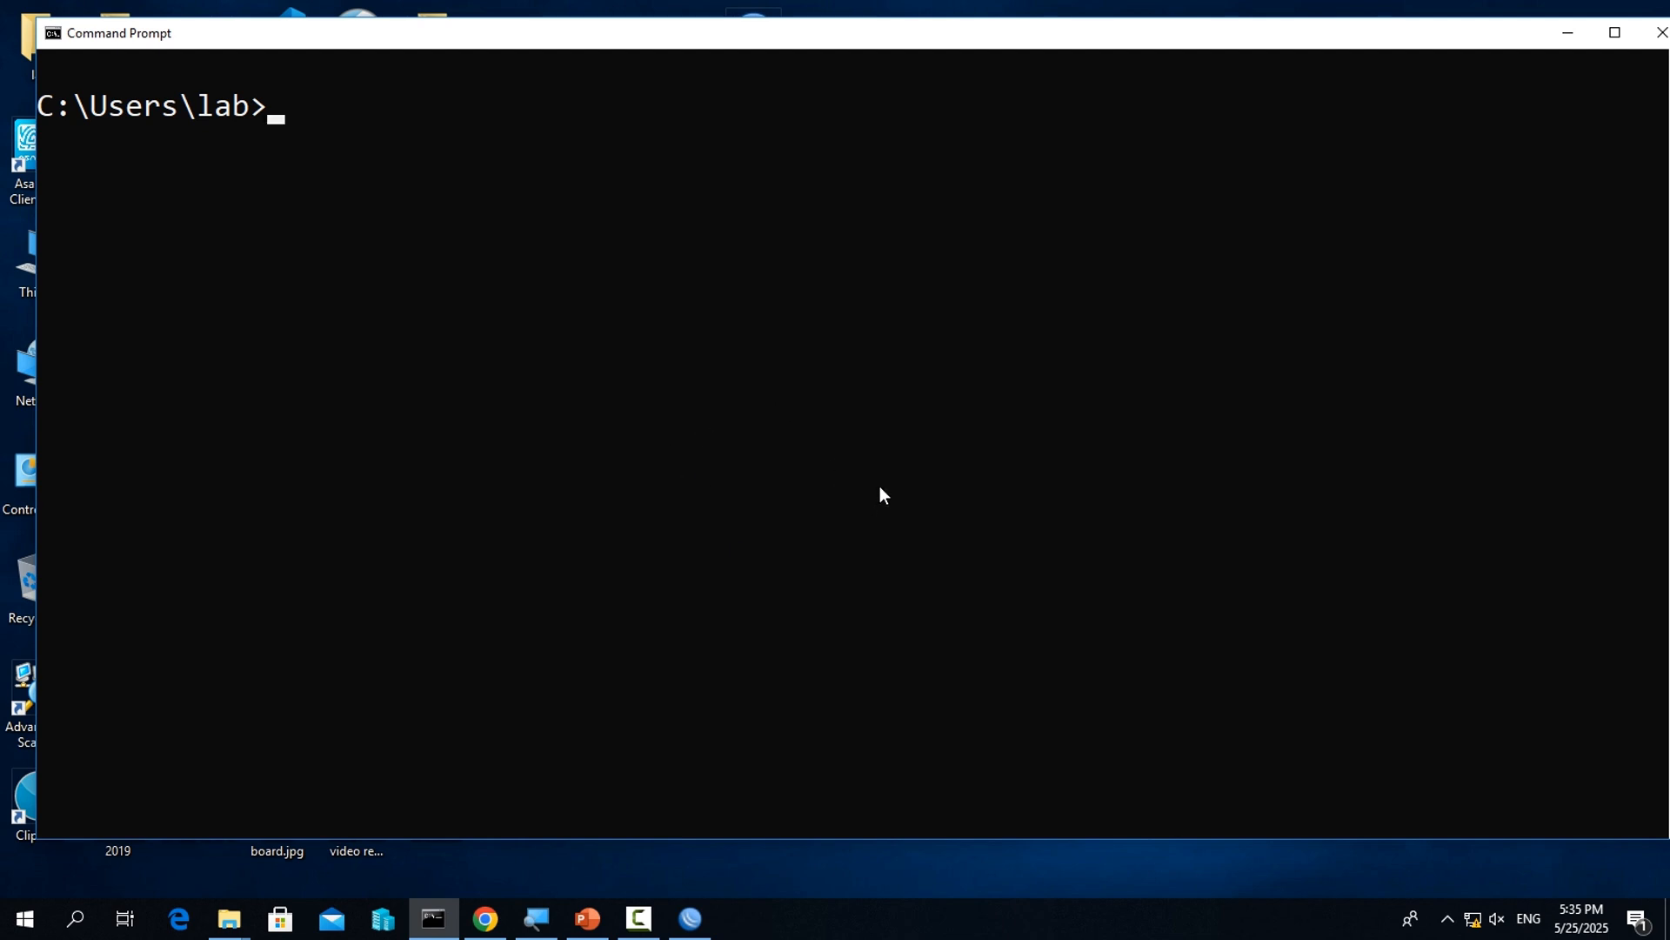
Run ipconfig for the second LAN connection and check the vEthernet adapter's IPv4 address and default gateway
{"action": "key", "text": "Up"}
{"action": "key", "text": "Up"}
{"action": "key", "text": "Up"}
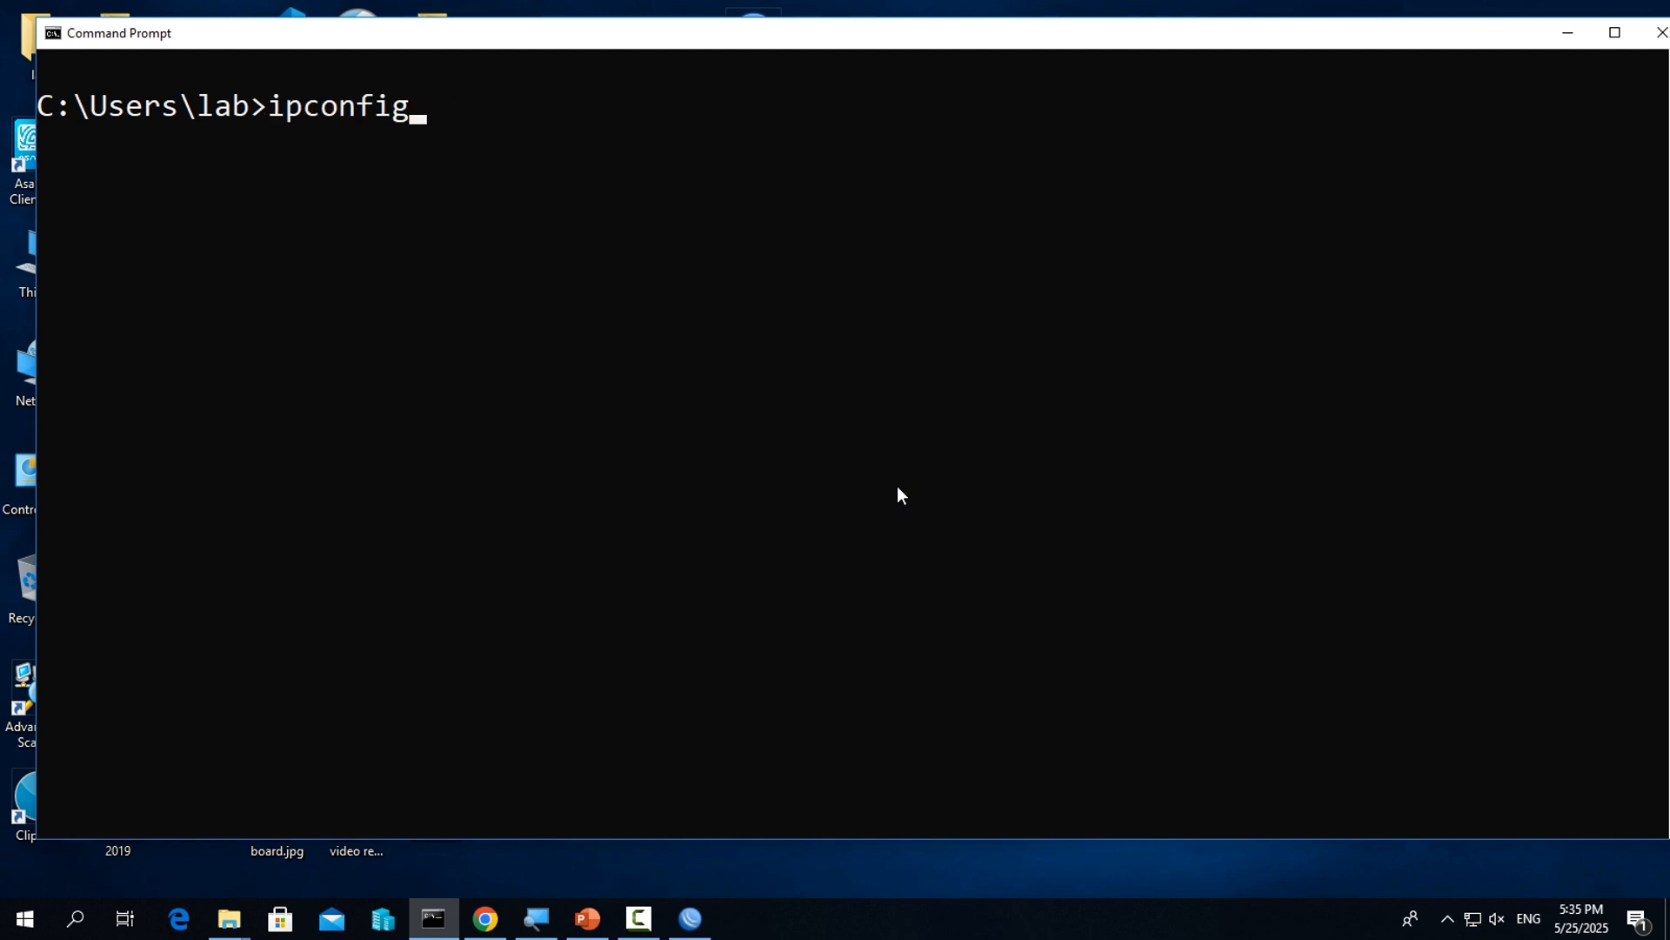
{"action": "key", "text": "Return"}
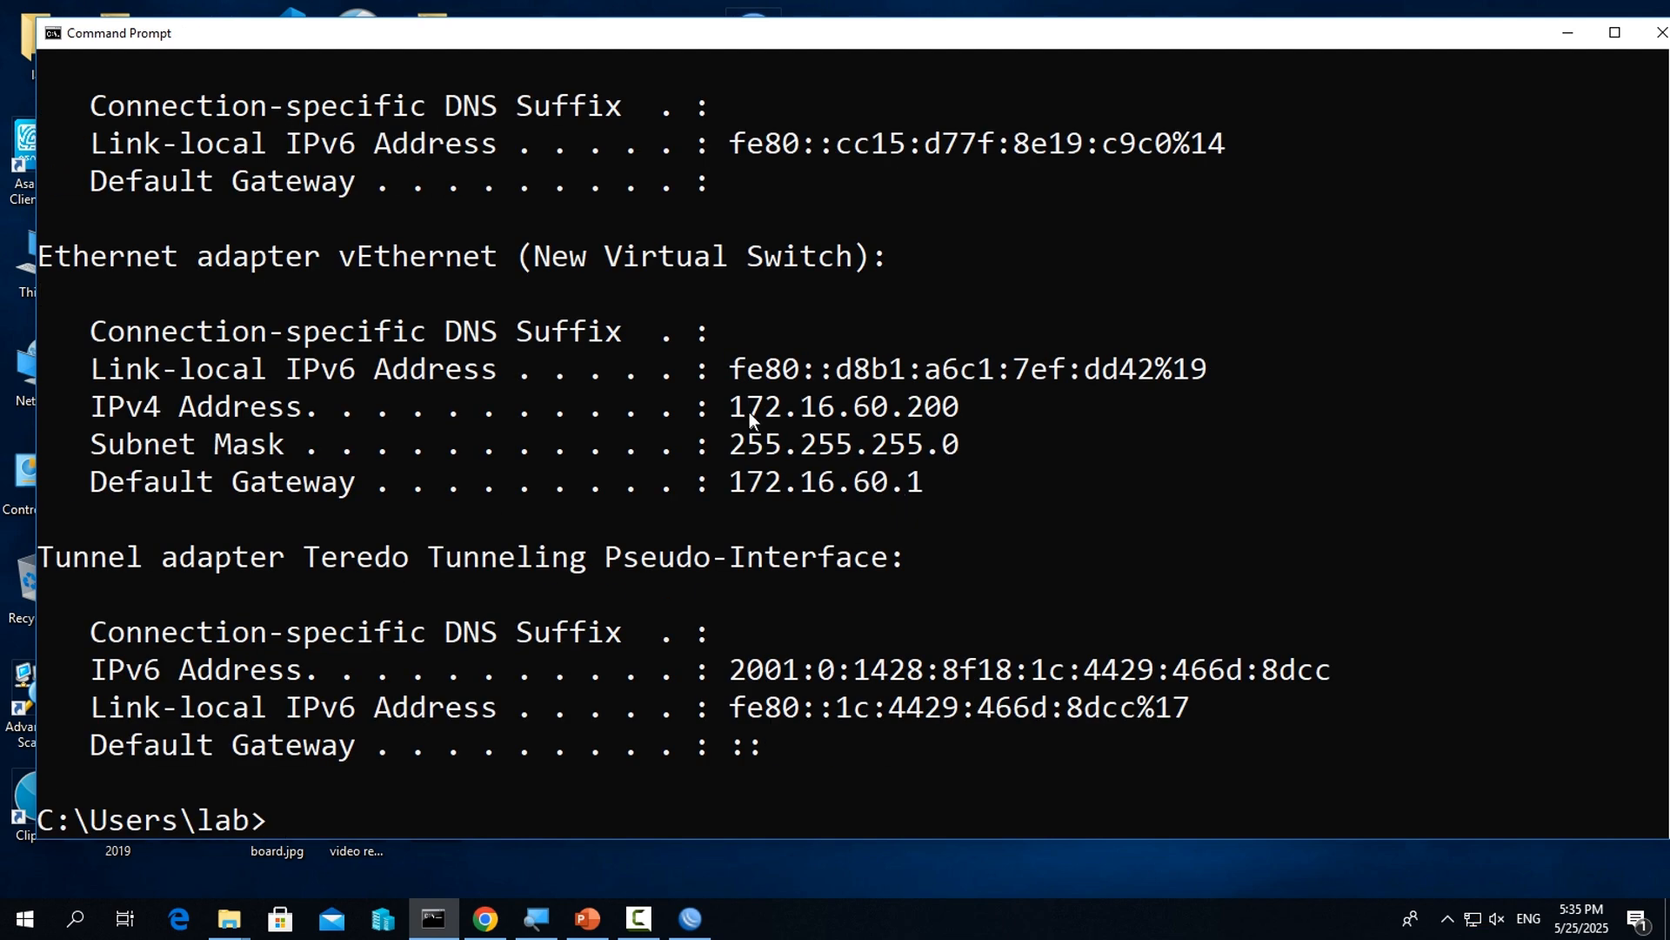
{"action": "left_click_drag", "start_coordinate": [733, 407], "coordinate": [949, 423]}
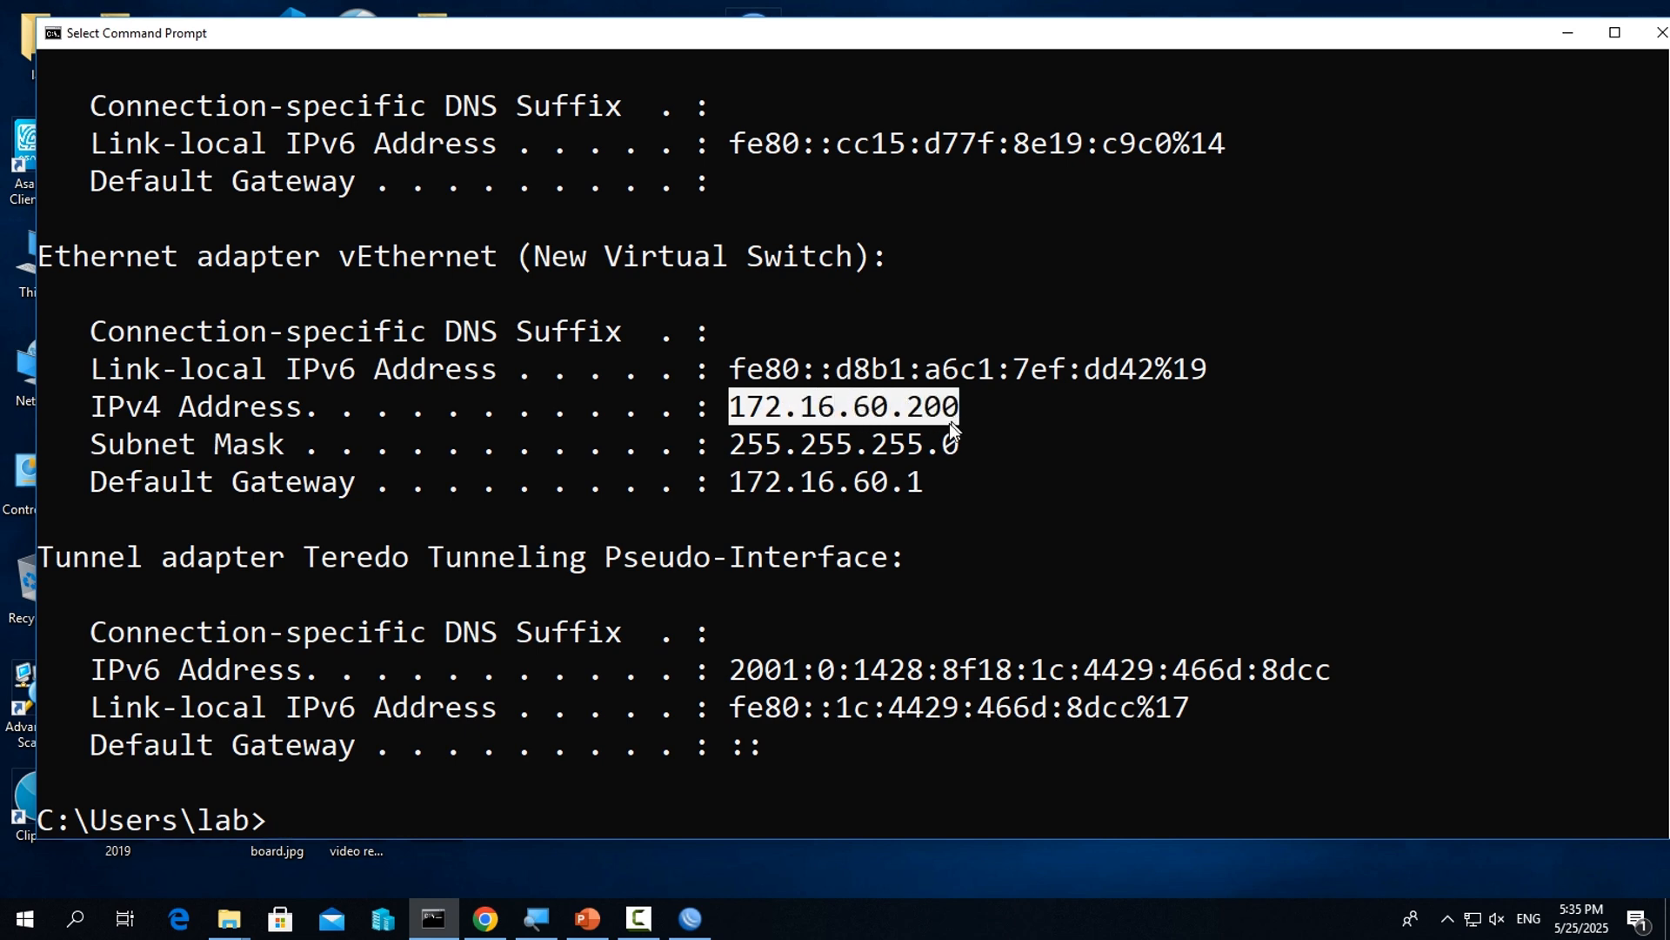
{"action": "left_click_drag", "start_coordinate": [929, 480], "coordinate": [735, 488]}
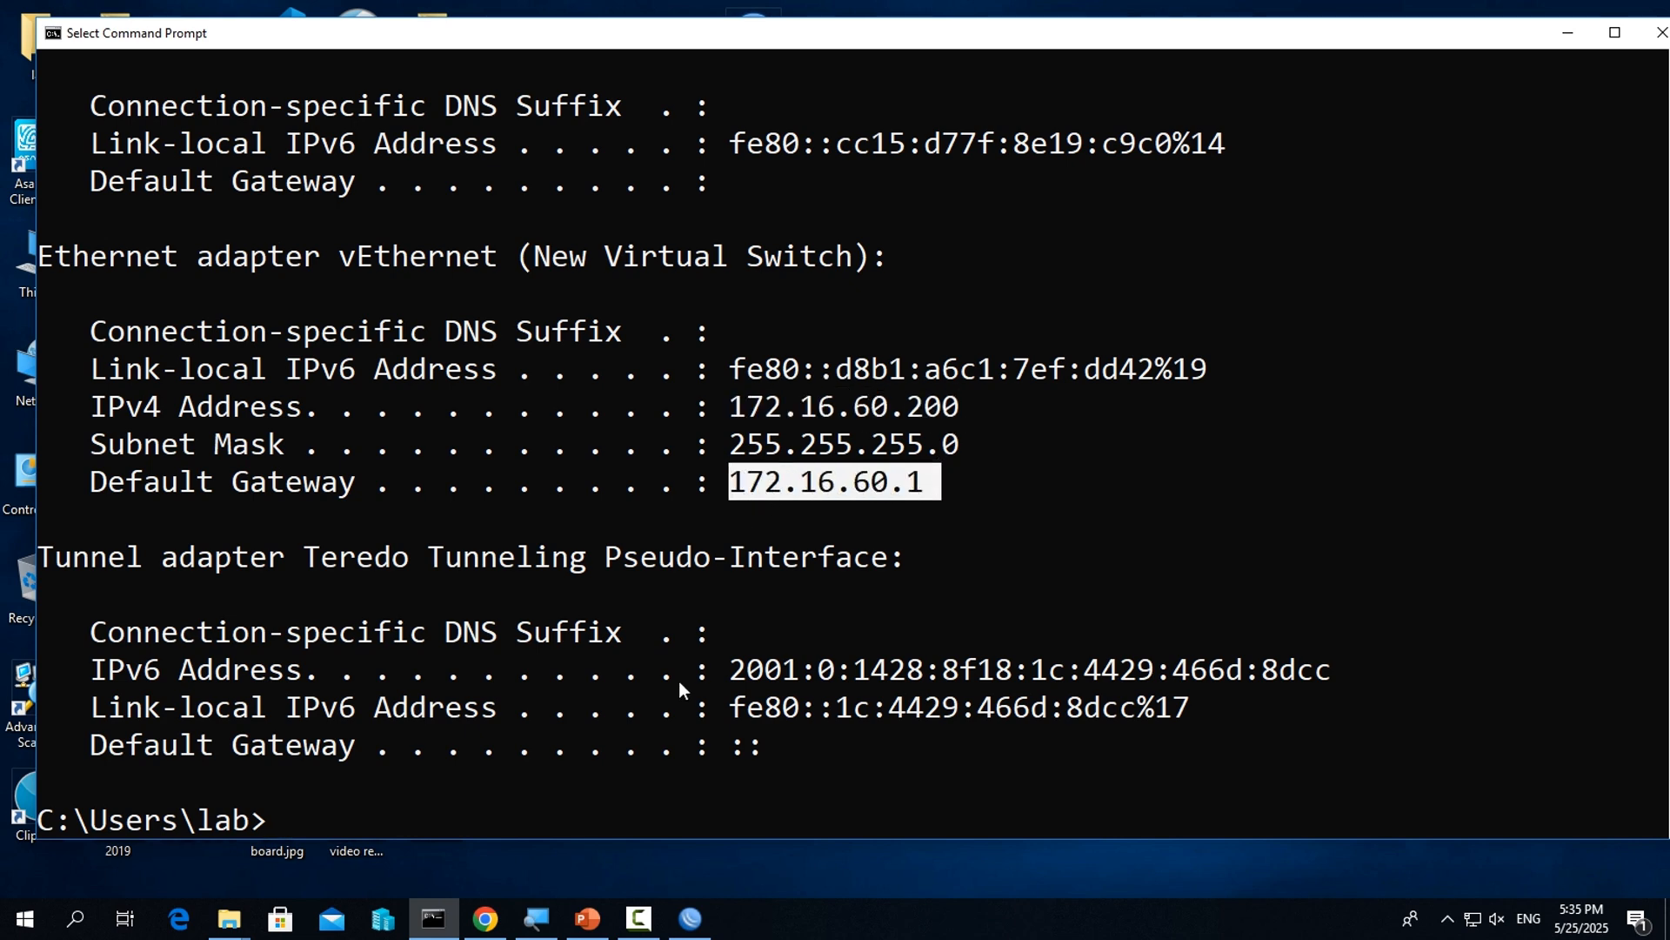
Test the second LAN's internet access by pinging google.com, stop the ping, and clear the output with cls
{"action": "left_click", "coordinate": [668, 709]}
{"action": "key", "text": "Escape"}
{"action": "key", "text": "Up"}
{"action": "key", "text": "Up"}
{"action": "key", "text": "Down"}
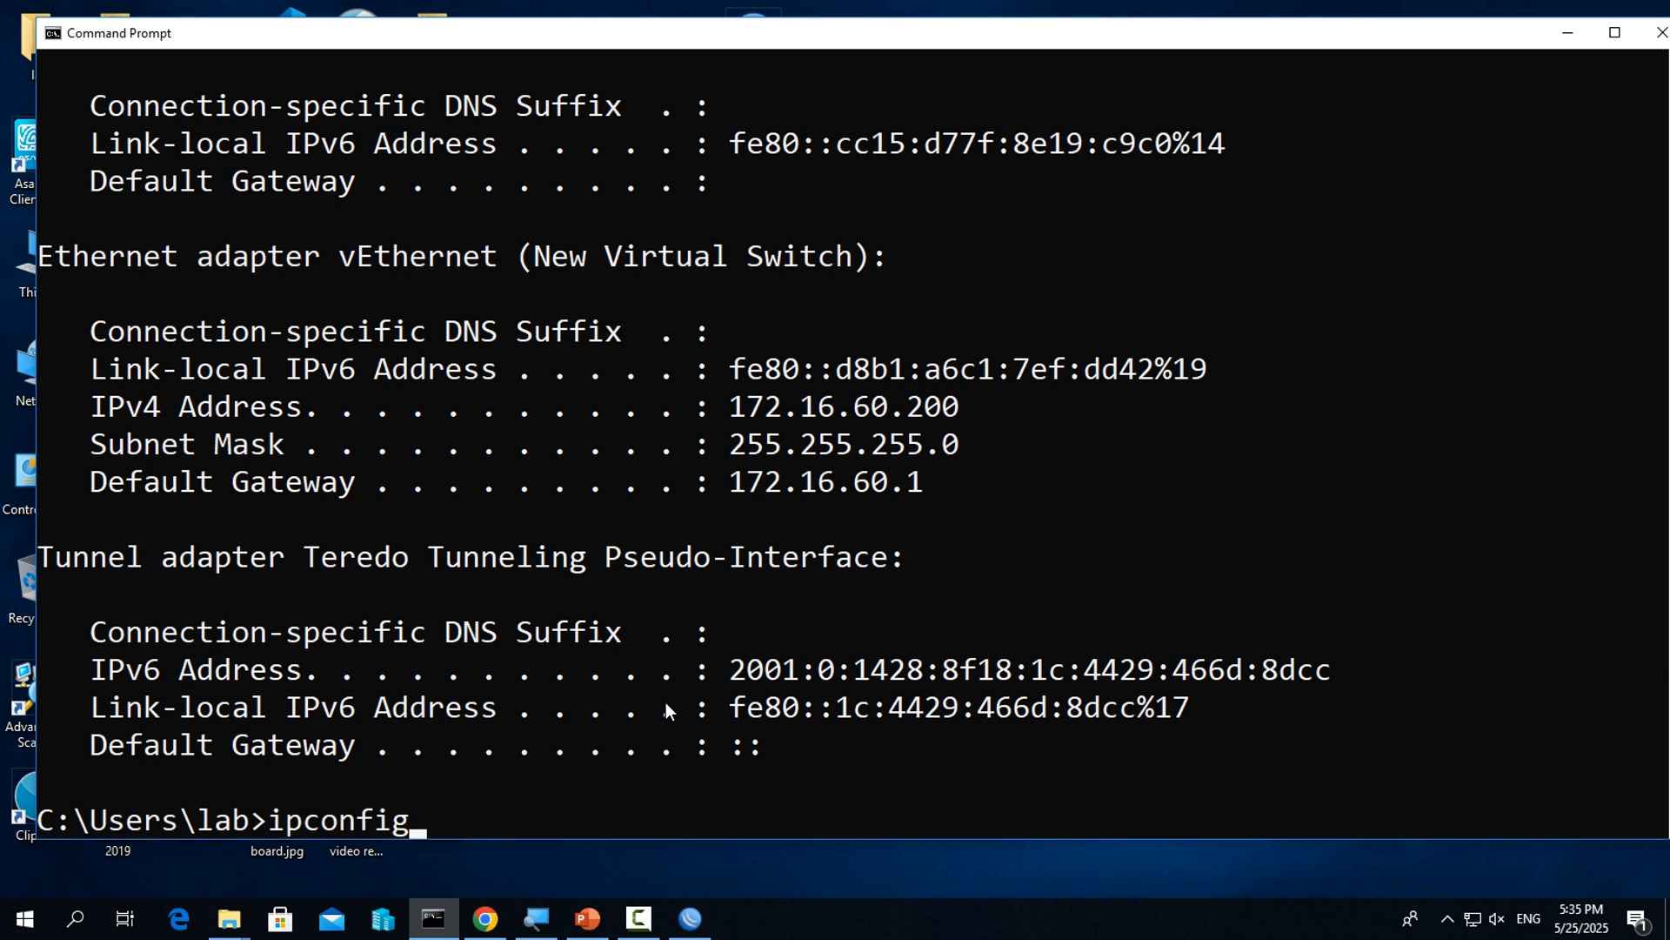
{"action": "key", "text": "Up"}
{"action": "key", "text": "Up"}
{"action": "key", "text": "Return"}
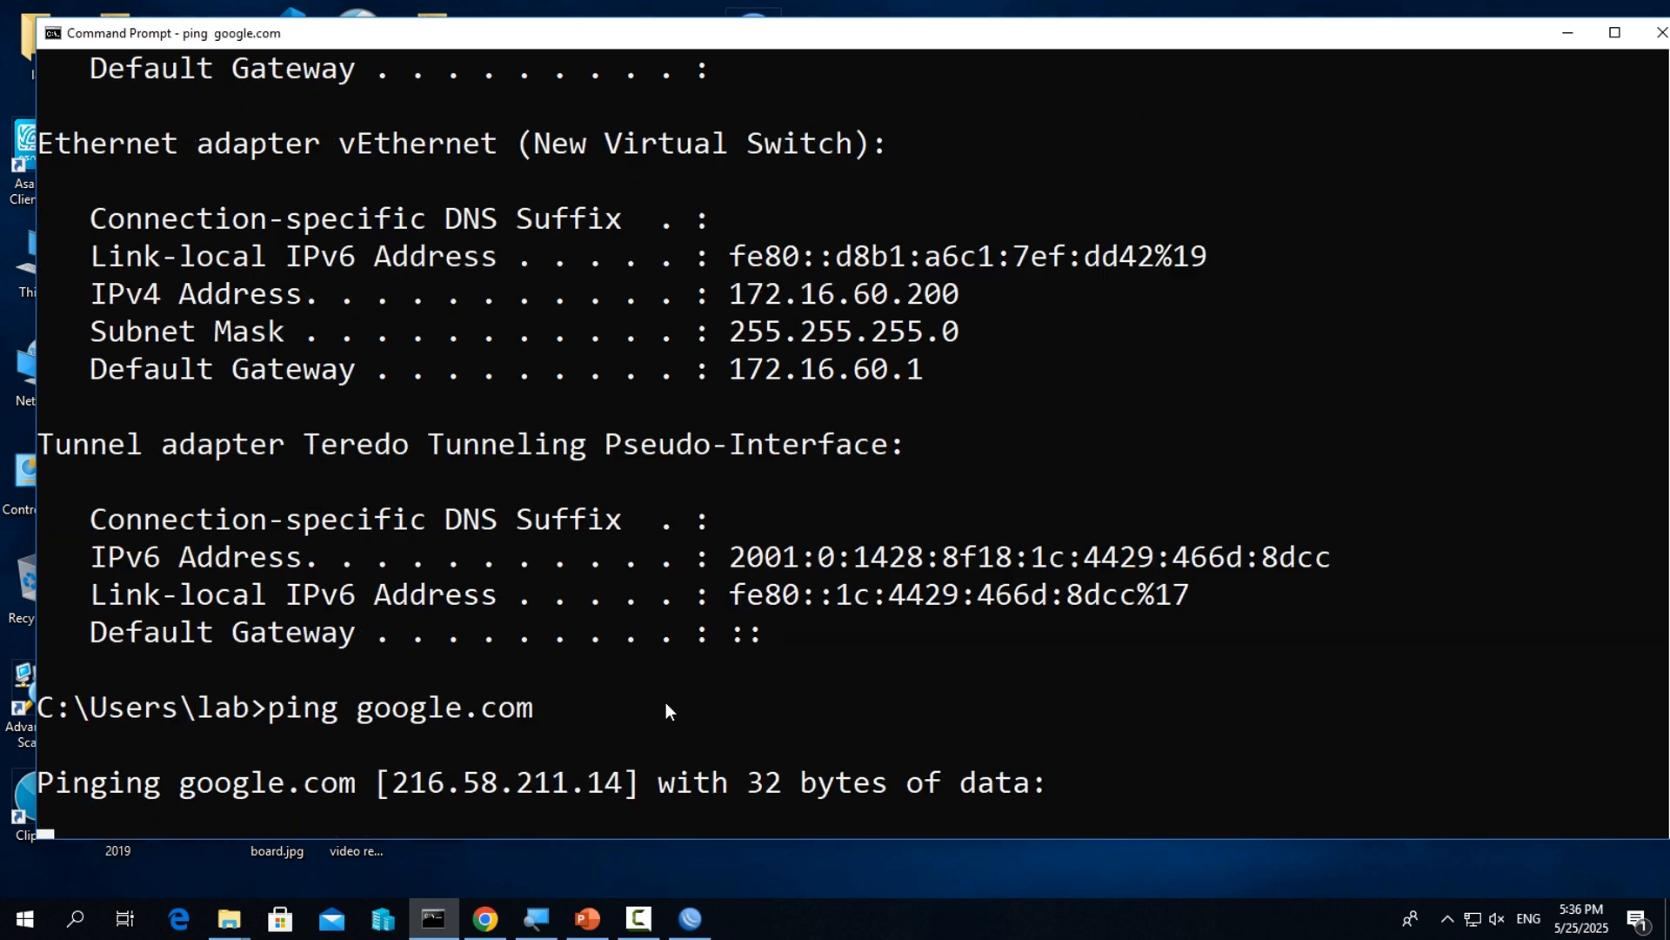
{"action": "key", "text": "ctrl+c"}
{"action": "type", "text": "cls"}
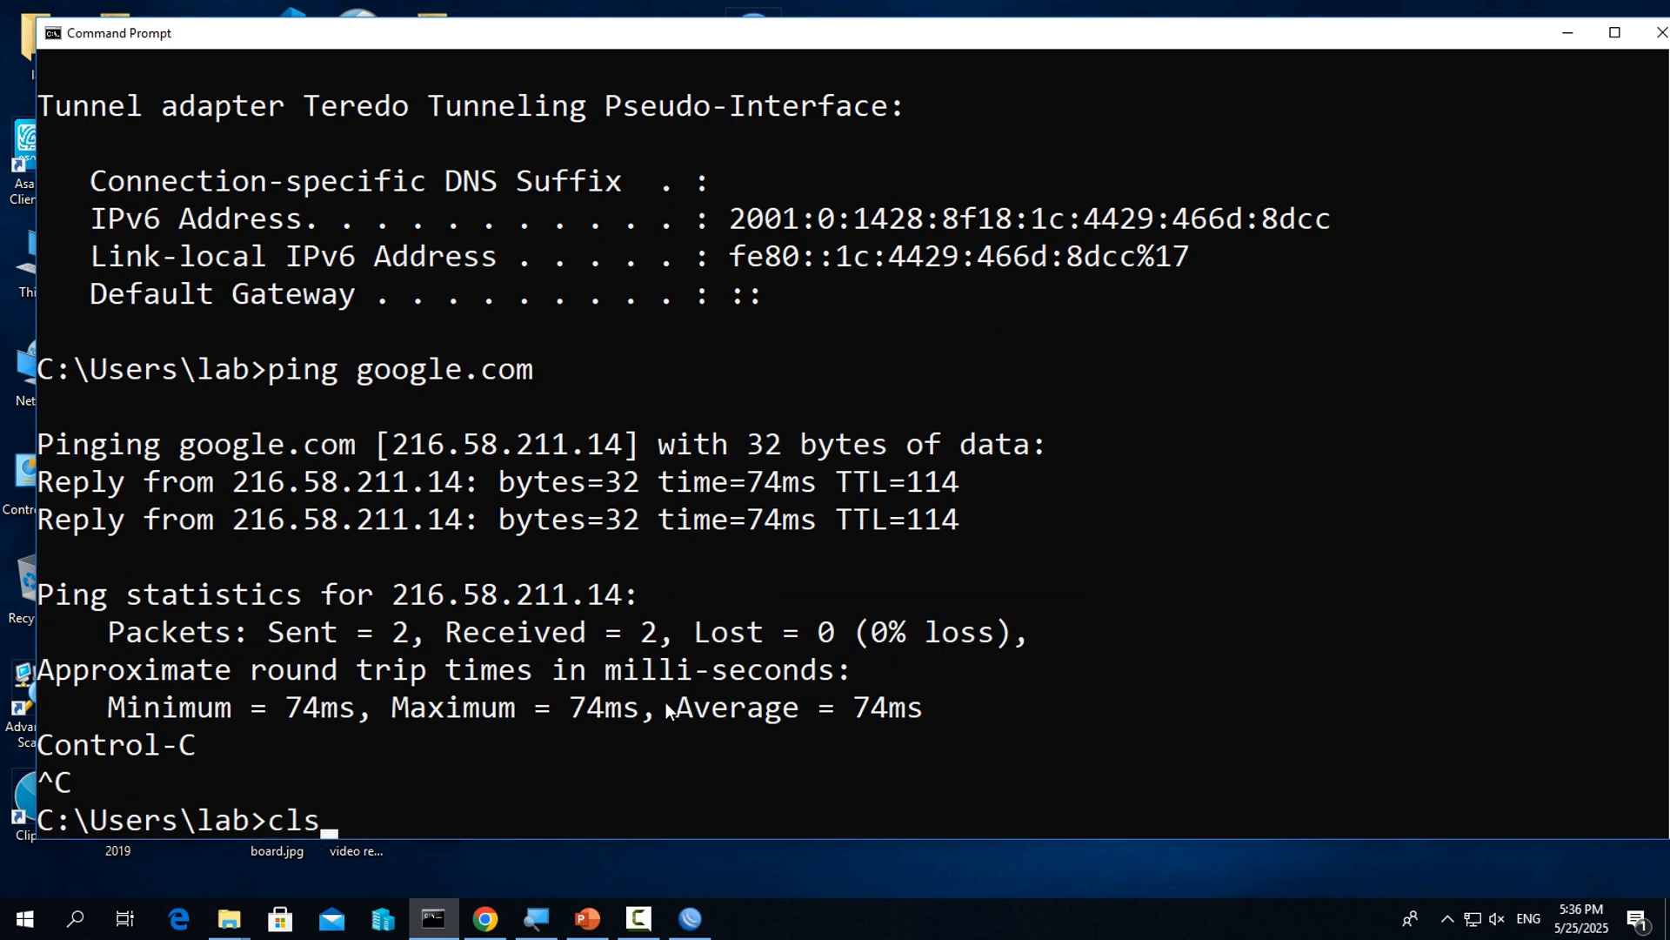
{"action": "key", "text": "Return"}
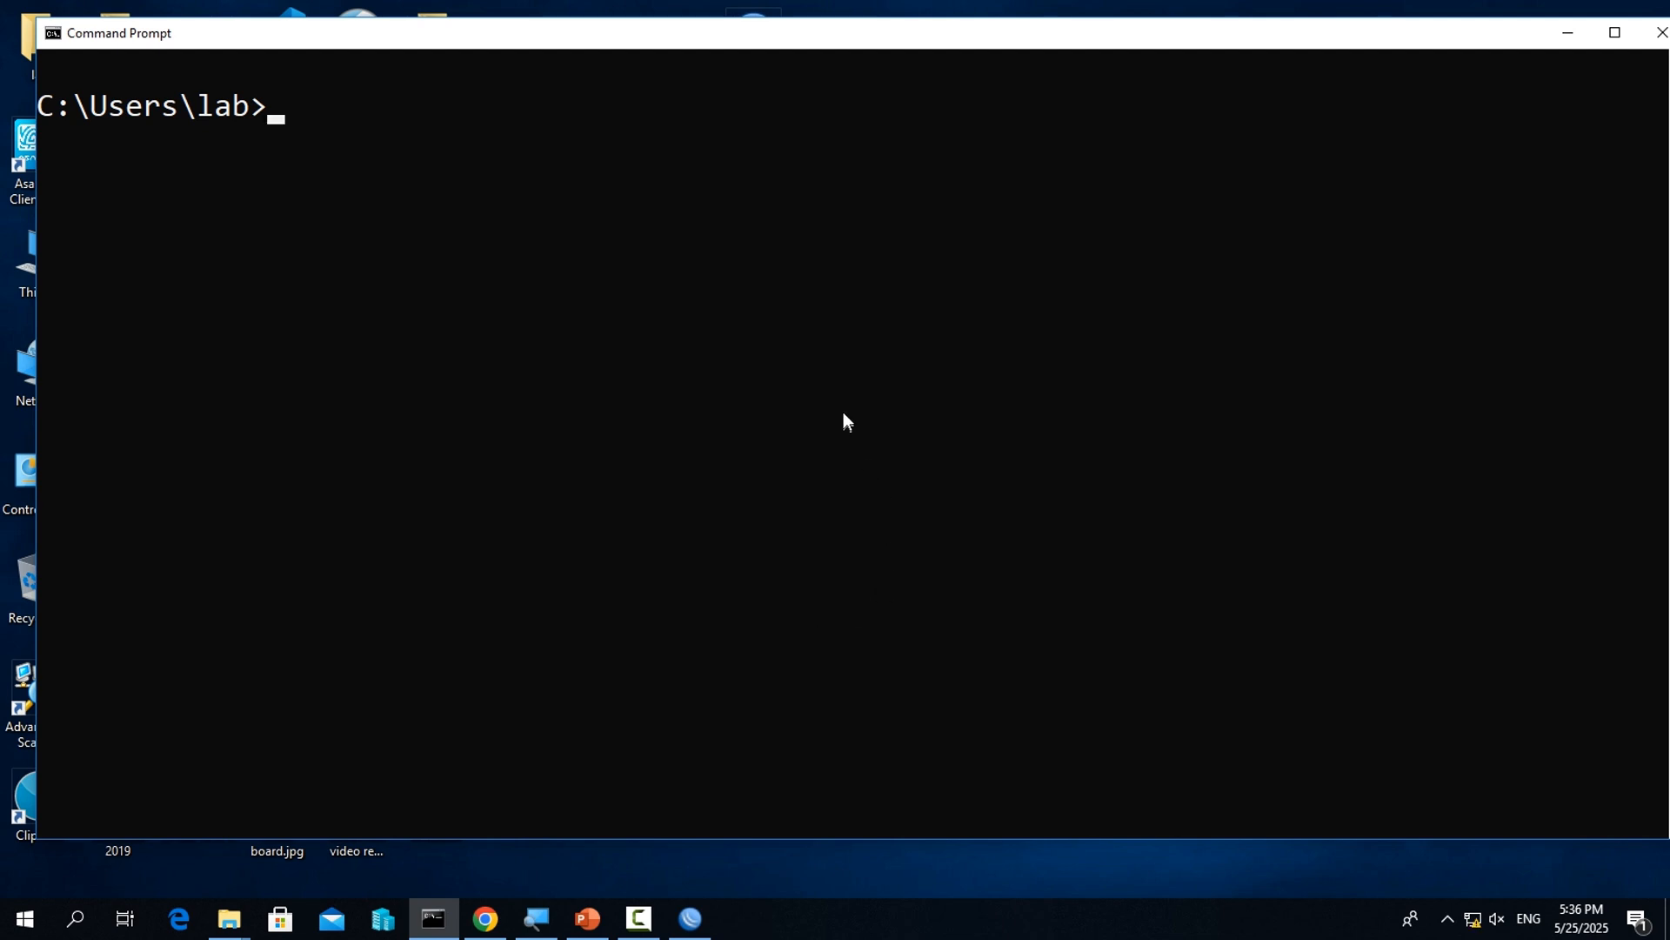
Run ipconfig for the third LAN connection and check the vEthernet adapter's IPv4 address and default gateway
{"action": "key", "text": "Up"}
{"action": "key", "text": "Up"}
{"action": "key", "text": "Up"}
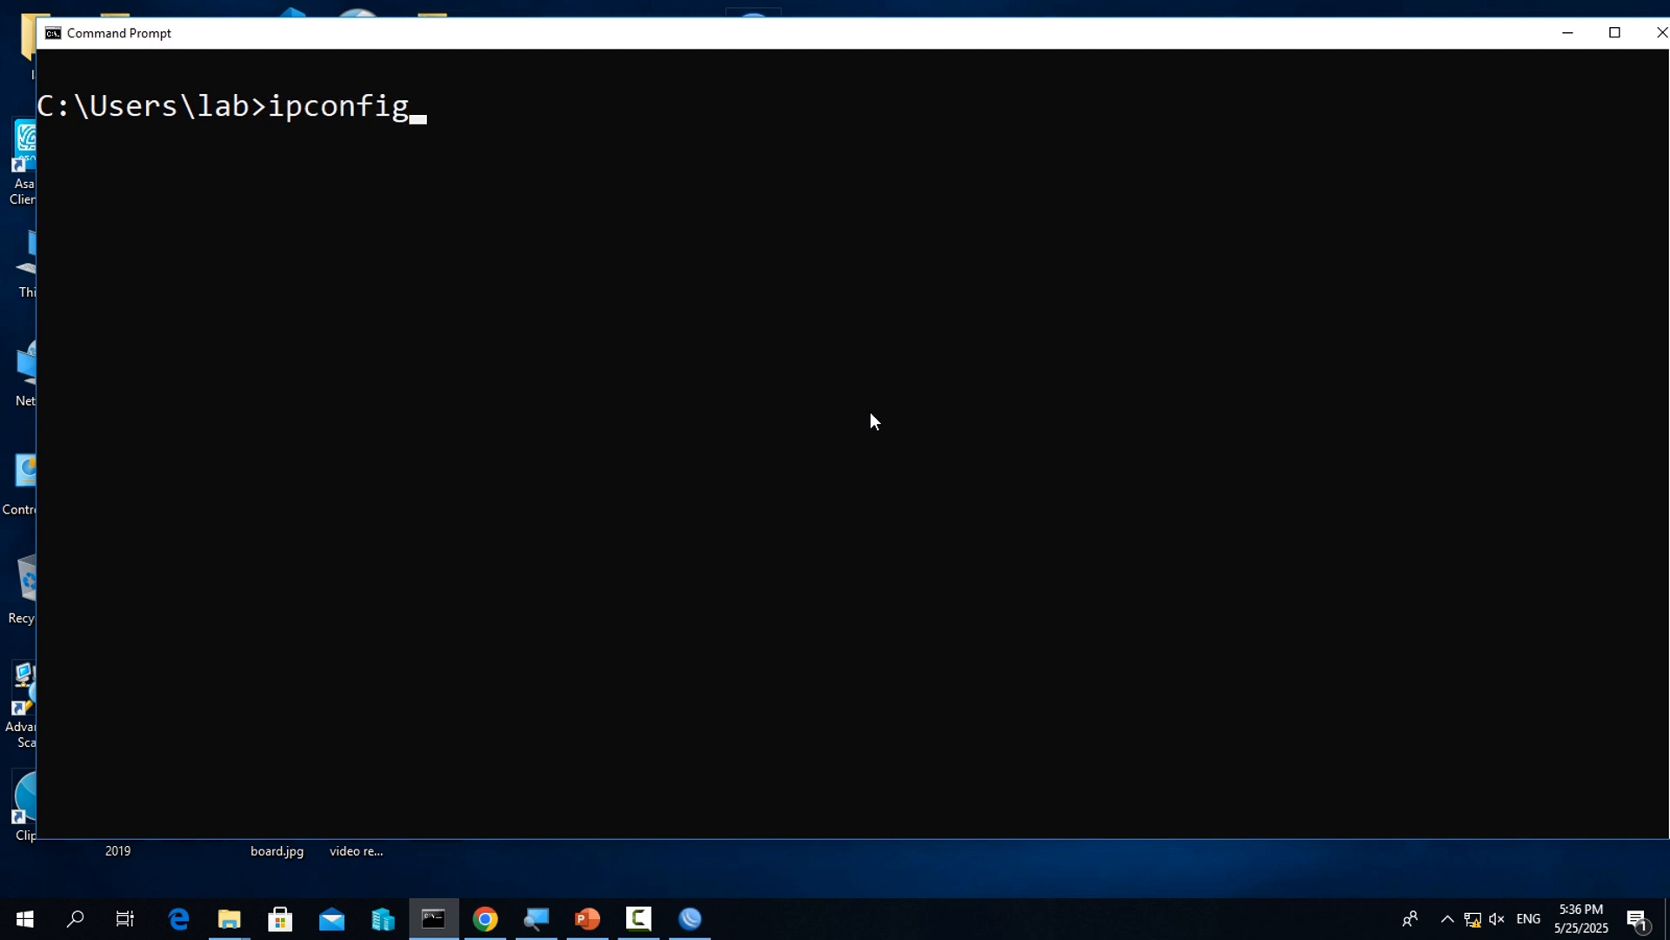
{"action": "key", "text": "Return"}
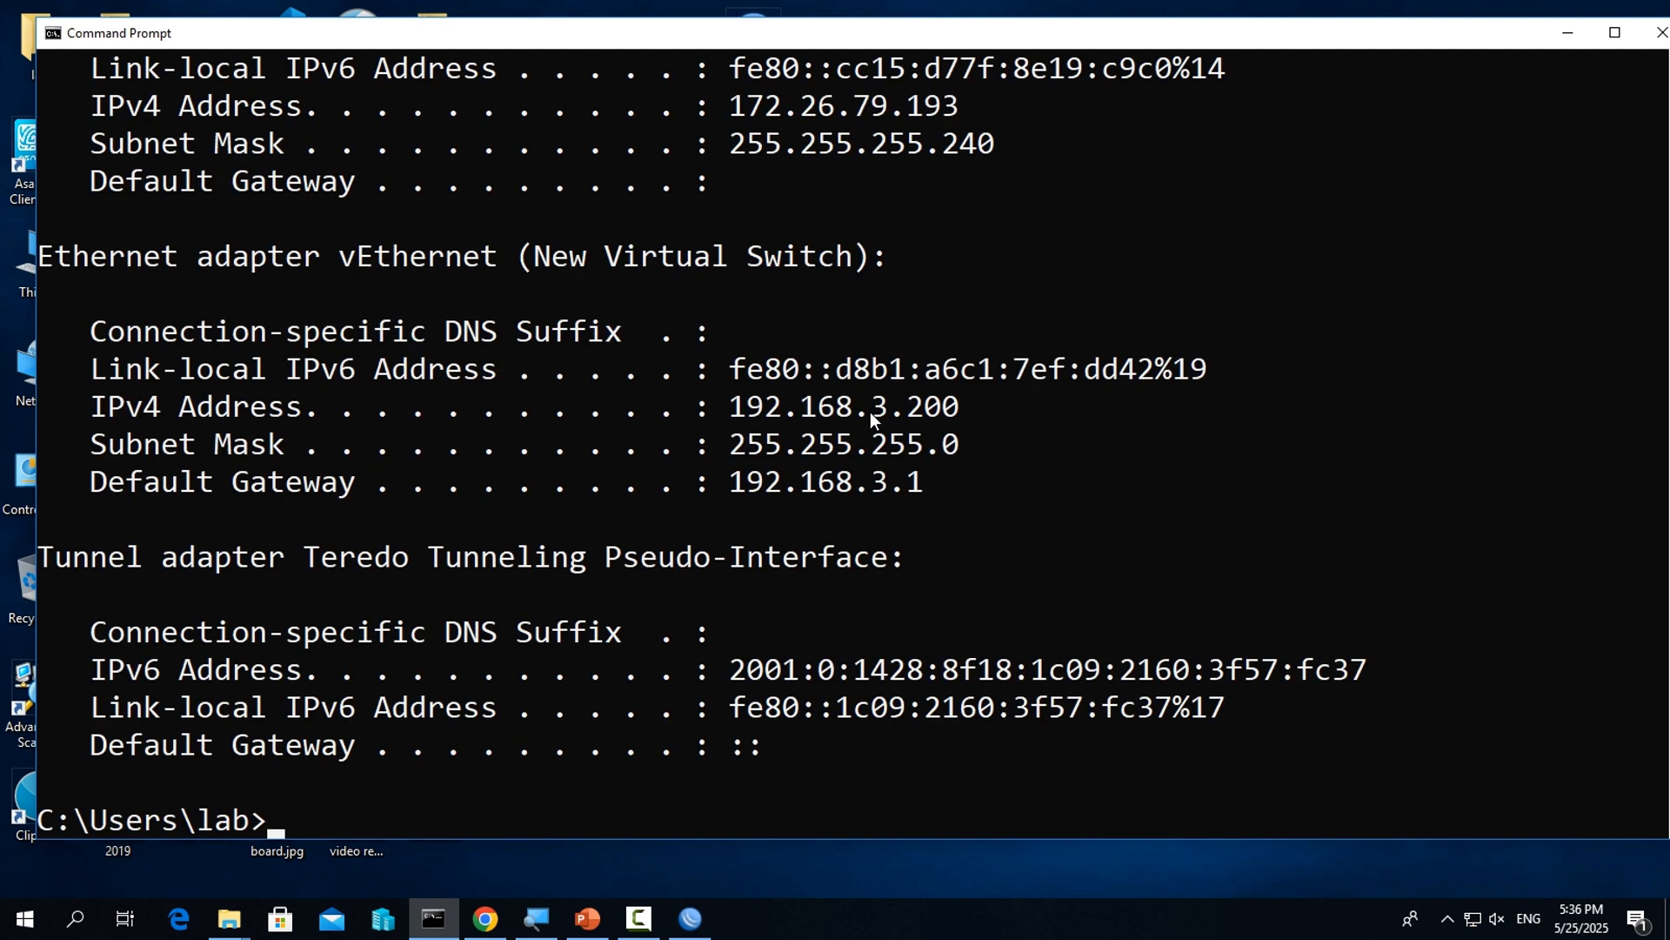
{"action": "left_click_drag", "start_coordinate": [729, 409], "coordinate": [956, 409]}
{"action": "left_click_drag", "start_coordinate": [731, 481], "coordinate": [912, 474]}
{"action": "key", "text": "ctrl+c"}
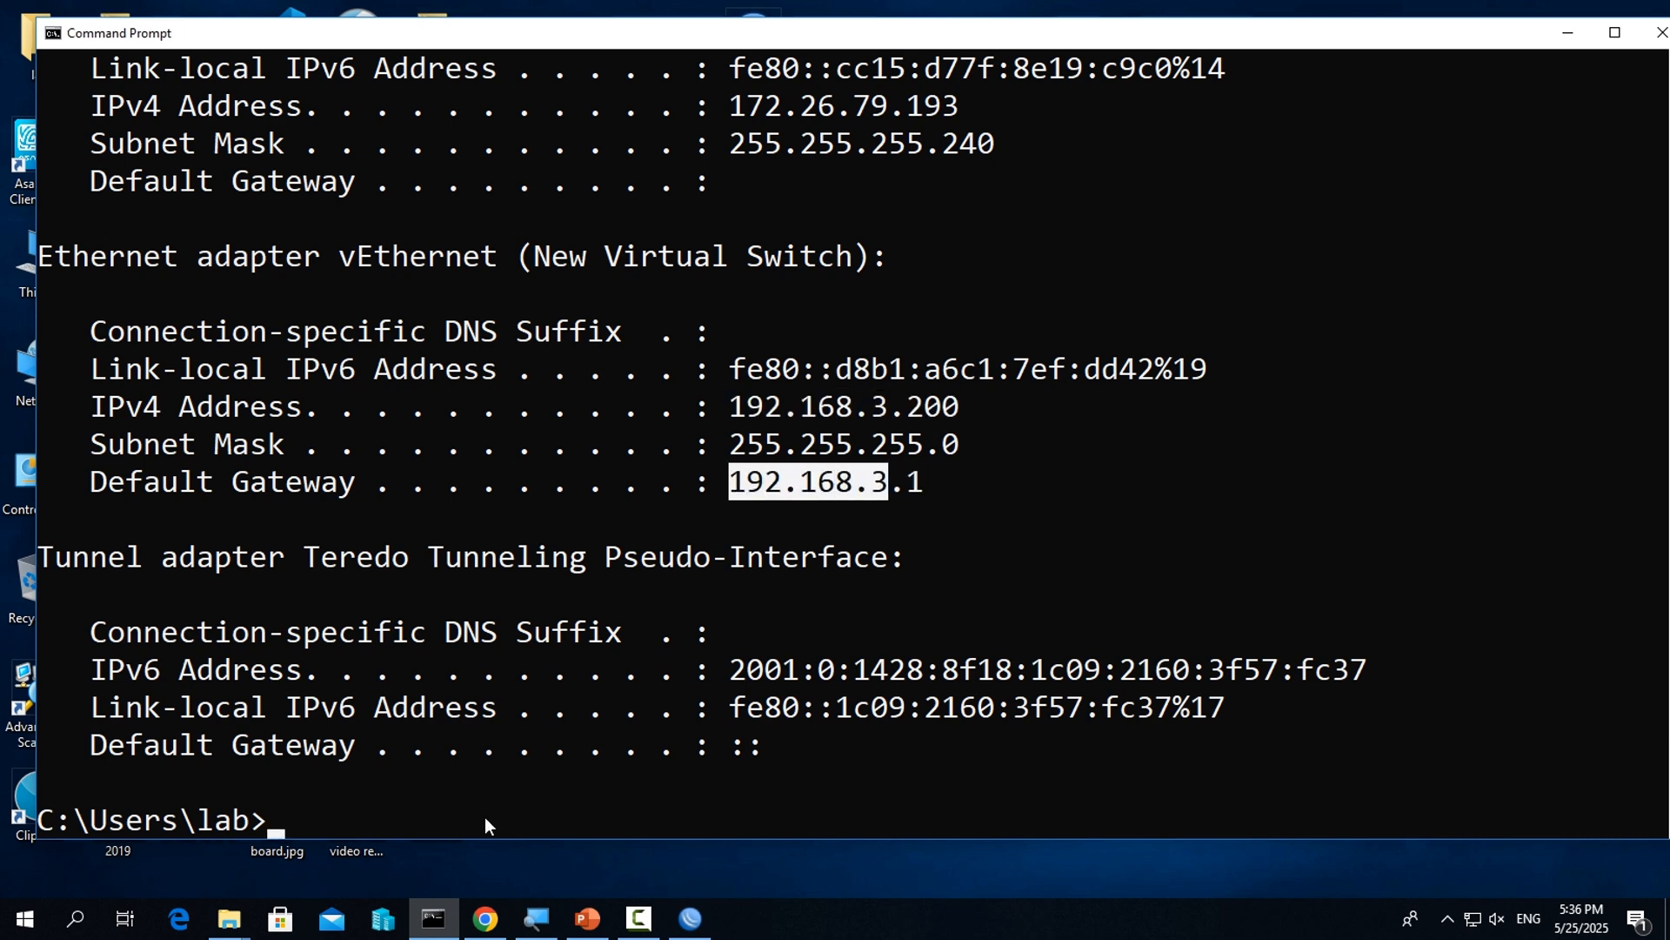
Test the third LAN's internet access by pinging google.com, and stop the ping after a few replies
{"action": "type", "text": "cls"}
{"action": "key", "text": "Up"}
{"action": "key", "text": "Return"}
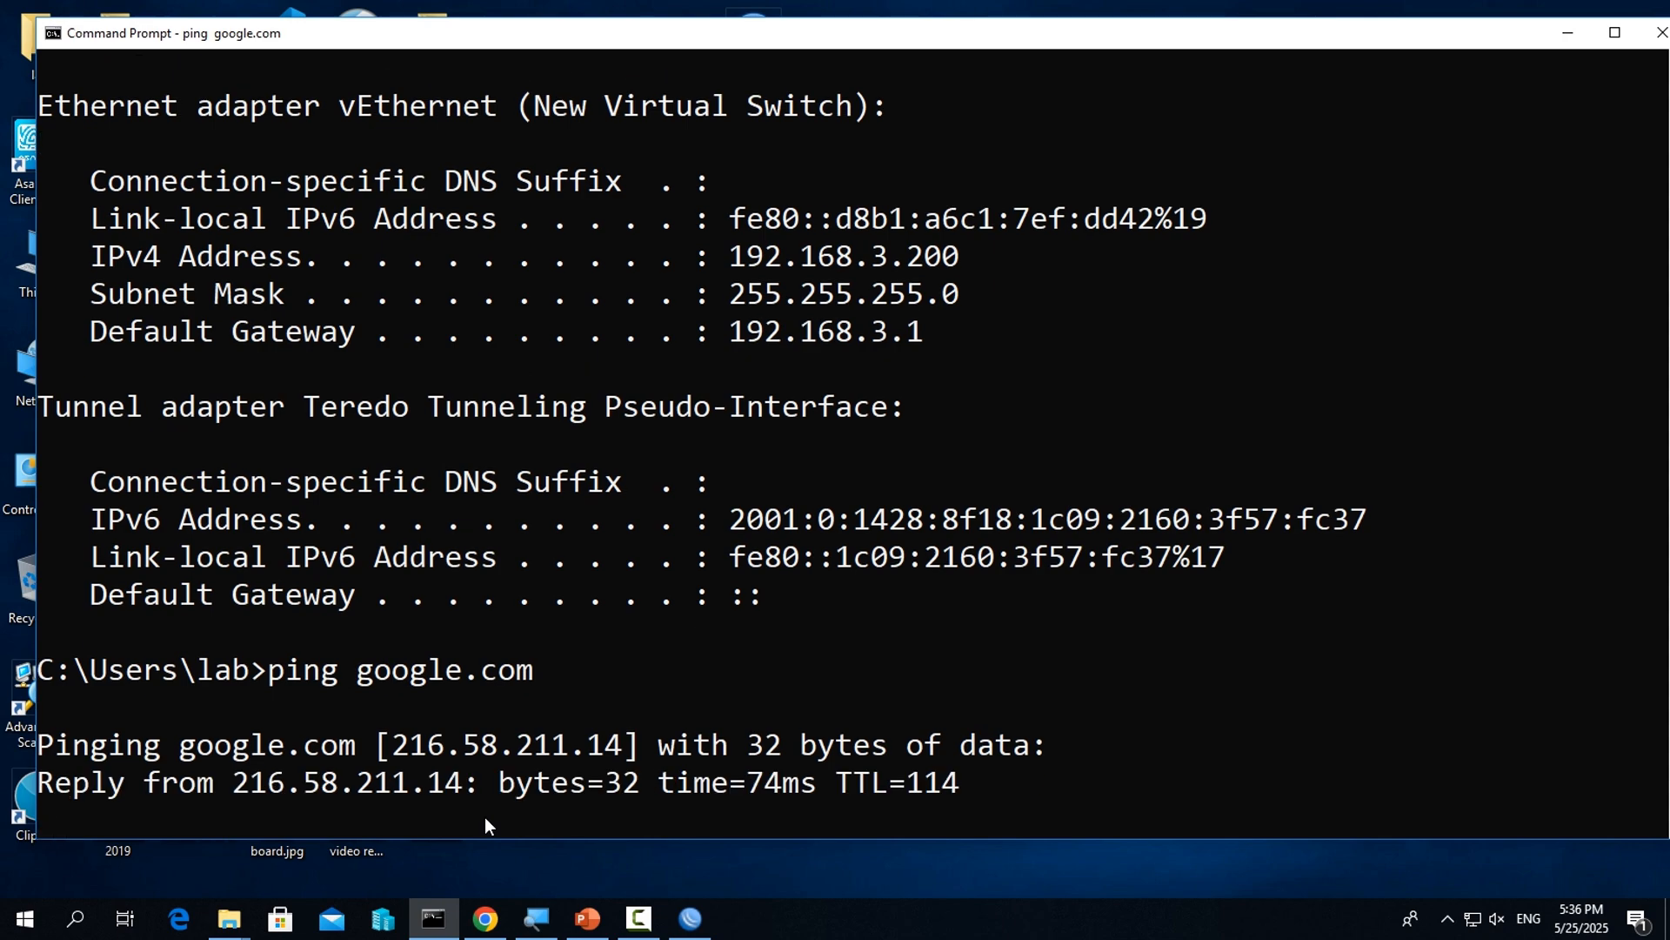
{"action": "key", "text": "ctrl+c"}
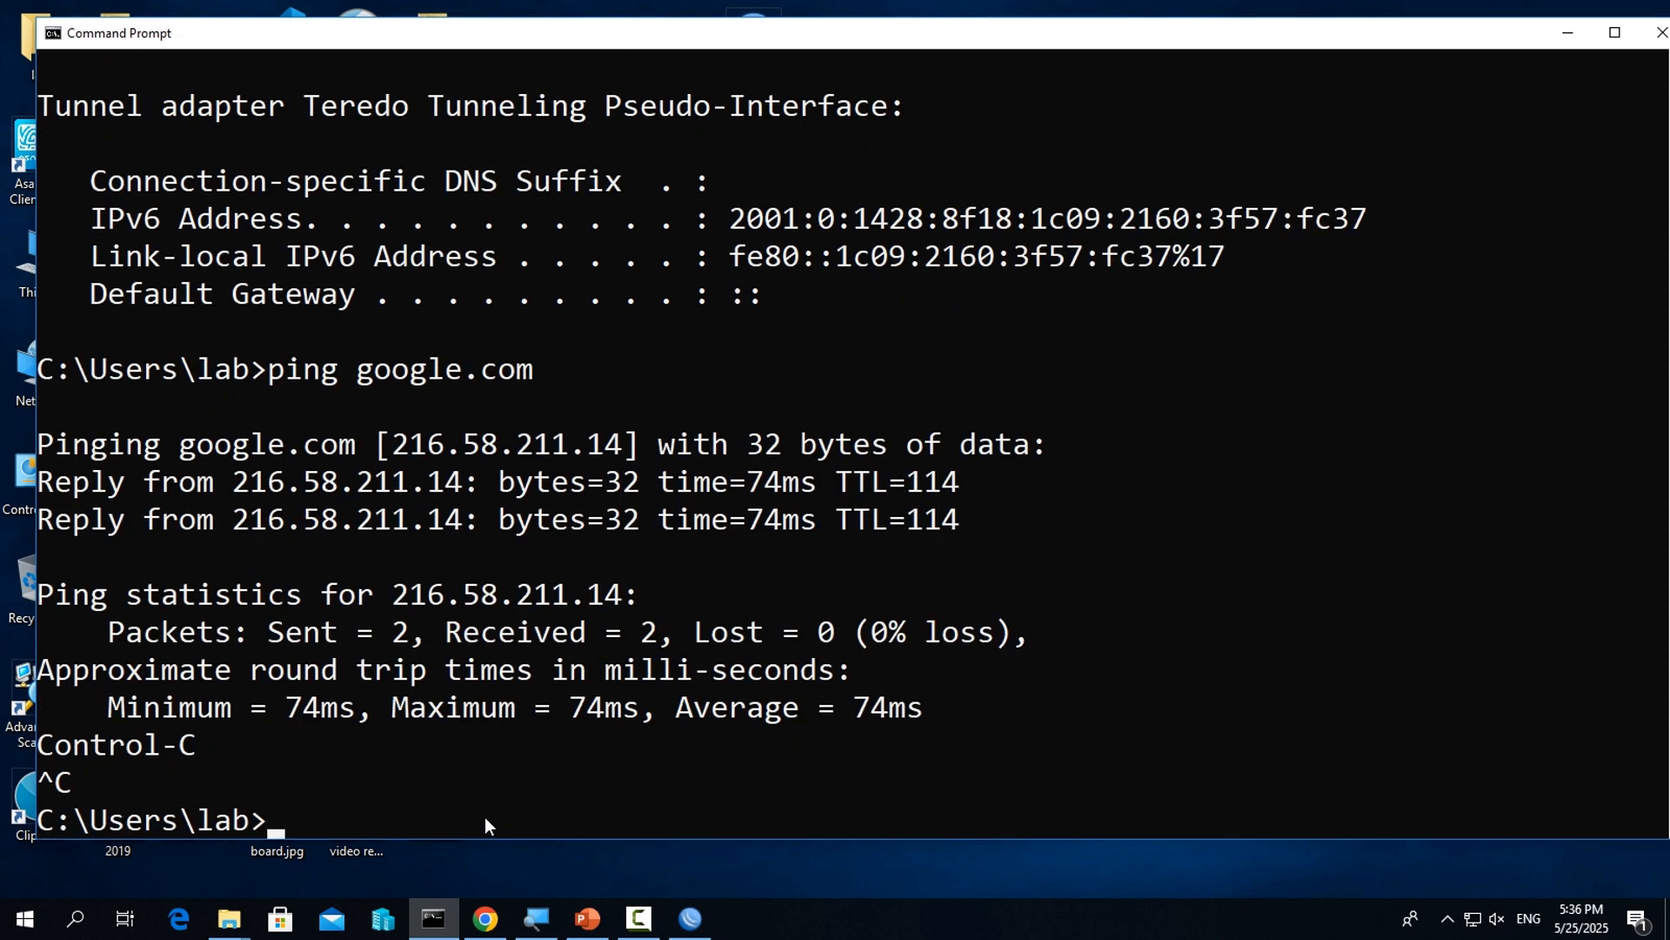